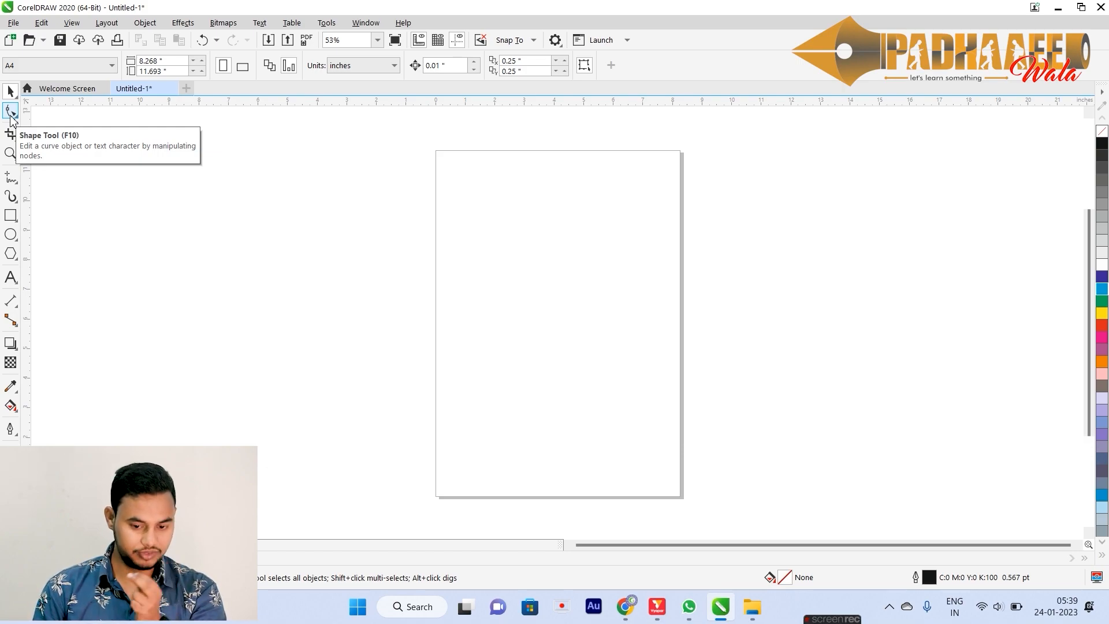
Step: Draw a rectangle about 5.56 by 3.92 inches in the middle of the page
{"action": "left_click", "coordinate": [9, 216]}
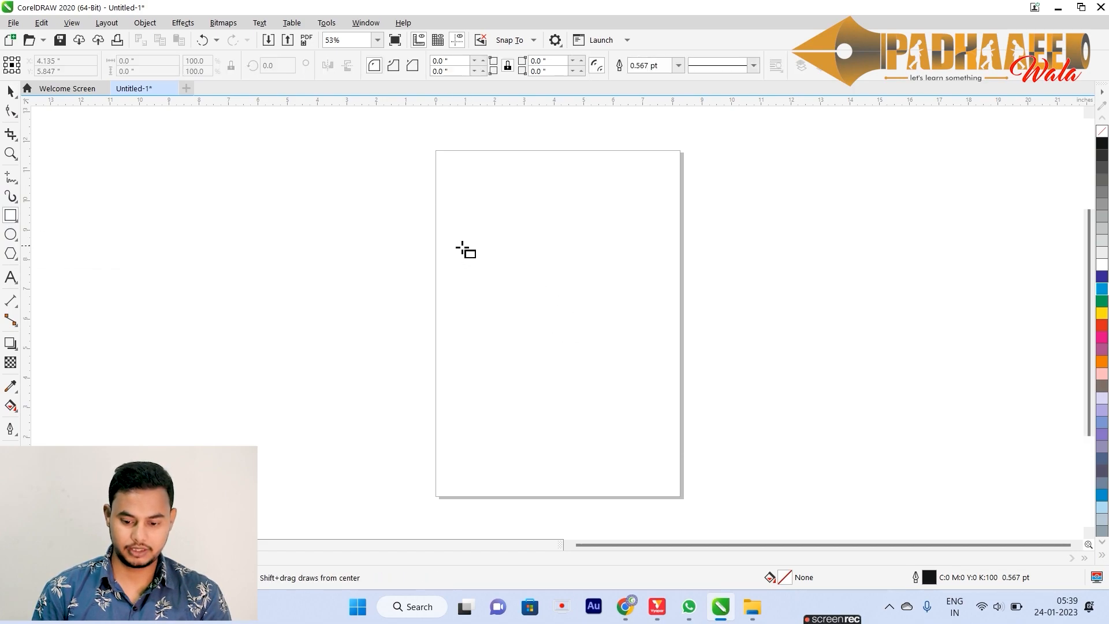
{"action": "mouse_move", "coordinate": [463, 241]}
{"action": "left_mouse_down"}
{"action": "mouse_move", "coordinate": [529, 302]}
{"action": "mouse_move", "coordinate": [628, 357]}
{"action": "left_mouse_up"}
{"action": "key", "text": "space"}
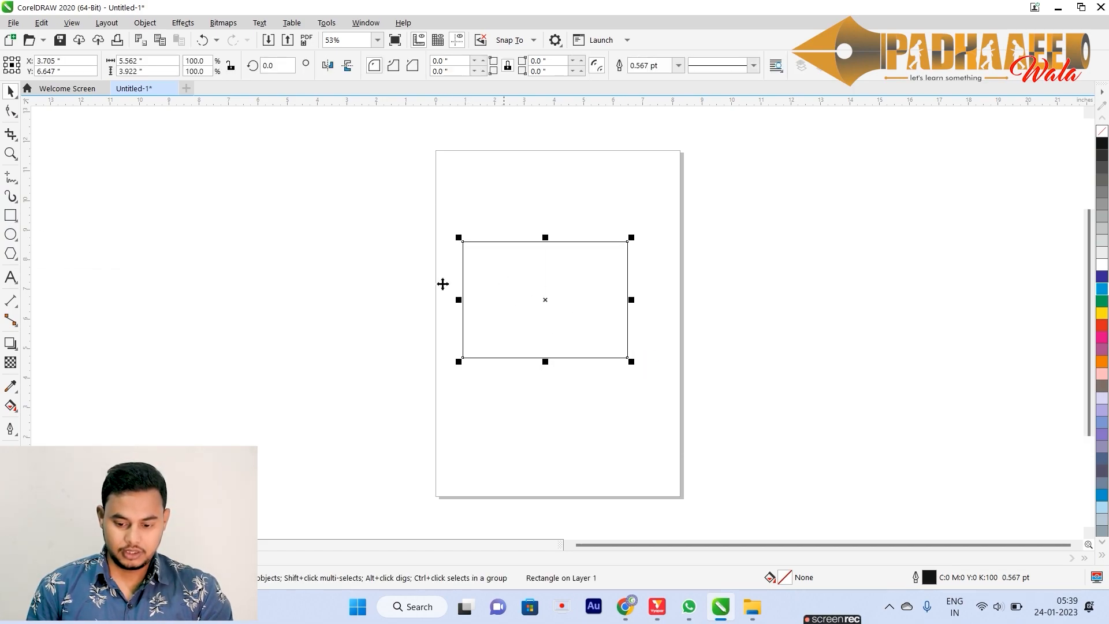
Step: Round all four corners of the rectangle freehand to a radius of about 0.19 inches
{"action": "scroll", "coordinate": [495, 236], "scroll_direction": "up", "scroll_amount": 2}
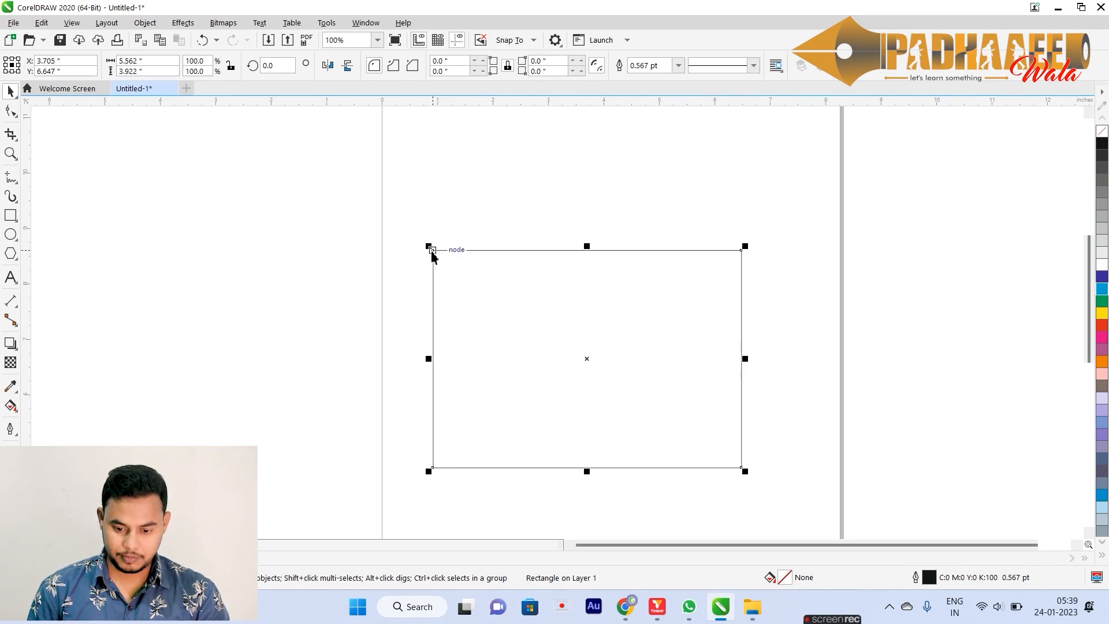
{"action": "left_click", "coordinate": [9, 110]}
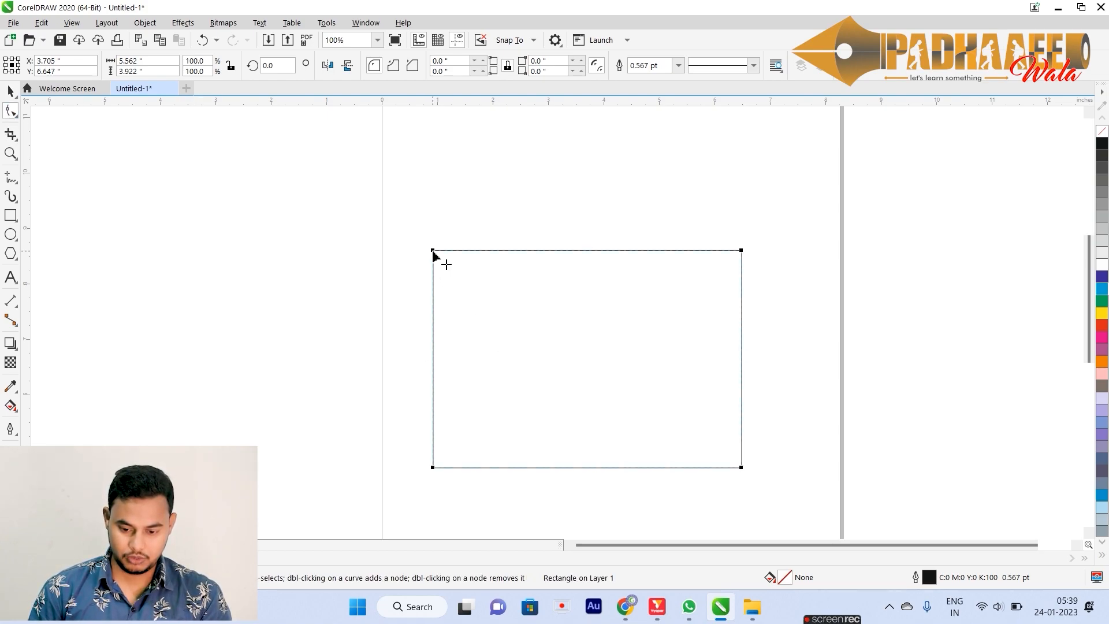
{"action": "mouse_move", "coordinate": [433, 253]}
{"action": "left_mouse_down"}
{"action": "mouse_move", "coordinate": [578, 391]}
{"action": "mouse_move", "coordinate": [433, 297]}
{"action": "mouse_move", "coordinate": [414, 278]}
{"action": "mouse_move", "coordinate": [510, 344]}
{"action": "mouse_move", "coordinate": [418, 262]}
{"action": "left_mouse_up"}
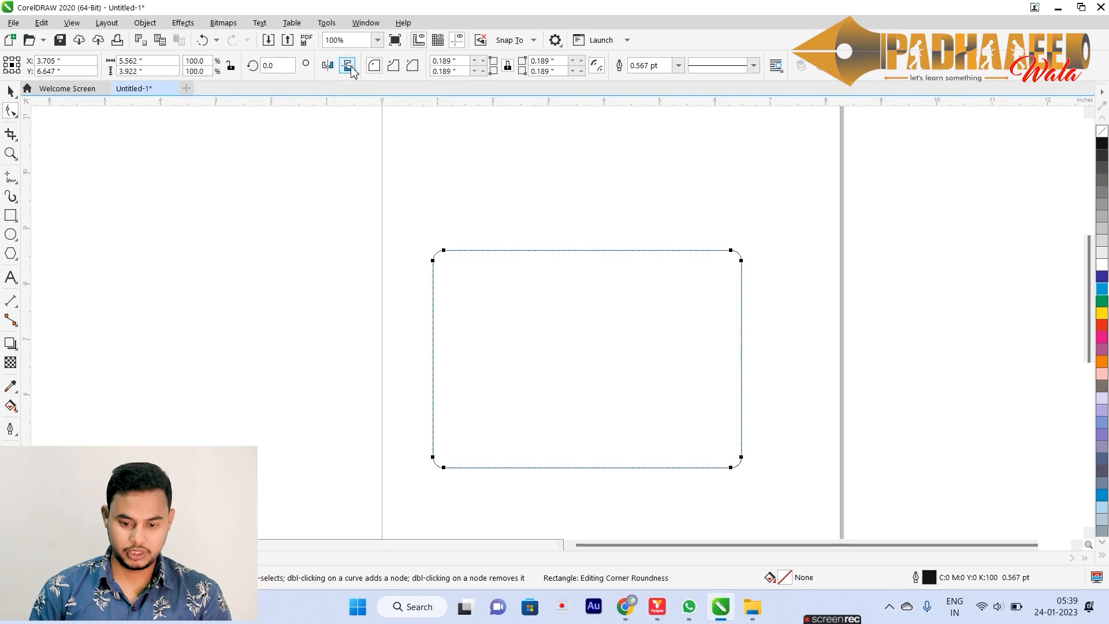
{"action": "key", "text": "space"}
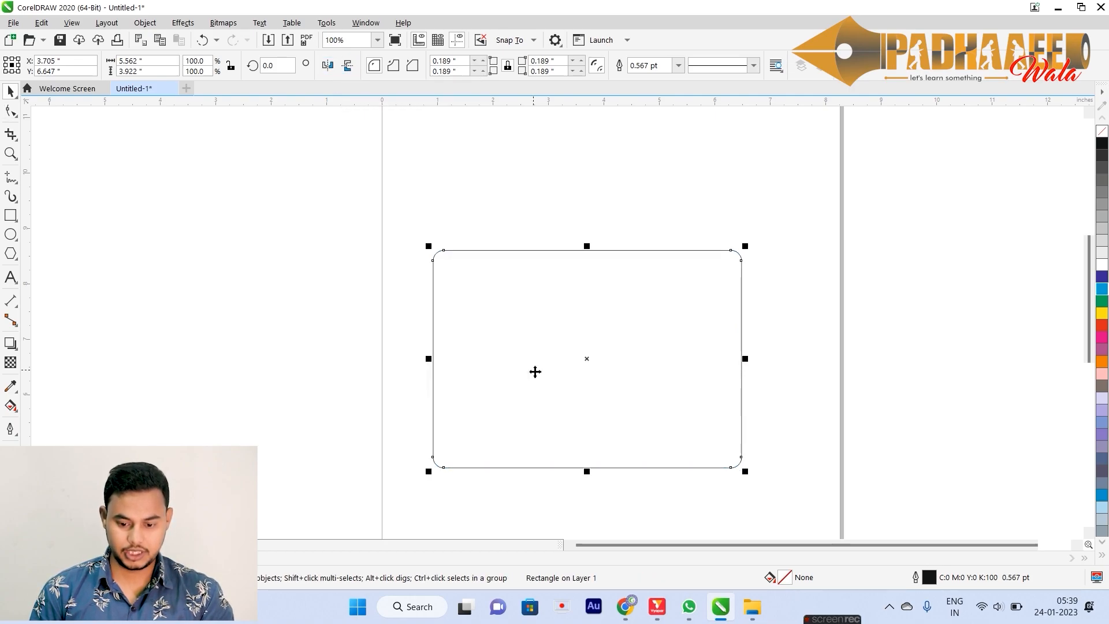
Step: Resize the rounded rectangle to an upright shape about 2.92 by 4.69 inches and mirror it horizontally, keeping it near the page's centre-left
{"action": "left_click_drag", "start_coordinate": [745, 361], "coordinate": [595, 359]}
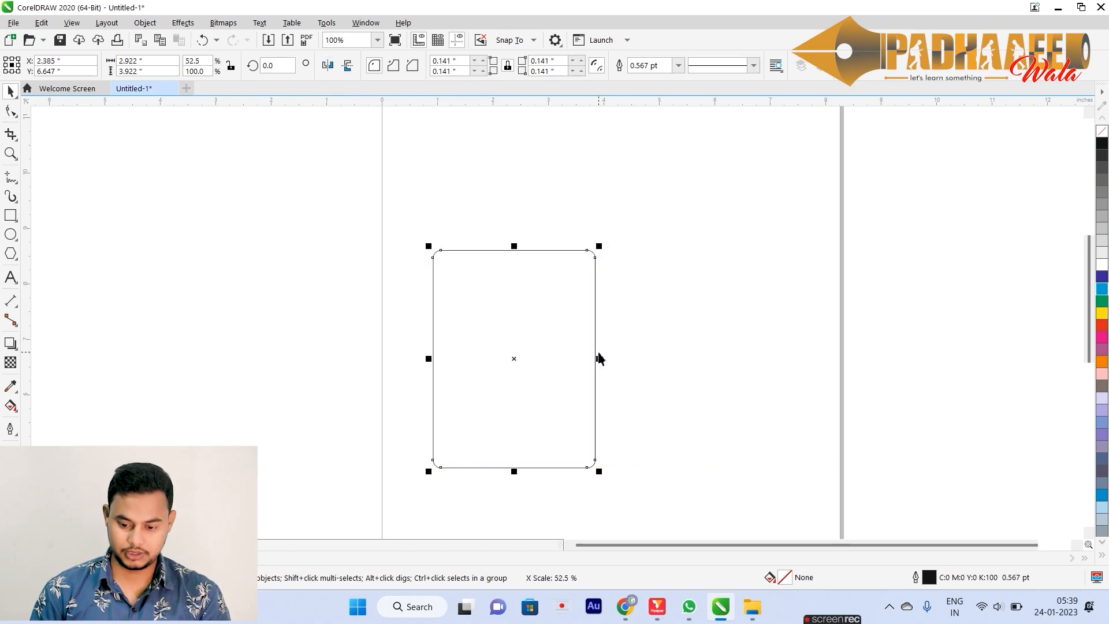
{"action": "left_click_drag", "start_coordinate": [497, 324], "coordinate": [499, 284]}
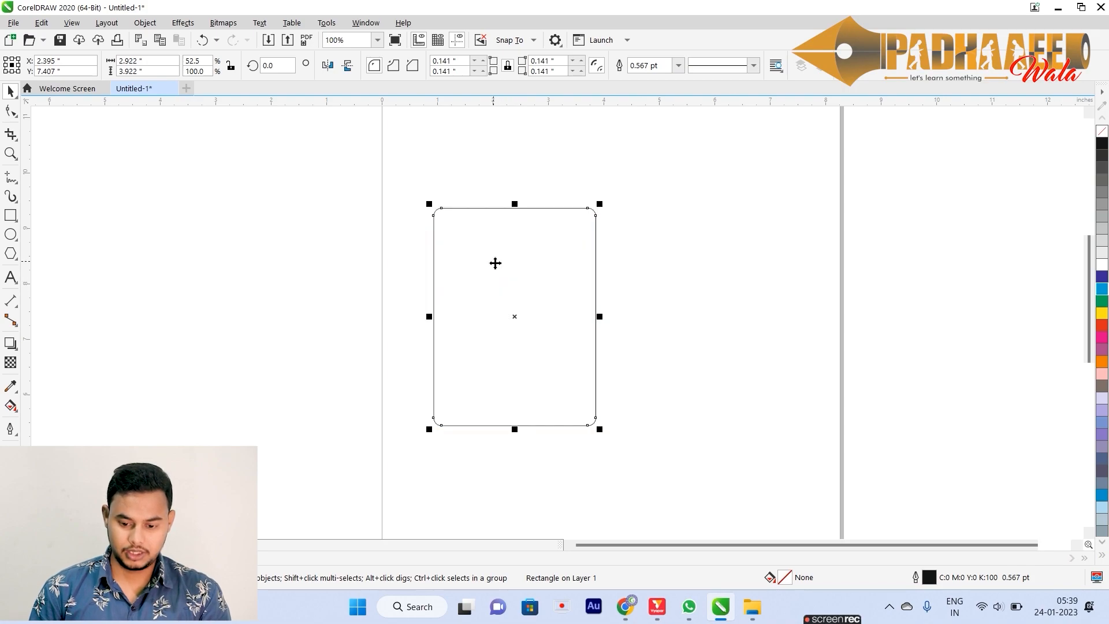
{"action": "mouse_move", "coordinate": [519, 209]}
{"action": "left_mouse_down"}
{"action": "mouse_move", "coordinate": [520, 279]}
{"action": "mouse_move", "coordinate": [517, 225]}
{"action": "left_mouse_up"}
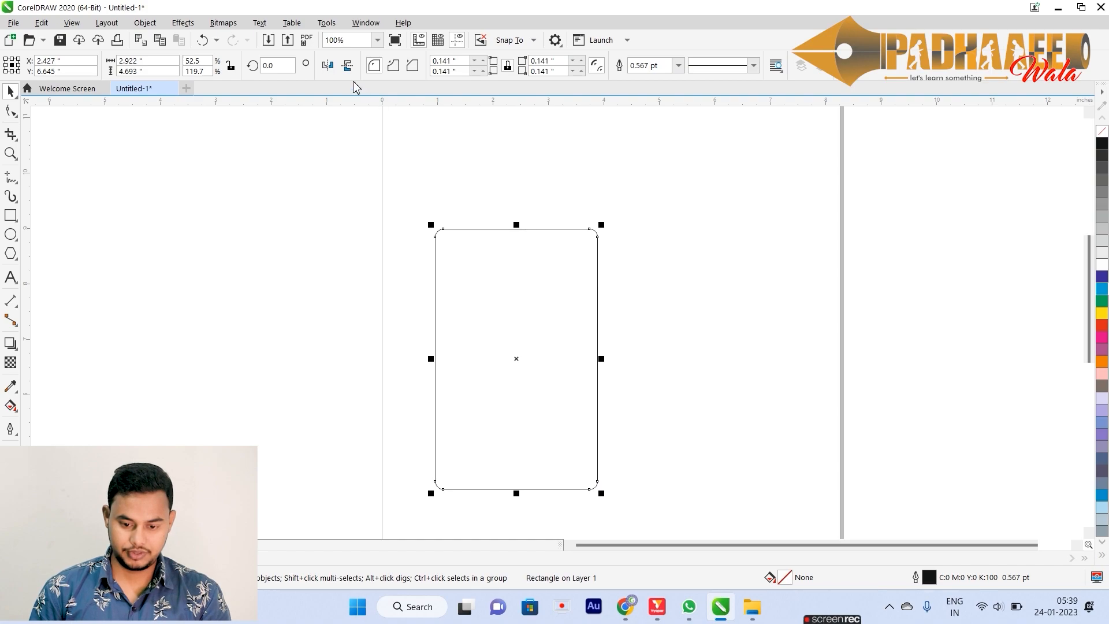
{"action": "left_click", "coordinate": [328, 68]}
{"action": "left_click_drag", "start_coordinate": [541, 286], "coordinate": [543, 249]}
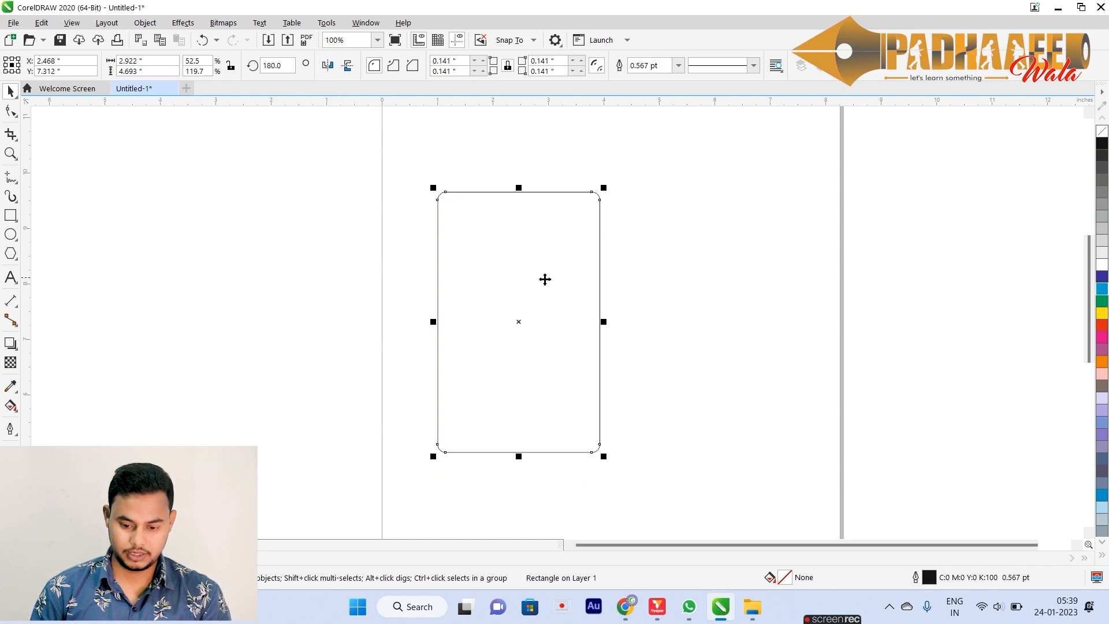
Step: Fill the rounded rectangle with cyan (C:100 M:0 Y:0 K:0)
{"action": "left_click", "coordinate": [10, 215]}
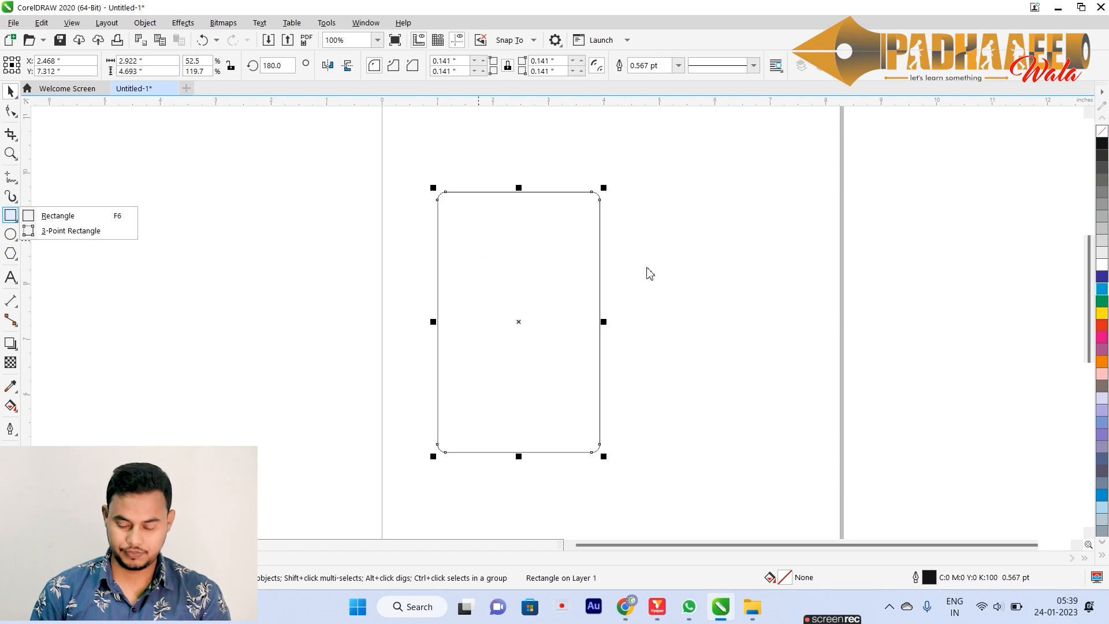
{"action": "left_click", "coordinate": [476, 254]}
{"action": "left_click", "coordinate": [1102, 289]}
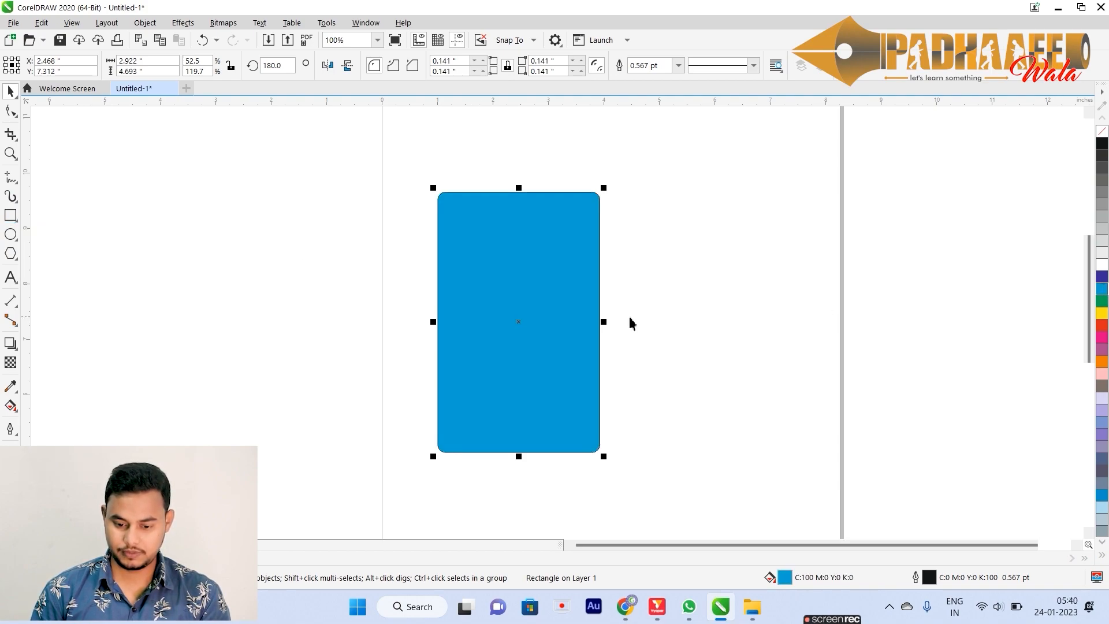
Step: Try an overlapping copy of the cyan rectangle filled with green, and delete that copy
{"action": "left_click_drag", "start_coordinate": [511, 271], "coordinate": [599, 295]}
{"action": "left_click", "coordinate": [1100, 302]}
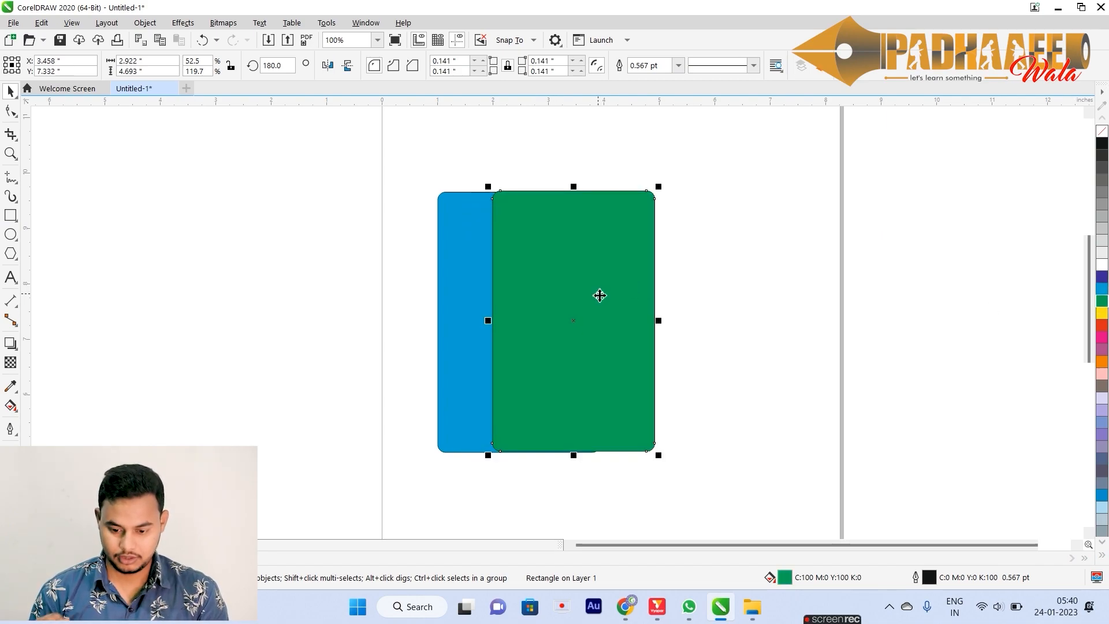
{"action": "key", "text": "Delete"}
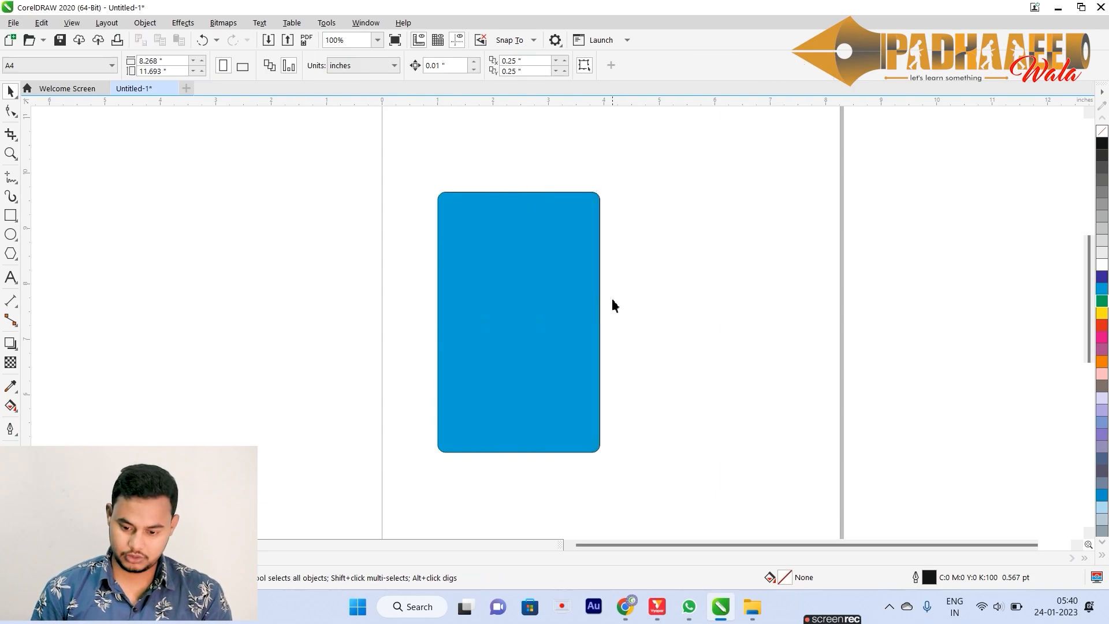
Step: Duplicate the cyan rectangle about 0.66 inches to its right and fill the copy with green (C:100 M:0 Y:100 K:0)
{"action": "left_click", "coordinate": [518, 285]}
{"action": "left_click_drag", "start_coordinate": [518, 285], "coordinate": [554, 286]}
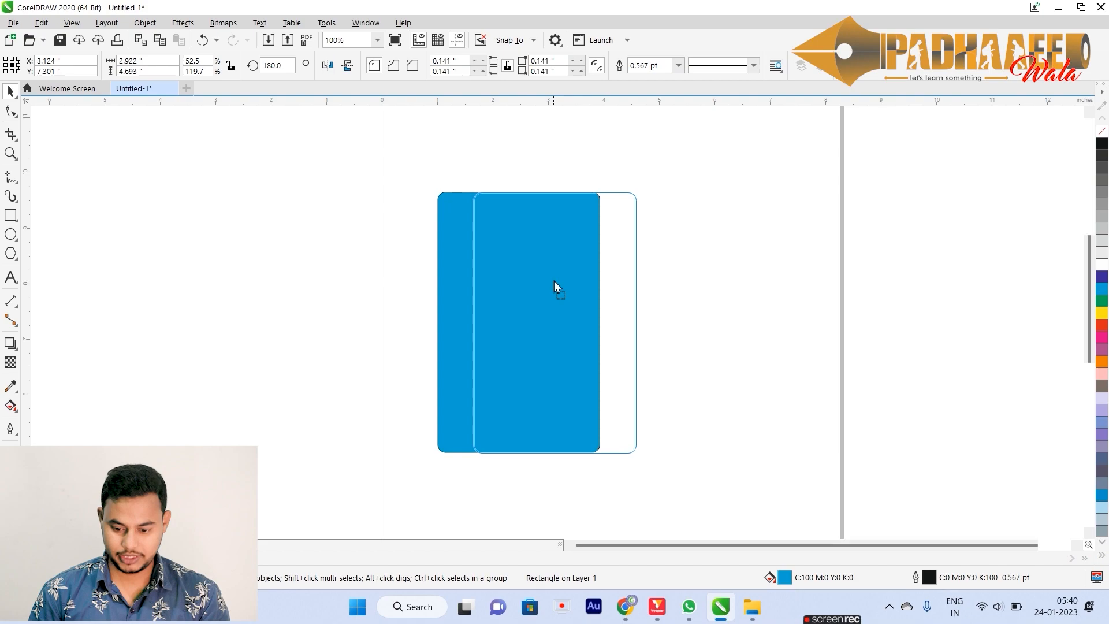
{"action": "left_click_drag", "start_coordinate": [554, 282], "coordinate": [614, 283]}
{"action": "key", "text": "ctrl+z"}
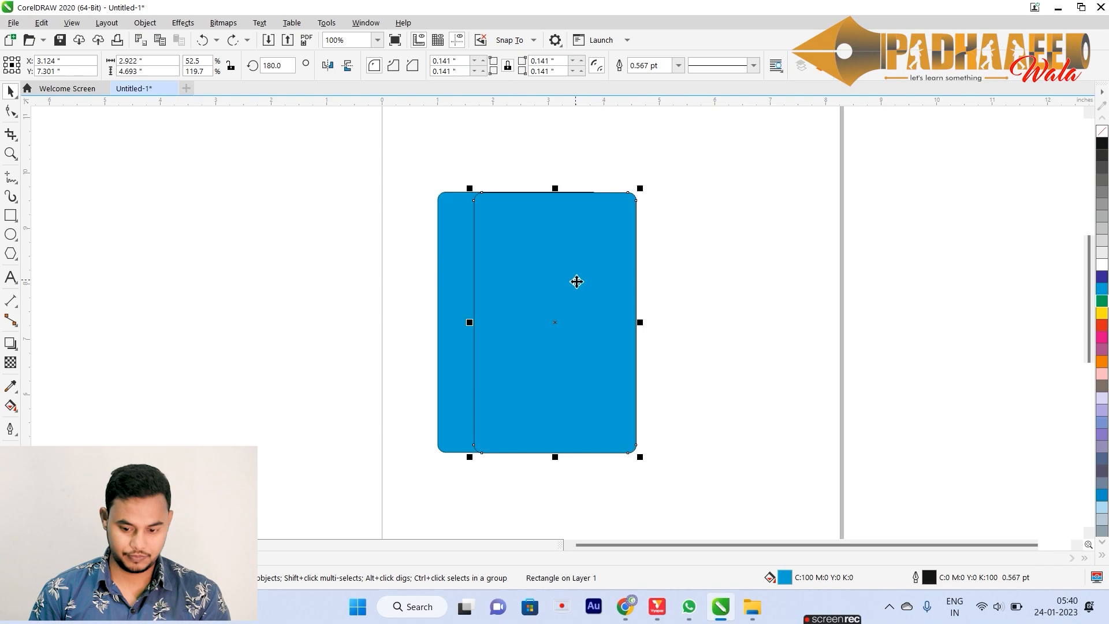
{"action": "left_click", "coordinate": [1102, 300]}
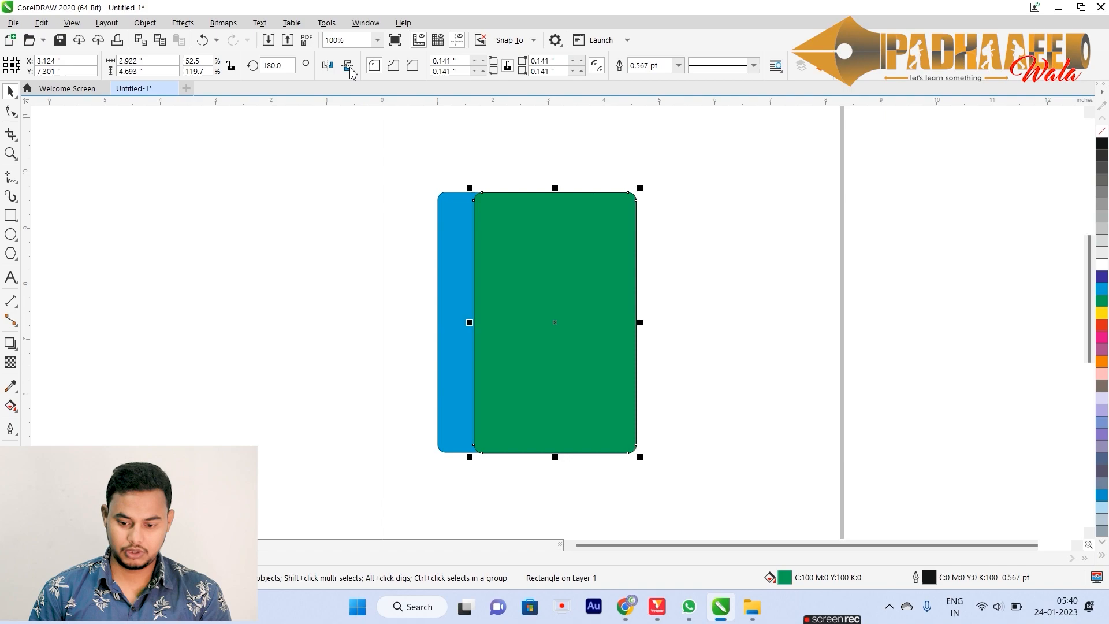
Step: Draw a smaller upright rectangle across the green copy's right edge and weld the two into one shape
{"action": "left_click", "coordinate": [328, 65]}
{"action": "mouse_move", "coordinate": [540, 253]}
{"action": "left_mouse_down"}
{"action": "mouse_move", "coordinate": [566, 248]}
{"action": "mouse_move", "coordinate": [694, 396]}
{"action": "left_mouse_up"}
{"action": "left_click", "coordinate": [11, 215]}
{"action": "key", "text": "space"}
{"action": "left_click", "coordinate": [545, 266], "text": "shift"}
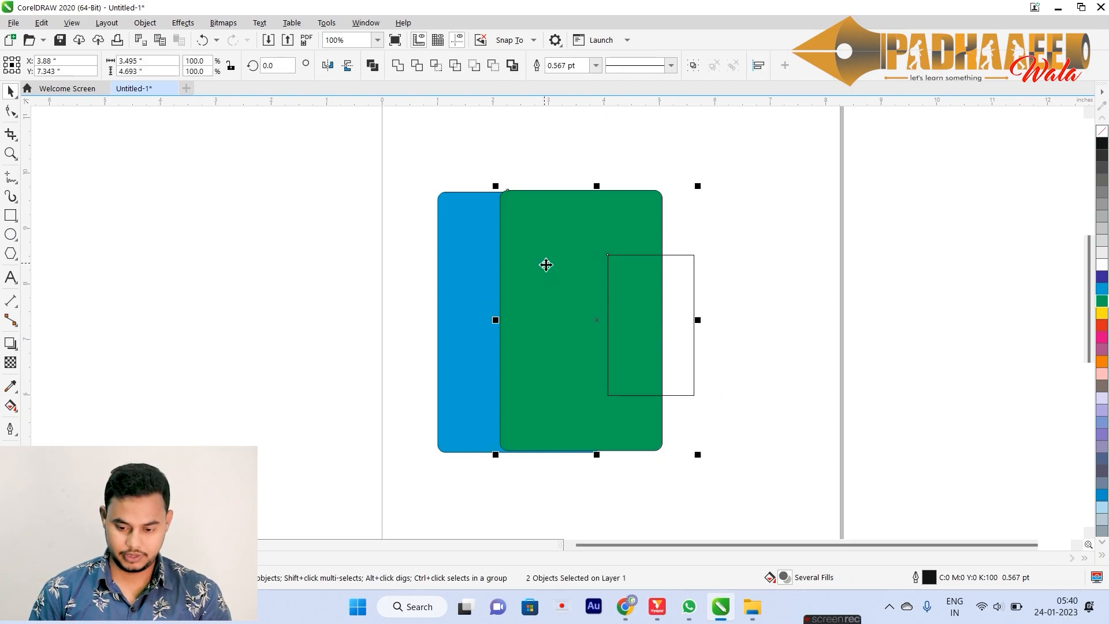
{"action": "left_click", "coordinate": [417, 67]}
{"action": "left_click", "coordinate": [302, 198]}
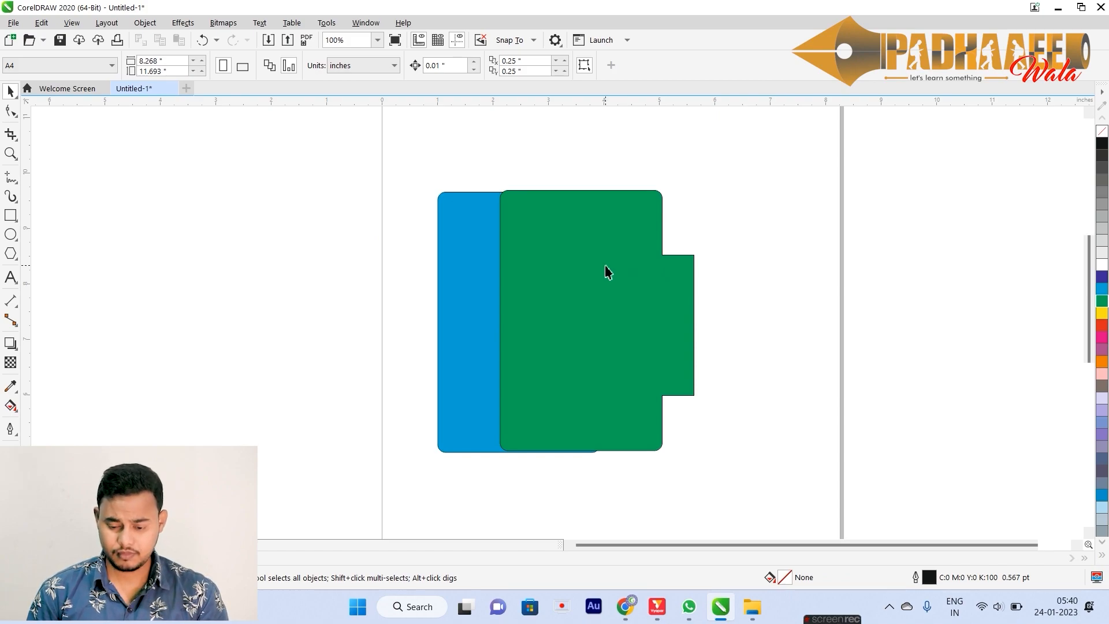
Step: Mirror the welded green shape horizontally and flip it back
{"action": "left_click", "coordinate": [606, 270]}
{"action": "left_click", "coordinate": [327, 65]}
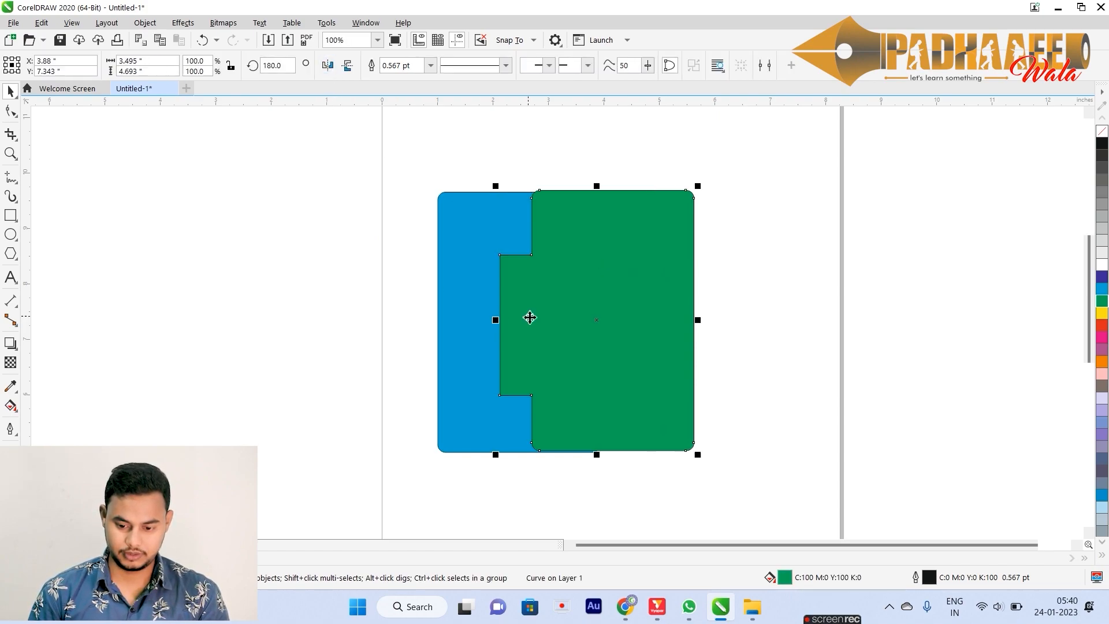
{"action": "left_click", "coordinate": [327, 65]}
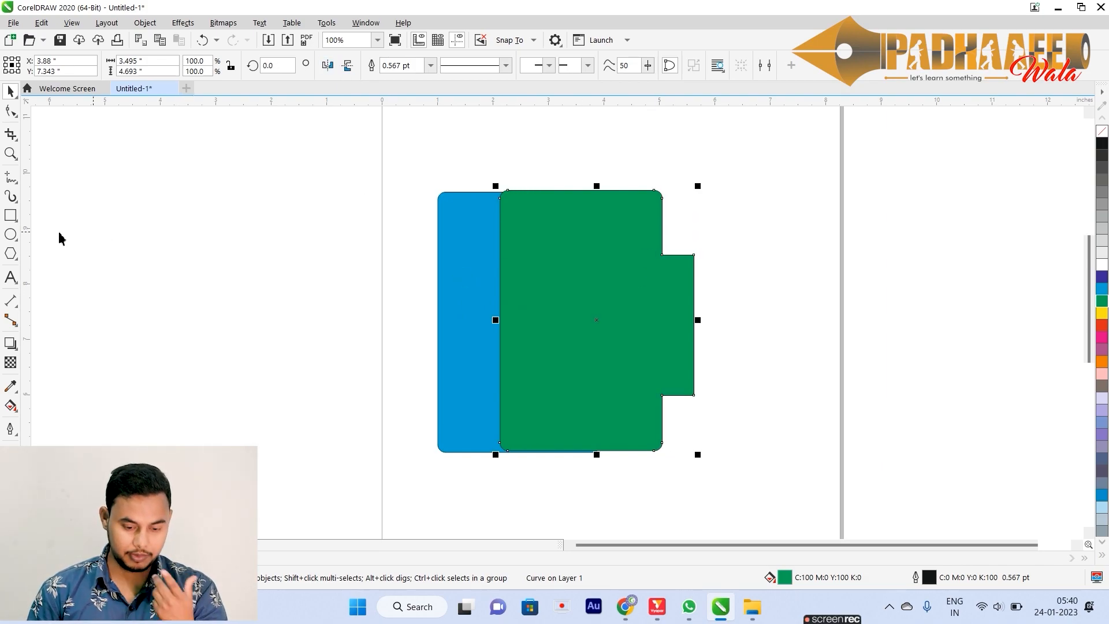
Step: Draw a rectangle about 1.77 by 1.44 inches across the green shape's bottom edge and weld it on
{"action": "left_click", "coordinate": [11, 215]}
{"action": "left_click_drag", "start_coordinate": [549, 396], "coordinate": [647, 476]}
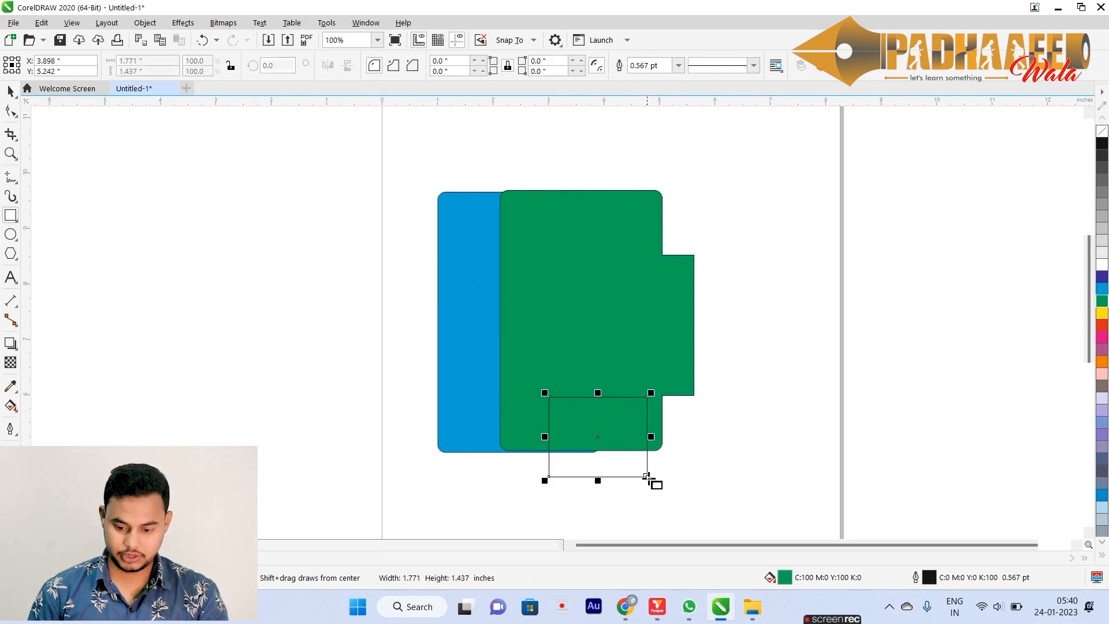
{"action": "left_click", "coordinate": [614, 337], "text": "shift"}
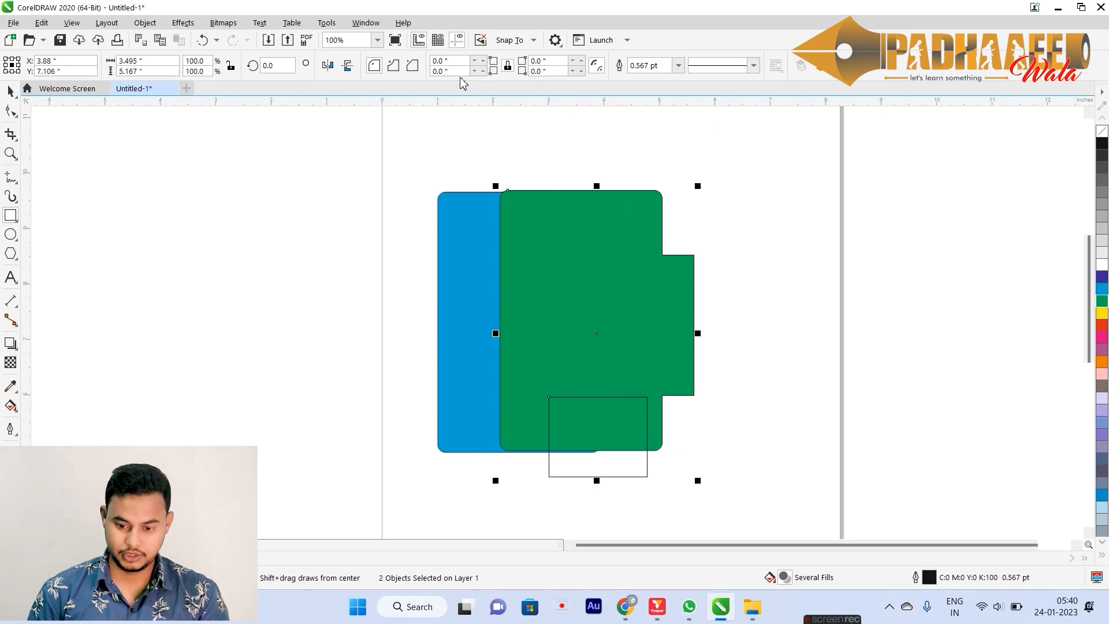
{"action": "key", "text": "space"}
{"action": "left_click", "coordinate": [600, 335], "text": "shift"}
{"action": "left_click", "coordinate": [601, 335], "text": "shift"}
{"action": "left_click", "coordinate": [402, 67]}
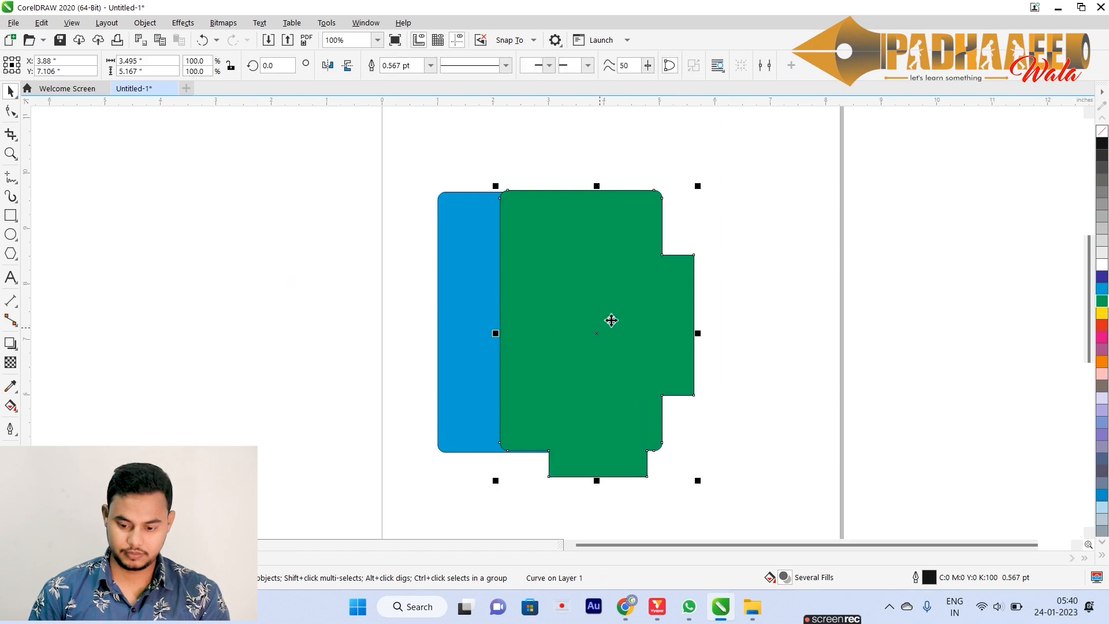
{"action": "left_click", "coordinate": [819, 306]}
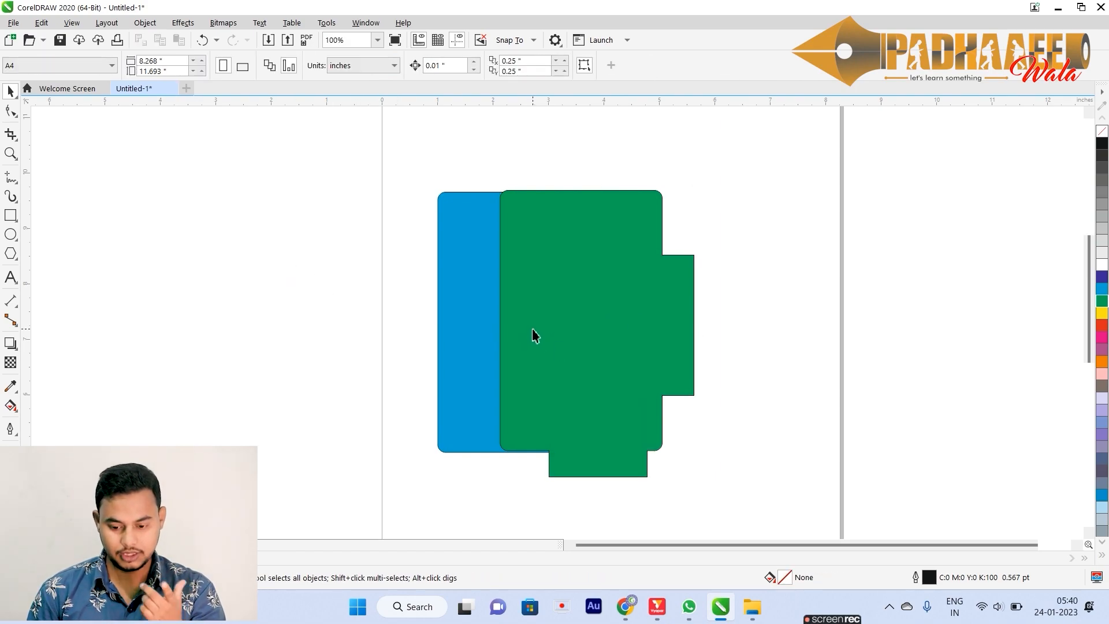
Step: Mirror the green shape vertically, horizontally and vertically again, and delete it
{"action": "left_click", "coordinate": [476, 243]}
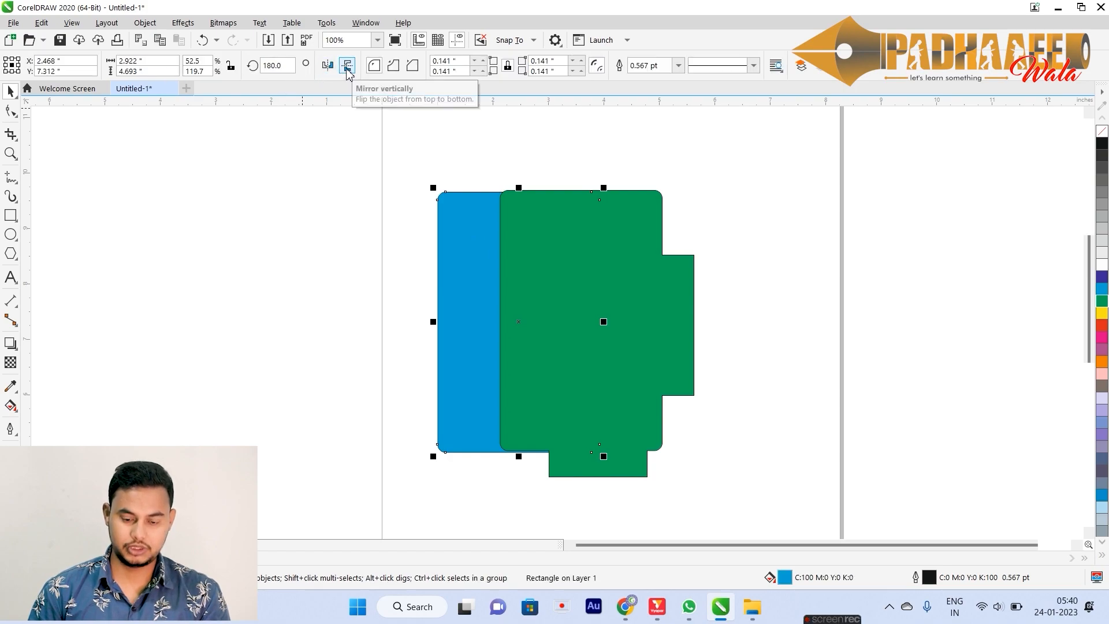
{"action": "left_click", "coordinate": [705, 223]}
{"action": "left_click", "coordinate": [545, 283]}
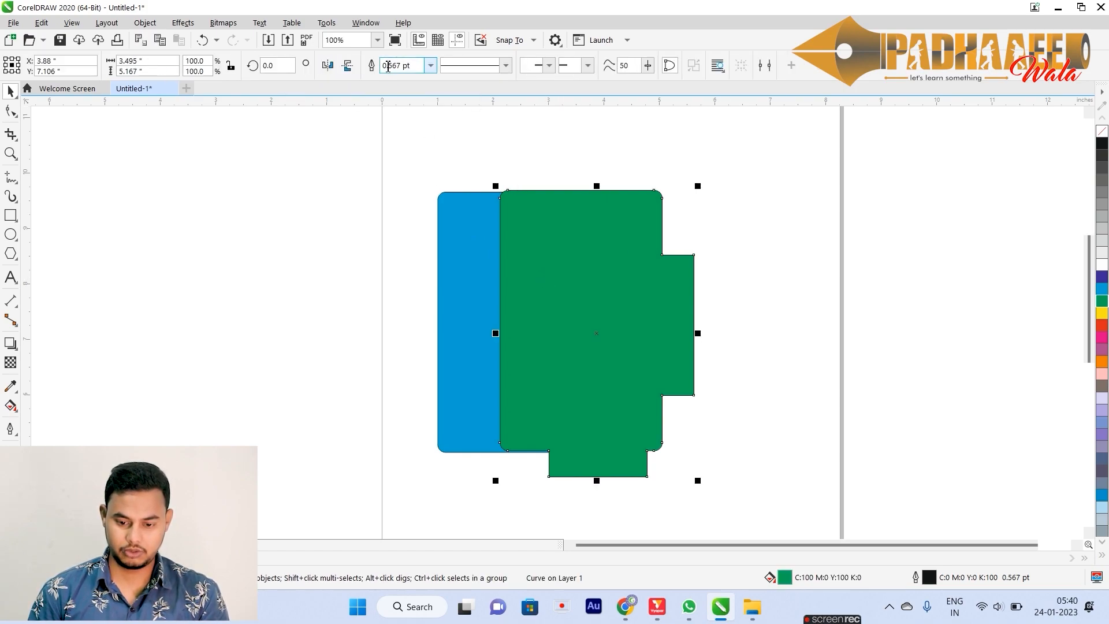
{"action": "left_click", "coordinate": [350, 67]}
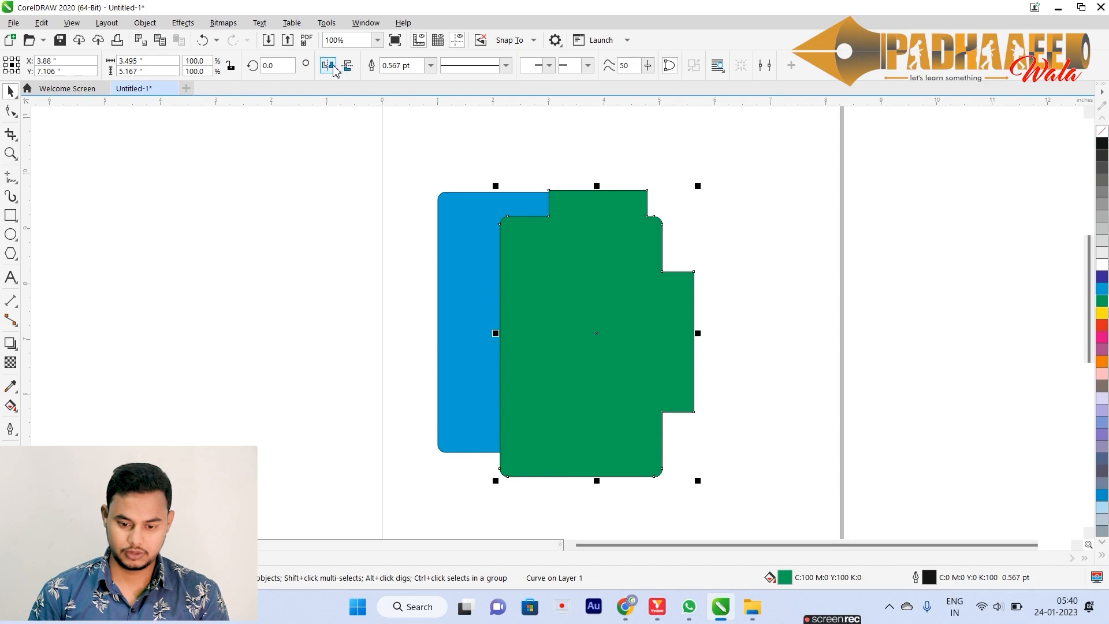
{"action": "left_click", "coordinate": [327, 65]}
{"action": "left_click", "coordinate": [348, 66]}
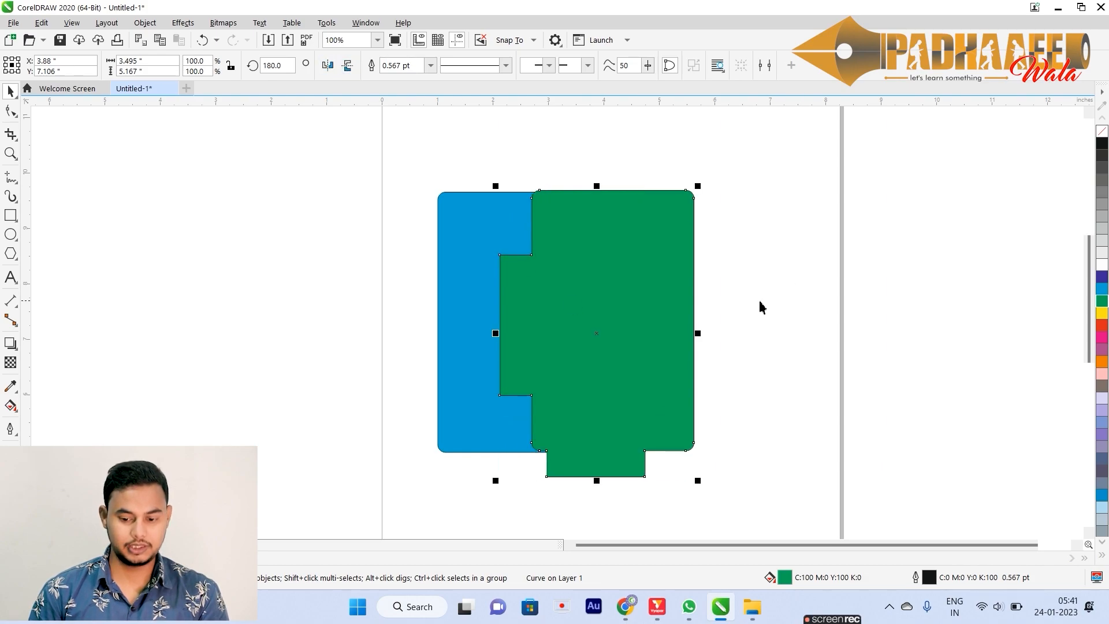
{"action": "key", "text": "Delete"}
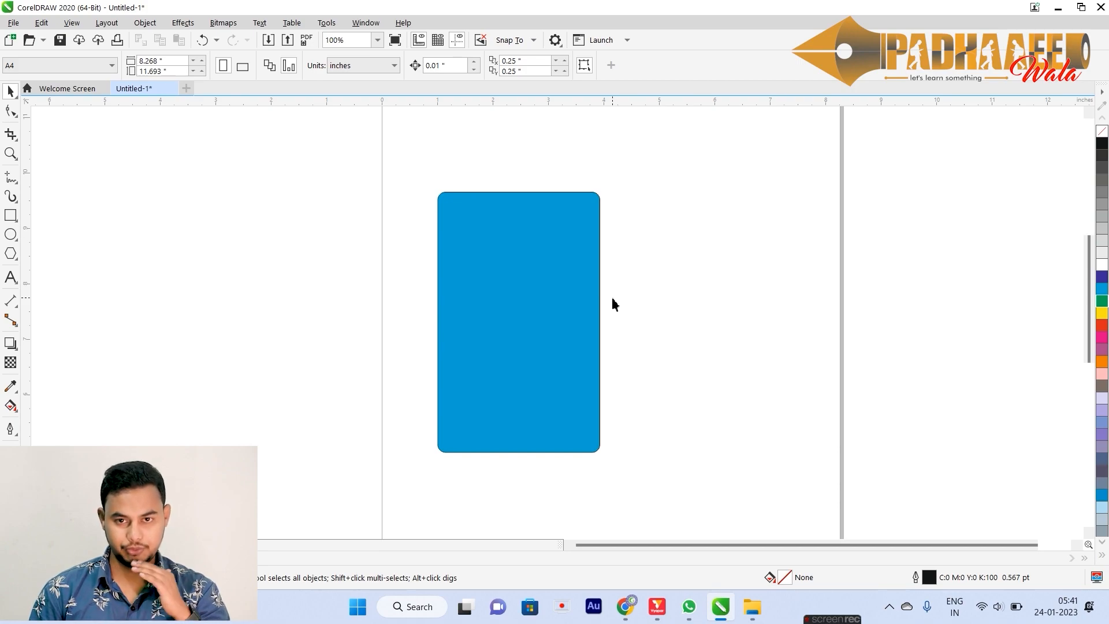
Step: Give the cyan rectangle scalloped corners and enlarge their radius to about 1.46 inches
{"action": "left_click", "coordinate": [528, 282]}
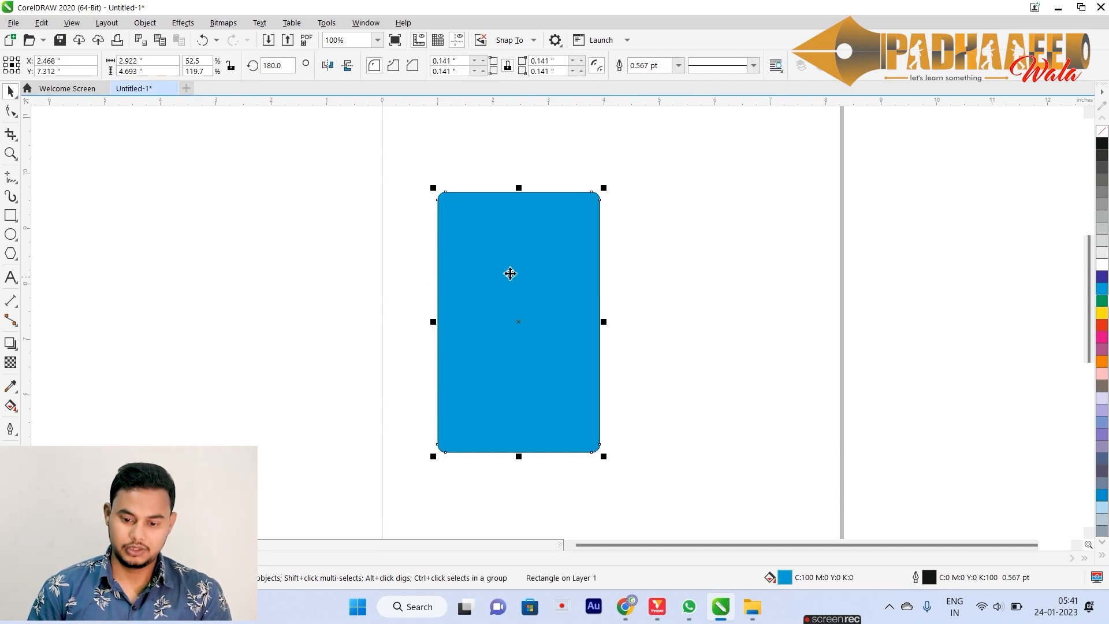
{"action": "left_click", "coordinate": [396, 67]}
{"action": "left_click", "coordinate": [11, 111]}
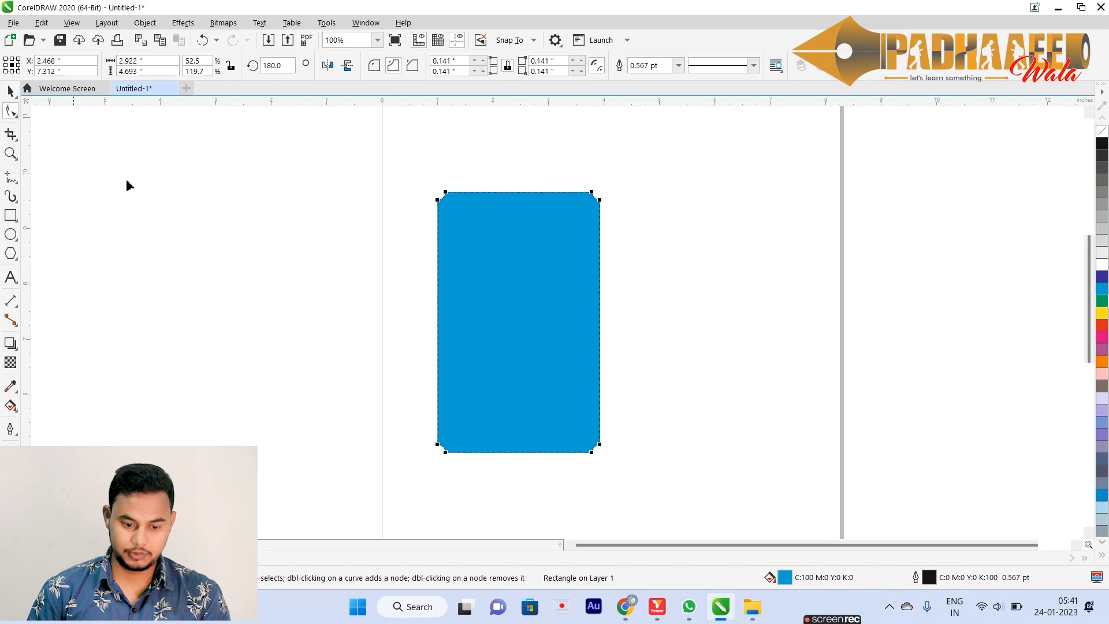
{"action": "left_click_drag", "start_coordinate": [445, 193], "coordinate": [501, 249]}
{"action": "left_click_drag", "start_coordinate": [501, 193], "coordinate": [555, 280]}
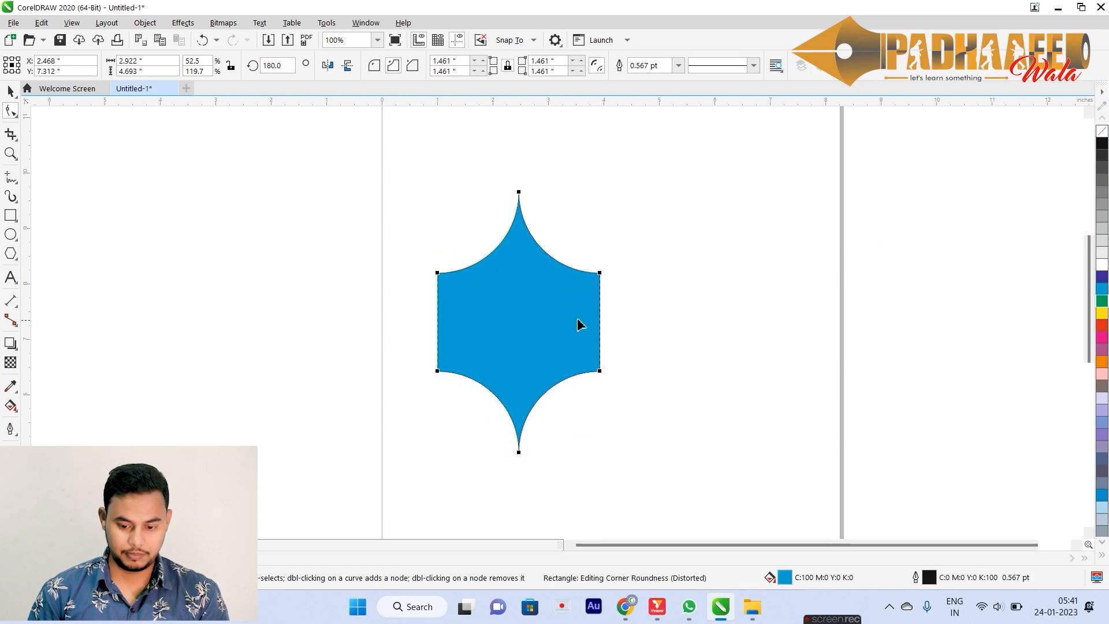
Step: Move the cyan shape slightly up and change its corners to chamfered
{"action": "key", "text": "space"}
{"action": "left_click_drag", "start_coordinate": [518, 298], "coordinate": [523, 281]}
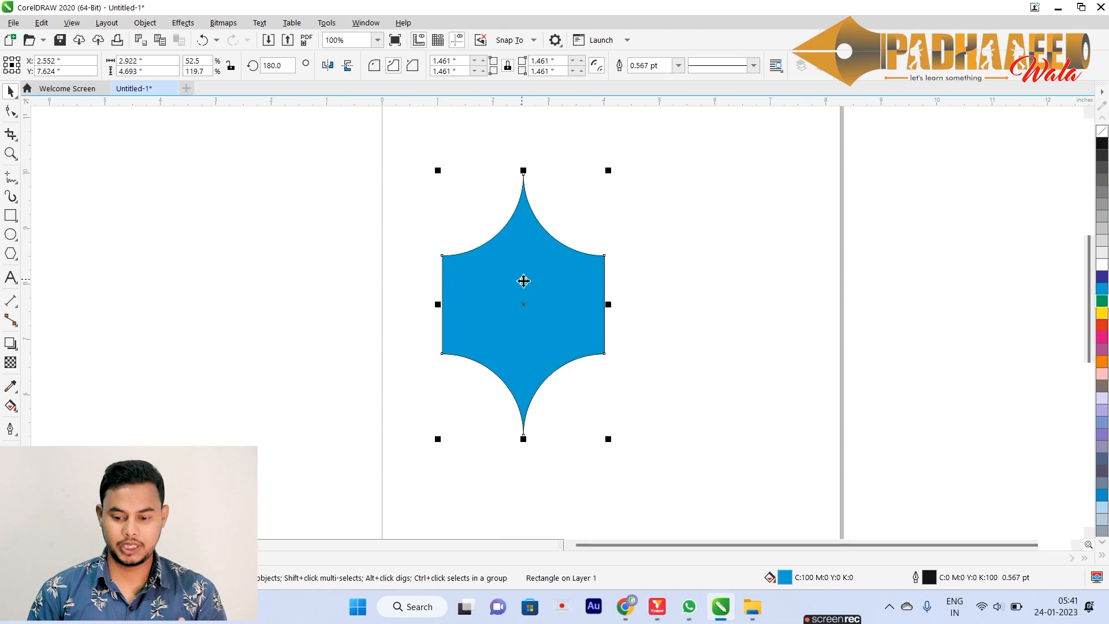
{"action": "left_click", "coordinate": [417, 70]}
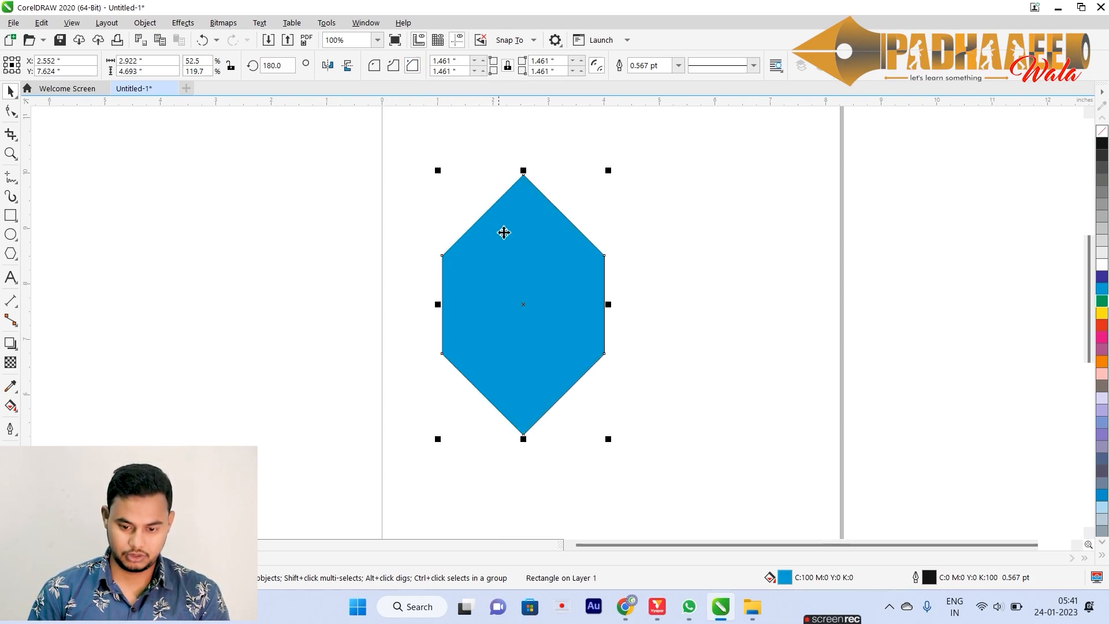
Step: Reduce the cyan shape's chamfered corners to about 0.6 inches and delete the shape
{"action": "left_click", "coordinate": [10, 111]}
{"action": "left_click_drag", "start_coordinate": [445, 258], "coordinate": [445, 211]}
{"action": "key", "text": "space"}
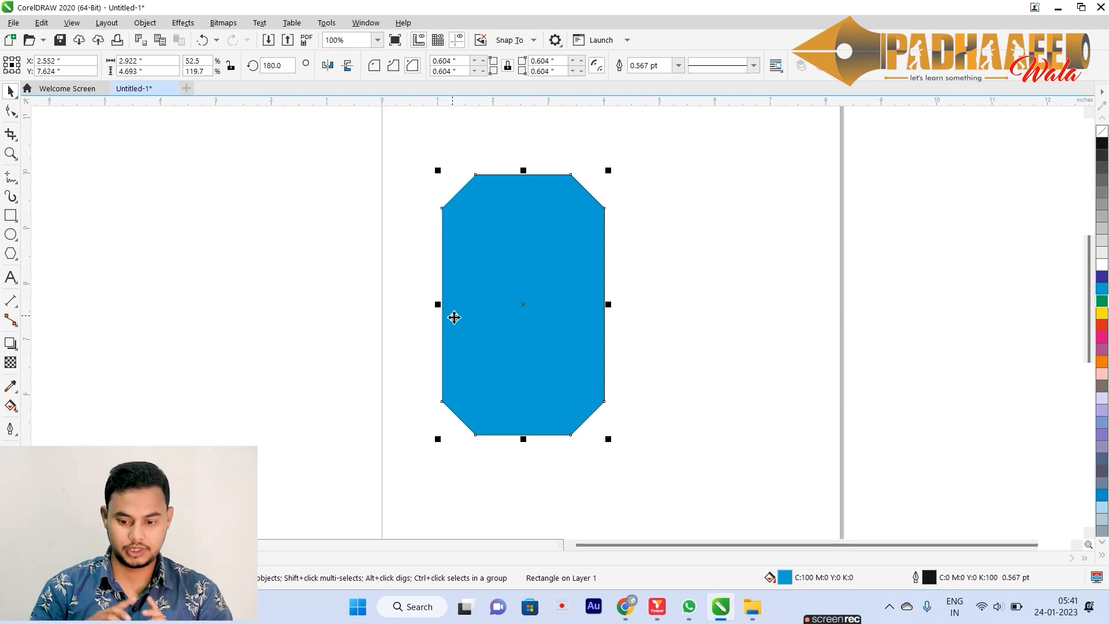
{"action": "key", "text": "Delete"}
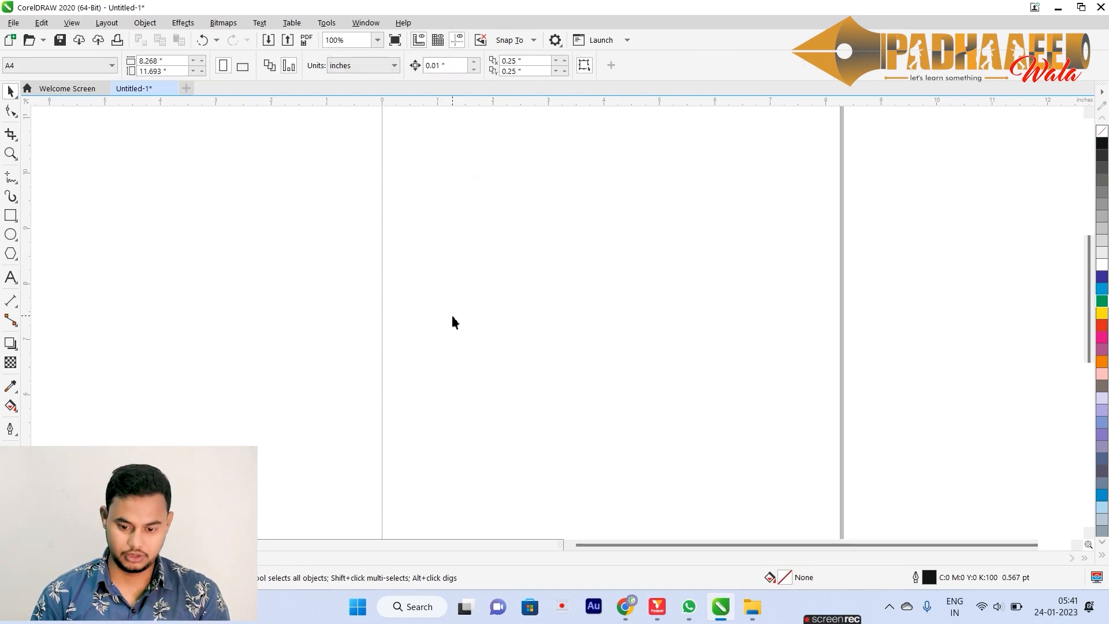
Step: Draw a rectangle about 2.83 by 2.95 inches on the empty page
{"action": "left_click", "coordinate": [10, 215]}
{"action": "left_click_drag", "start_coordinate": [477, 235], "coordinate": [634, 398]}
Step: Round all the rectangle's corners with a 1-inch radius and reduce the radius to 0.2 inches
{"action": "left_click", "coordinate": [10, 110]}
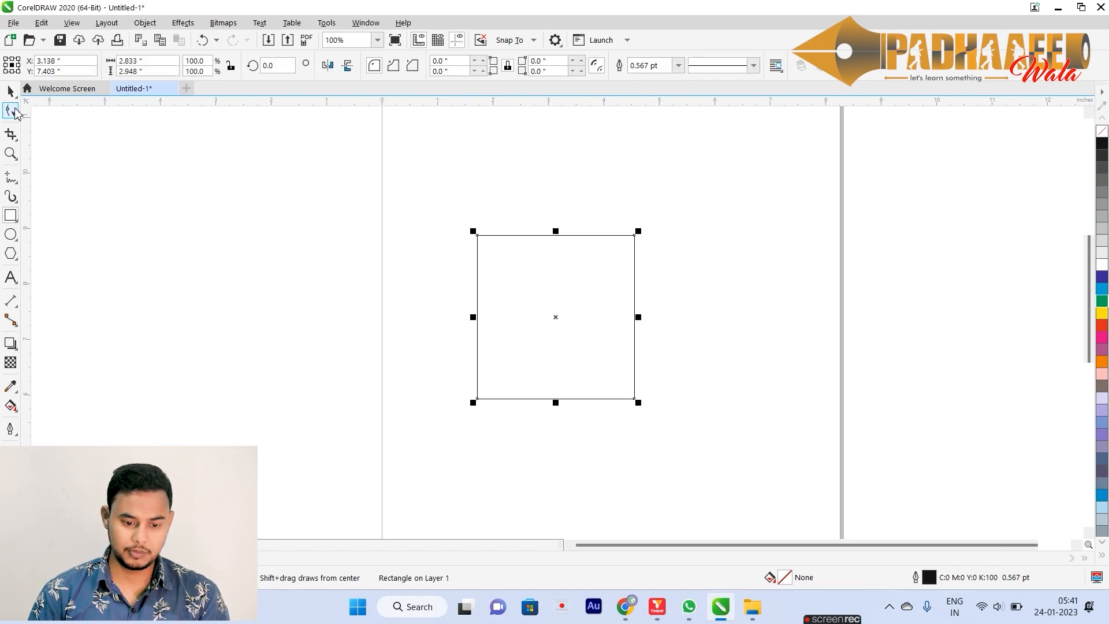
{"action": "left_click_drag", "start_coordinate": [458, 61], "coordinate": [405, 59]}
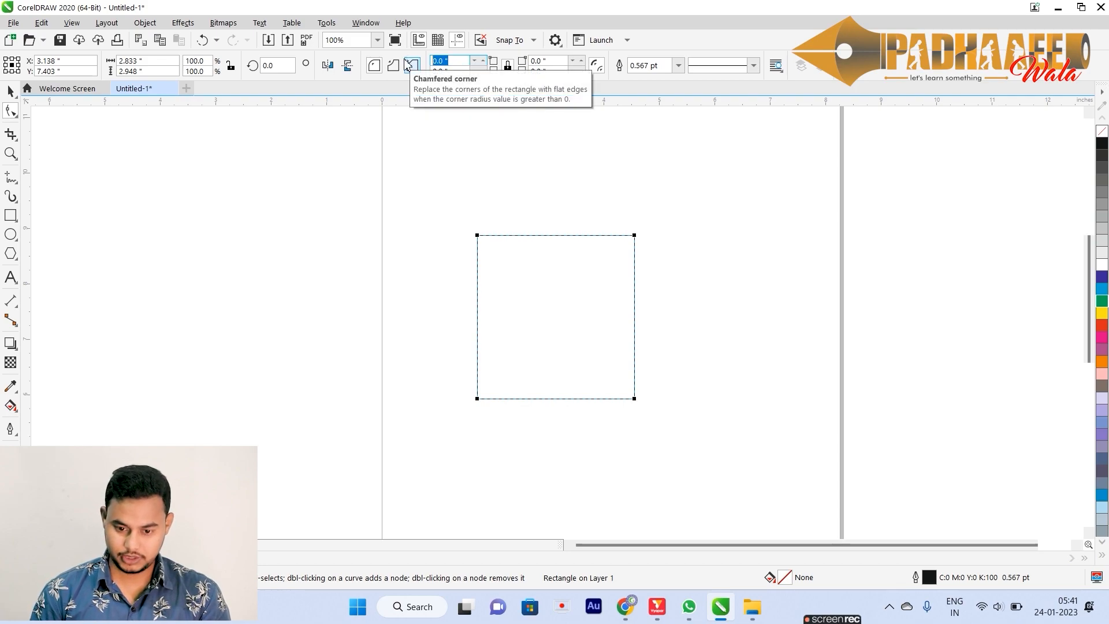
{"action": "left_click", "coordinate": [375, 68]}
{"action": "left_click_drag", "start_coordinate": [459, 62], "coordinate": [403, 62]}
{"action": "type", "text": "1"}
{"action": "key", "text": "Return"}
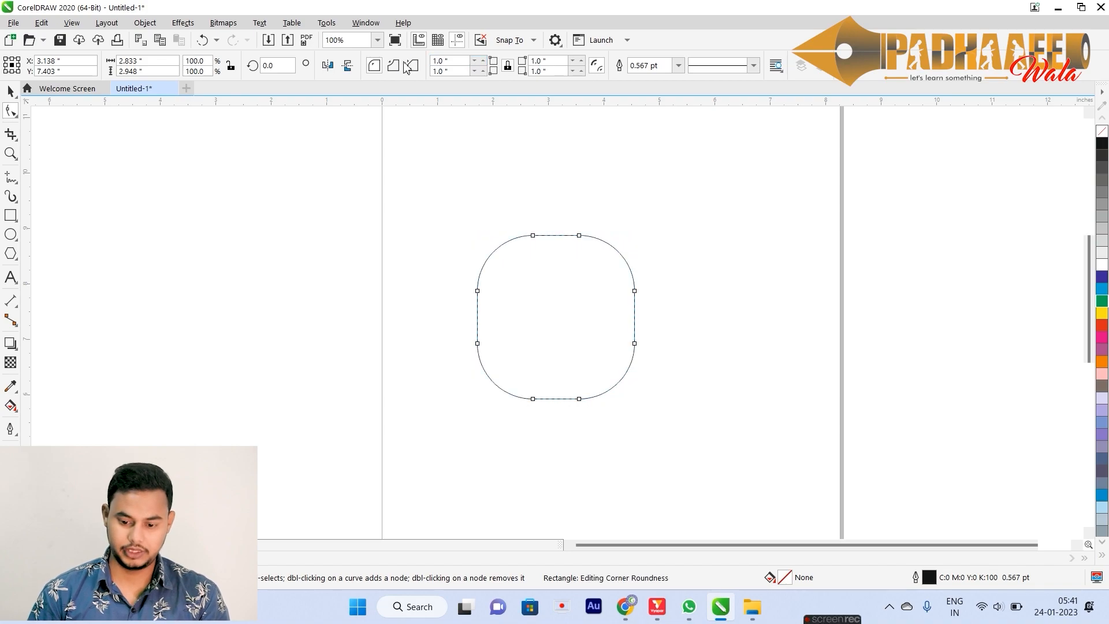
{"action": "left_click", "coordinate": [450, 60]}
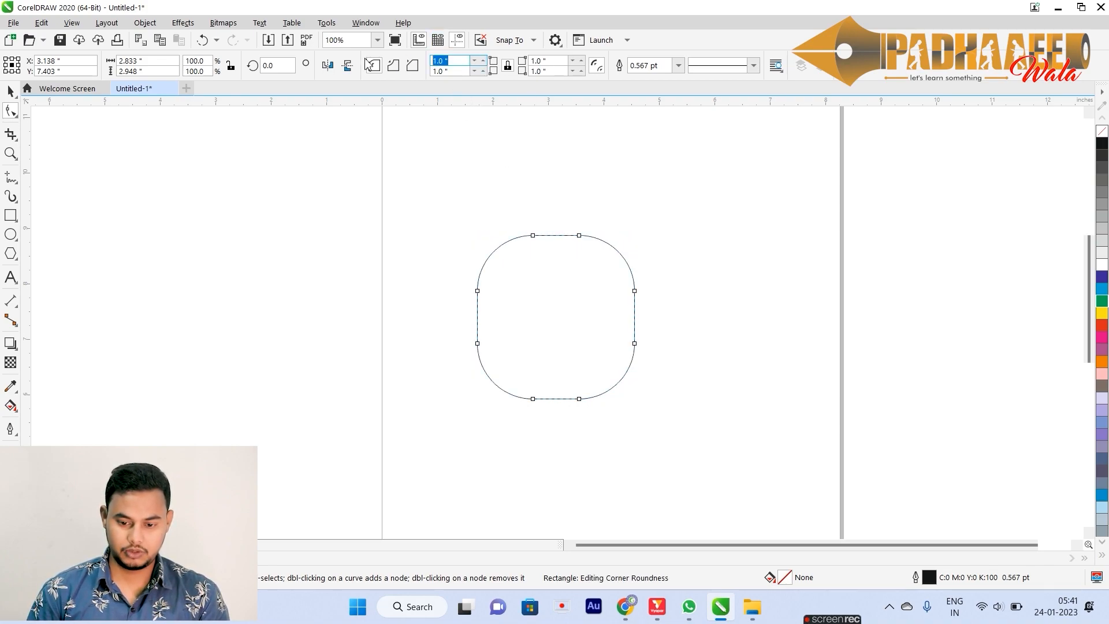
{"action": "type", "text": "0.2"}
{"action": "key", "text": "Return"}
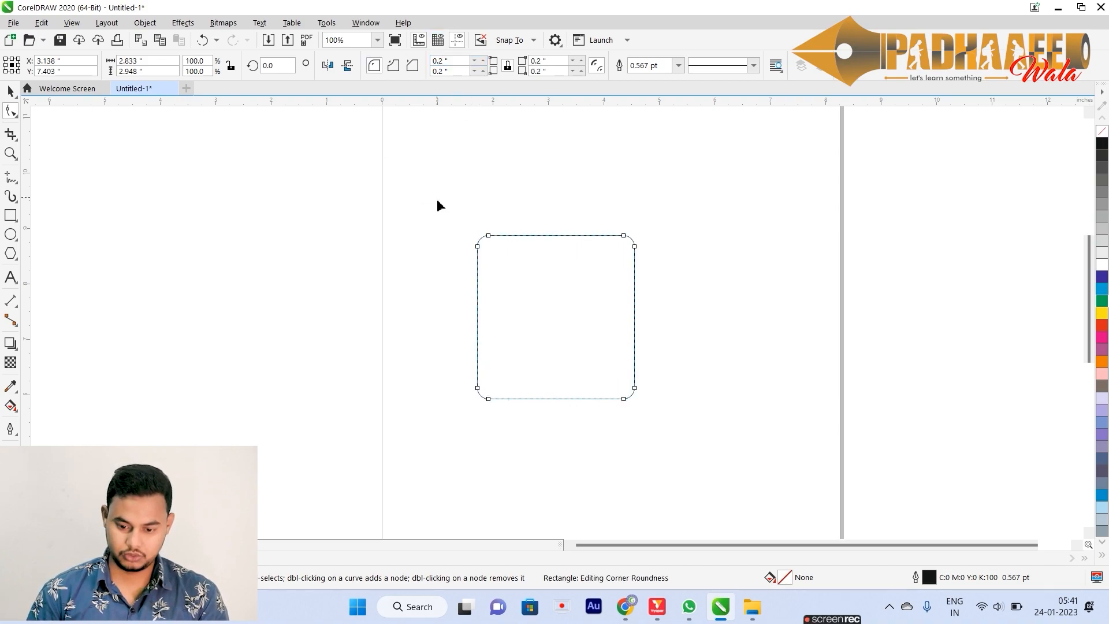
Step: Switch the rectangle's corners to scalloped, chamfered and back to round, checking the style at its upper-left corner
{"action": "scroll", "coordinate": [485, 237], "scroll_direction": "up", "scroll_amount": 2}
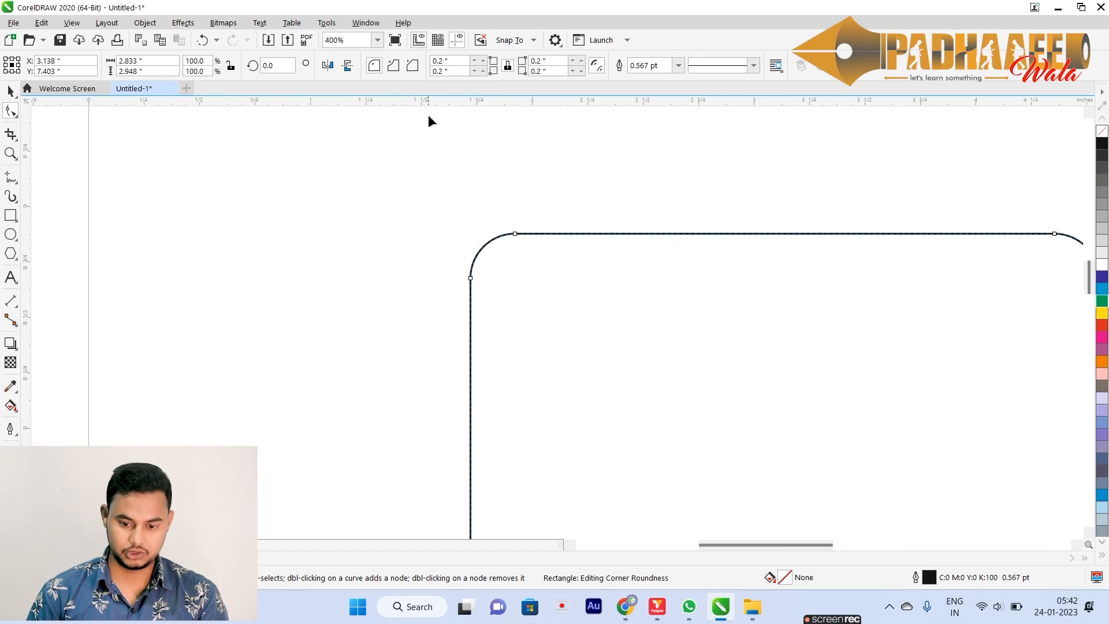
{"action": "left_click", "coordinate": [393, 65]}
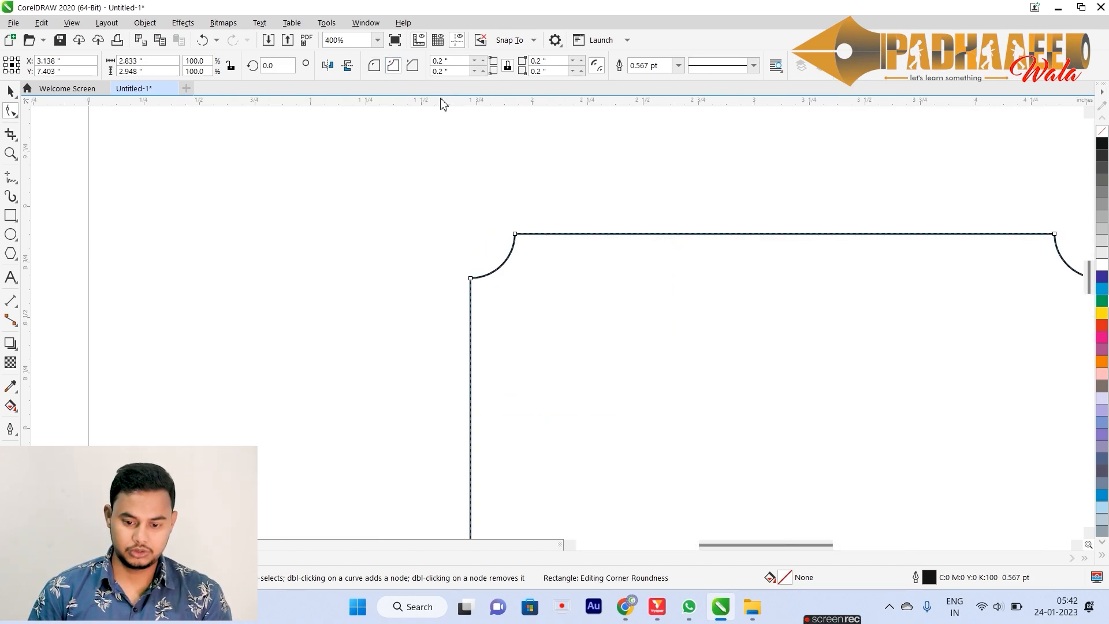
{"action": "left_click", "coordinate": [412, 66]}
{"action": "left_click", "coordinate": [374, 65]}
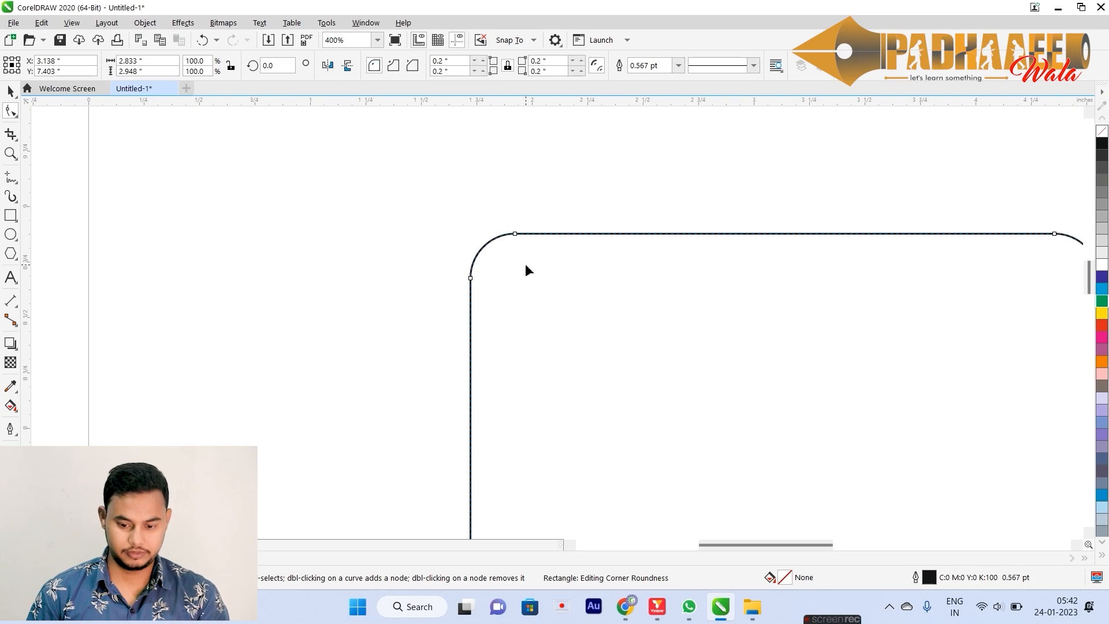
{"action": "key", "text": "shift+F2"}
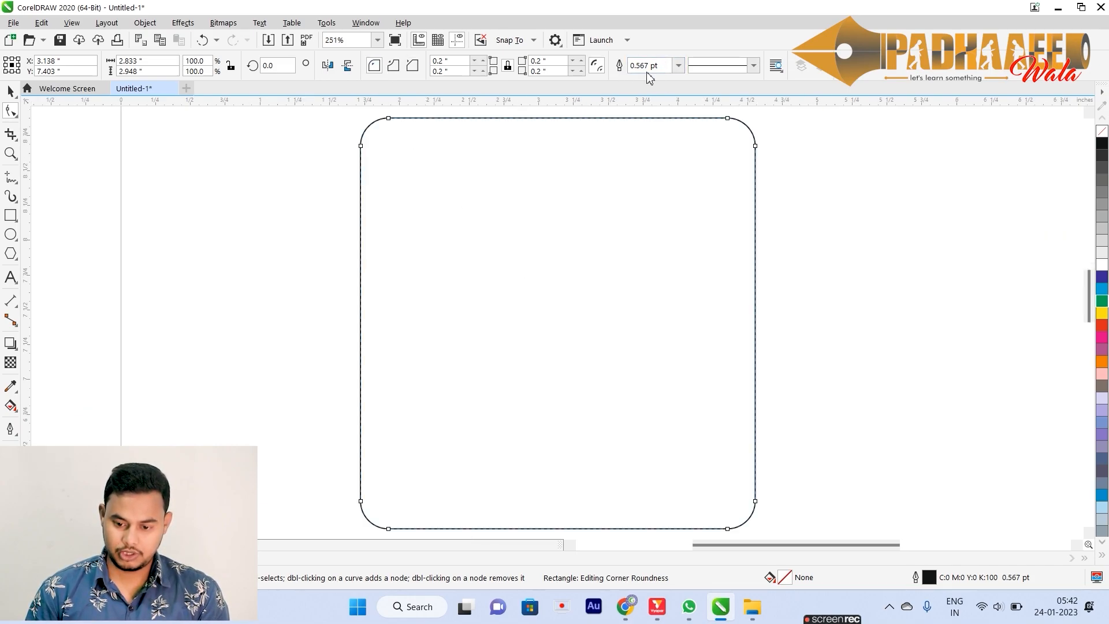
Step: Set the radius of the rectangle's rounded corners to 0.5 inches
{"action": "double_click", "coordinate": [552, 64]}
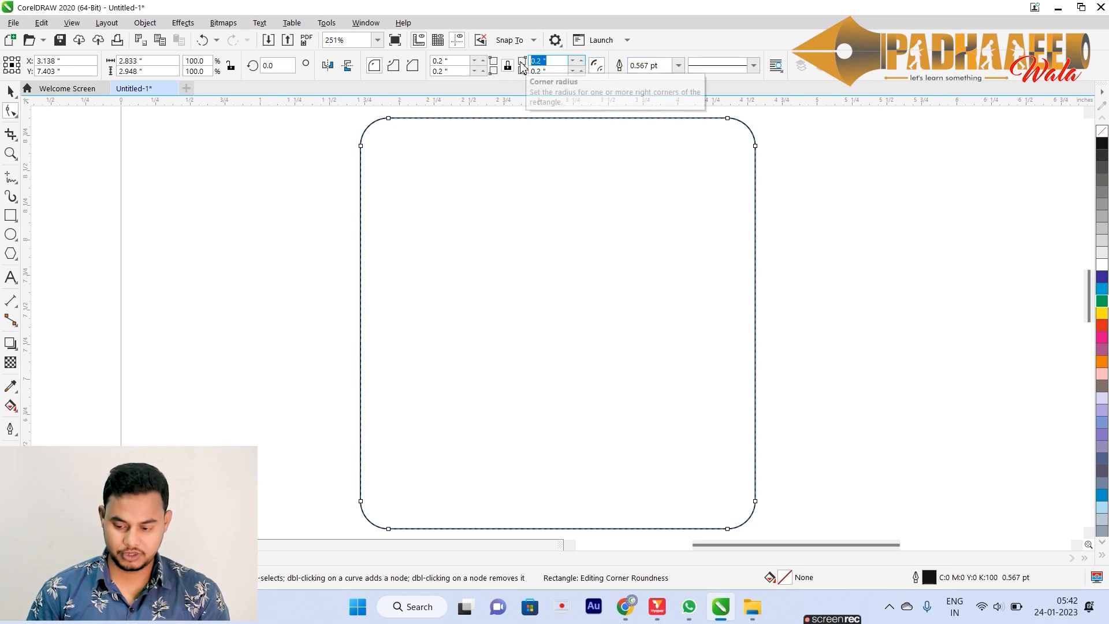
{"action": "type", "text": "0.5"}
{"action": "key", "text": "Return"}
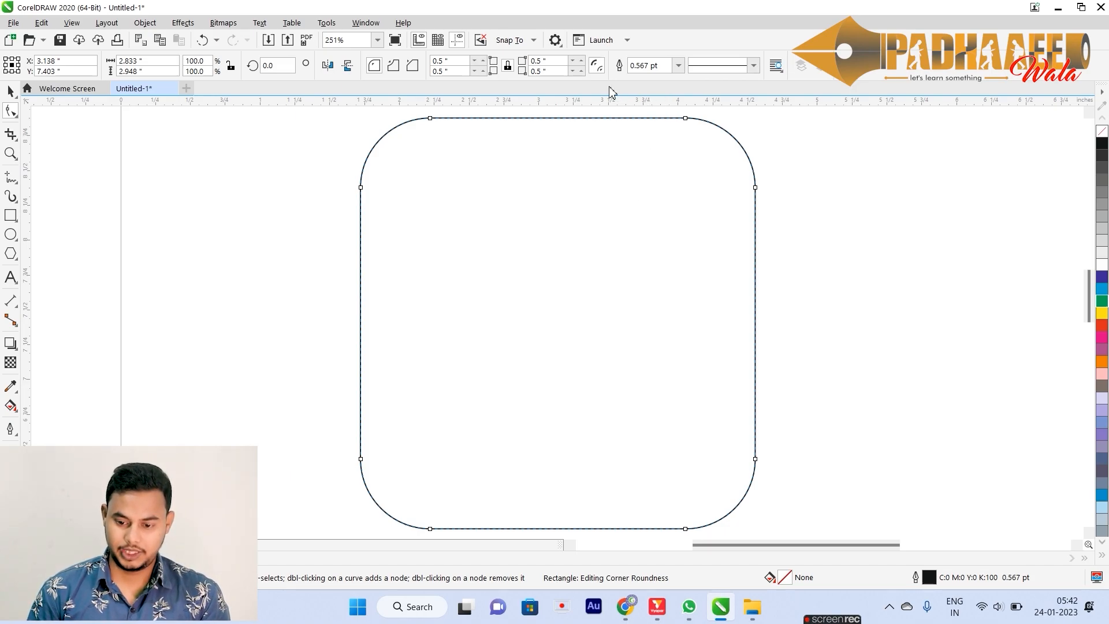
Step: Undo all the corner radius and corner style changes so the rectangle has square corners
{"action": "key", "text": "ctrl+z"}
{"action": "key", "text": "ctrl+z"}
{"action": "key", "text": "ctrl+z"}
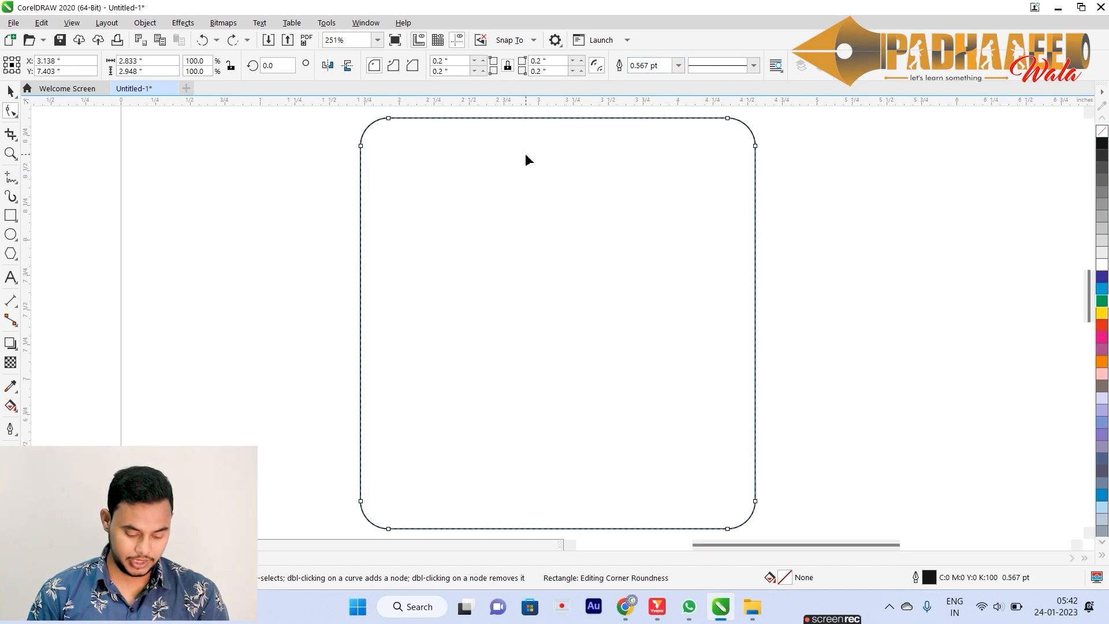
{"action": "key", "text": "ctrl+z"}
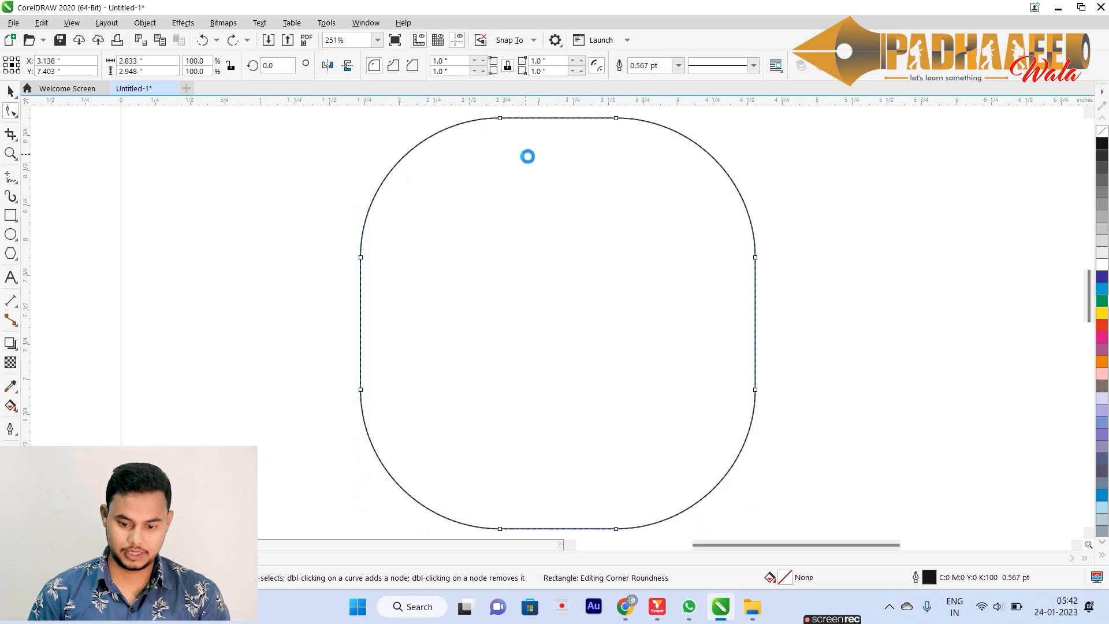
{"action": "key", "text": "ctrl+z"}
Step: Scale the rectangle down about its center to about 2.15 by 2.24 inches and deselect it
{"action": "key", "text": "space"}
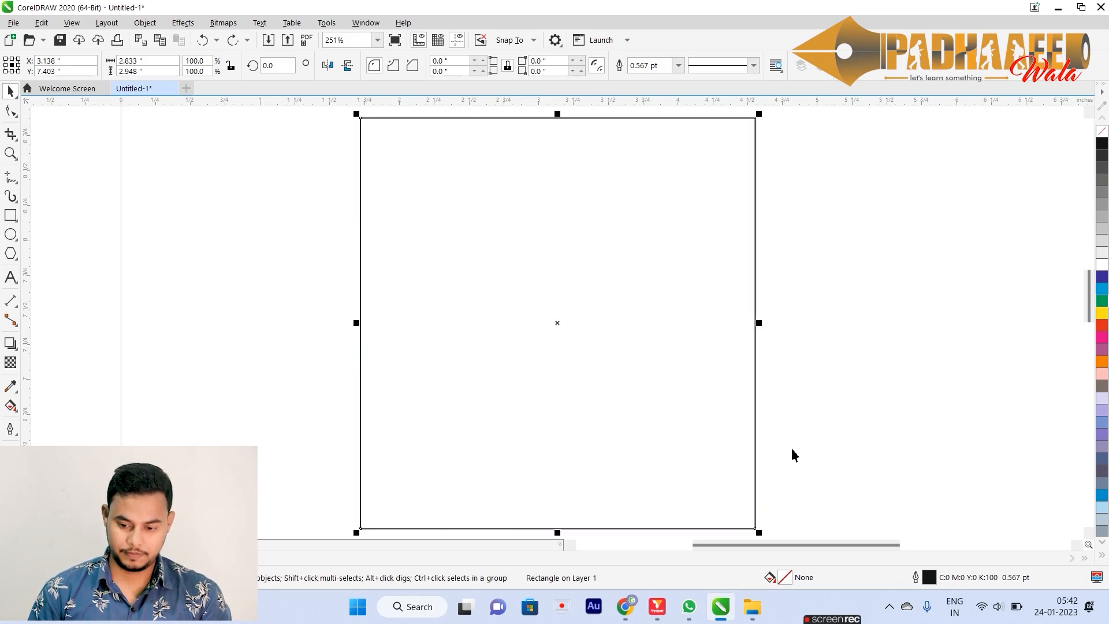
{"action": "left_click_drag", "start_coordinate": [759, 532], "coordinate": [712, 483]}
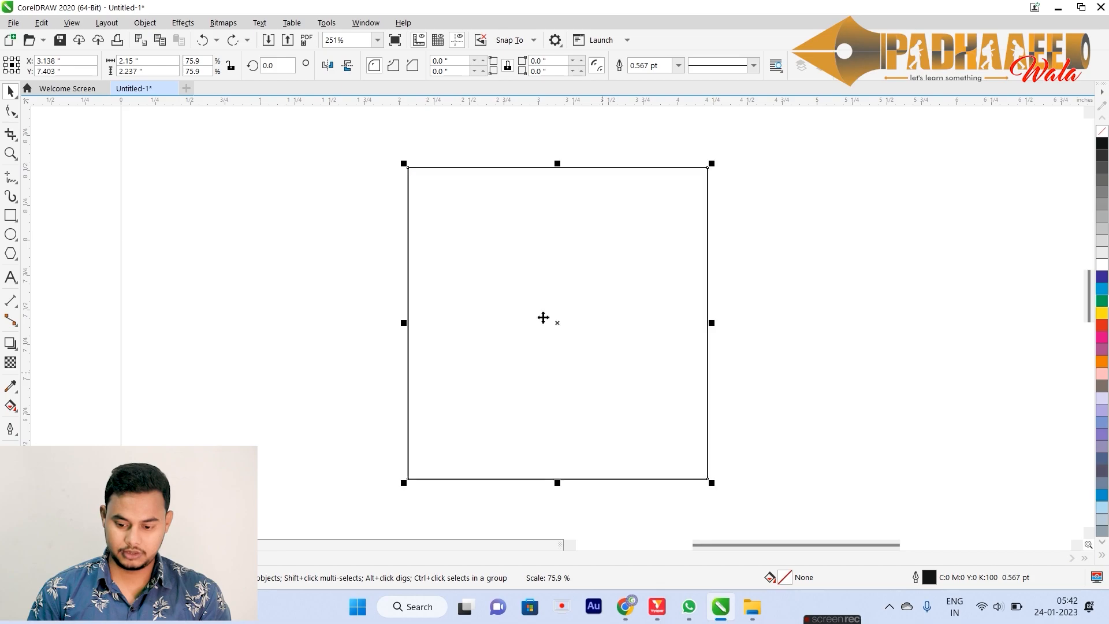
{"action": "left_click", "coordinate": [387, 155]}
{"action": "left_click_drag", "start_coordinate": [399, 132], "coordinate": [482, 230]}
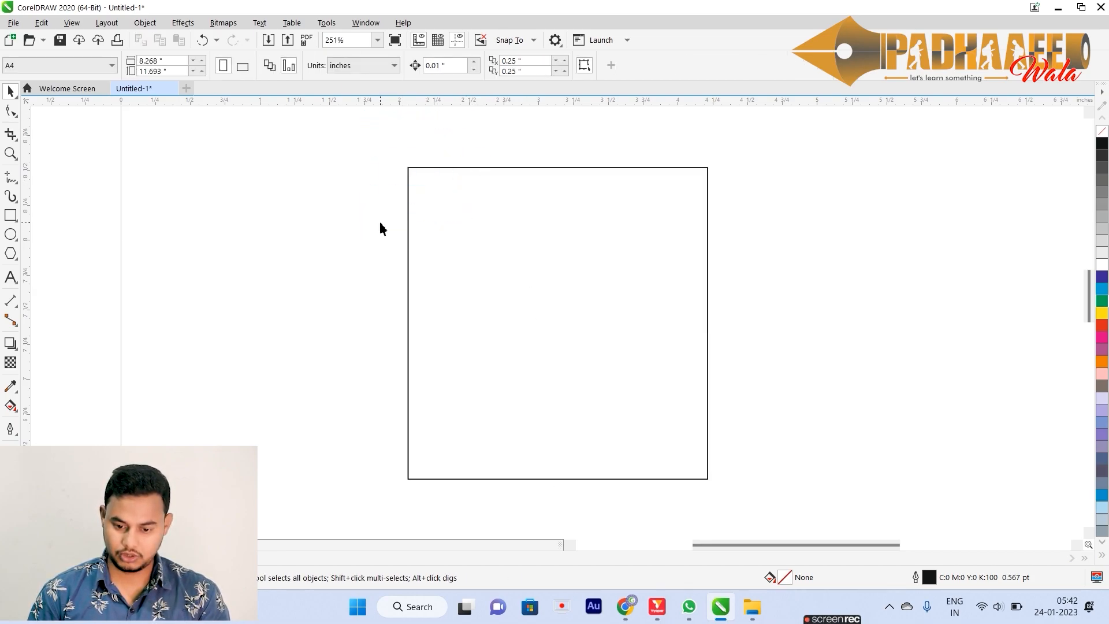
Step: Round only the rectangle's upper-left and lower-right corners to a radius of about 1.075 inches
{"action": "left_click", "coordinate": [455, 206]}
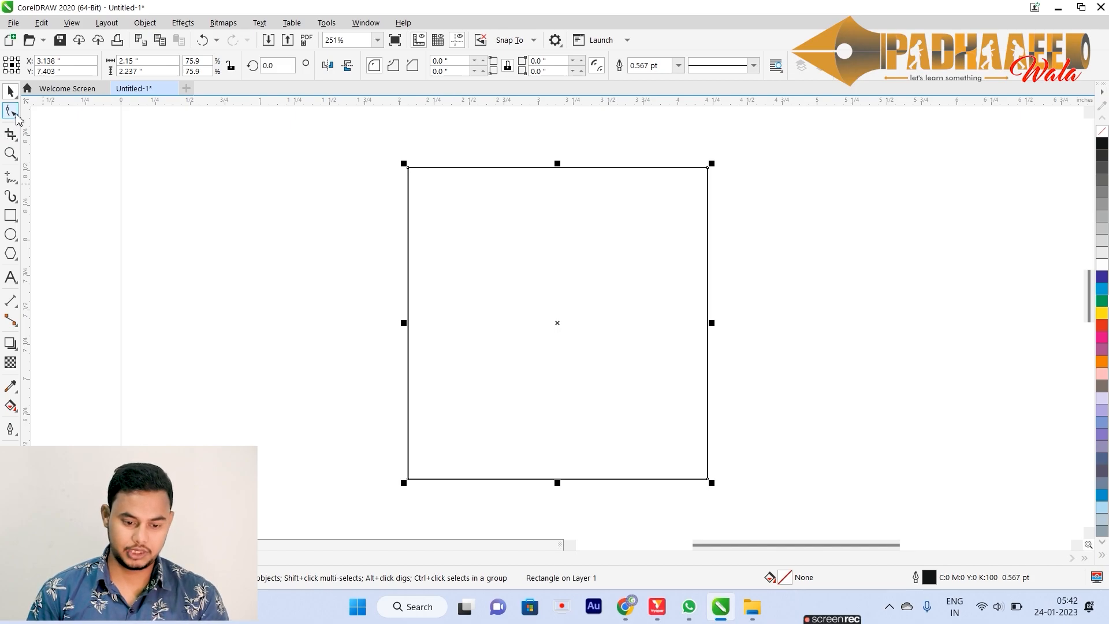
{"action": "left_click", "coordinate": [11, 111]}
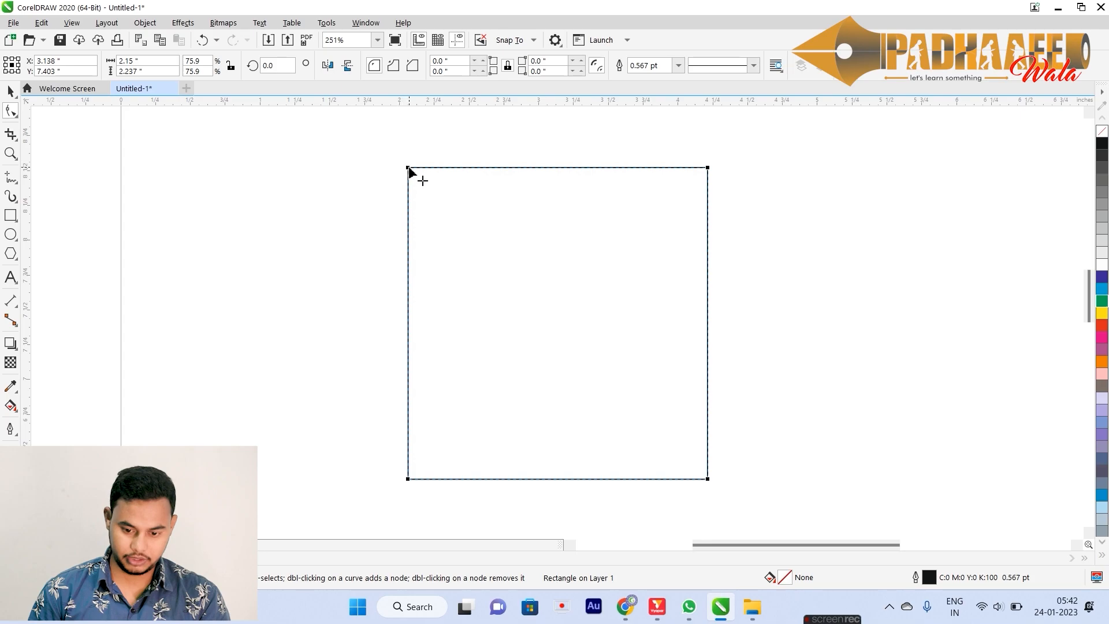
{"action": "left_click_drag", "start_coordinate": [408, 171], "coordinate": [558, 348]}
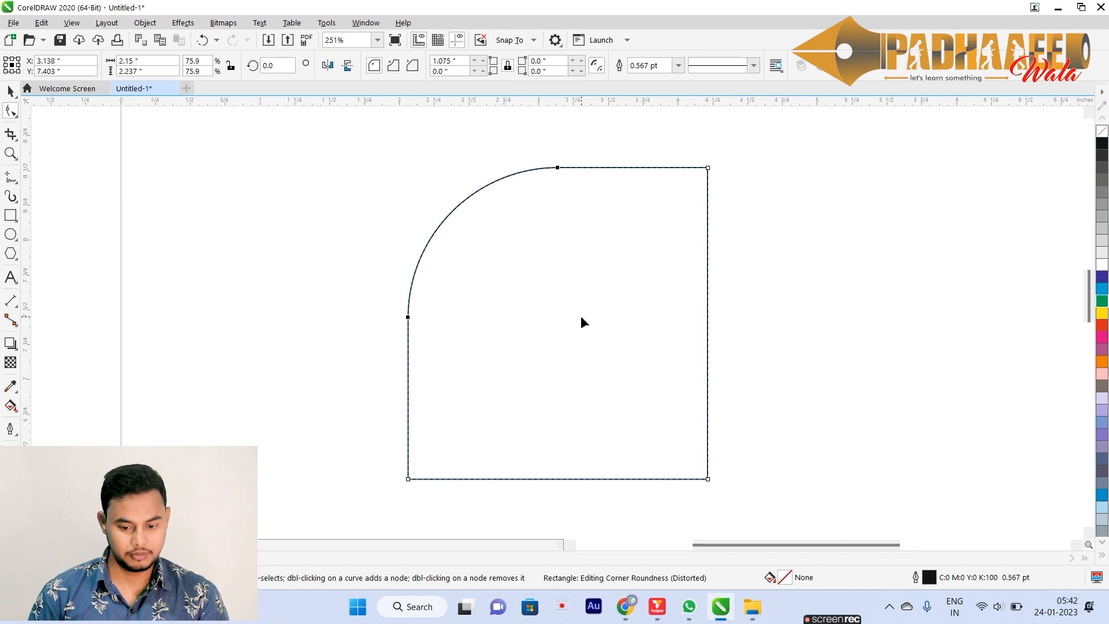
{"action": "left_click_drag", "start_coordinate": [709, 482], "coordinate": [688, 458]}
{"action": "left_click_drag", "start_coordinate": [592, 308], "coordinate": [569, 280]}
{"action": "key", "text": "space"}
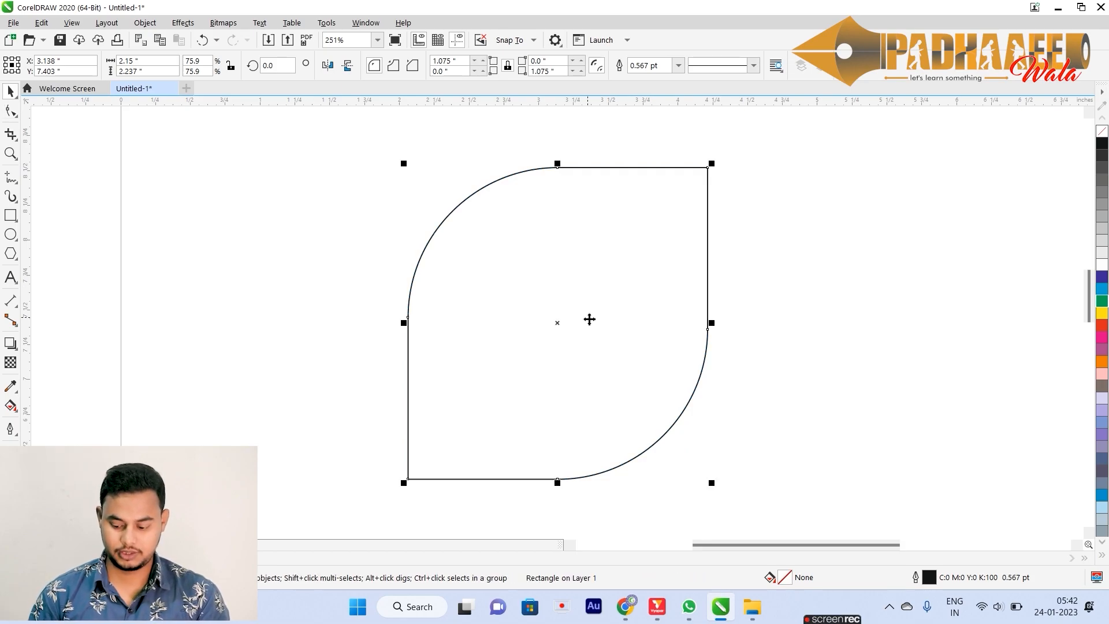
Step: Undo the rounding of the rectangle's two opposite corners
{"action": "key", "text": "ctrl+z"}
{"action": "key", "text": "ctrl+z"}
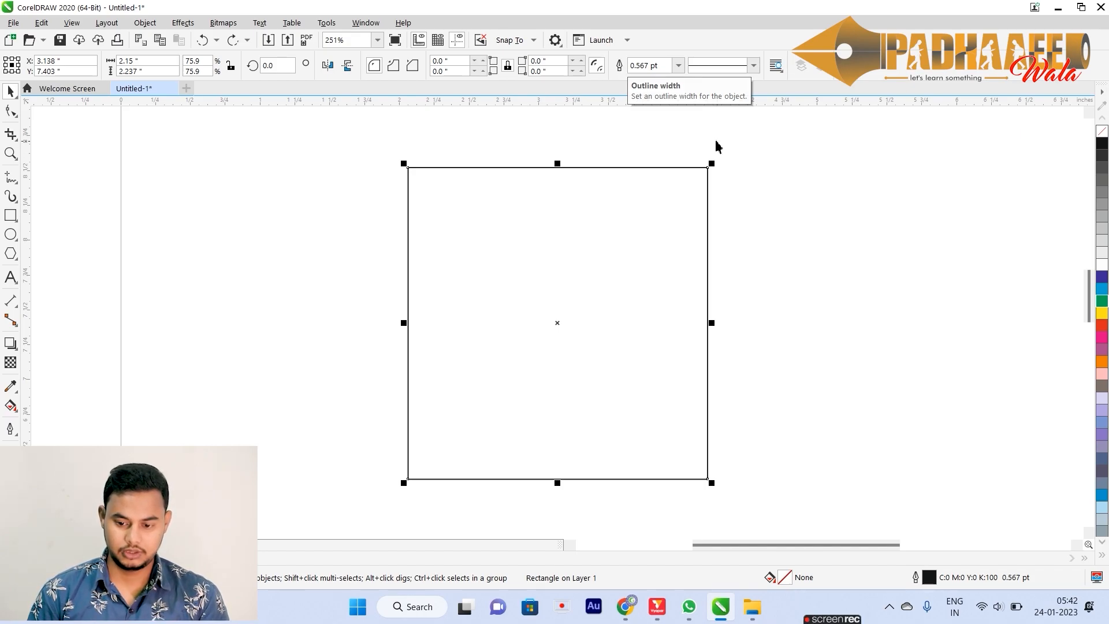
{"action": "key", "text": "Delete"}
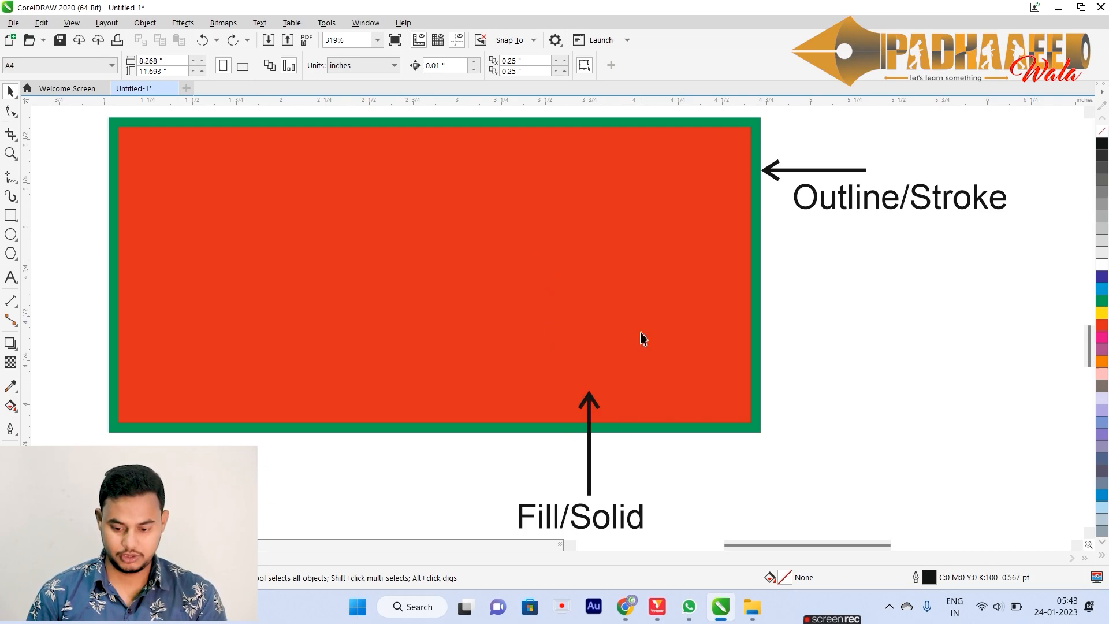
Step: Give the red rectangle with the green border a yellow outline and a green fill, and recolor the outline cyan
{"action": "left_click", "coordinate": [755, 124]}
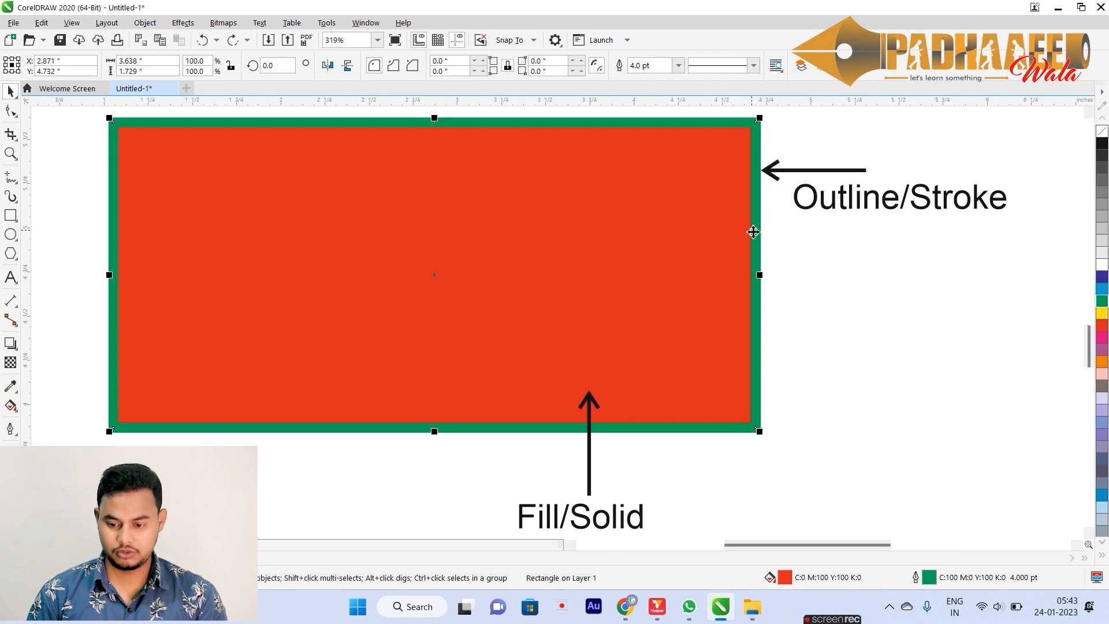
{"action": "right_click", "coordinate": [1102, 315]}
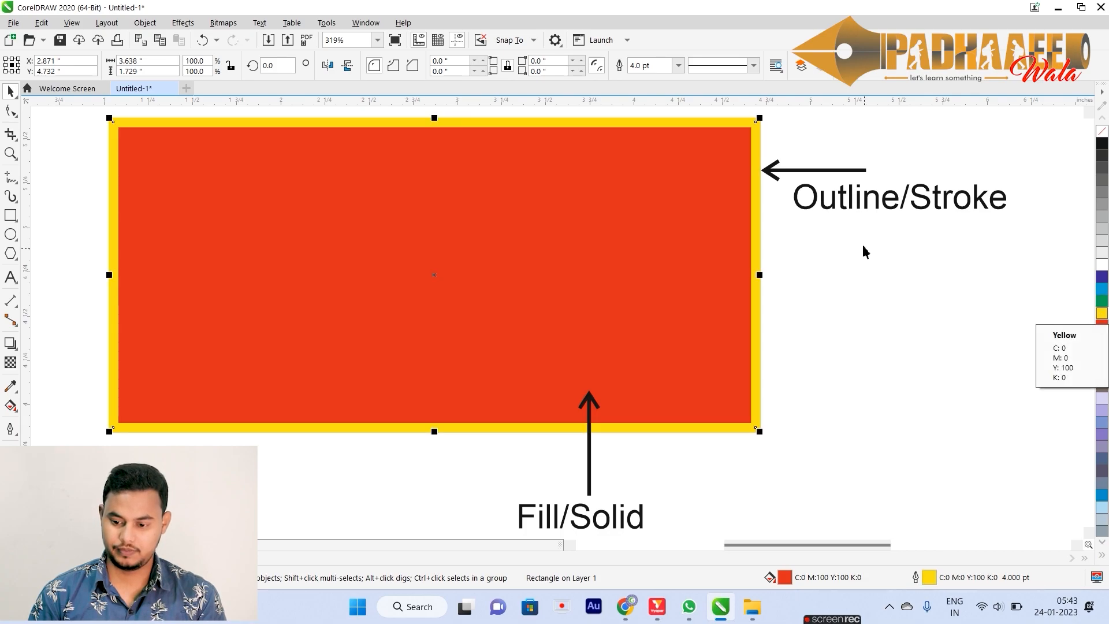
{"action": "left_click", "coordinate": [1102, 303]}
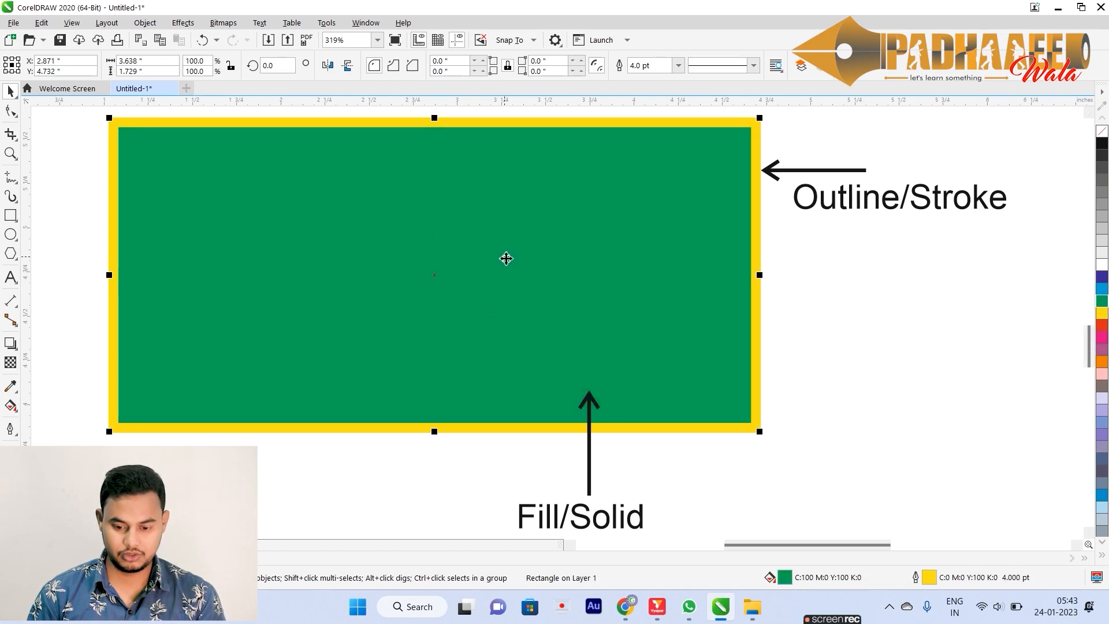
{"action": "right_click", "coordinate": [1103, 291]}
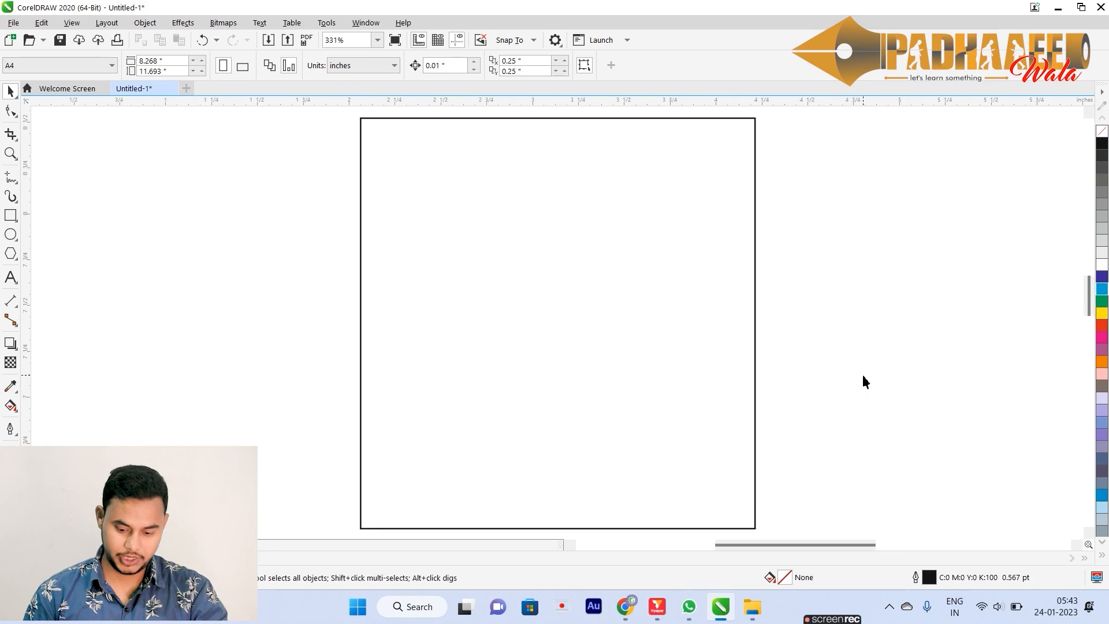
Step: Remove the unfilled rectangle's outline and give it a 1.0 pt outline instead
{"action": "left_click", "coordinate": [440, 155]}
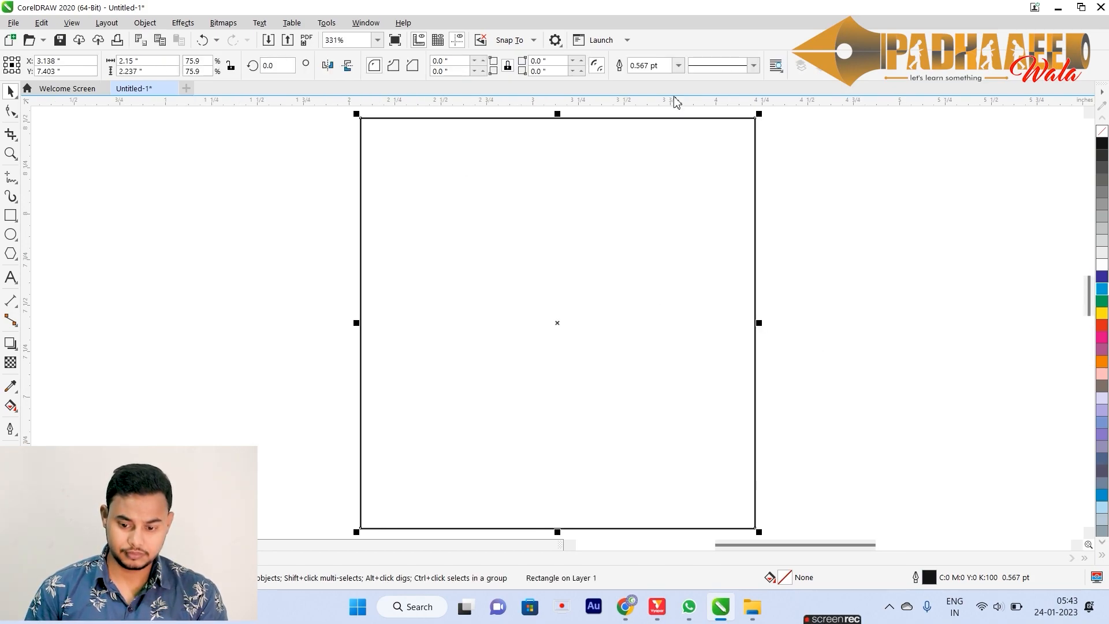
{"action": "left_click", "coordinate": [679, 67]}
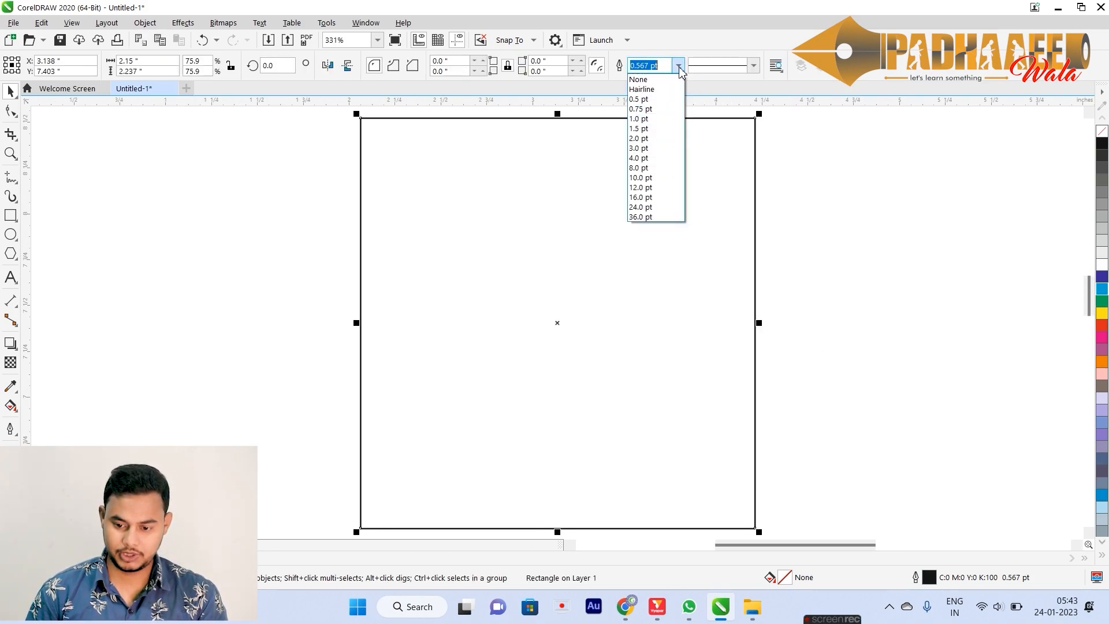
{"action": "left_click", "coordinate": [646, 80]}
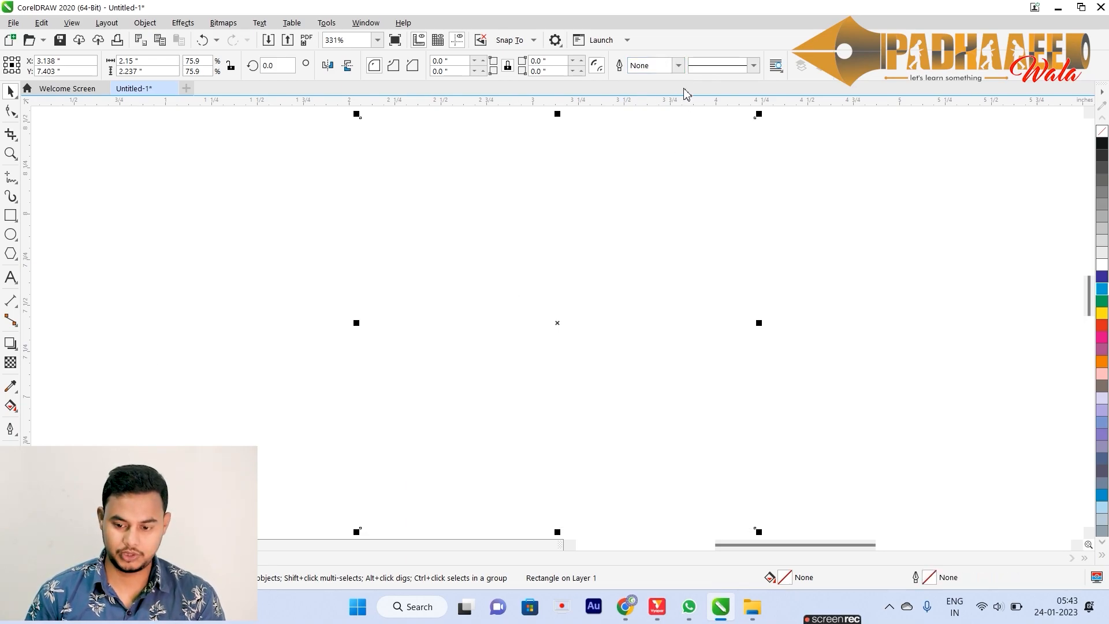
{"action": "left_click", "coordinate": [679, 67]}
{"action": "left_click", "coordinate": [647, 118]}
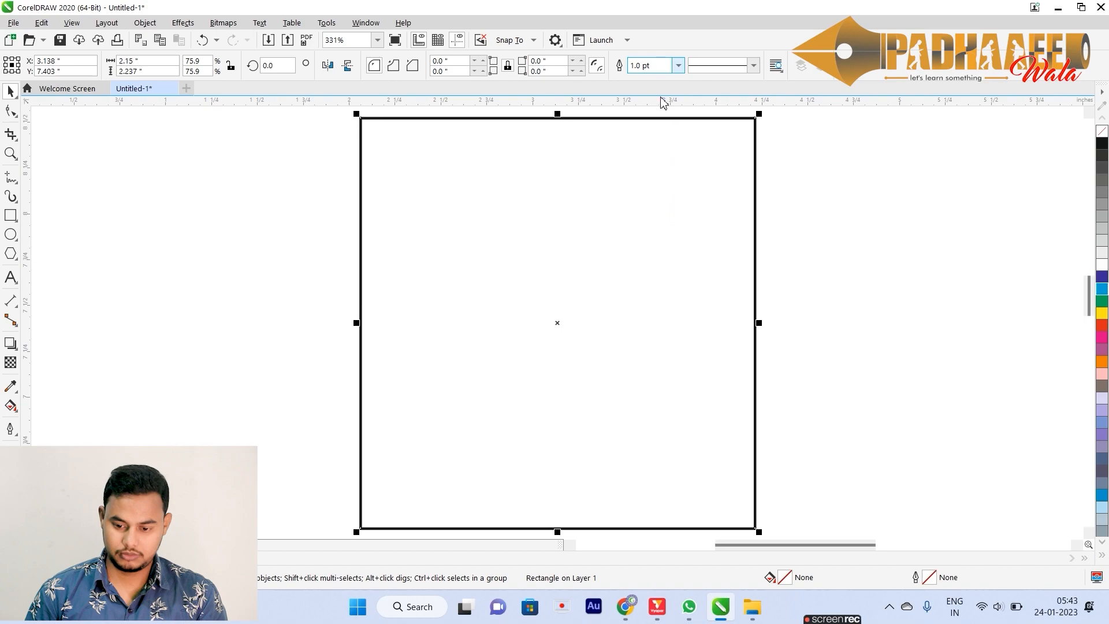
Step: Try outline widths of 2.0 pt and 10.0 pt on the rectangle and return the width to 1.0 pt
{"action": "left_click", "coordinate": [680, 67]}
{"action": "left_click", "coordinate": [656, 138]}
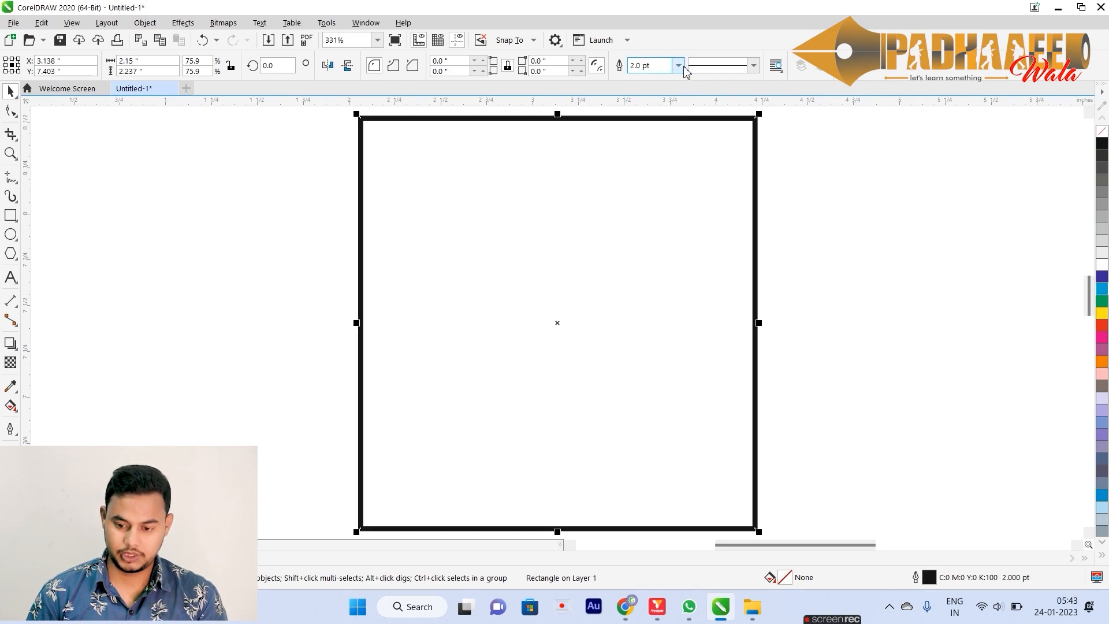
{"action": "left_click", "coordinate": [680, 67]}
{"action": "left_click", "coordinate": [639, 180]}
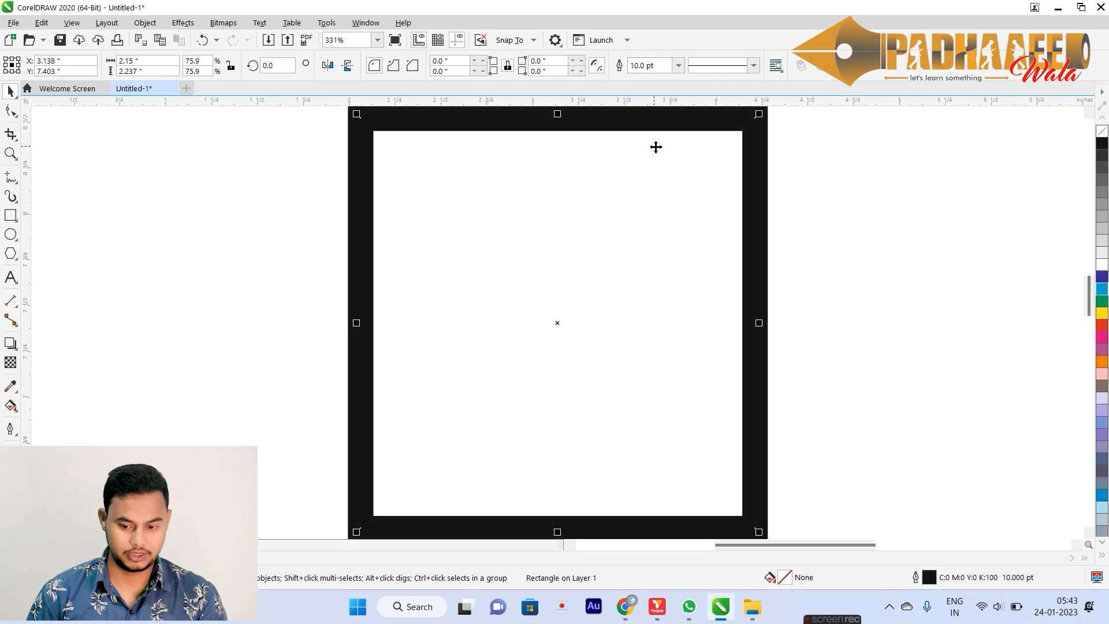
{"action": "left_click", "coordinate": [679, 67]}
{"action": "left_click", "coordinate": [647, 118]}
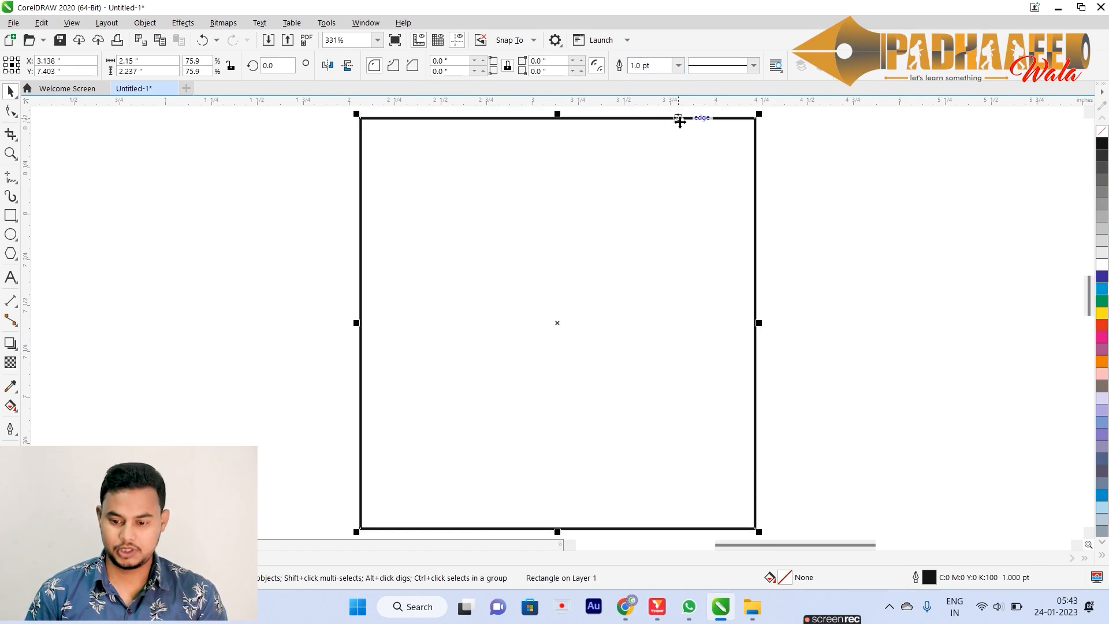
Step: Try a dotted, a short-dashed and a long-dashed line style on the rectangle's 1.0 pt outline
{"action": "left_click", "coordinate": [753, 67]}
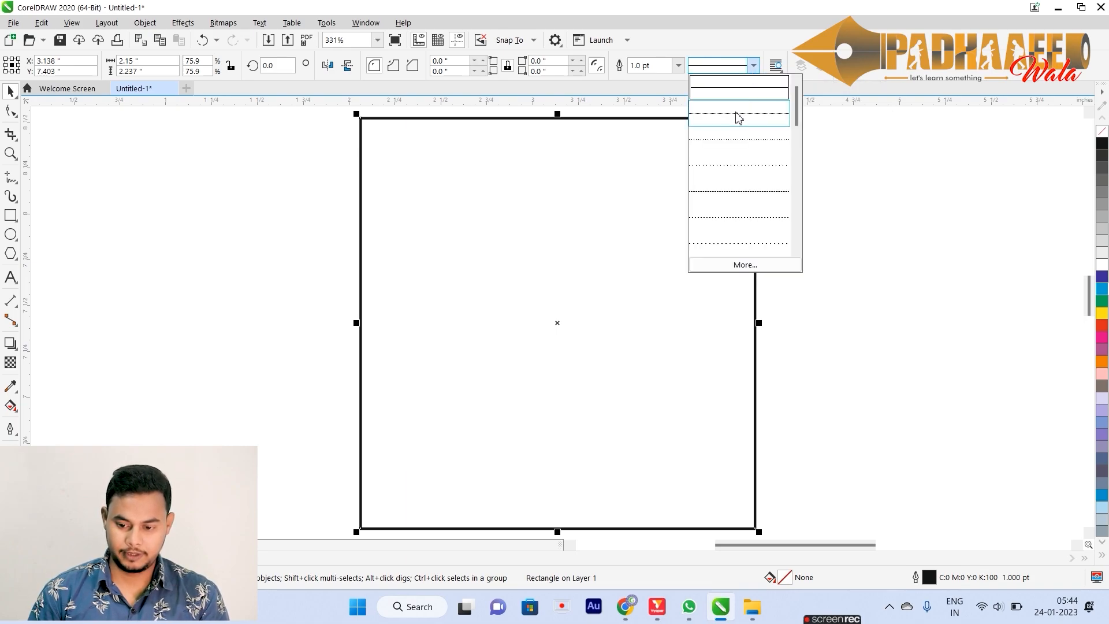
{"action": "left_click", "coordinate": [737, 115]}
{"action": "left_click", "coordinate": [753, 67]}
{"action": "left_click", "coordinate": [737, 164]}
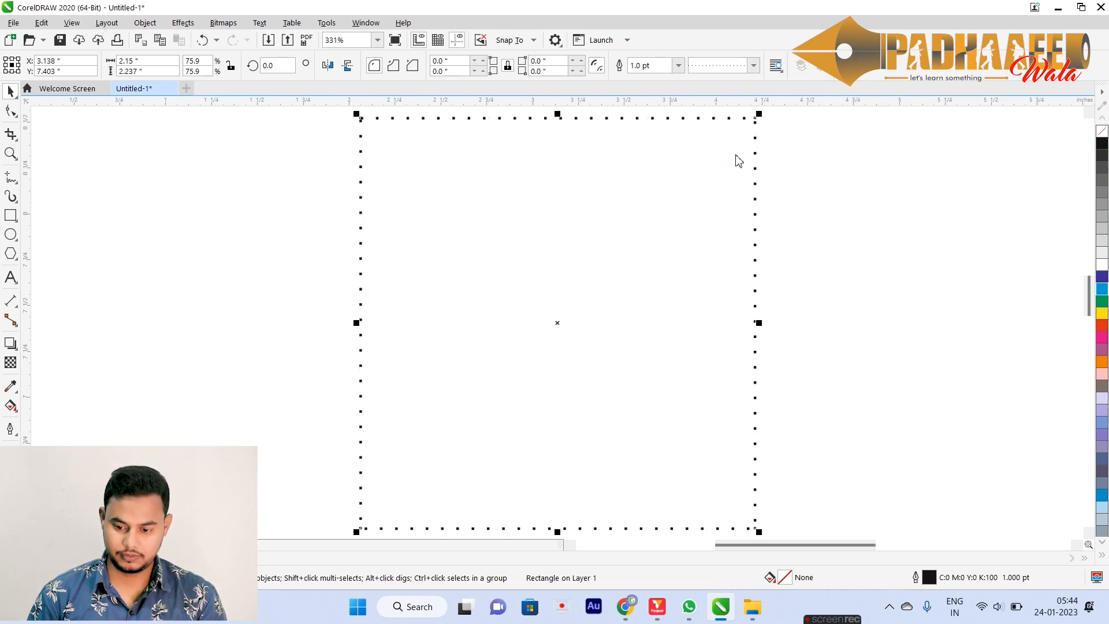
{"action": "left_click", "coordinate": [753, 66]}
{"action": "left_click", "coordinate": [728, 223]}
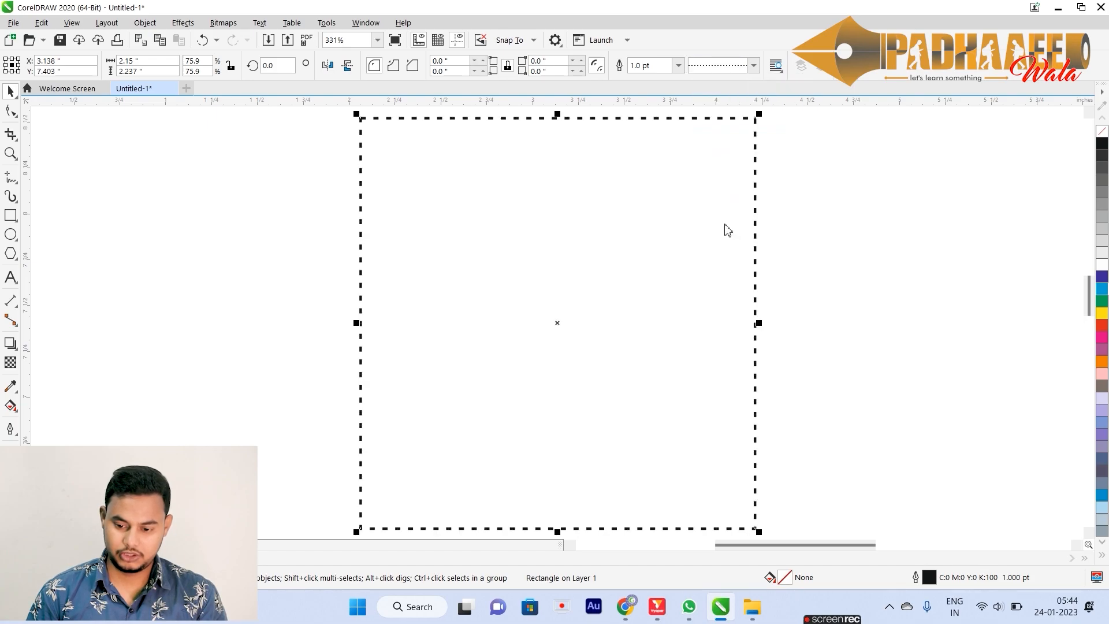
{"action": "left_click", "coordinate": [753, 66]}
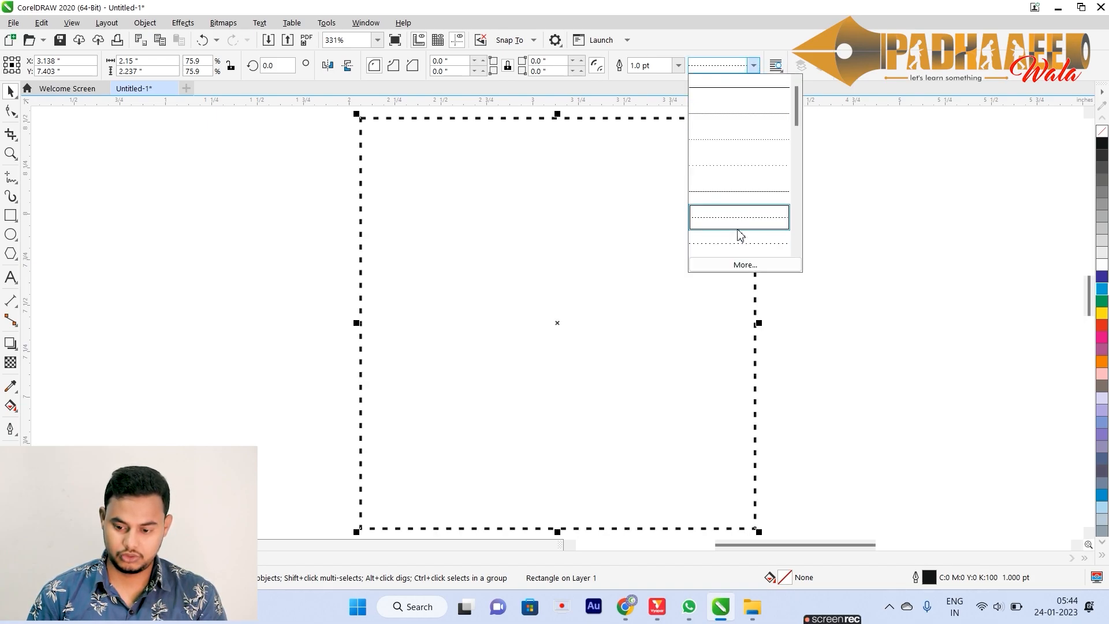
{"action": "left_click_drag", "start_coordinate": [796, 104], "coordinate": [796, 161]}
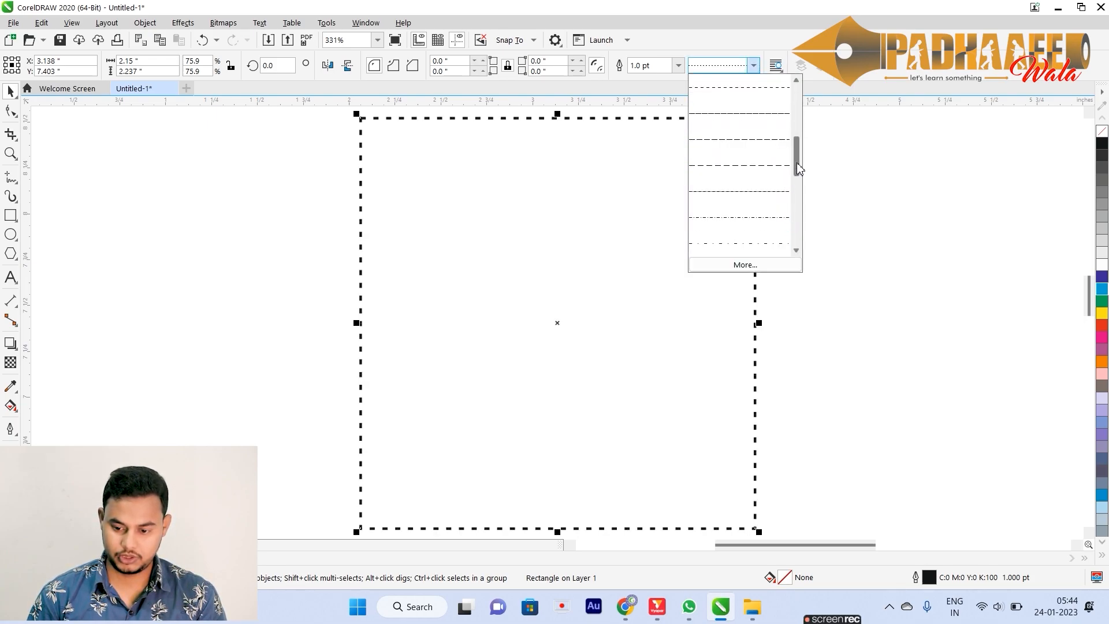
{"action": "left_click", "coordinate": [731, 167]}
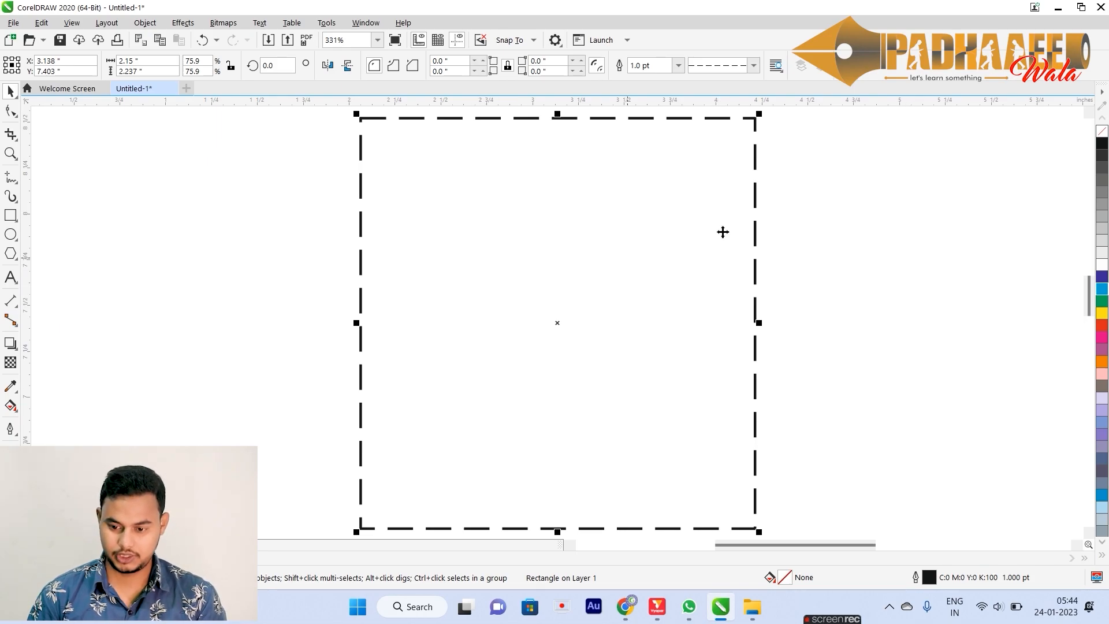
Step: Undo the line style changes on the rectangle's outline
{"action": "key", "text": "ctrl+z"}
{"action": "key", "text": "ctrl+z"}
{"action": "key", "text": "ctrl+z"}
{"action": "key", "text": "ctrl+z"}
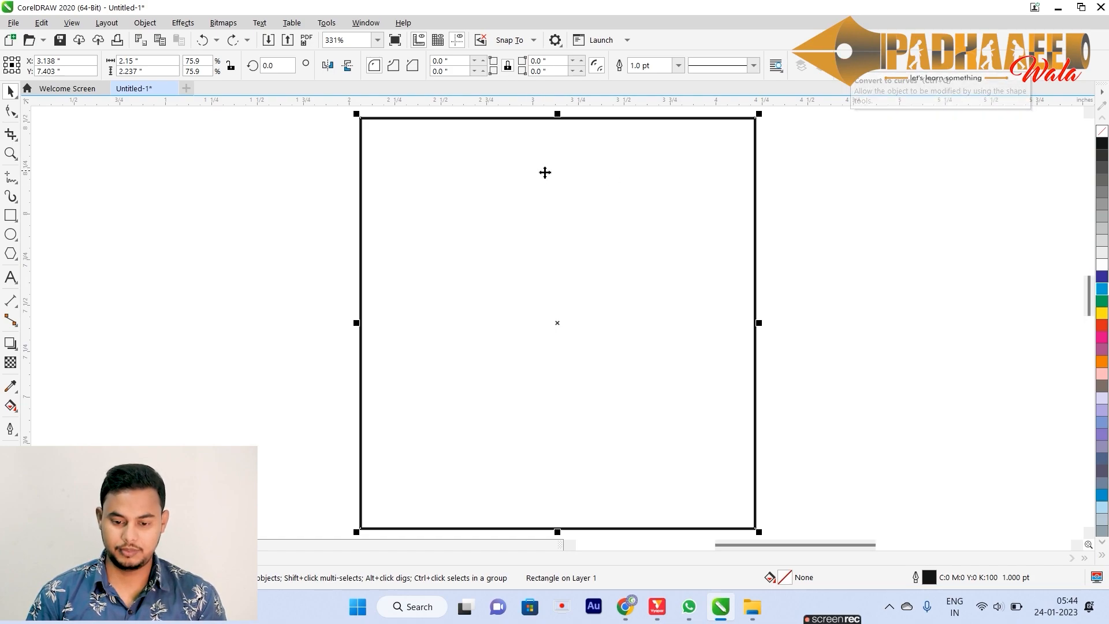
Step: Shorten the rectangle to about 1.42 inches high by lowering its top edge, and move it slightly on the page
{"action": "left_click_drag", "start_coordinate": [421, 168], "coordinate": [445, 206]}
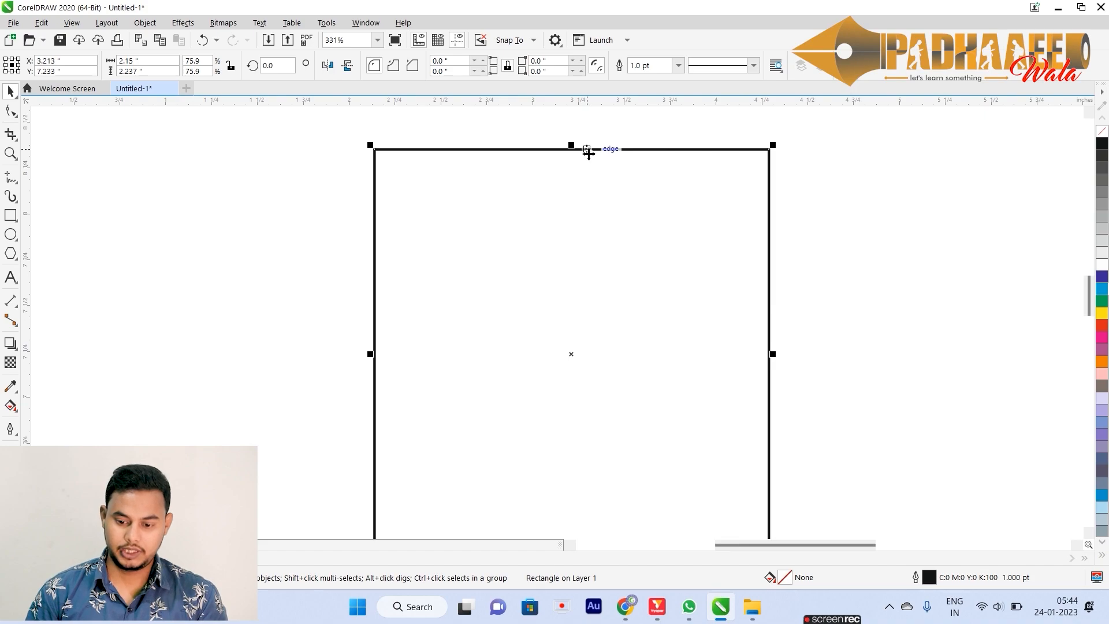
{"action": "left_click_drag", "start_coordinate": [574, 145], "coordinate": [584, 222]}
{"action": "left_click_drag", "start_coordinate": [591, 334], "coordinate": [587, 315]}
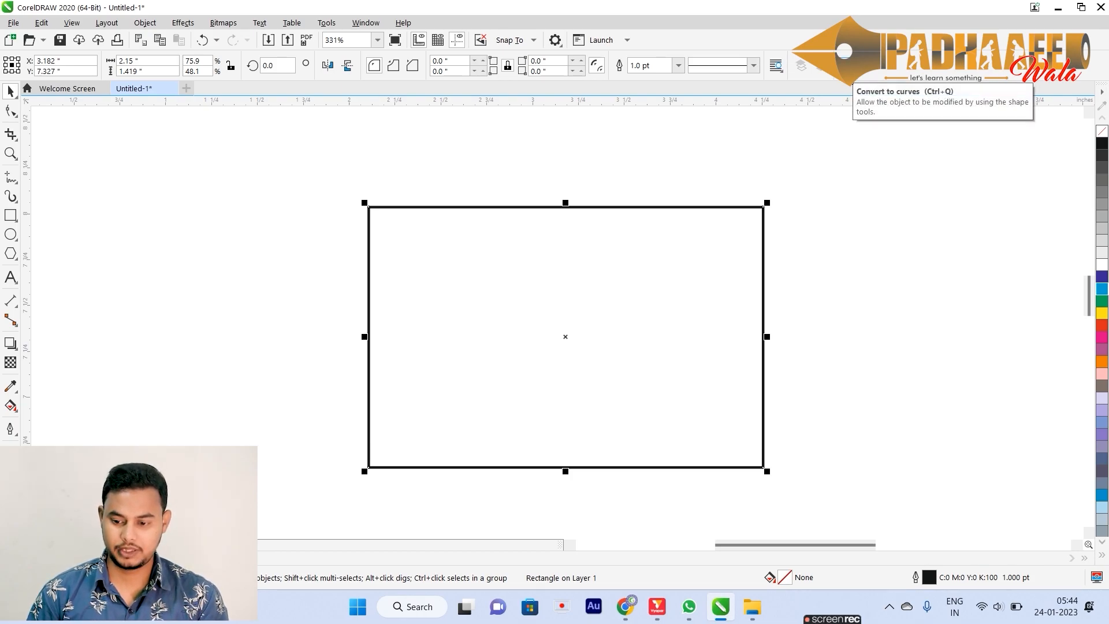
Step: Convert the rectangle to curves and select individual corner nodes with the Shape tool
{"action": "right_click", "coordinate": [628, 282]}
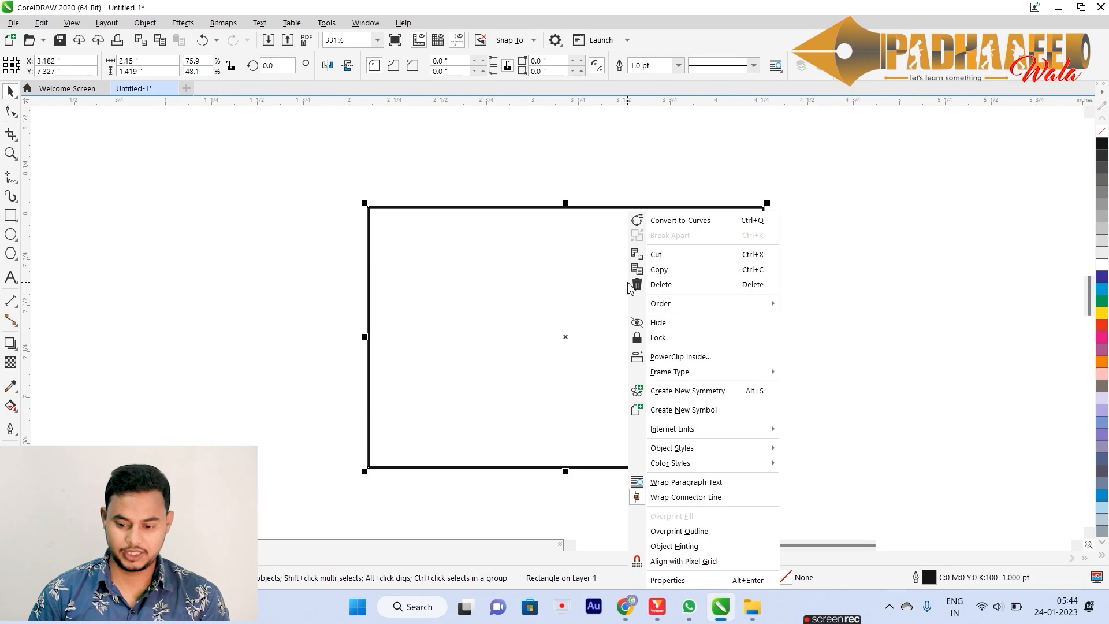
{"action": "left_click", "coordinate": [687, 227]}
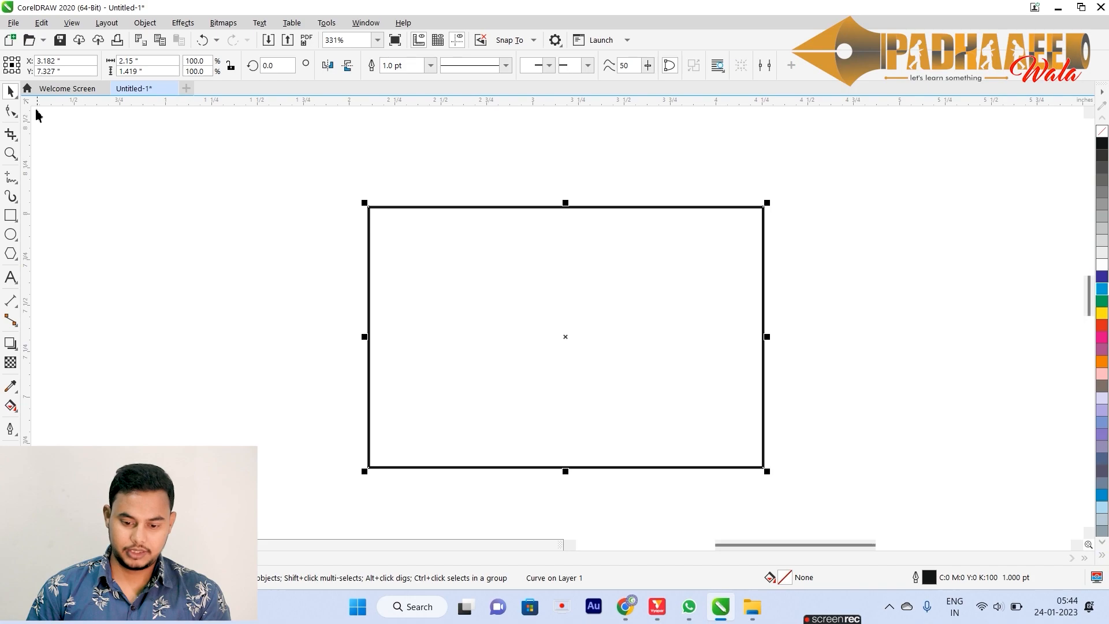
{"action": "left_click", "coordinate": [11, 111]}
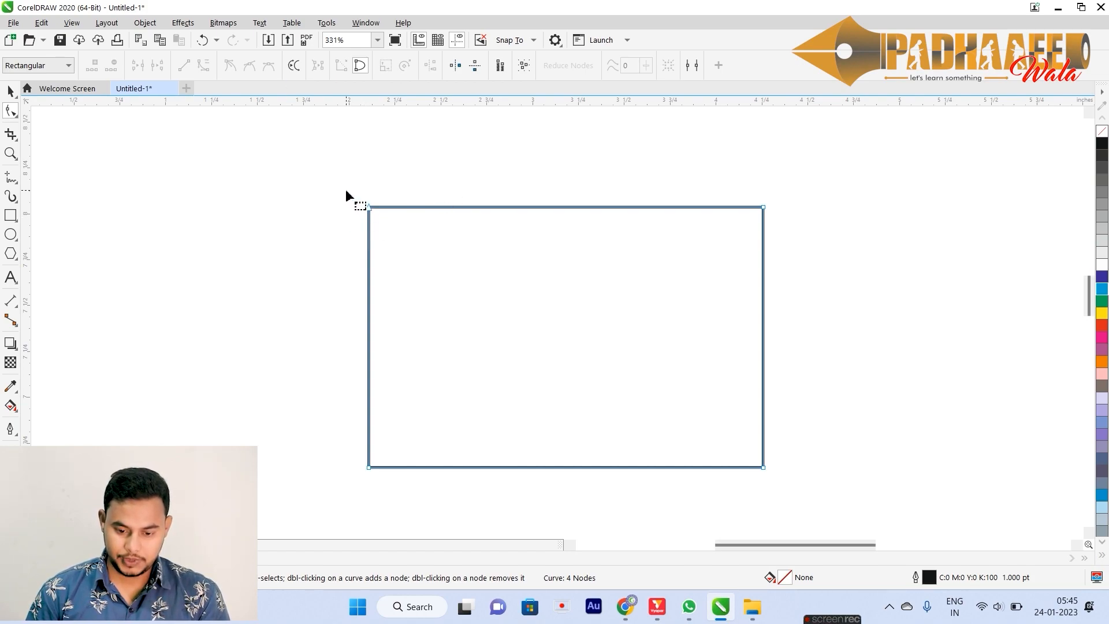
{"action": "left_click_drag", "start_coordinate": [346, 190], "coordinate": [380, 223]}
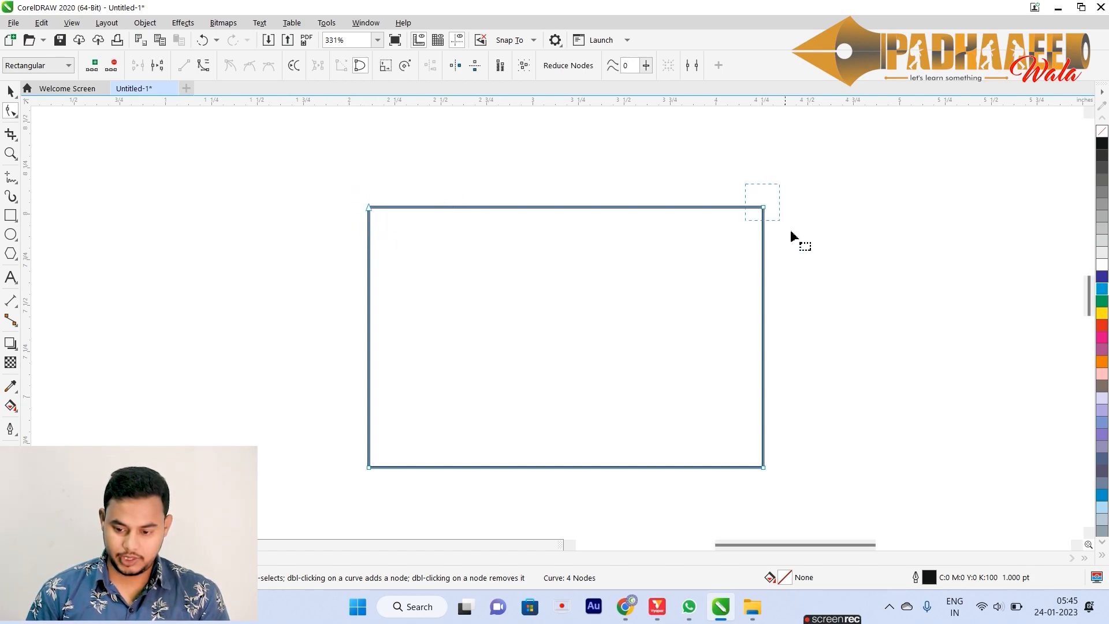
{"action": "left_click_drag", "start_coordinate": [358, 457], "coordinate": [415, 505]}
{"action": "left_click_drag", "start_coordinate": [738, 183], "coordinate": [776, 236]}
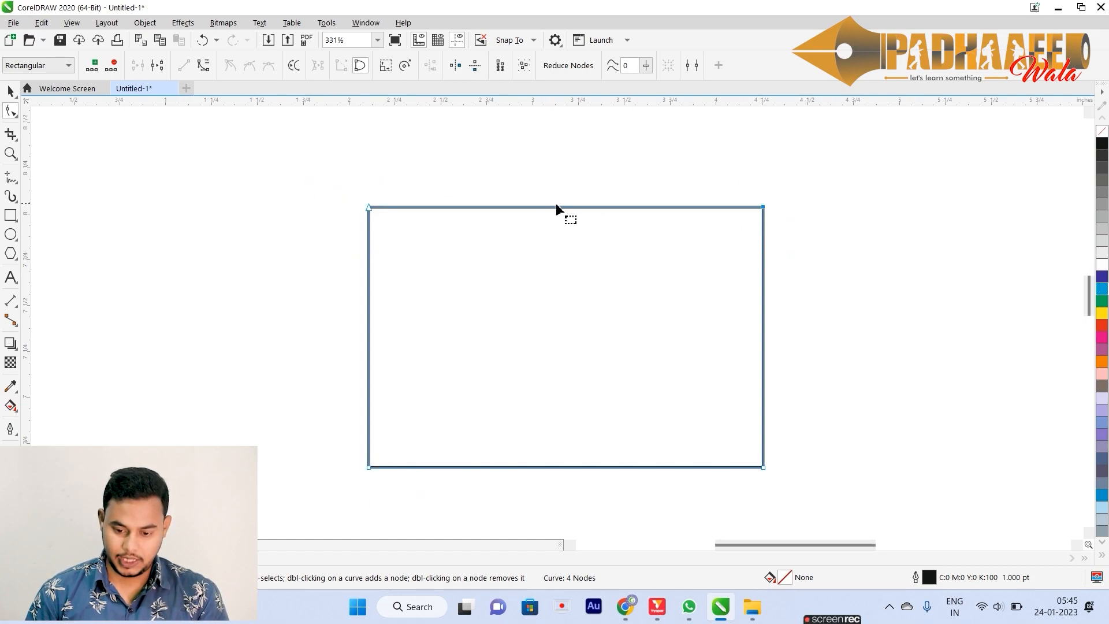
Step: Try to reshape the straight top edge by moving it up and then down, undoing each move
{"action": "left_click_drag", "start_coordinate": [563, 206], "coordinate": [570, 179]}
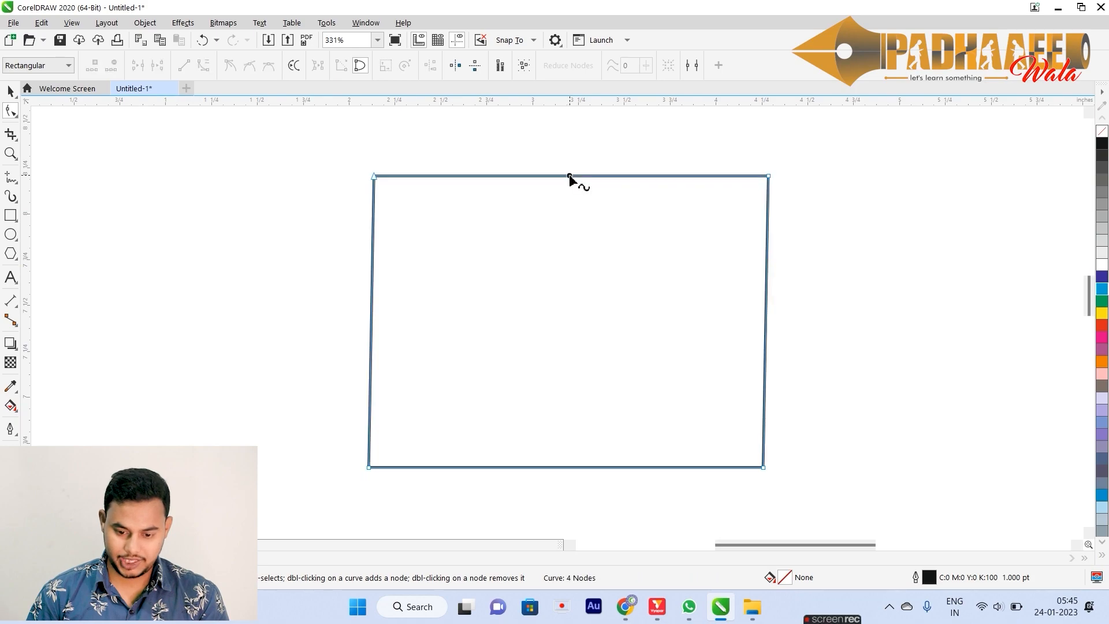
{"action": "key", "text": "ctrl+z"}
{"action": "left_click", "coordinate": [566, 183]}
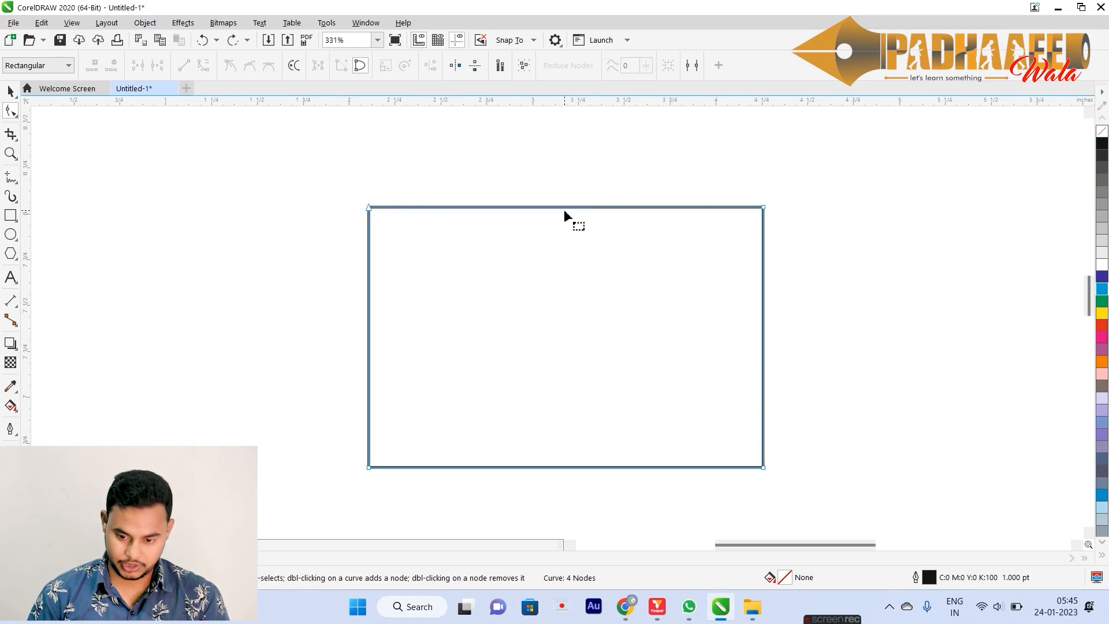
{"action": "left_click_drag", "start_coordinate": [564, 187], "coordinate": [563, 234]}
{"action": "key", "text": "ctrl+z"}
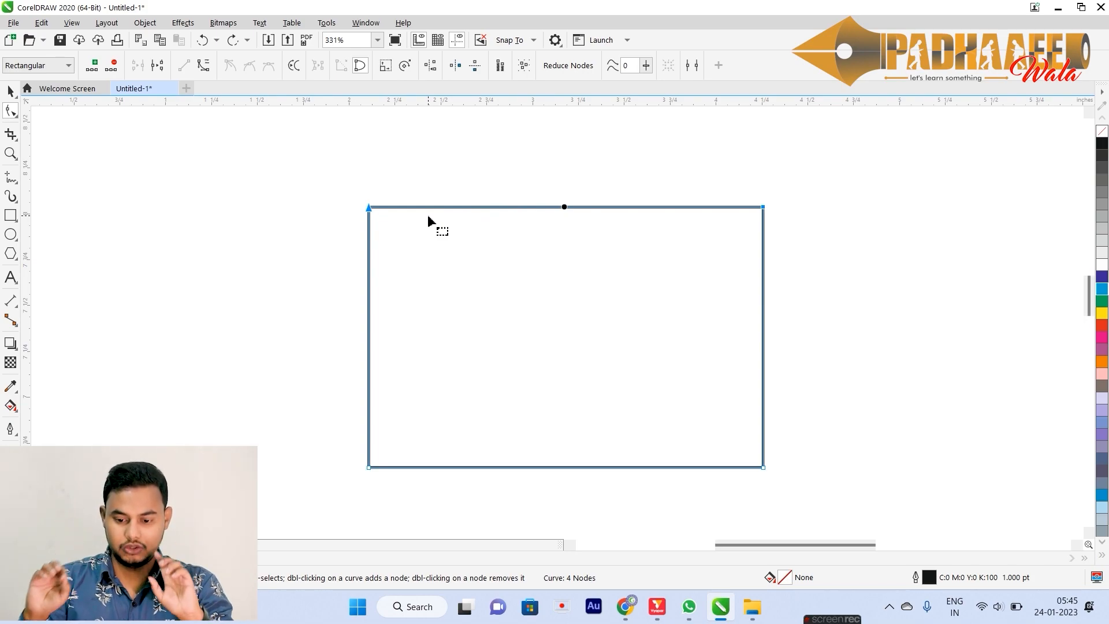
Step: Convert the shape's top and left edges from lines to curves, try bending the top edge upward into an arch, and undo the bend
{"action": "left_click", "coordinate": [331, 154]}
{"action": "left_click_drag", "start_coordinate": [337, 182], "coordinate": [773, 243]}
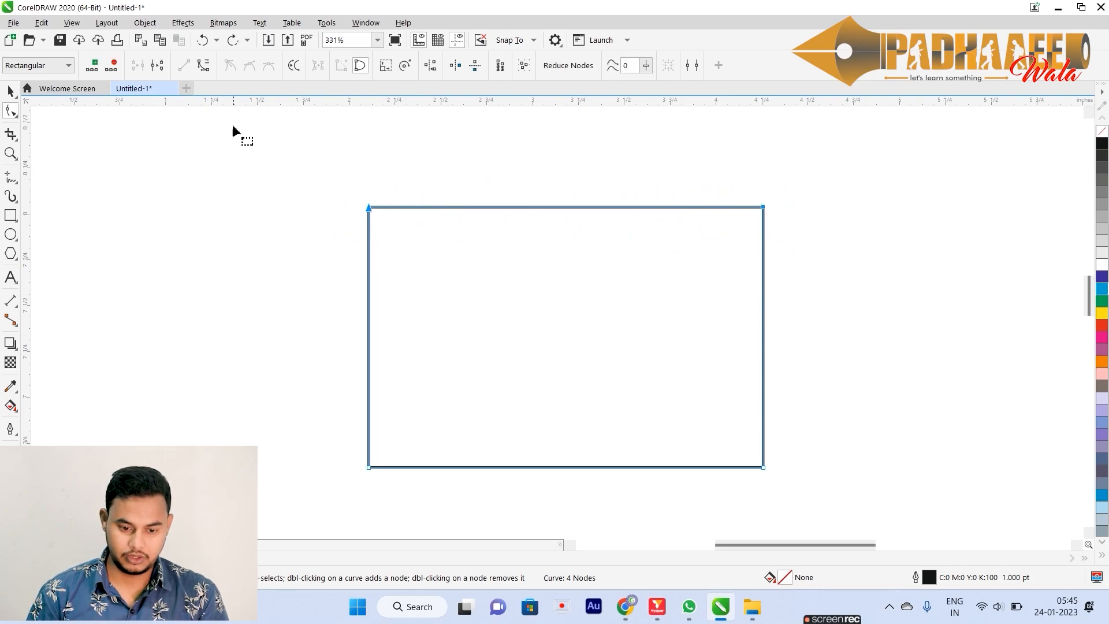
{"action": "left_click", "coordinate": [205, 66]}
{"action": "left_click", "coordinate": [326, 189]}
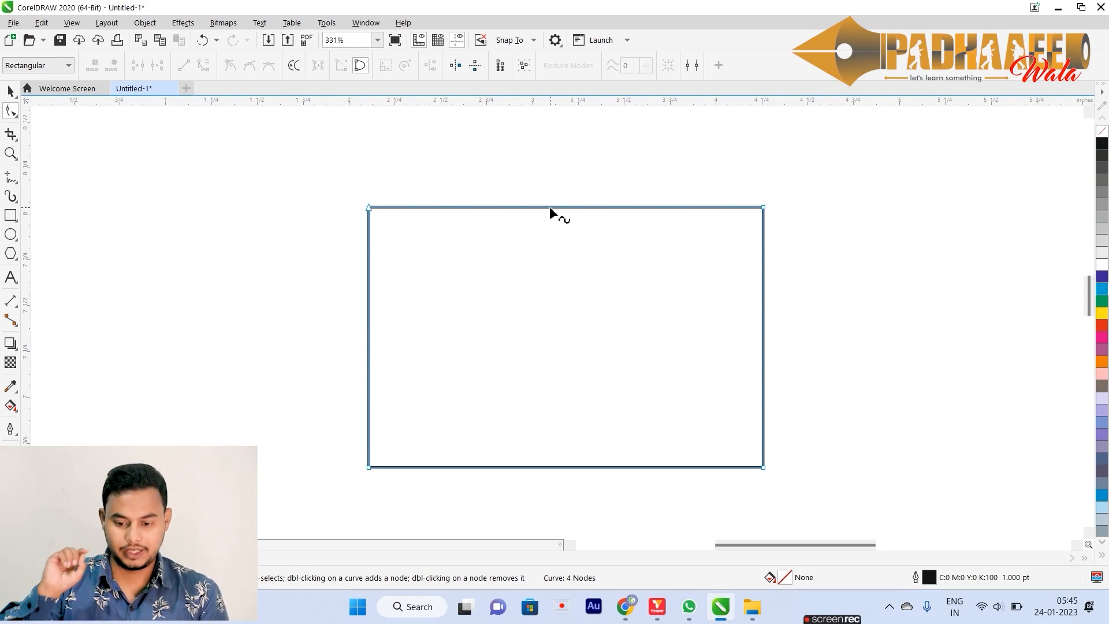
{"action": "left_click_drag", "start_coordinate": [549, 206], "coordinate": [555, 141]}
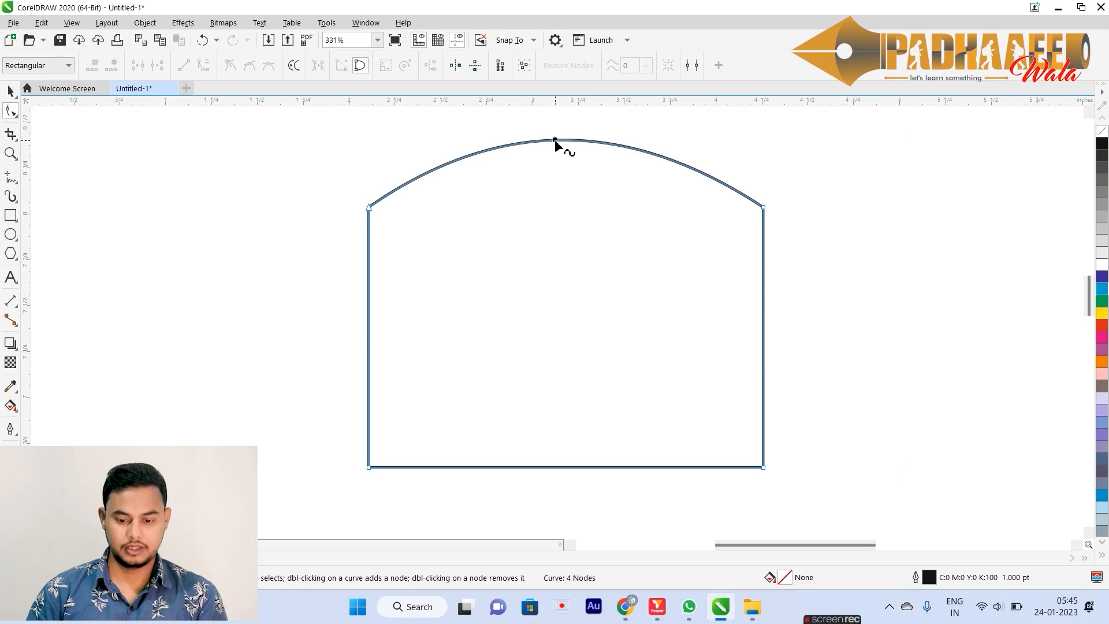
{"action": "key", "text": "ctrl+z"}
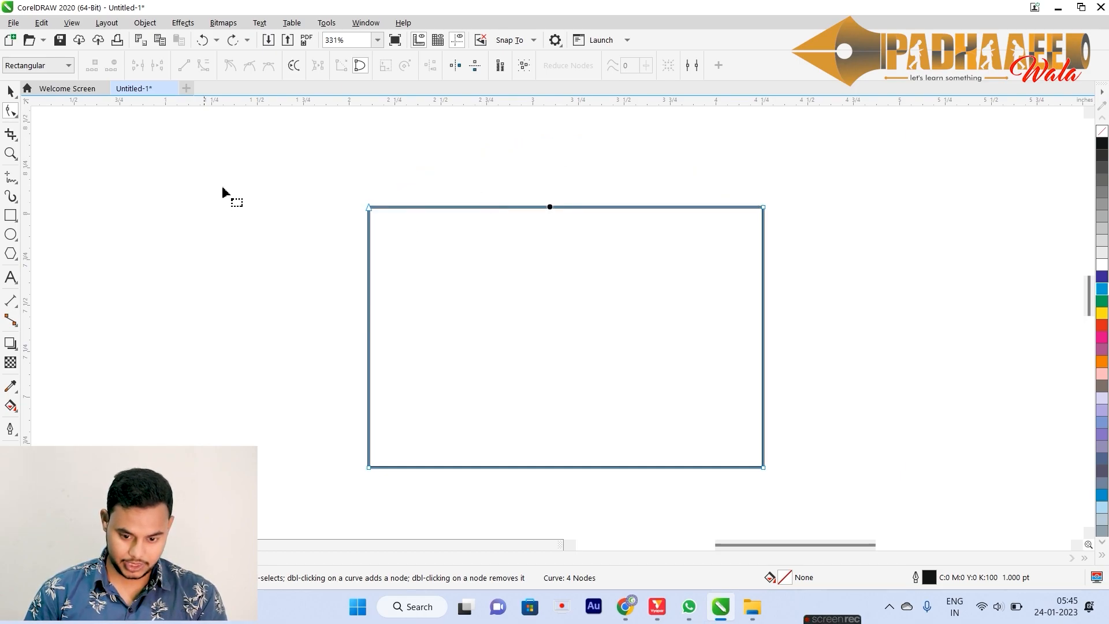
Step: Add a node at the middle of the left edge and another one halfway below it
{"action": "left_click_drag", "start_coordinate": [463, 269], "coordinate": [318, 183]}
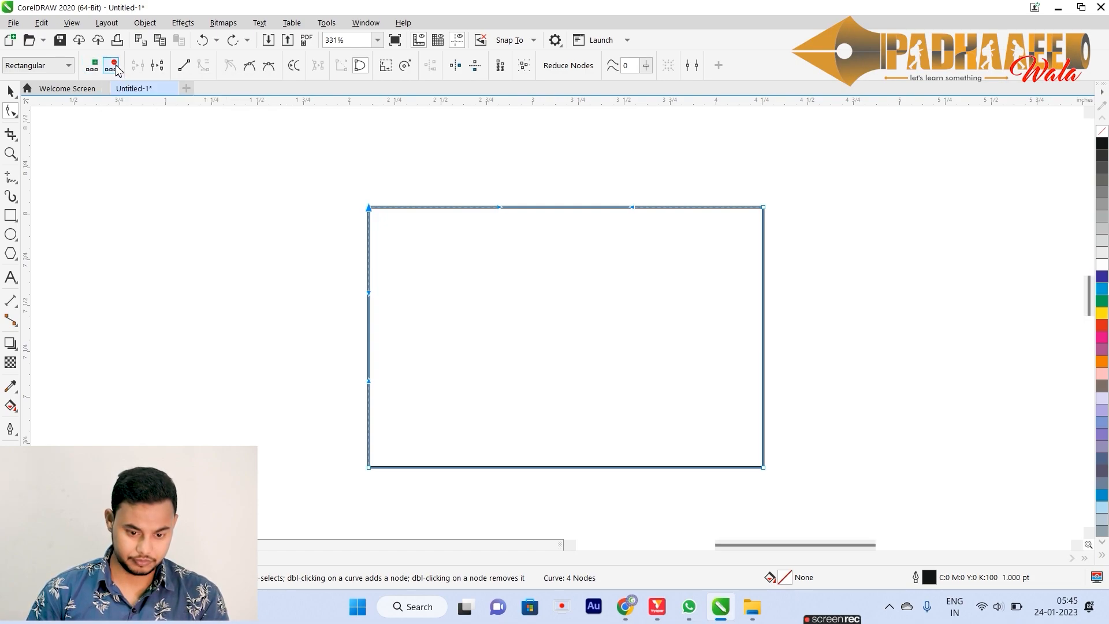
{"action": "left_click", "coordinate": [92, 65]}
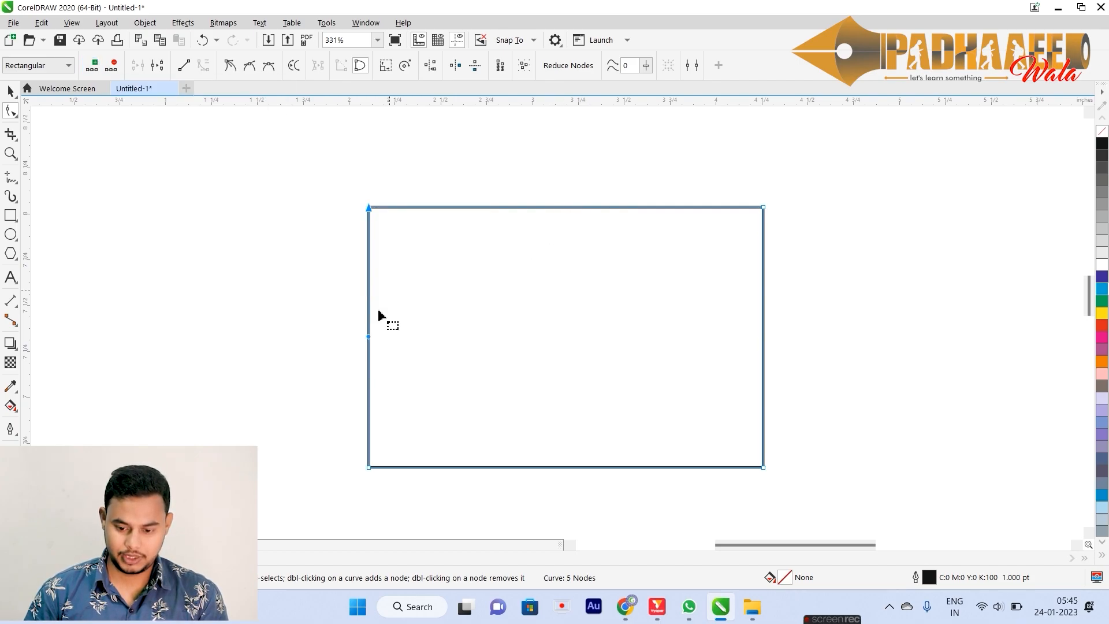
{"action": "left_click_drag", "start_coordinate": [418, 351], "coordinate": [431, 356]}
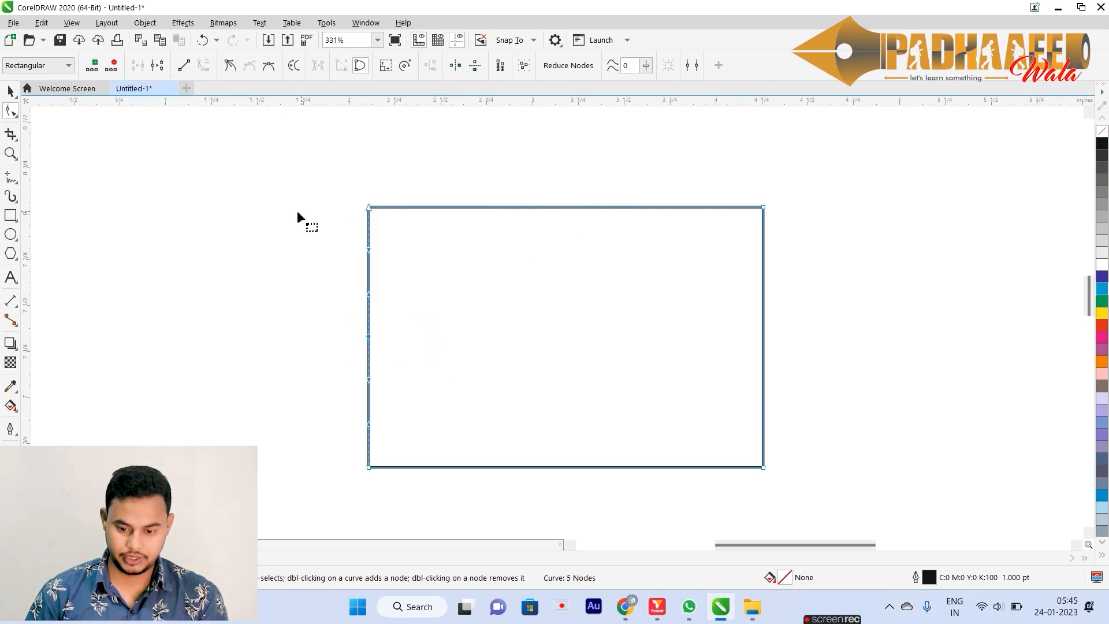
{"action": "left_click", "coordinate": [98, 66]}
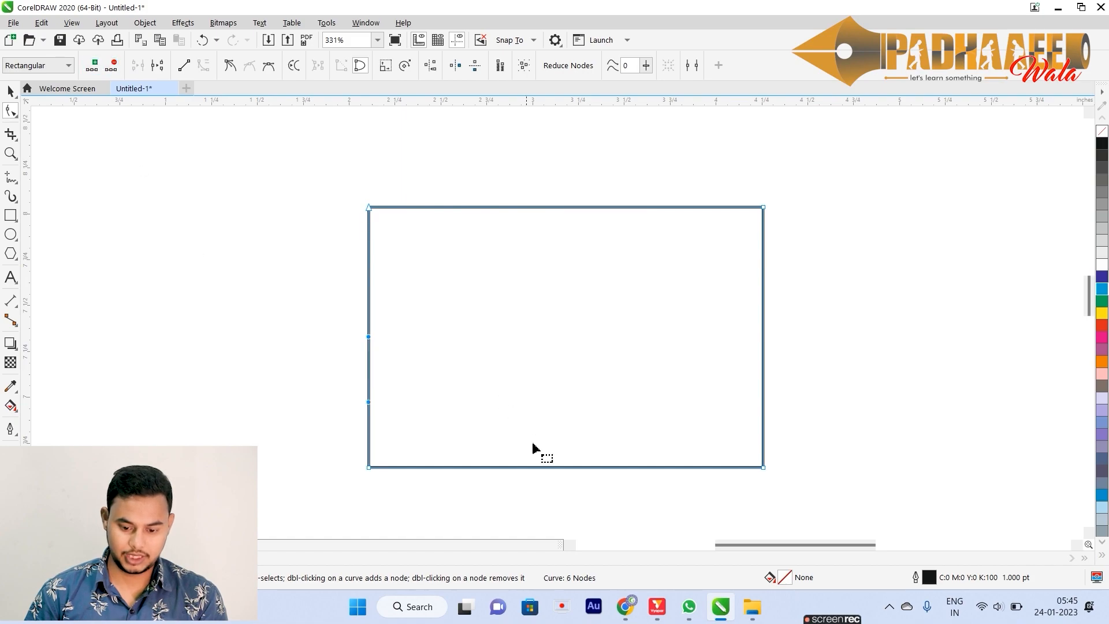
Step: Add nodes at the middle of the top edge and on the upper part of the left edge
{"action": "left_click_drag", "start_coordinate": [338, 190], "coordinate": [833, 263]}
{"action": "left_click", "coordinate": [92, 65]}
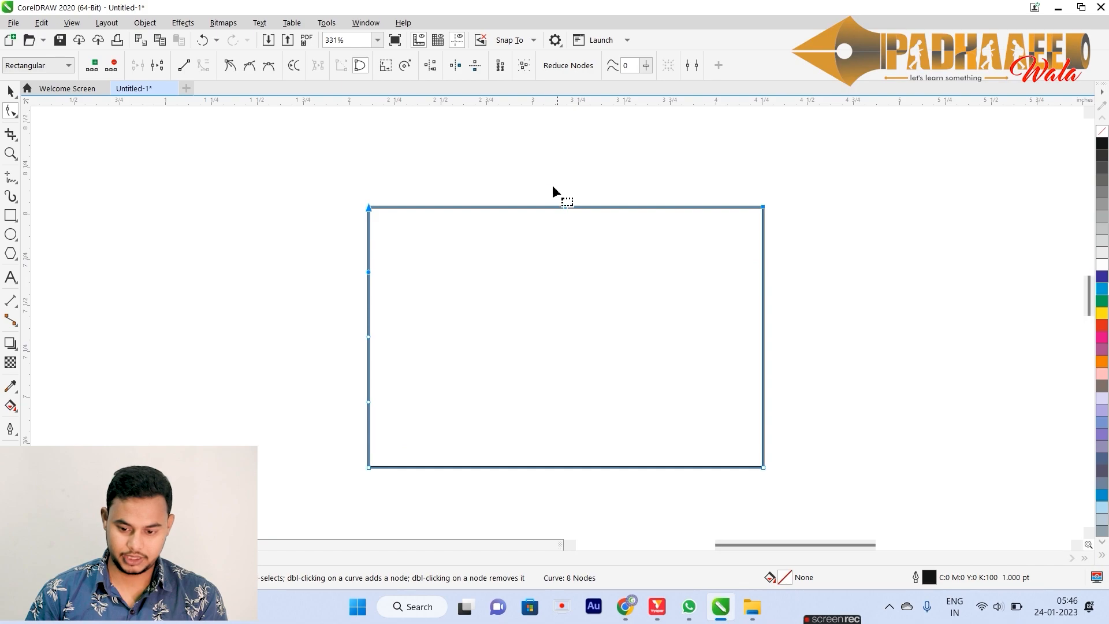
{"action": "scroll", "coordinate": [581, 197], "scroll_direction": "up", "scroll_amount": 7}
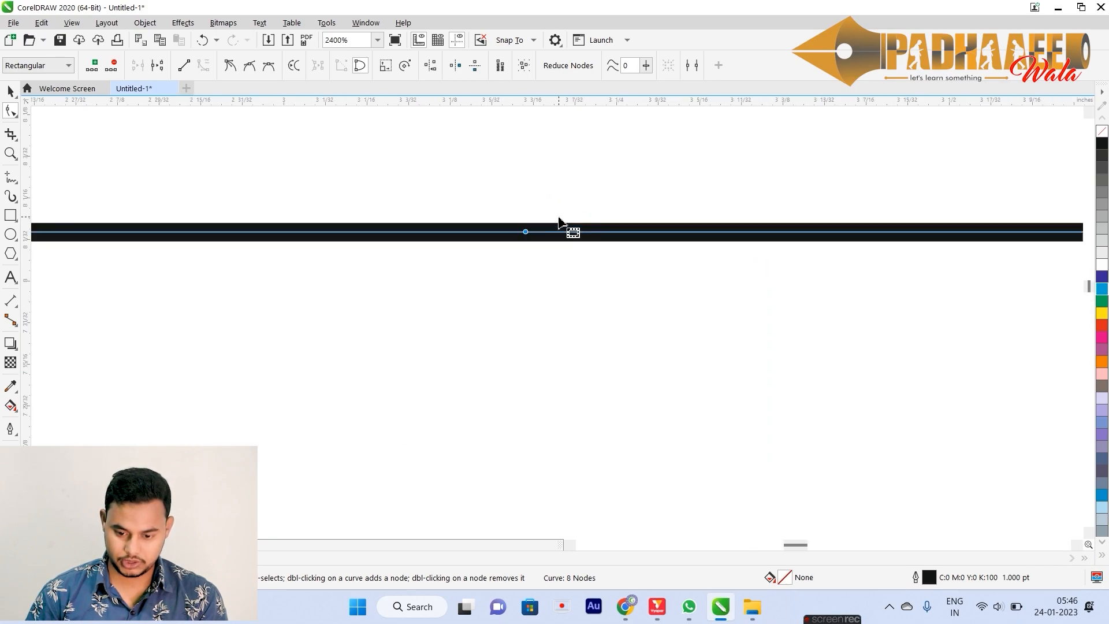
{"action": "scroll", "coordinate": [527, 237], "scroll_direction": "down", "scroll_amount": 5}
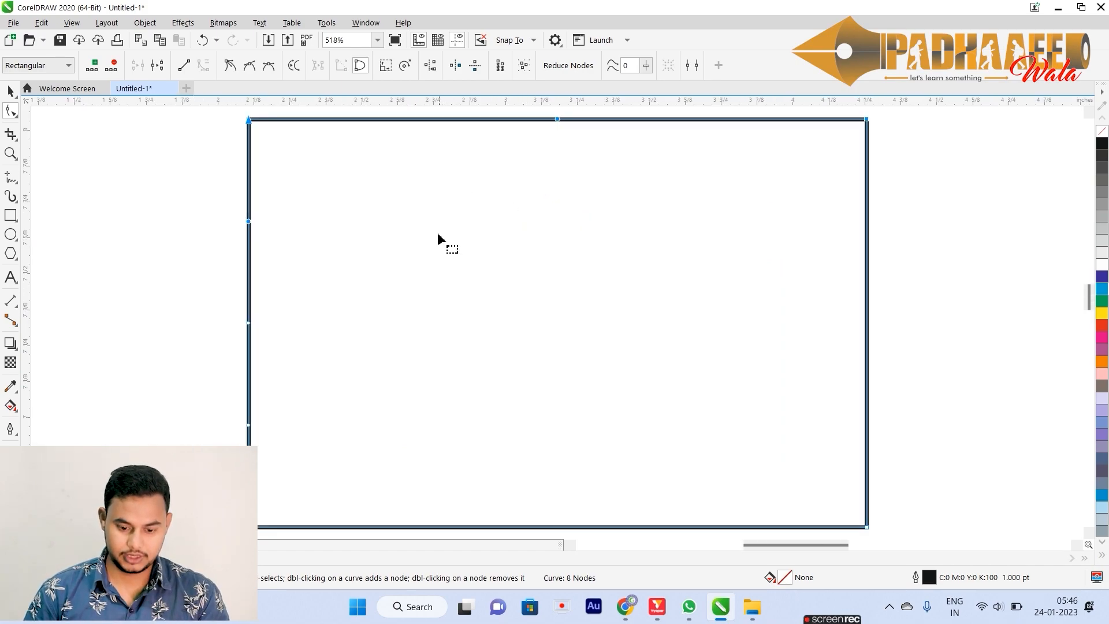
{"action": "scroll", "coordinate": [431, 303], "scroll_direction": "down", "scroll_amount": 2}
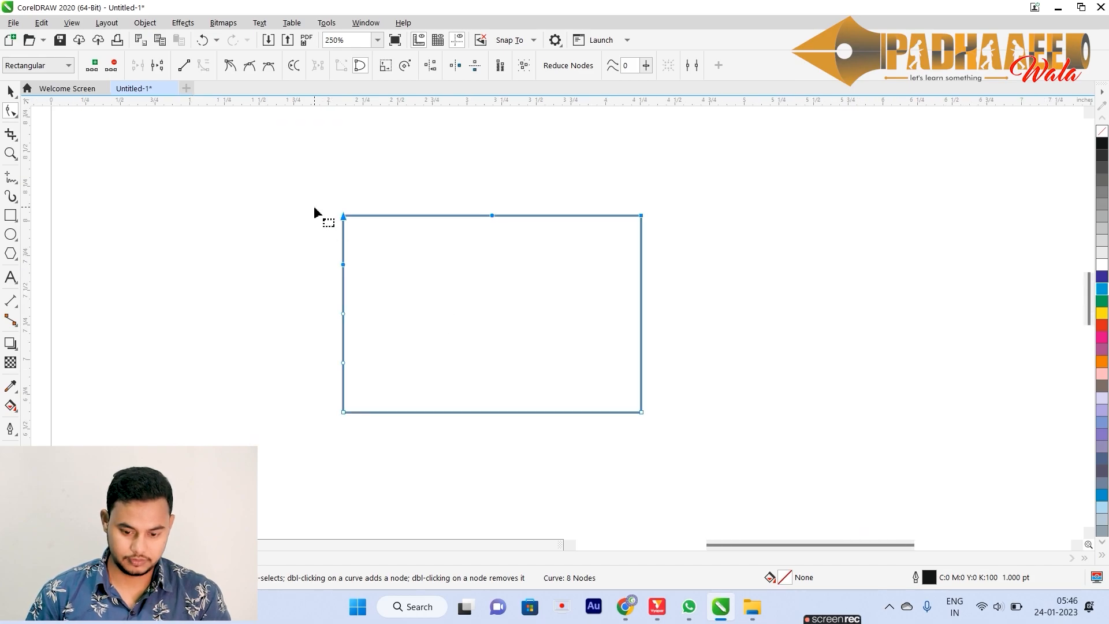
{"action": "scroll", "coordinate": [314, 212], "scroll_direction": "up", "scroll_amount": 2}
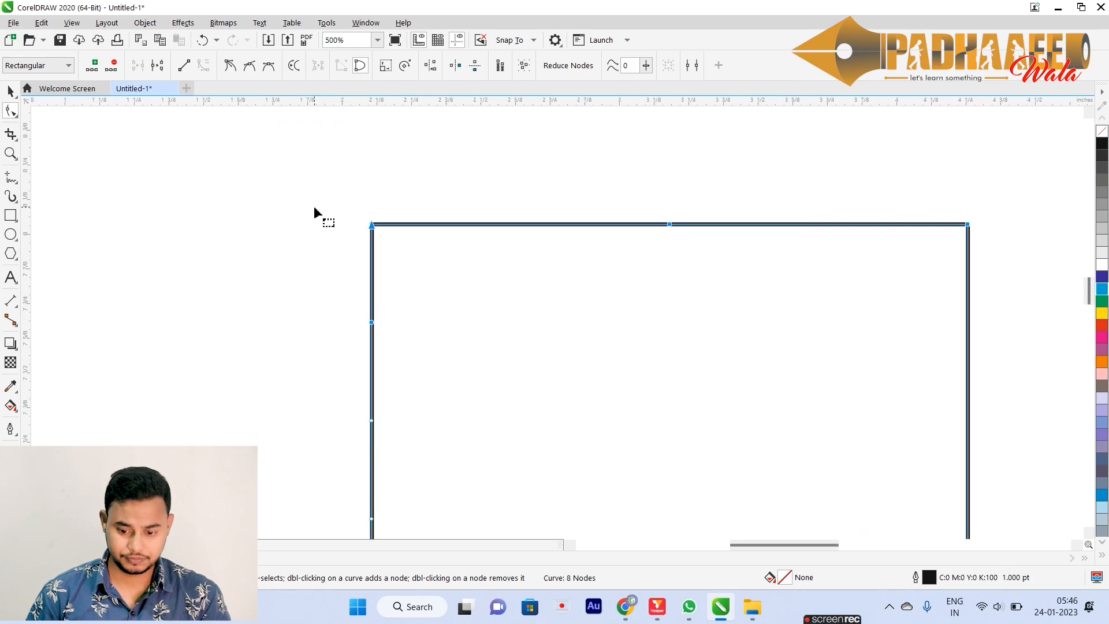
Step: Delete the added middle node from the top edge and the three added nodes from the left edge
{"action": "left_click_drag", "start_coordinate": [557, 168], "coordinate": [797, 317]}
{"action": "left_click", "coordinate": [111, 67]}
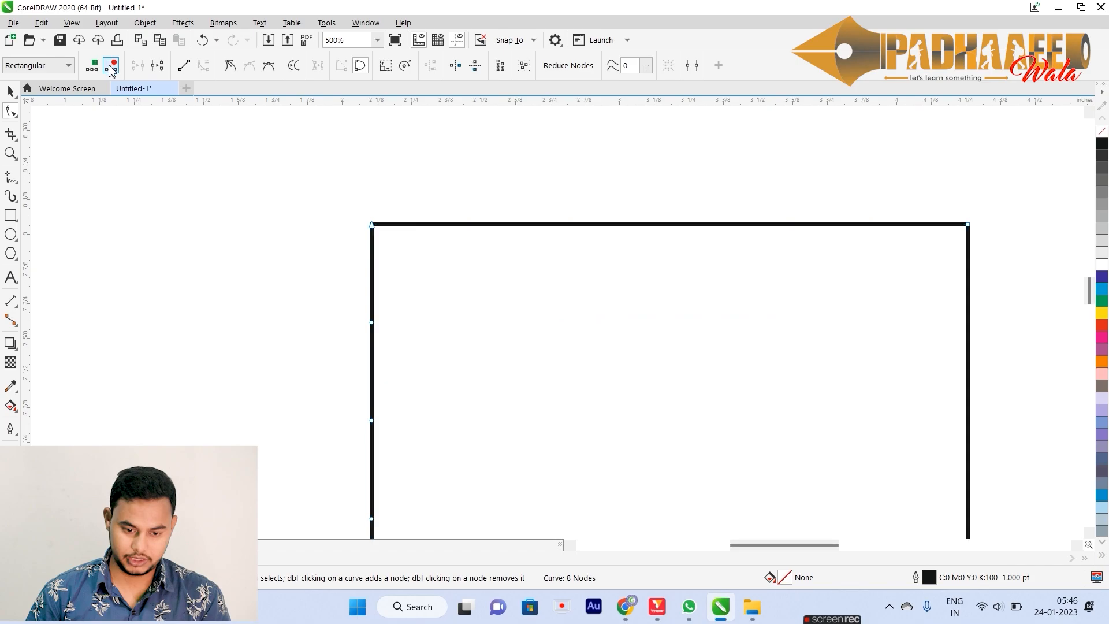
{"action": "key", "text": "F4"}
{"action": "left_click_drag", "start_coordinate": [211, 199], "coordinate": [283, 444]}
{"action": "key", "text": "Delete"}
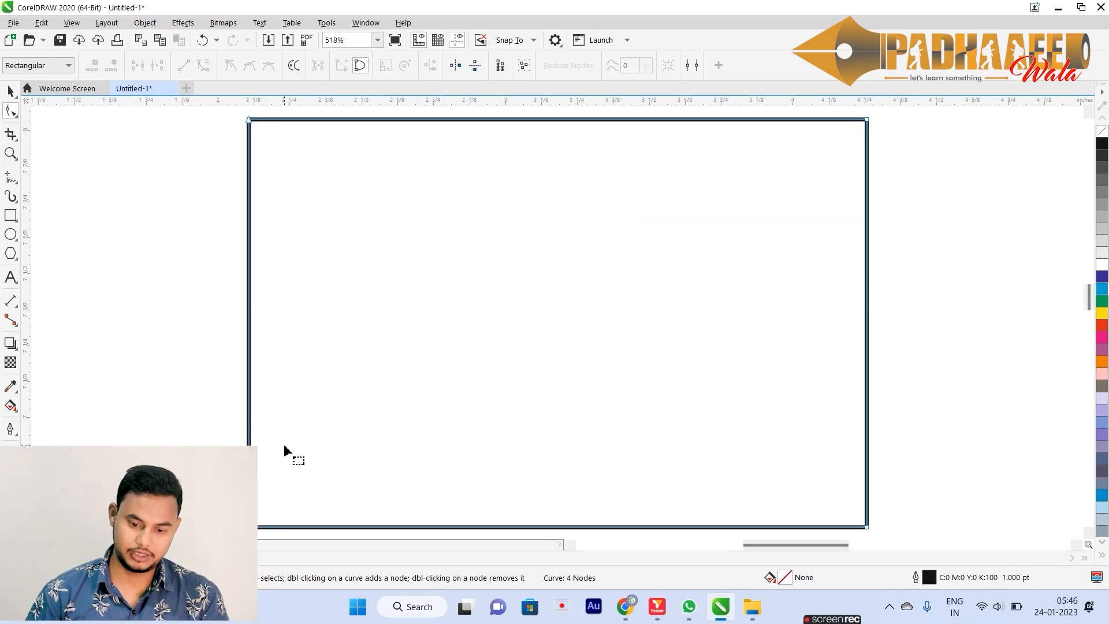
Step: Add a node near the middle of the top edge directly on the curve and delete it again
{"action": "scroll", "coordinate": [283, 443], "scroll_direction": "down", "scroll_amount": 3}
{"action": "double_click", "coordinate": [421, 287]}
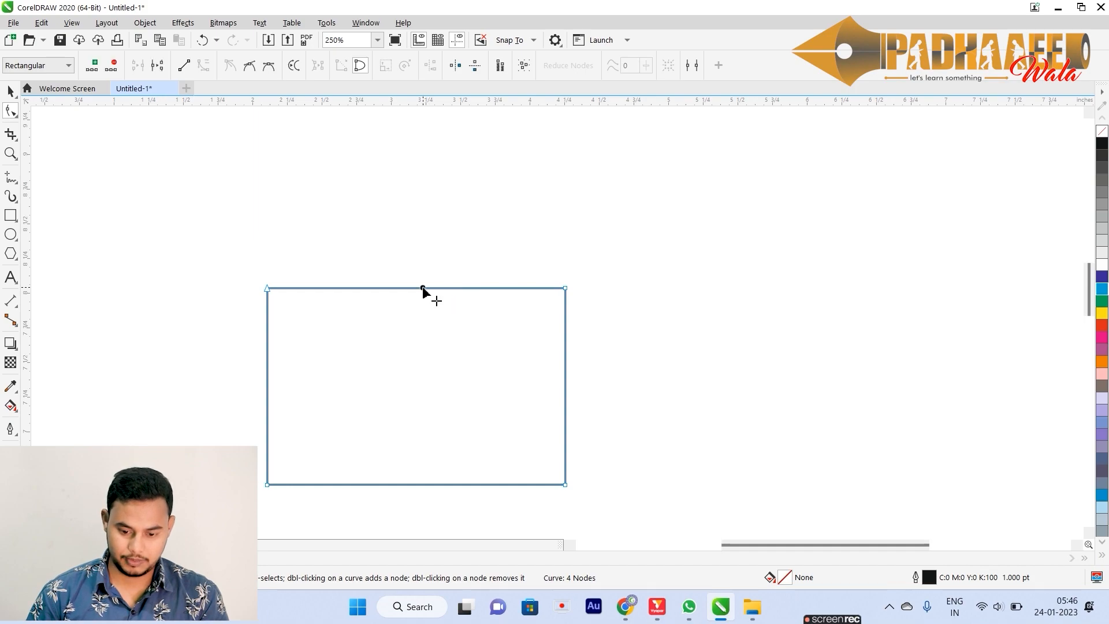
{"action": "scroll", "coordinate": [422, 287], "scroll_direction": "up", "scroll_amount": 3}
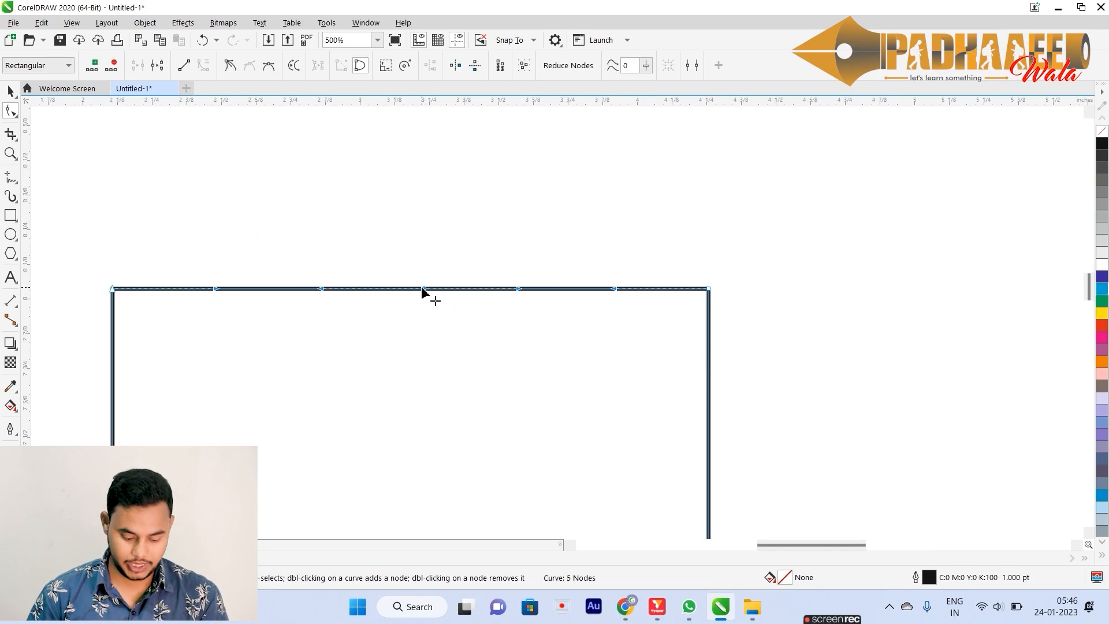
{"action": "key", "text": "Delete"}
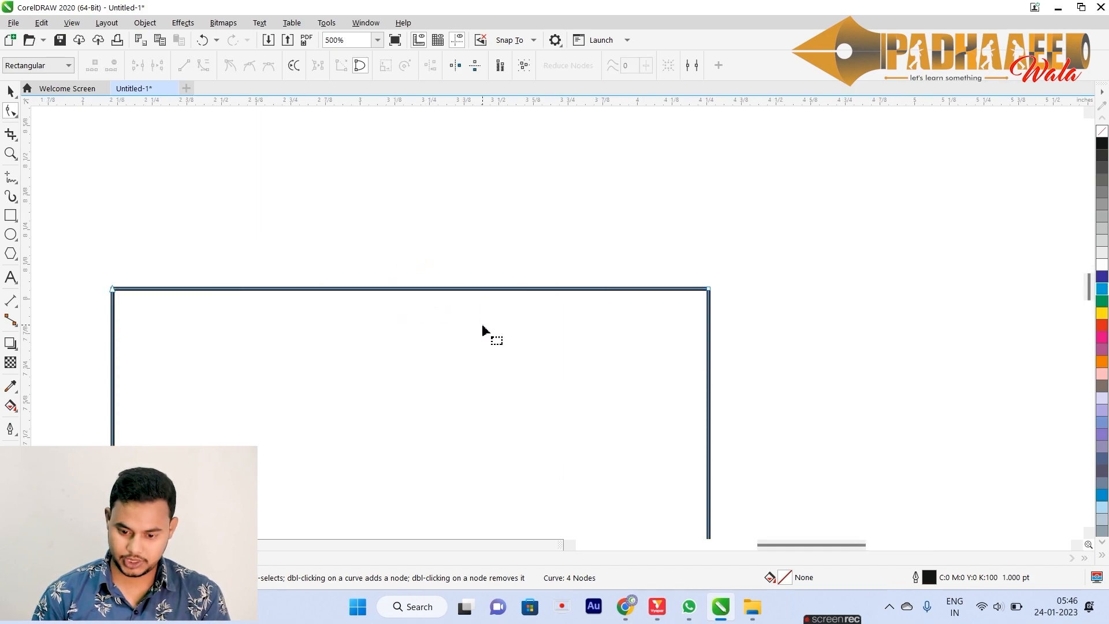
Step: Bend the rectangle's straight top edge upward into an arch and move the whole shape slightly down
{"action": "key", "text": "F4"}
{"action": "scroll", "coordinate": [559, 233], "scroll_direction": "down", "scroll_amount": 3}
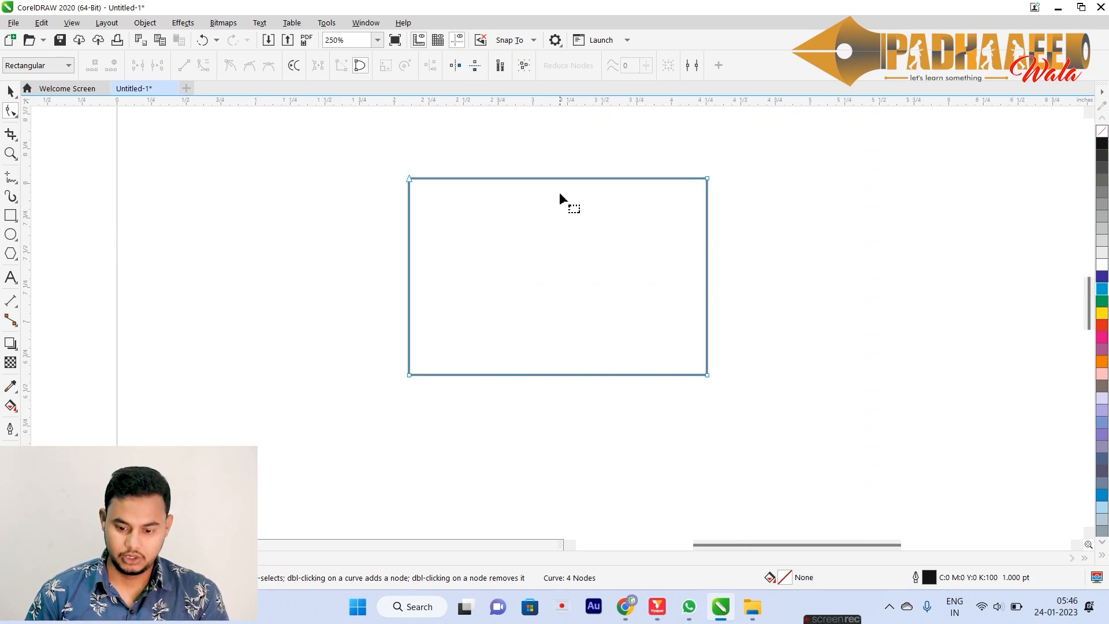
{"action": "left_click_drag", "start_coordinate": [560, 179], "coordinate": [561, 145]}
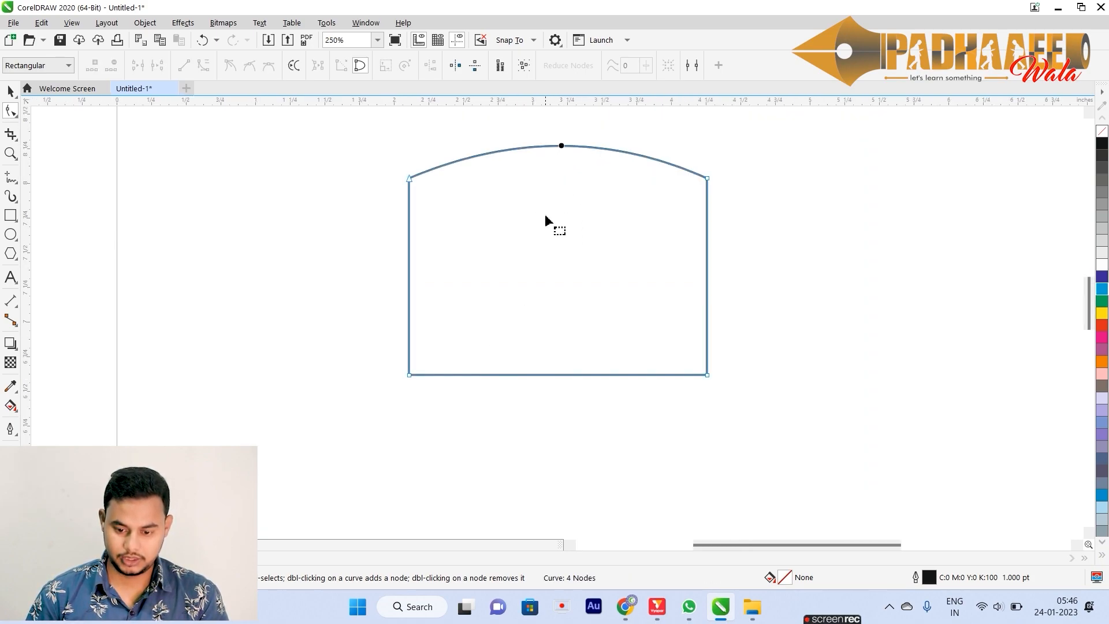
{"action": "key", "text": "space"}
{"action": "left_click_drag", "start_coordinate": [545, 221], "coordinate": [546, 248]}
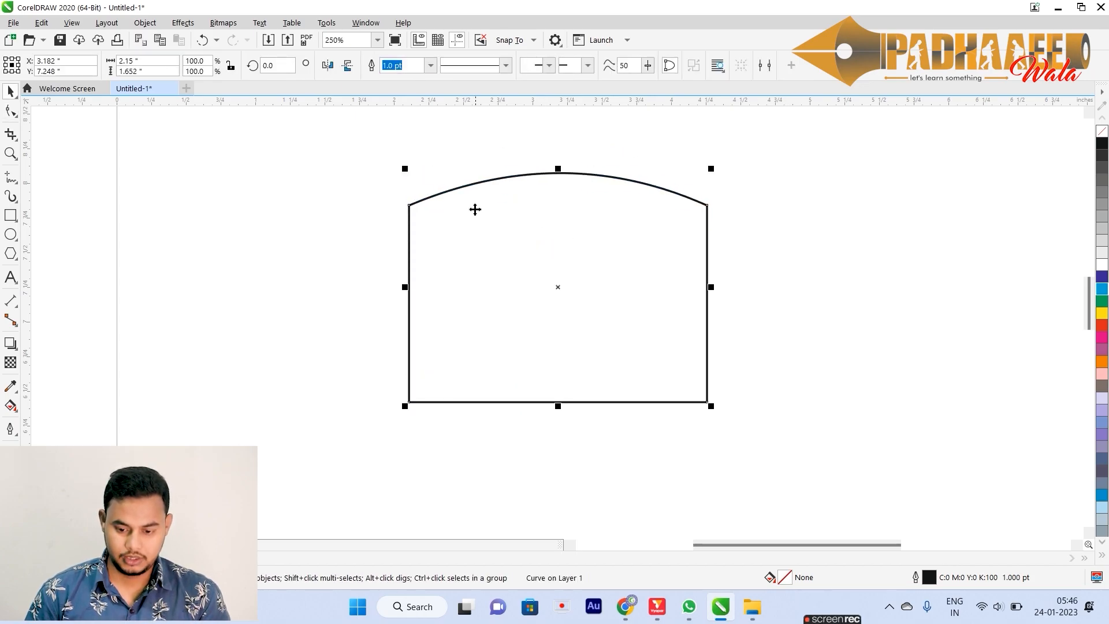
Step: Reshape the arched top edge into an S-shaped wave by moving the curve handles of its two end nodes
{"action": "key", "text": "space"}
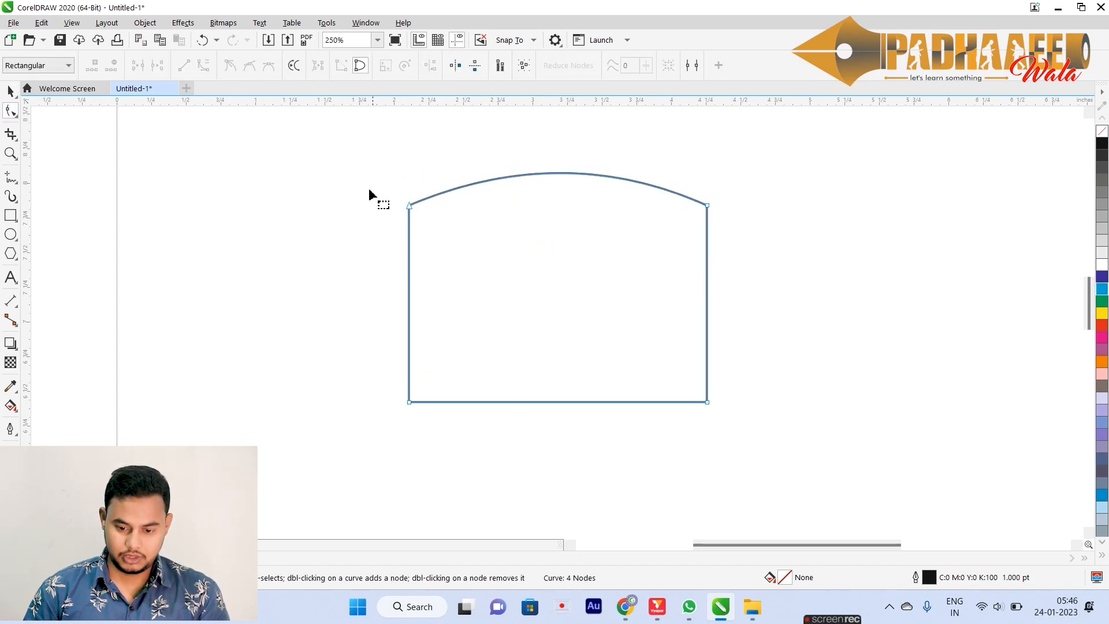
{"action": "left_click_drag", "start_coordinate": [371, 180], "coordinate": [456, 250]}
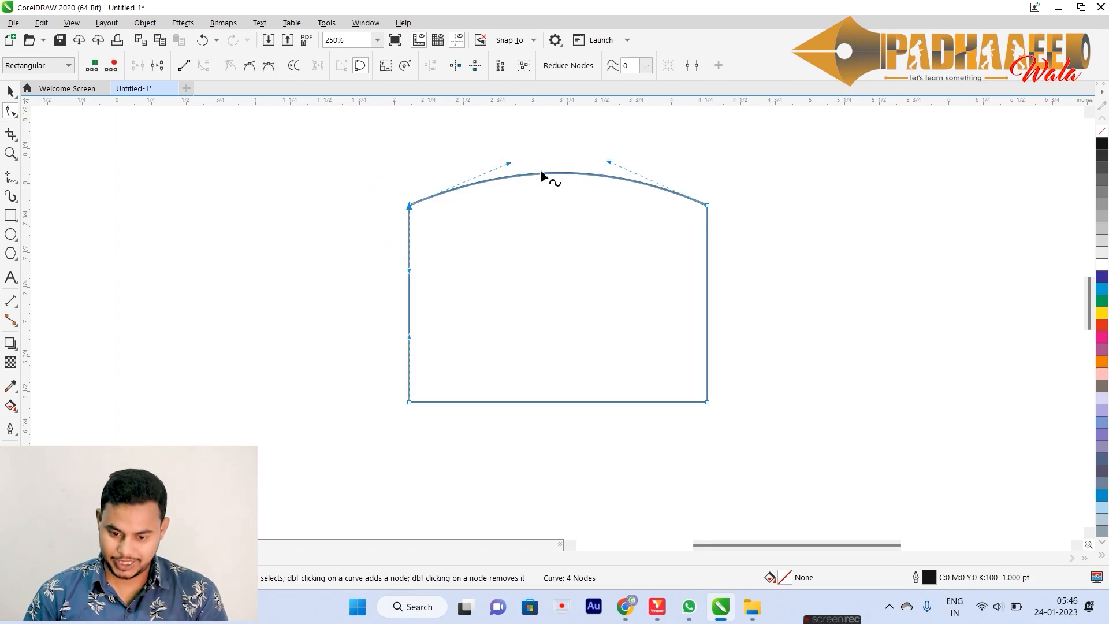
{"action": "scroll", "coordinate": [511, 160], "scroll_direction": "up", "scroll_amount": 2}
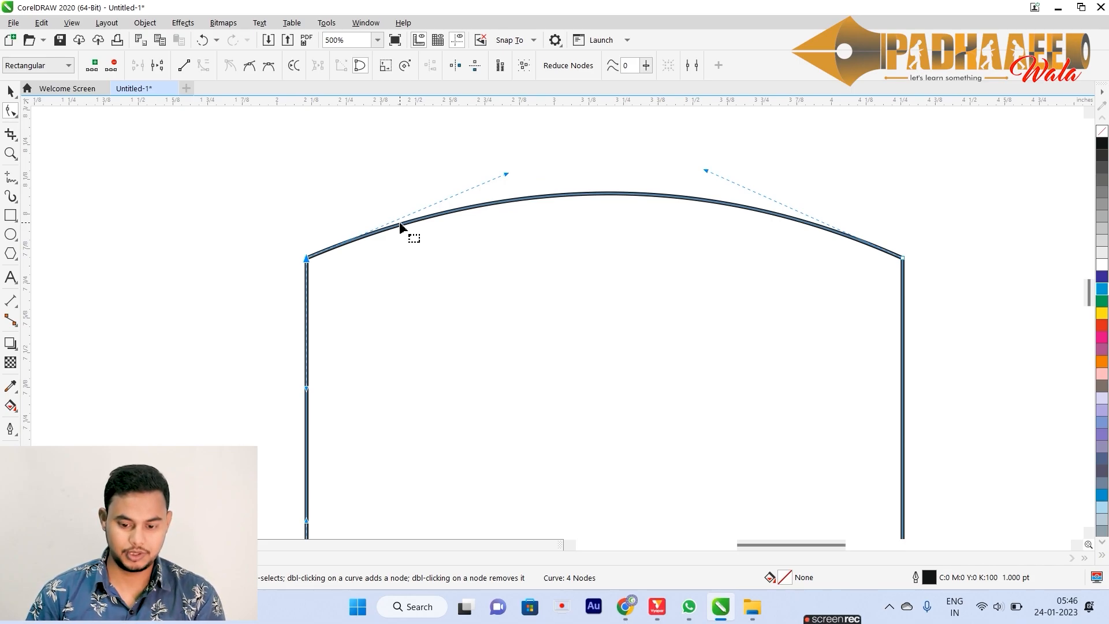
{"action": "left_click_drag", "start_coordinate": [507, 175], "coordinate": [437, 140]}
{"action": "left_click_drag", "start_coordinate": [702, 170], "coordinate": [529, 400]}
{"action": "left_click_drag", "start_coordinate": [437, 138], "coordinate": [616, 132]}
{"action": "left_click_drag", "start_coordinate": [541, 380], "coordinate": [524, 356]}
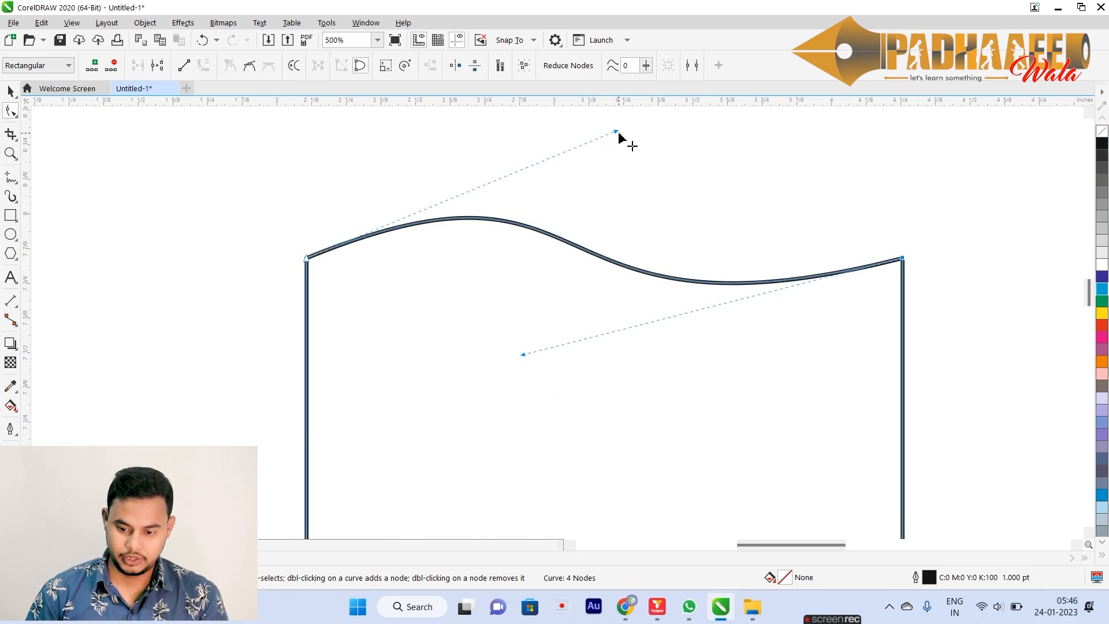
{"action": "left_click_drag", "start_coordinate": [618, 133], "coordinate": [651, 158]}
{"action": "key", "text": "shift+F2"}
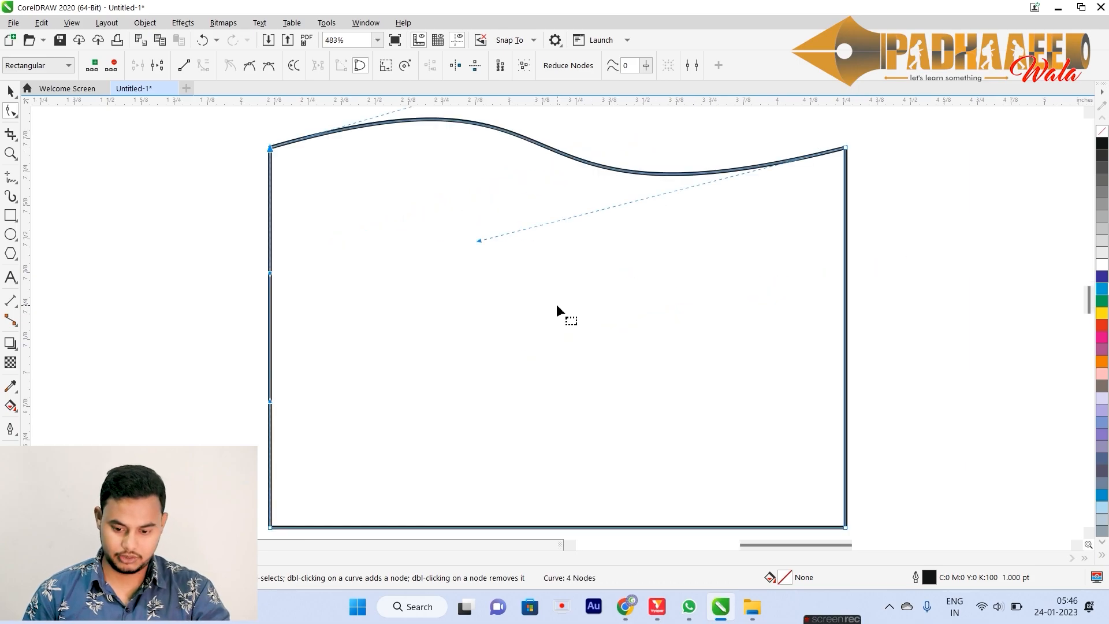
Step: Add a node near the middle of the wavy top edge, move it down and left, and tilt its handles
{"action": "key", "text": "space"}
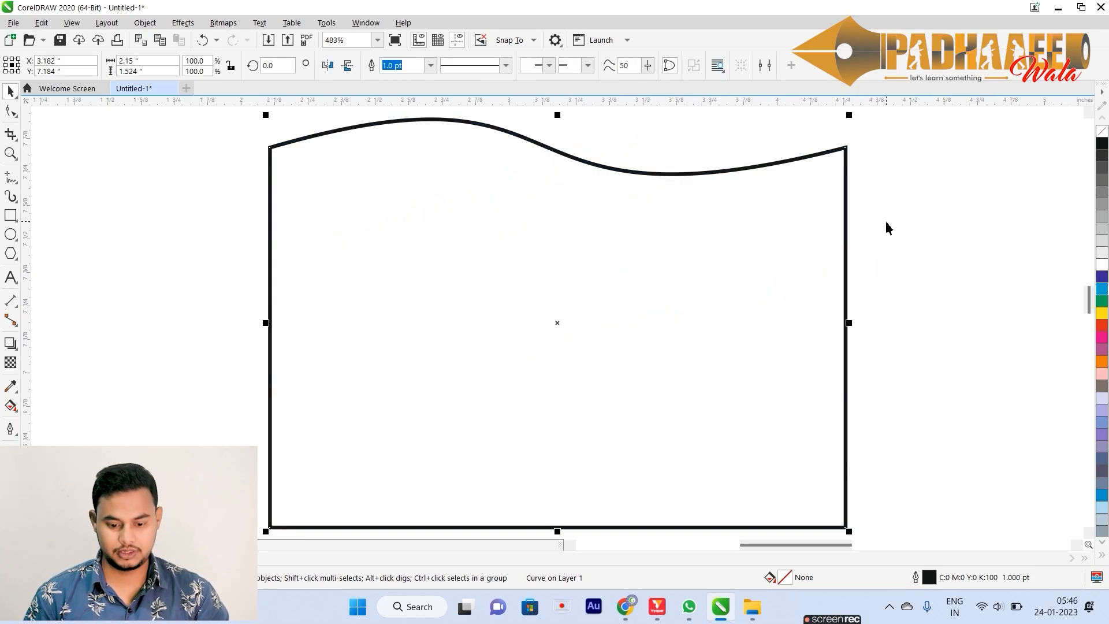
{"action": "left_click", "coordinate": [7, 112]}
{"action": "double_click", "coordinate": [546, 148]}
{"action": "left_click_drag", "start_coordinate": [546, 147], "coordinate": [472, 287]}
{"action": "left_click_drag", "start_coordinate": [416, 265], "coordinate": [490, 162]}
{"action": "left_click_drag", "start_coordinate": [470, 289], "coordinate": [462, 268]}
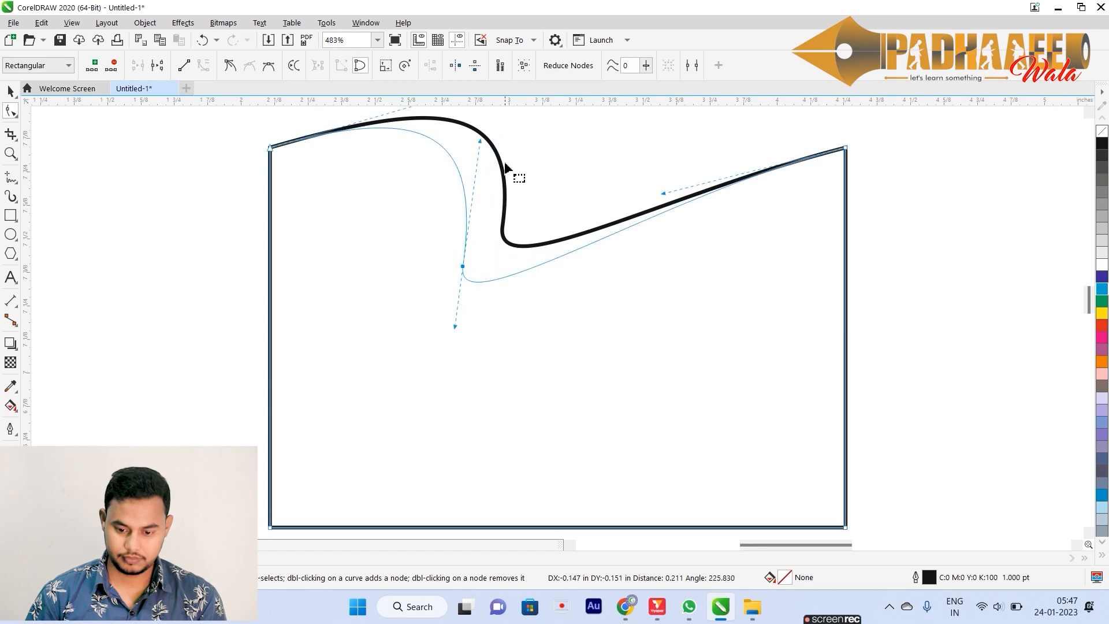
{"action": "left_click_drag", "start_coordinate": [480, 143], "coordinate": [393, 180]}
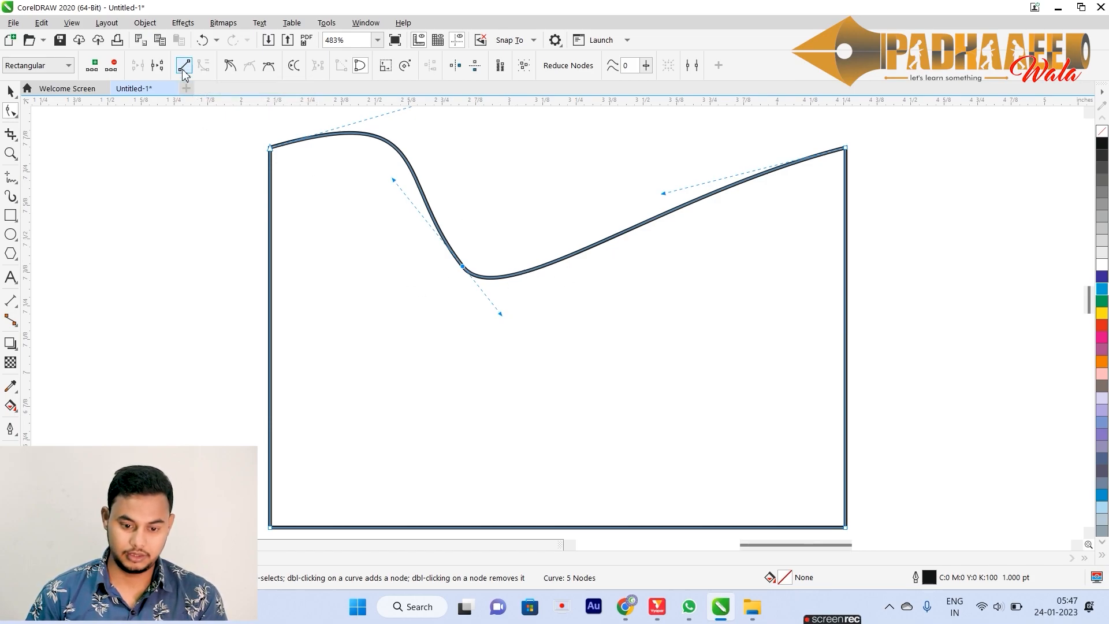
Step: Convert both top-edge segments to straight lines and delete the node between them
{"action": "left_click_drag", "start_coordinate": [406, 230], "coordinate": [567, 327]}
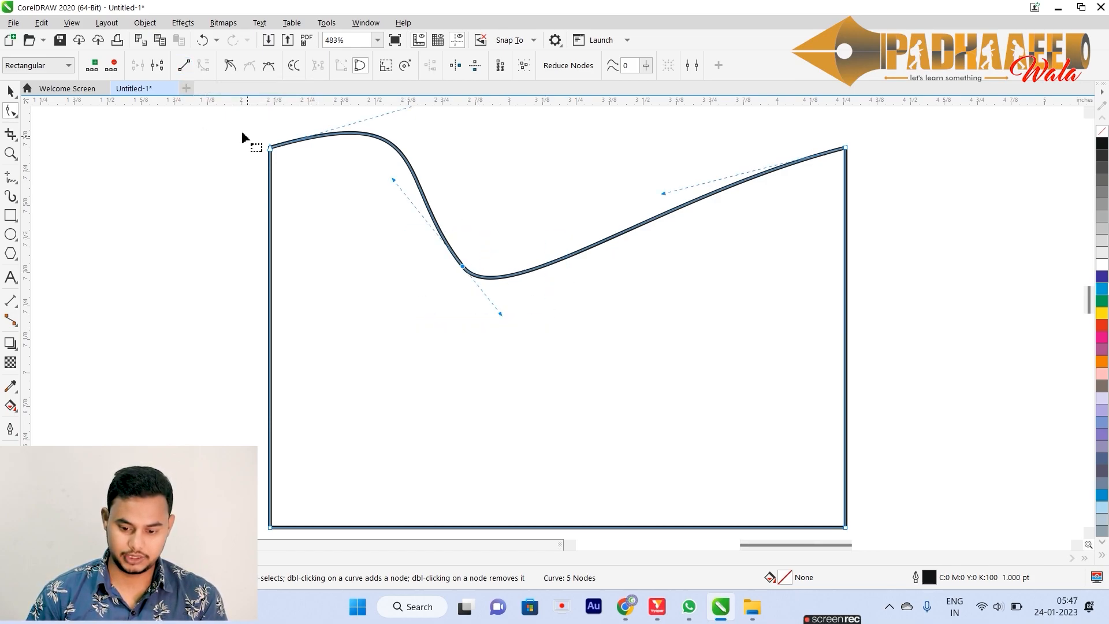
{"action": "left_click", "coordinate": [183, 65]}
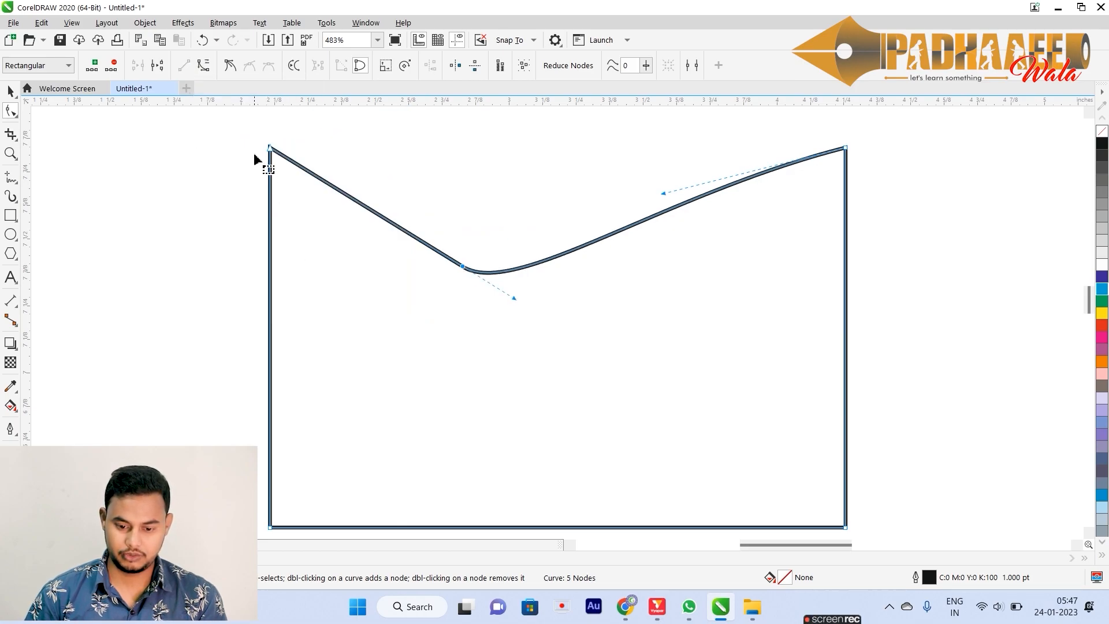
{"action": "left_click_drag", "start_coordinate": [252, 142], "coordinate": [500, 300]}
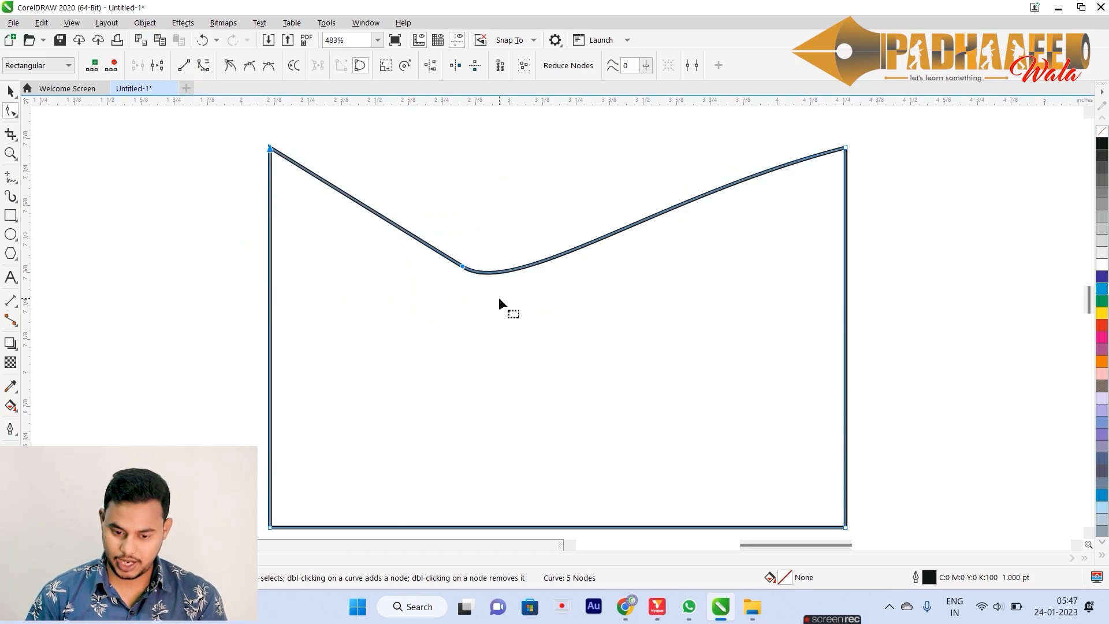
{"action": "left_click", "coordinate": [846, 149]}
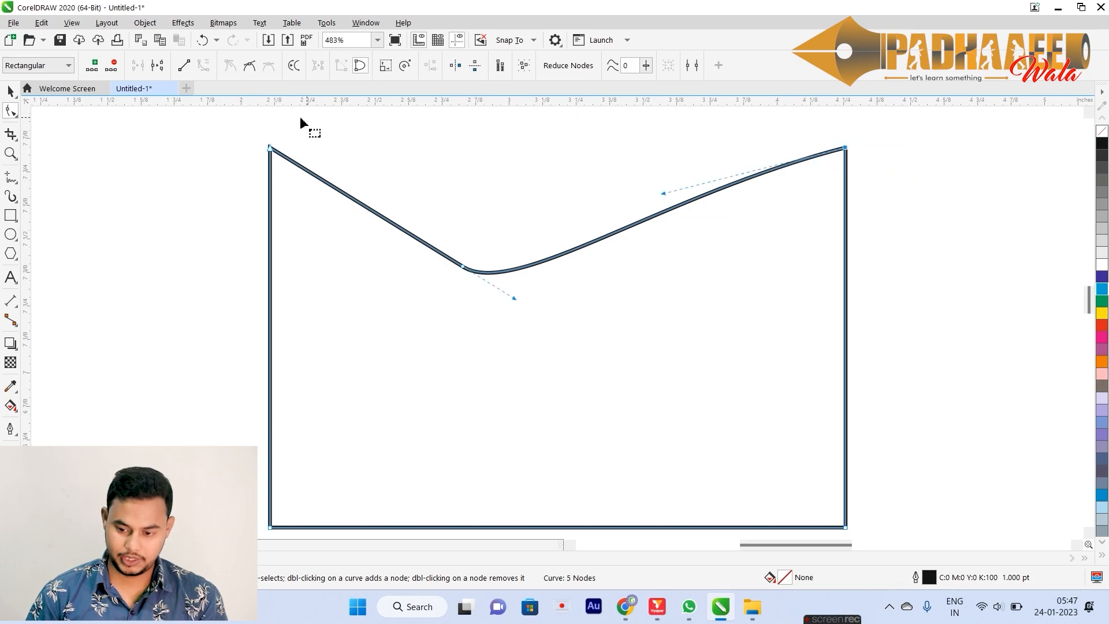
{"action": "left_click", "coordinate": [184, 65]}
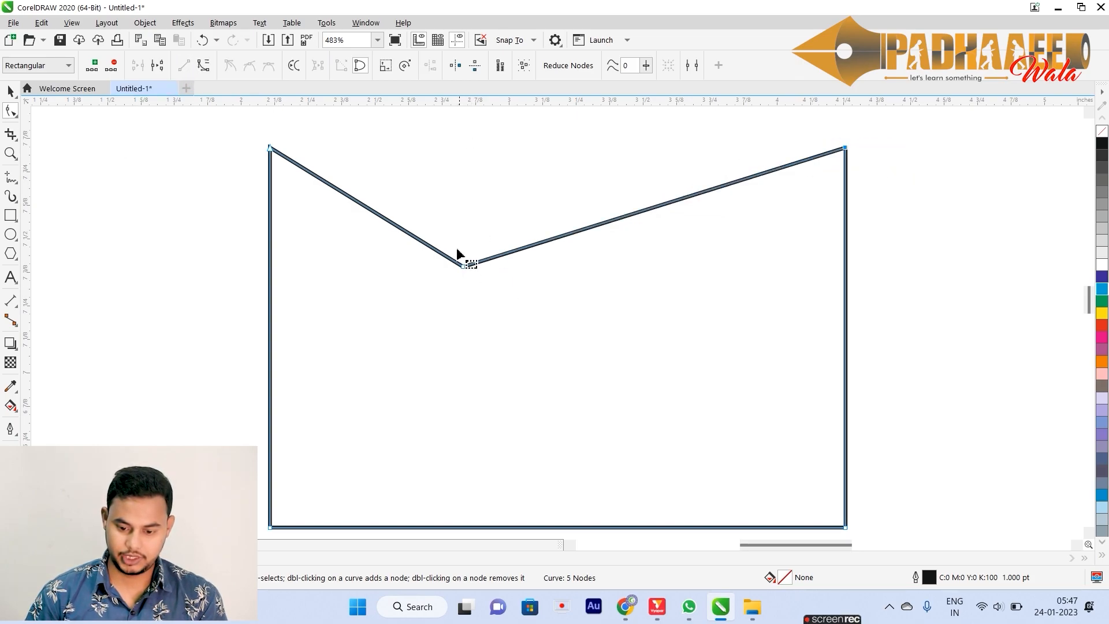
{"action": "key", "text": "Delete"}
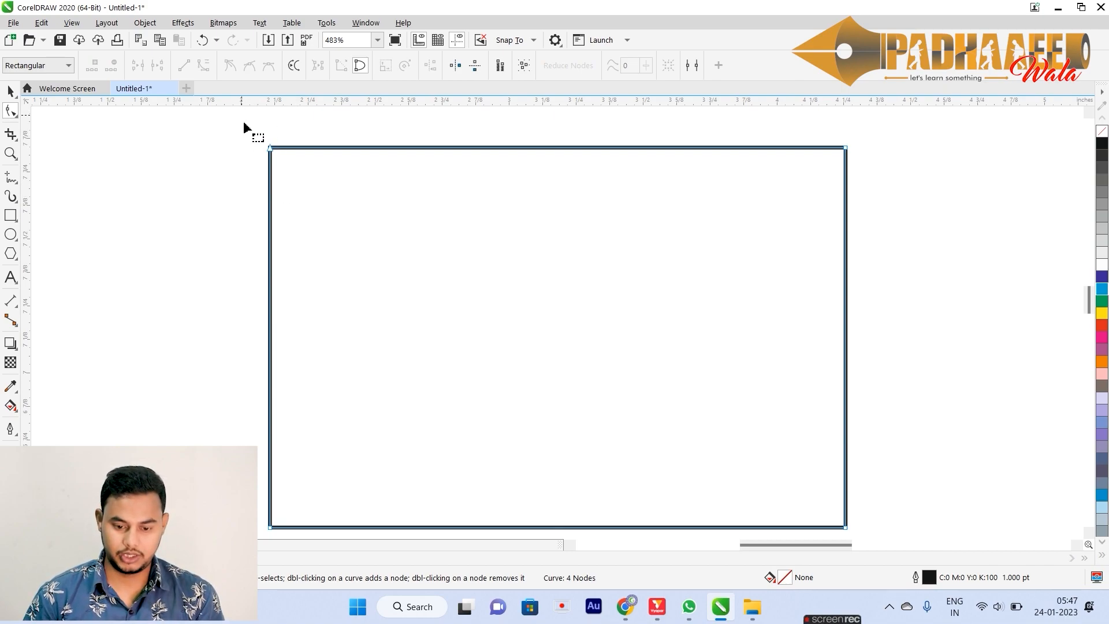
Step: Convert the straight top edge to a curve and pull its left handle down to form a dip
{"action": "left_click", "coordinate": [509, 147]}
{"action": "left_click", "coordinate": [203, 65]}
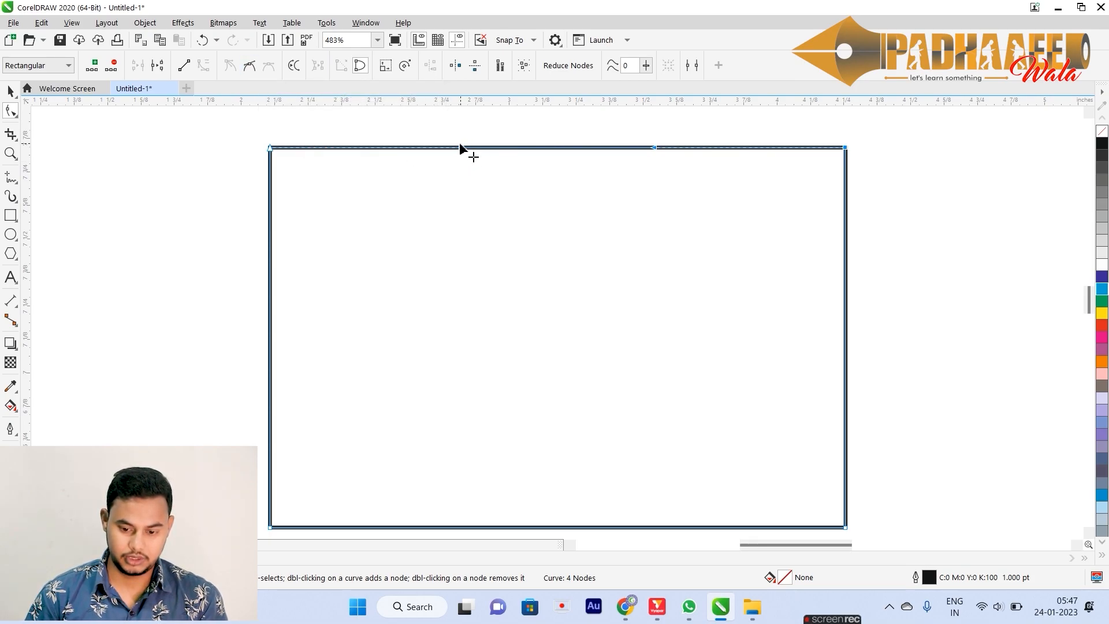
{"action": "left_click_drag", "start_coordinate": [463, 167], "coordinate": [471, 341]}
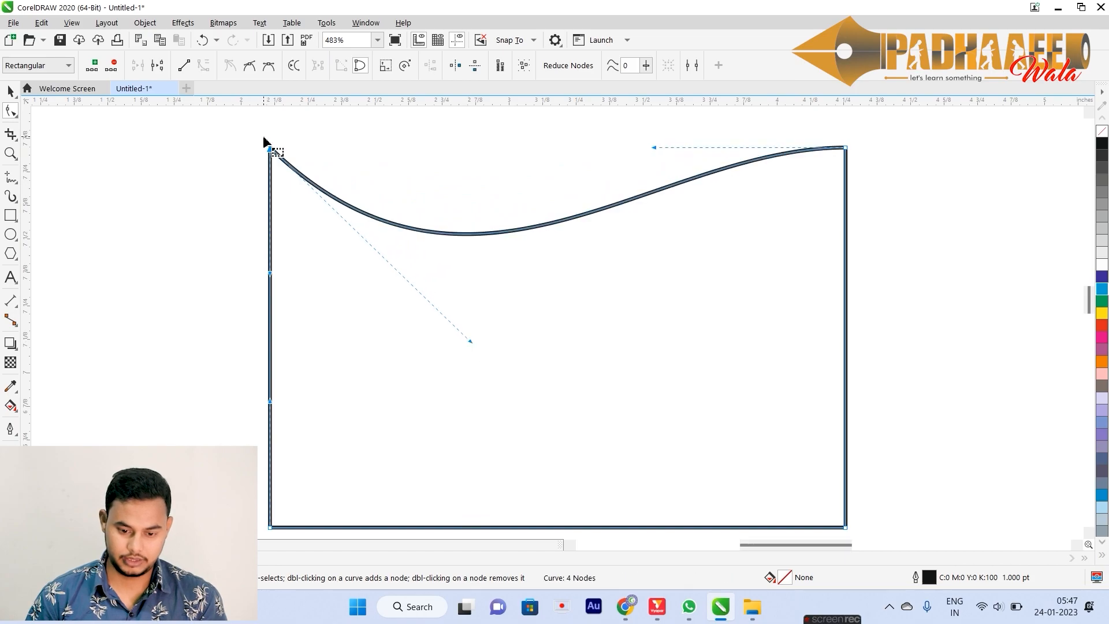
Step: Make the shape's top-left corner node smooth and adjust its handles to round the corner and deepen the top dip
{"action": "scroll", "coordinate": [264, 137], "scroll_direction": "up", "scroll_amount": 5}
{"action": "key", "text": "space"}
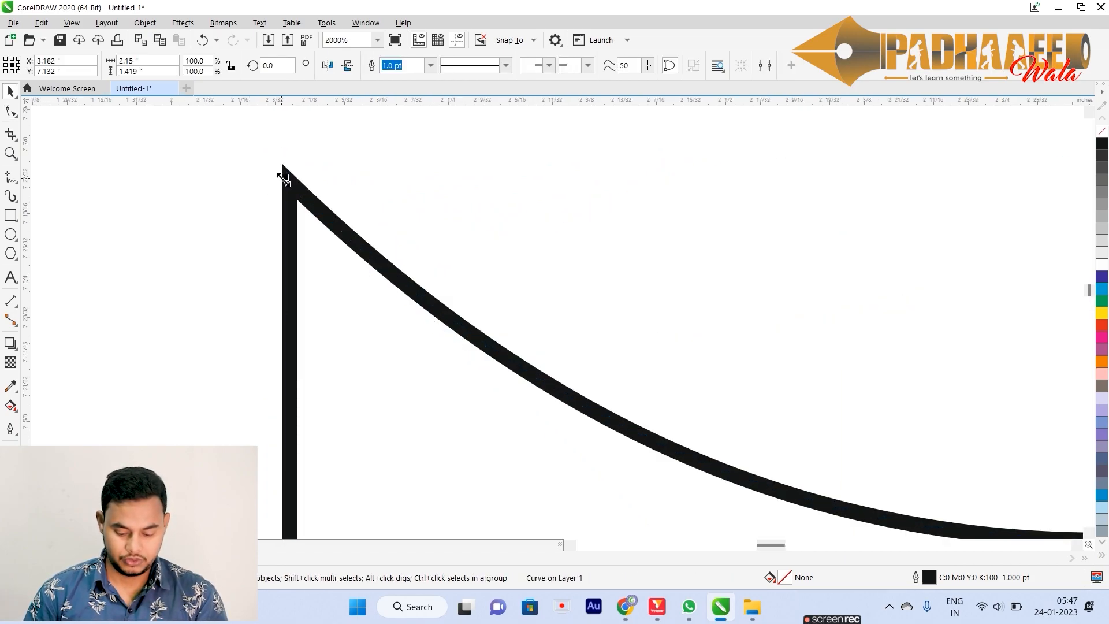
{"action": "left_click", "coordinate": [10, 110]}
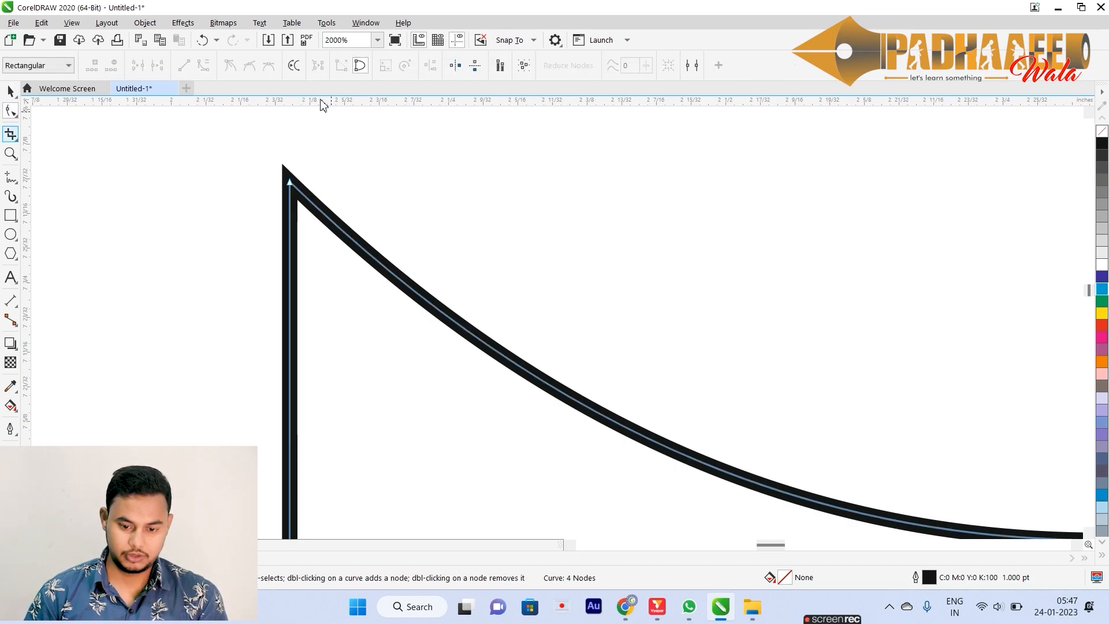
{"action": "left_click_drag", "start_coordinate": [261, 143], "coordinate": [352, 239]}
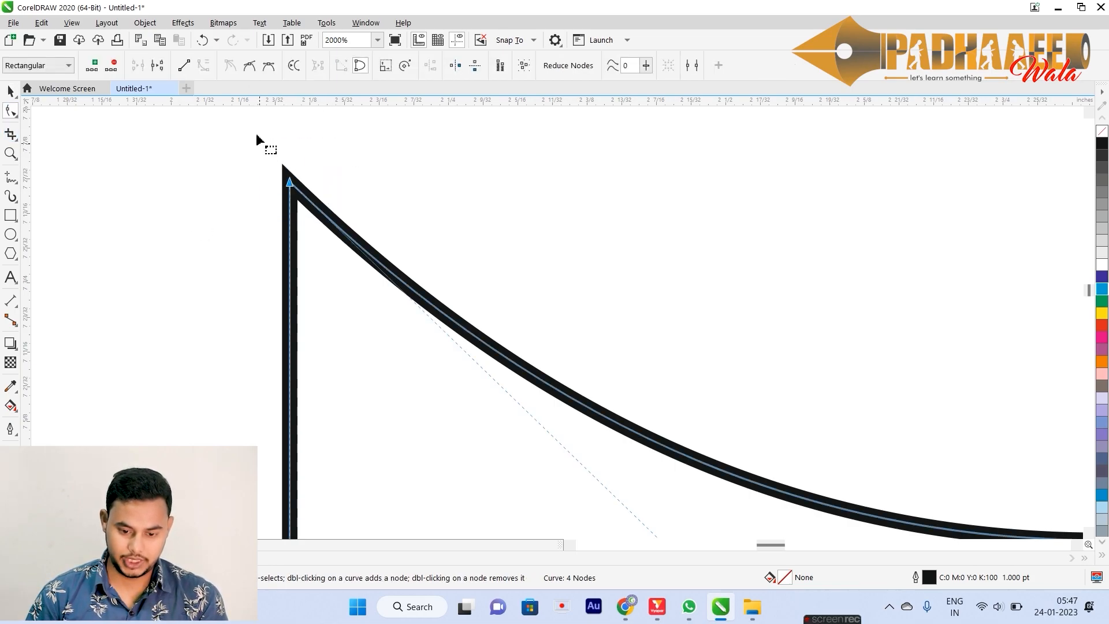
{"action": "left_click", "coordinate": [250, 72]}
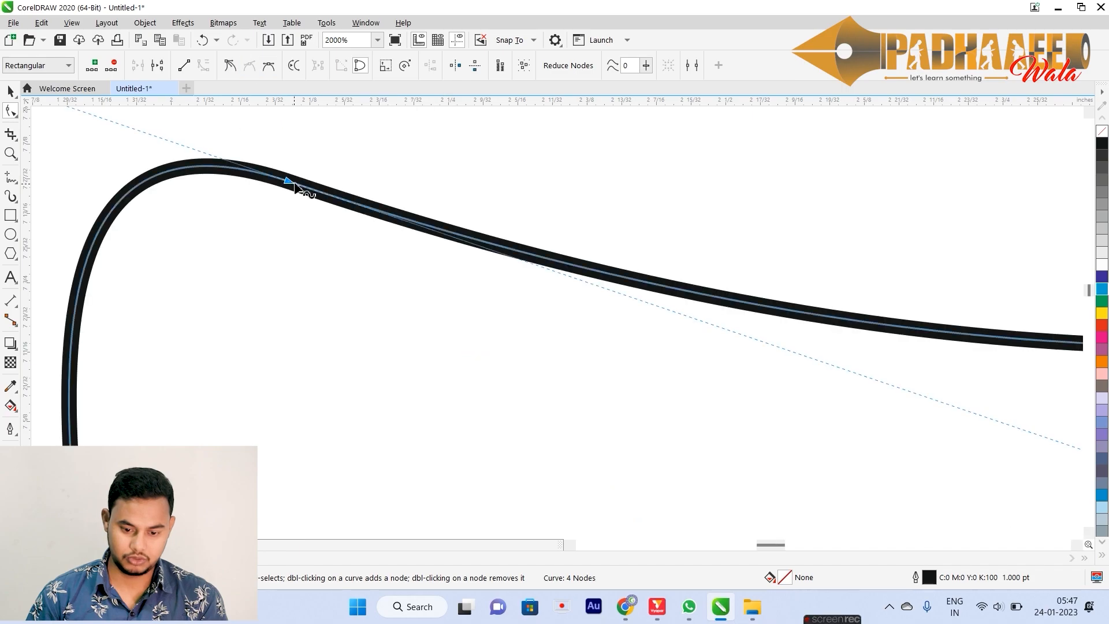
{"action": "scroll", "coordinate": [257, 177], "scroll_direction": "down", "scroll_amount": 6}
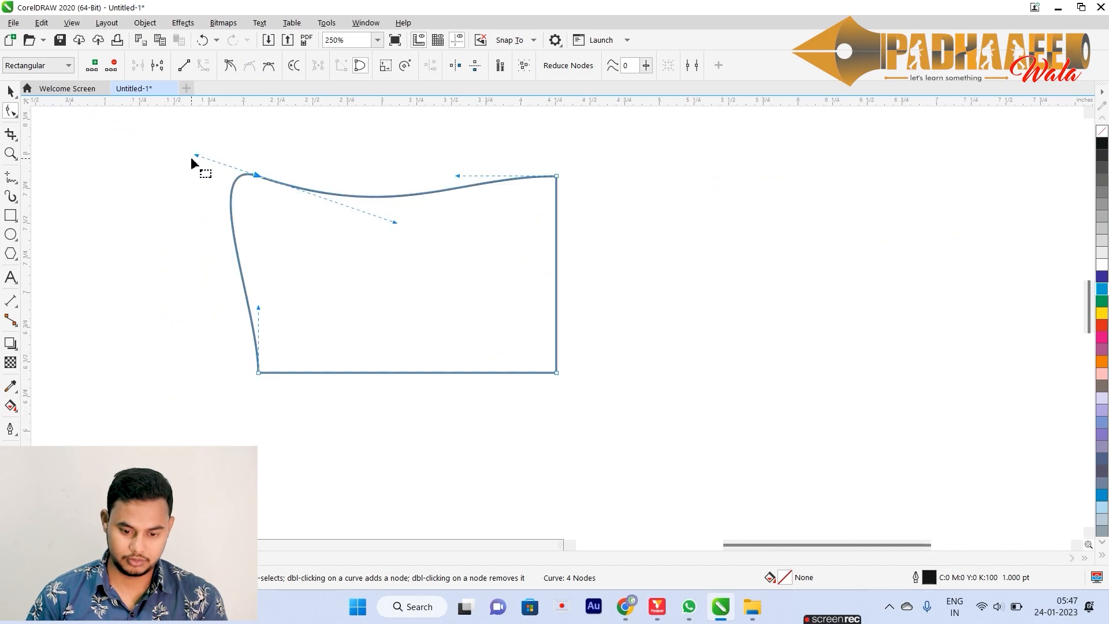
{"action": "left_click_drag", "start_coordinate": [197, 156], "coordinate": [225, 172]}
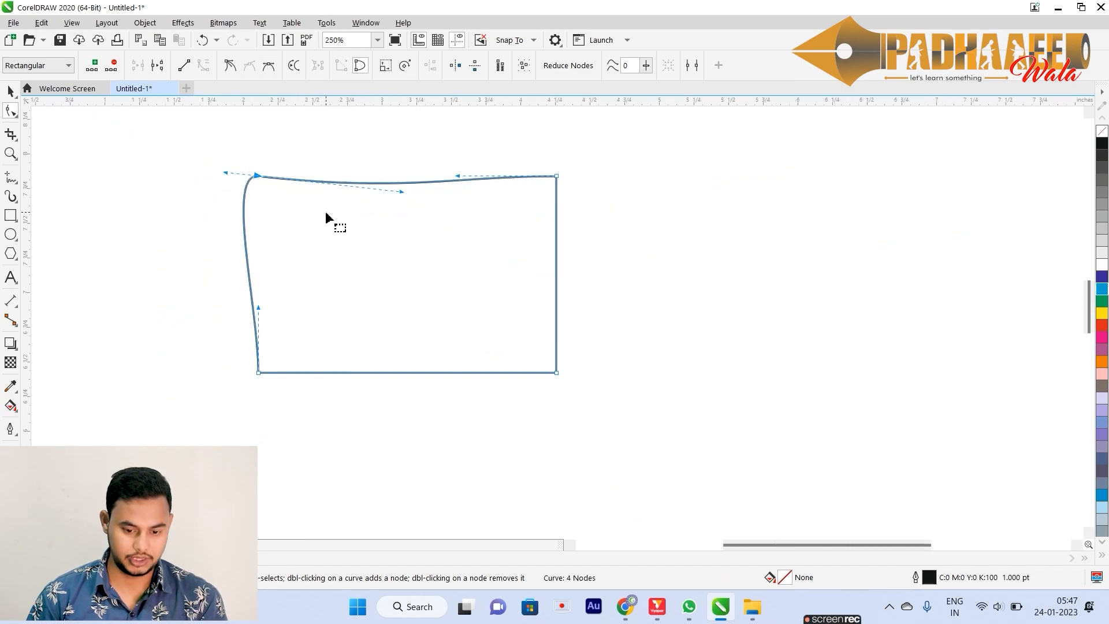
{"action": "left_click_drag", "start_coordinate": [402, 192], "coordinate": [363, 246]}
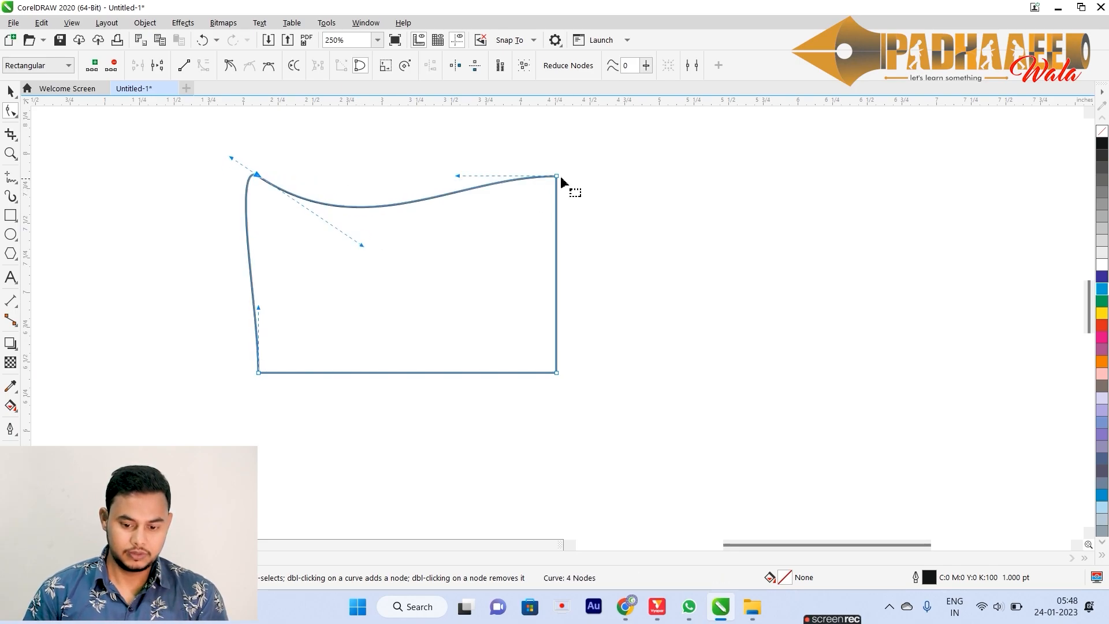
Step: Make the top-right node smooth, turn it back into a cusp, and pull its handle down and inward
{"action": "left_click_drag", "start_coordinate": [587, 198], "coordinate": [587, 199]}
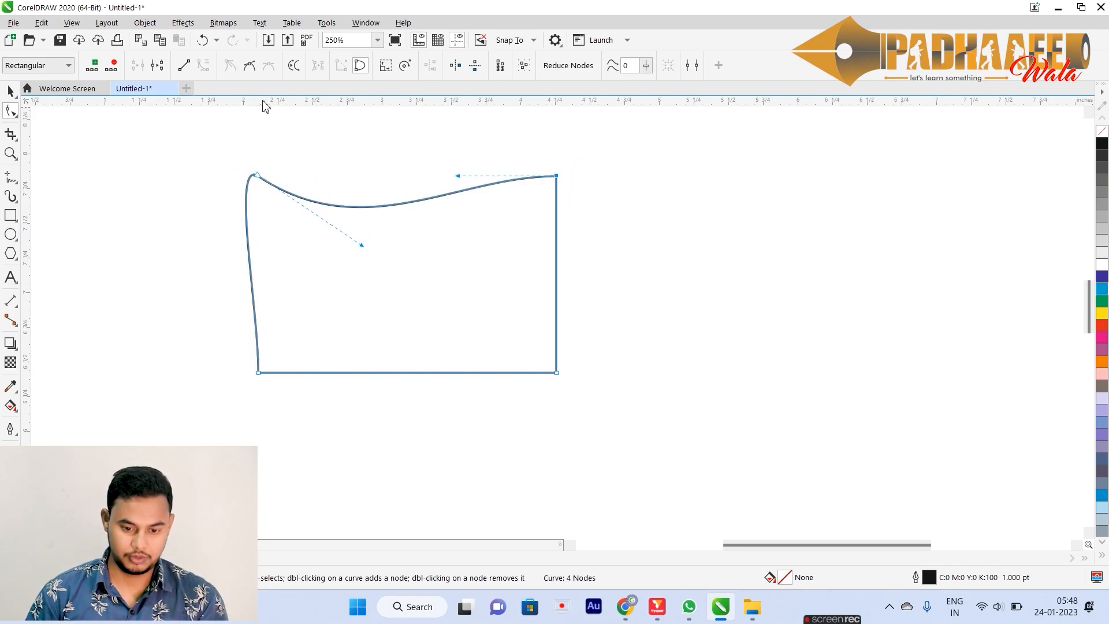
{"action": "left_click", "coordinate": [254, 69]}
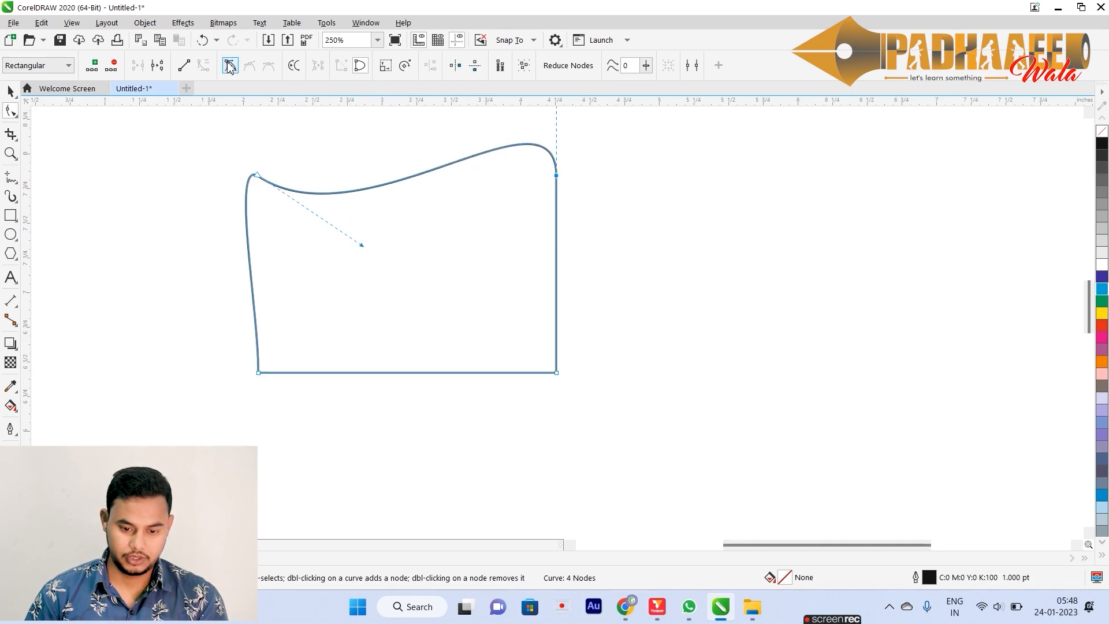
{"action": "left_click", "coordinate": [230, 67]}
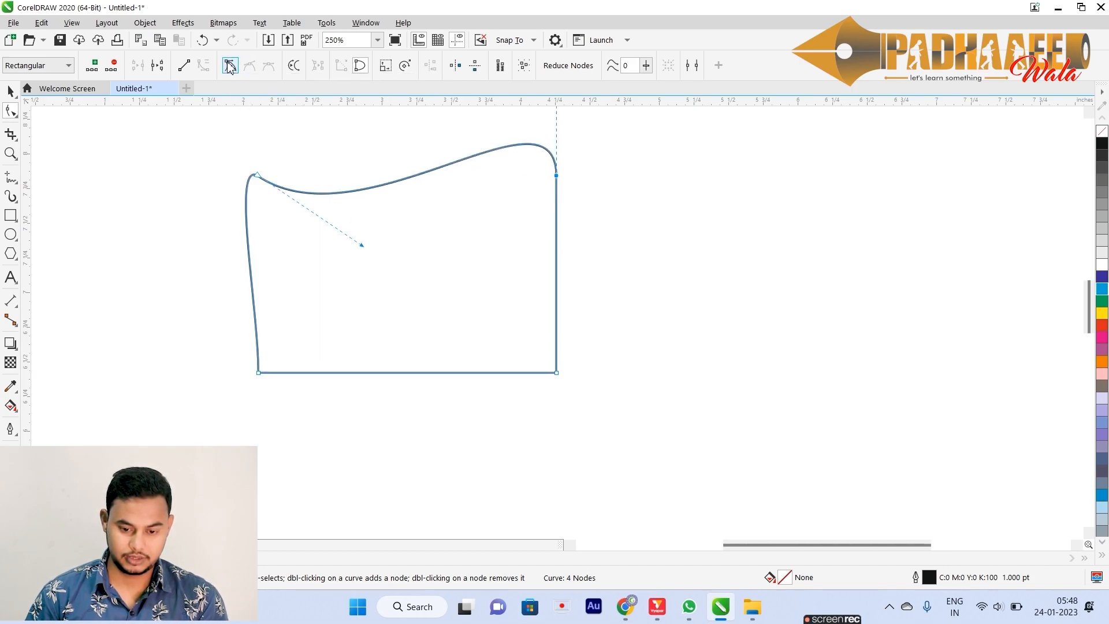
{"action": "scroll", "coordinate": [501, 235], "scroll_direction": "down", "scroll_amount": 2}
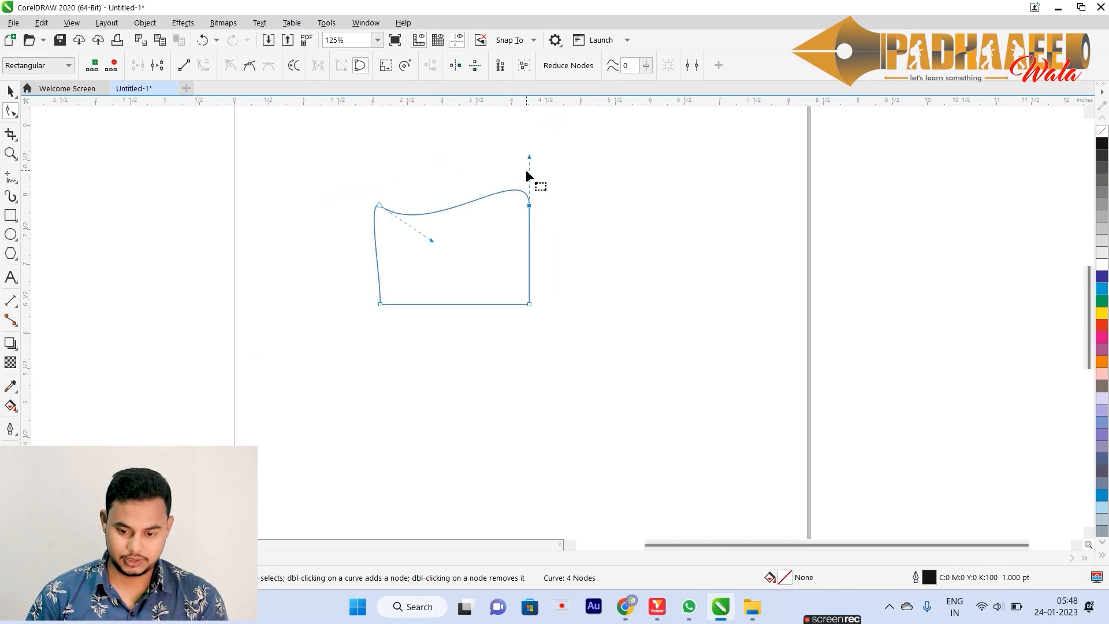
{"action": "left_click_drag", "start_coordinate": [528, 157], "coordinate": [480, 250]}
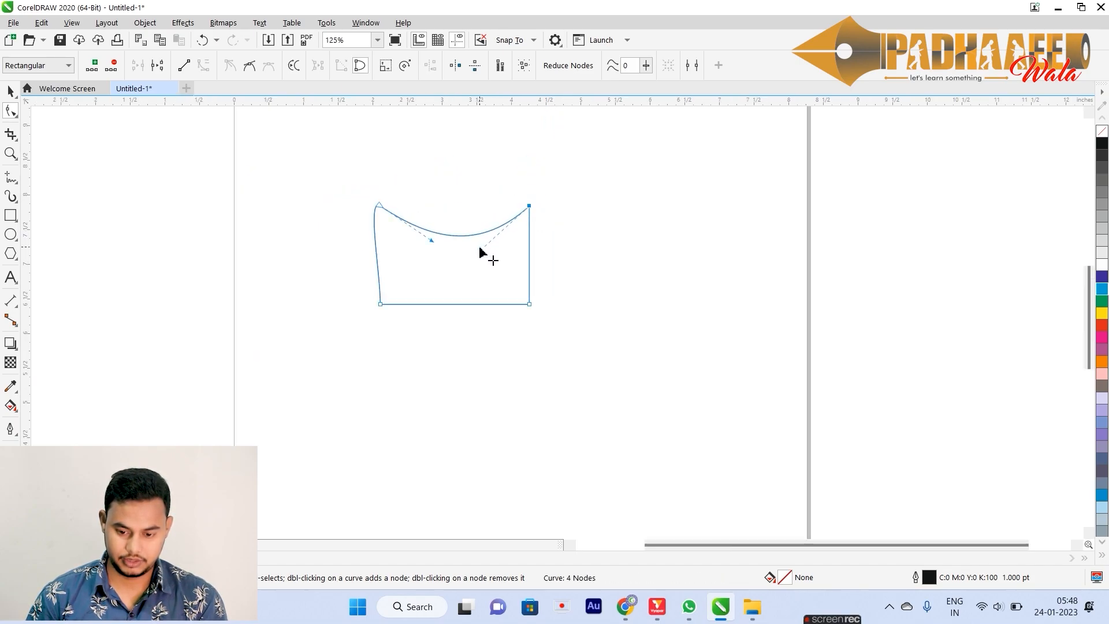
Step: Turn the top-left node into a cusp and move its top-edge handle straight down below the node
{"action": "key", "text": "shift+F2"}
{"action": "left_click", "coordinate": [260, 121]}
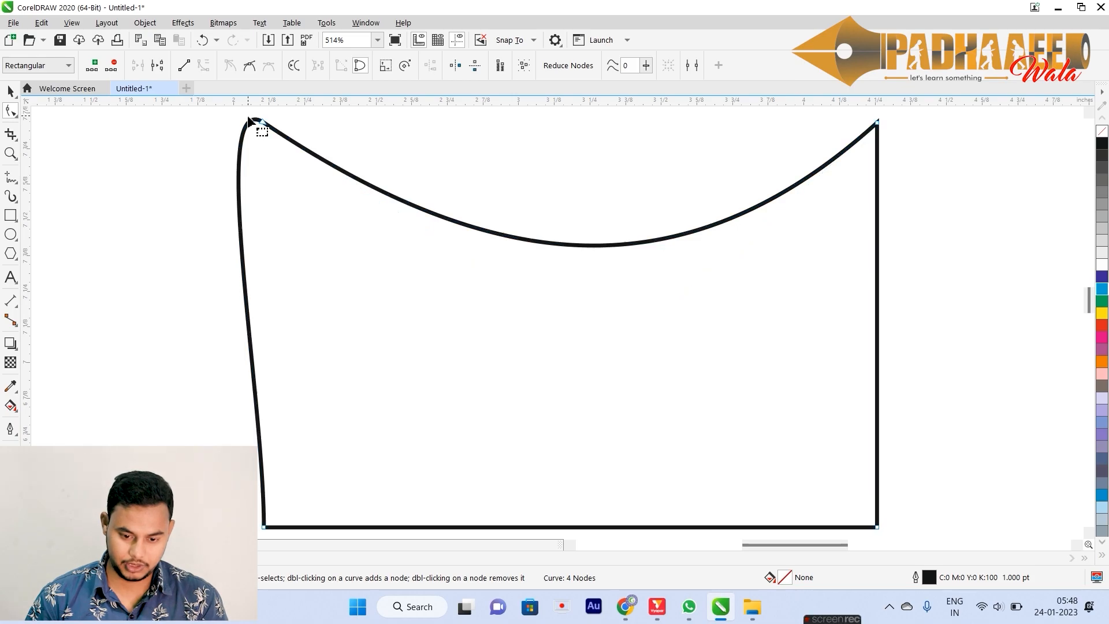
{"action": "left_click", "coordinate": [230, 66]}
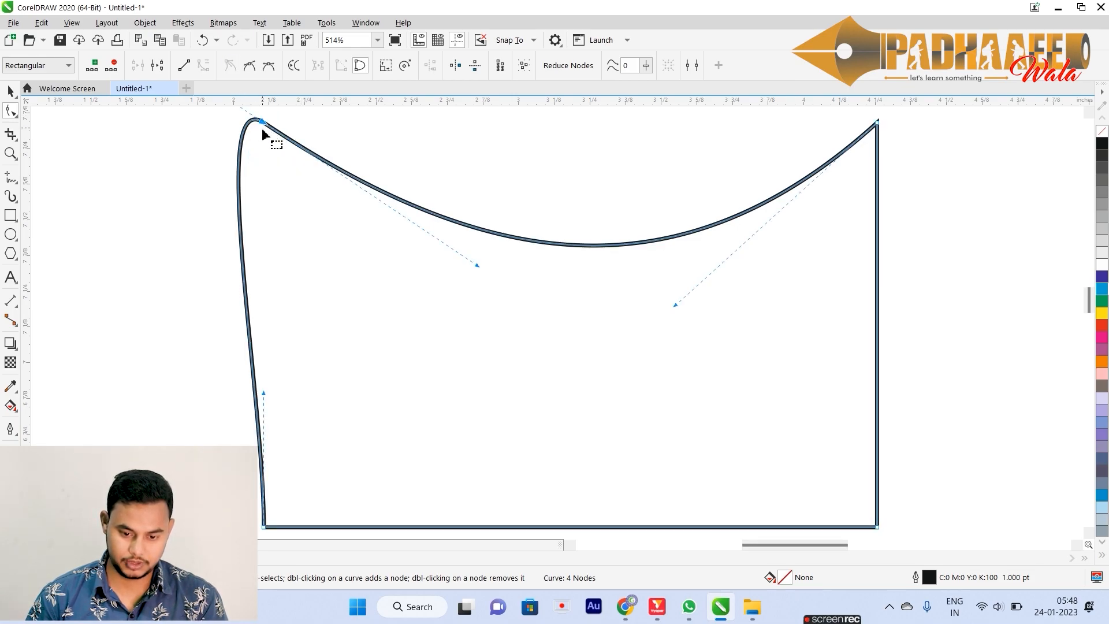
{"action": "left_click_drag", "start_coordinate": [478, 266], "coordinate": [265, 235]}
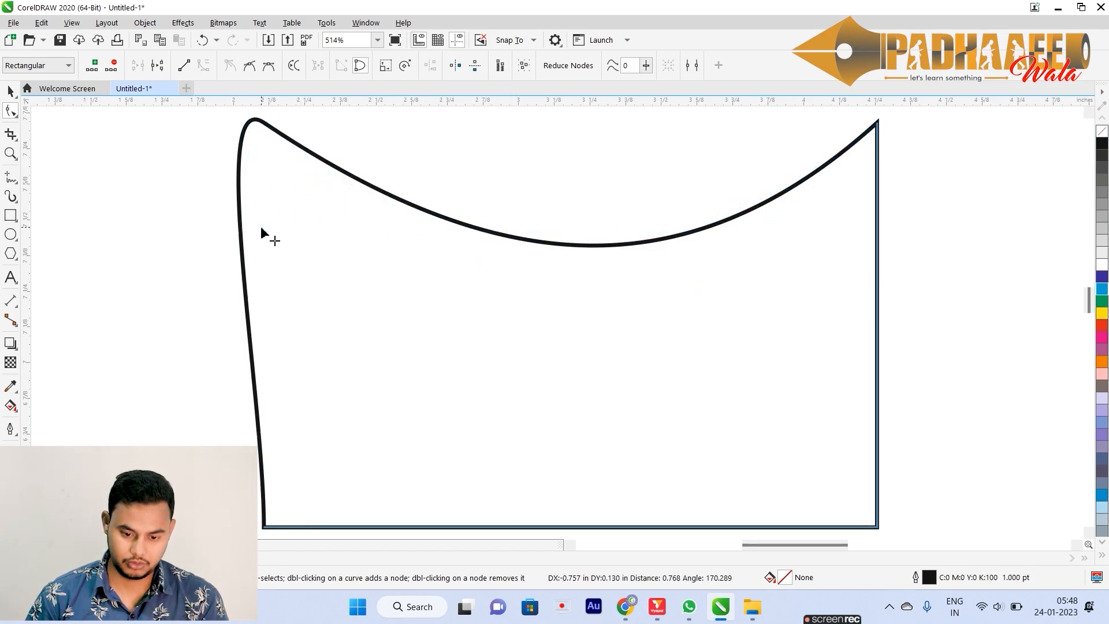
{"action": "scroll", "coordinate": [291, 151], "scroll_direction": "down", "scroll_amount": 3}
{"action": "scroll", "coordinate": [256, 119], "scroll_direction": "up", "scroll_amount": 5}
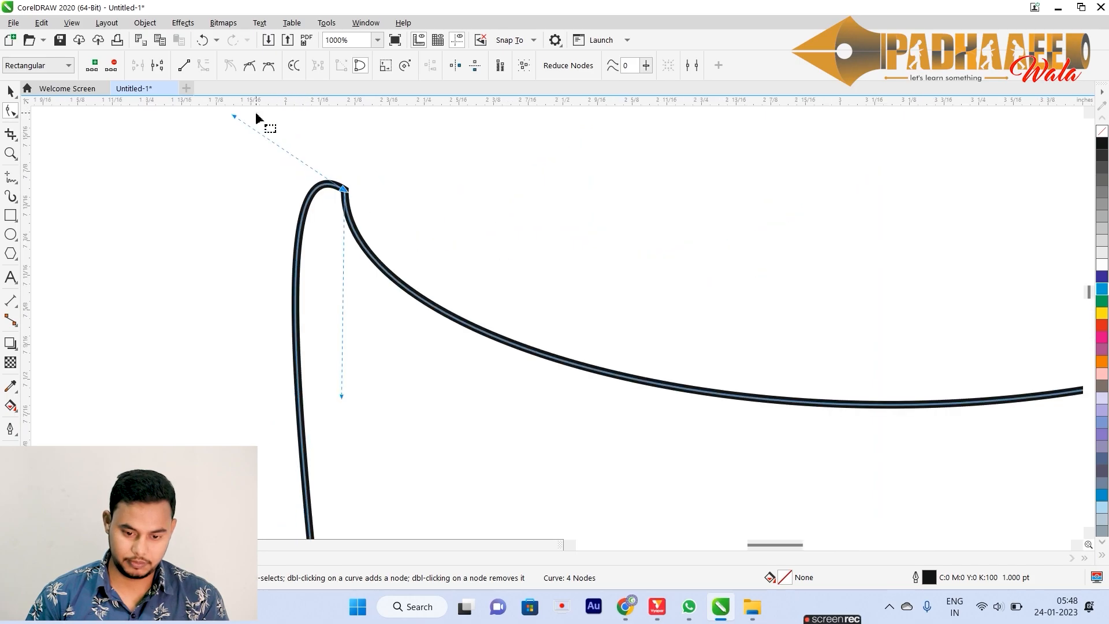
Step: Pull the top-left cusp node's outer handle down inside the shape to sharpen the corner into a point
{"action": "left_click_drag", "start_coordinate": [235, 119], "coordinate": [325, 262]}
{"action": "scroll", "coordinate": [329, 262], "scroll_direction": "down", "scroll_amount": 2}
{"action": "key", "text": "space"}
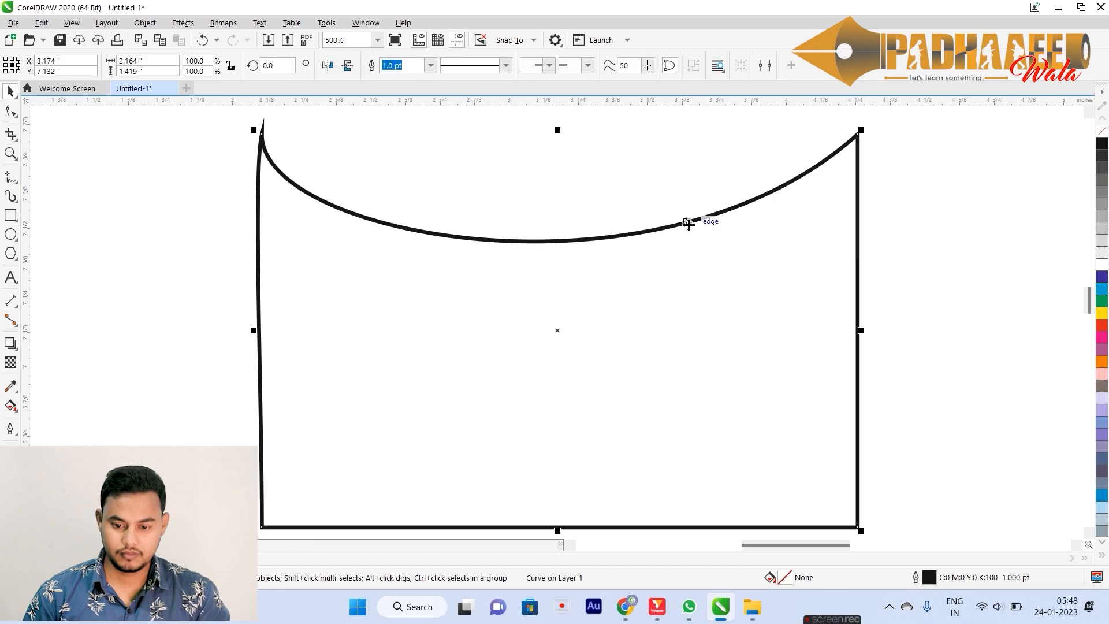
{"action": "left_click", "coordinate": [8, 116]}
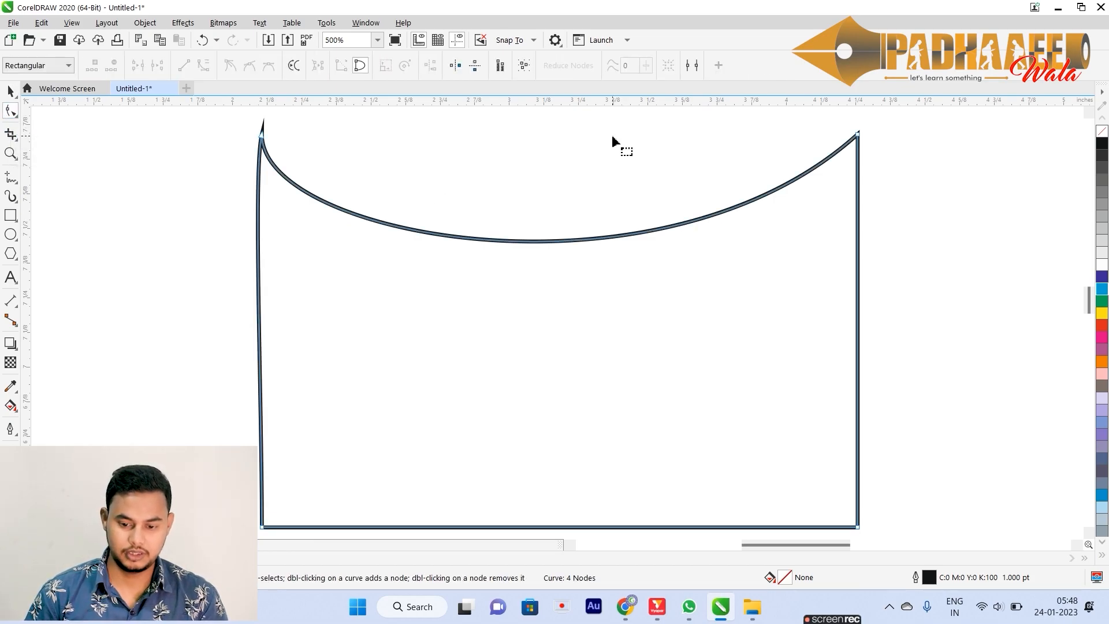
Step: Try horizontal node reflection by moving the top-left node's handle, and undo the recent node edits
{"action": "left_click", "coordinate": [455, 66]}
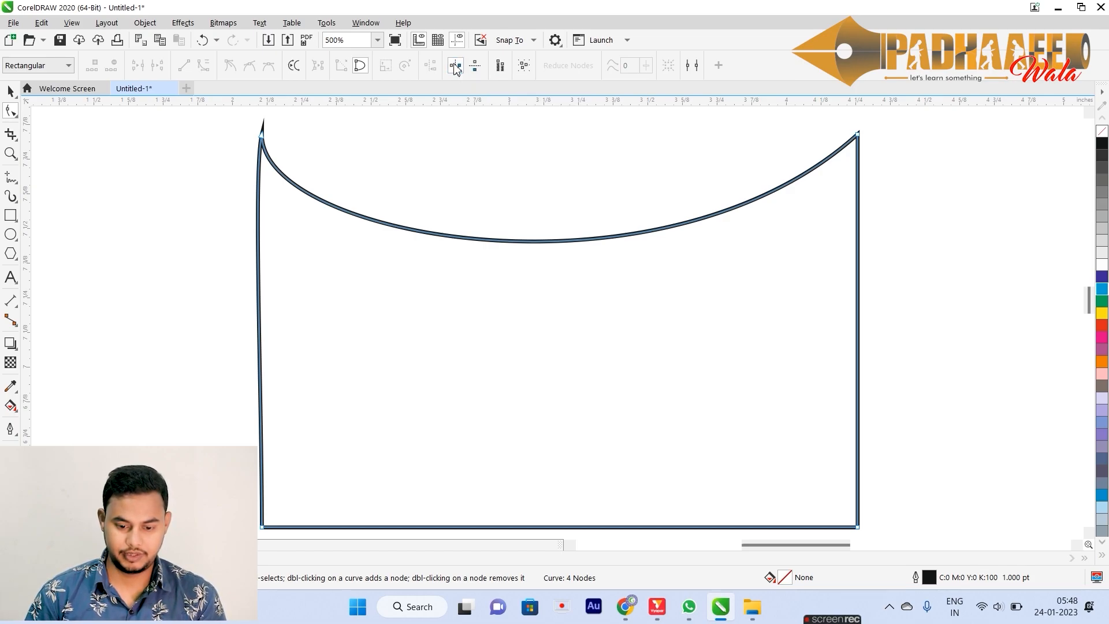
{"action": "left_click", "coordinate": [261, 136]}
{"action": "left_click_drag", "start_coordinate": [254, 171], "coordinate": [483, 194]}
{"action": "key", "text": "ctrl+z"}
{"action": "key", "text": "ctrl+z"}
{"action": "key", "text": "ctrl+z"}
{"action": "key", "text": "ctrl+z"}
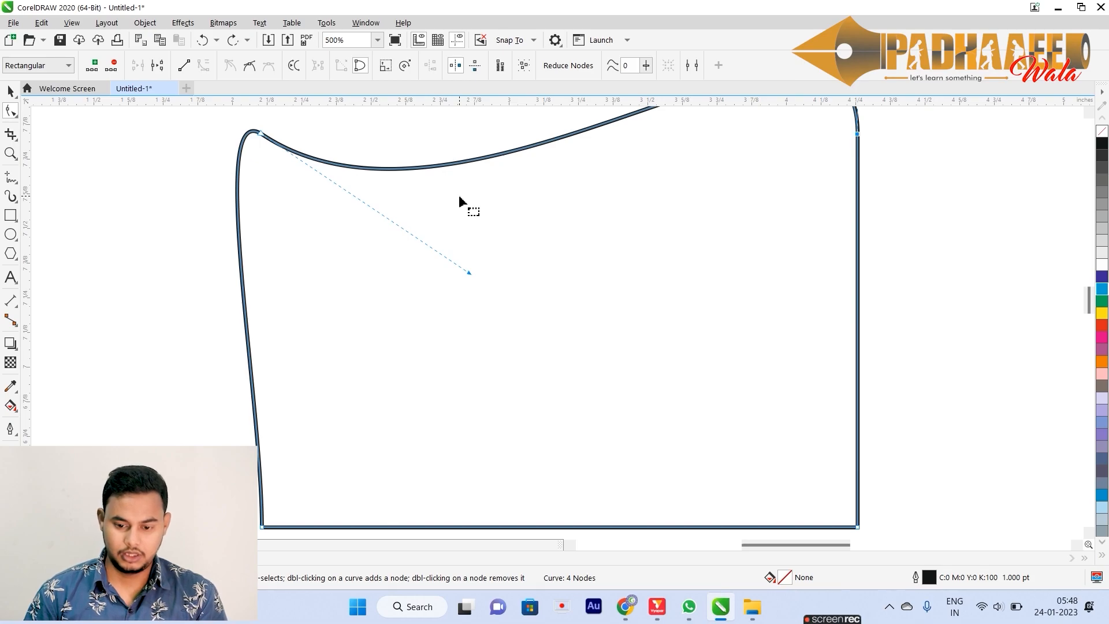
Step: Delete the edited curve shape to leave the page empty
{"action": "key", "text": "space"}
{"action": "key", "text": "Delete"}
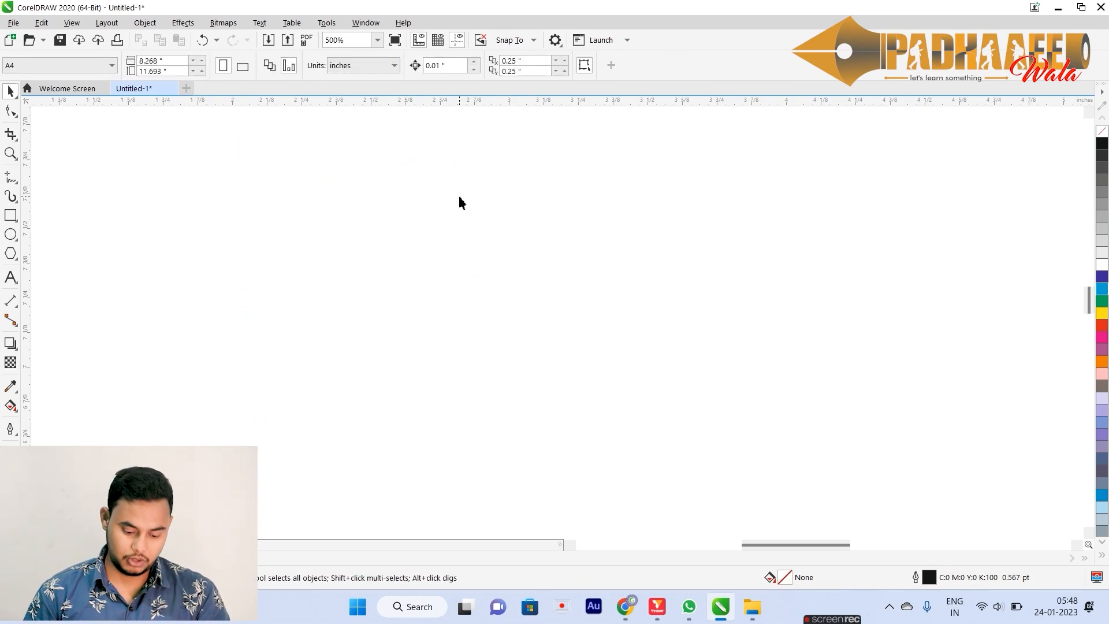
{"action": "key", "text": "shift+F4"}
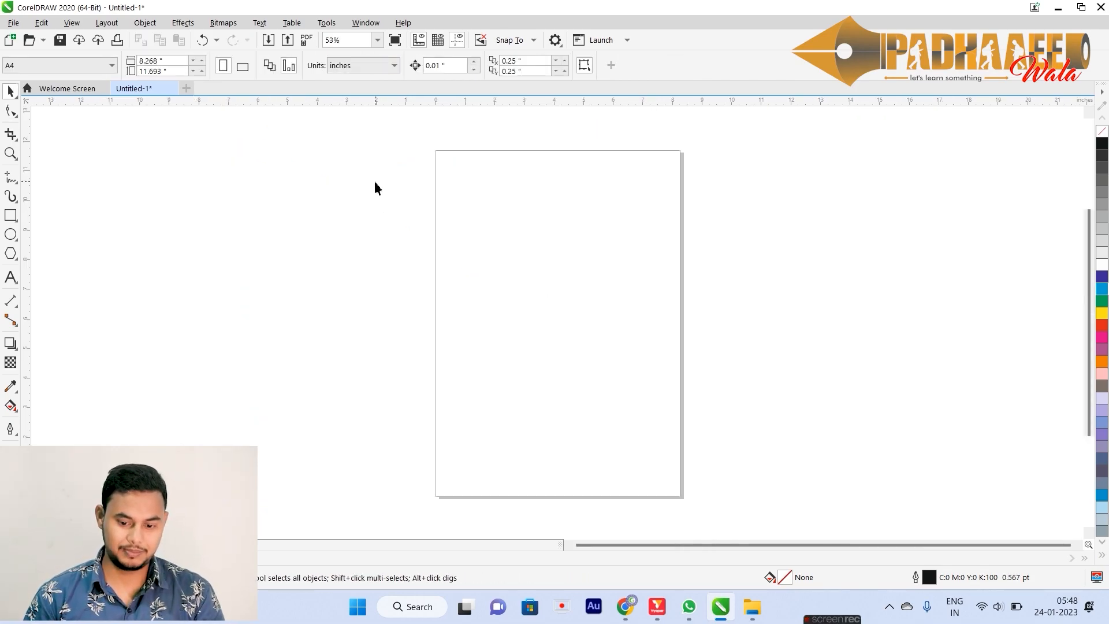
Step: Draw a circle about 5.74 inches in diameter near the middle of the page
{"action": "left_click", "coordinate": [11, 233]}
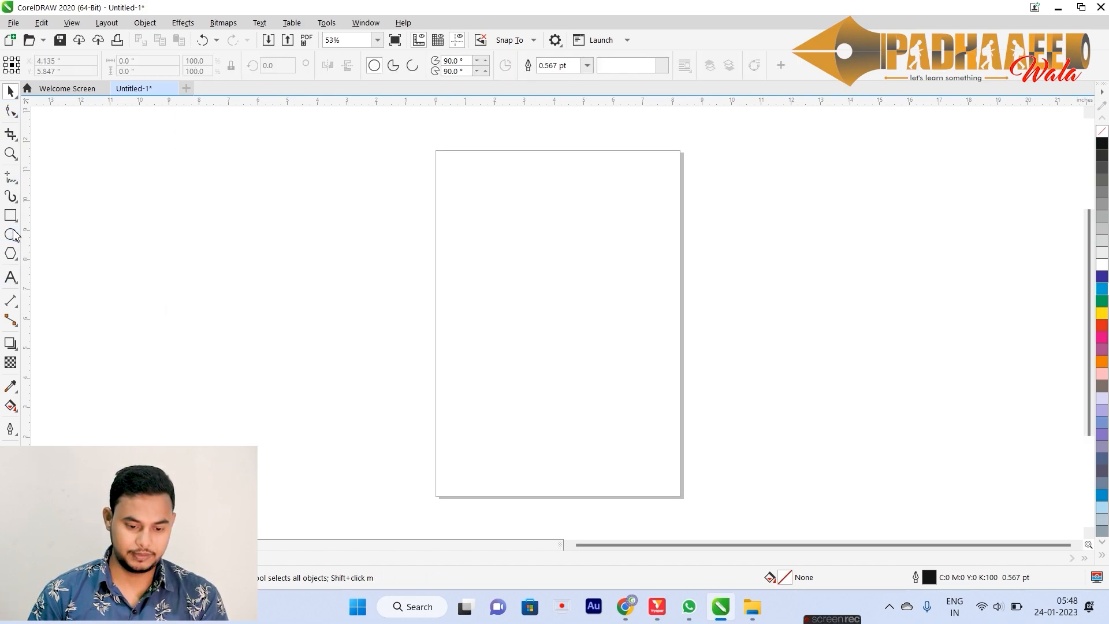
{"action": "left_click_drag", "start_coordinate": [467, 242], "coordinate": [636, 413]}
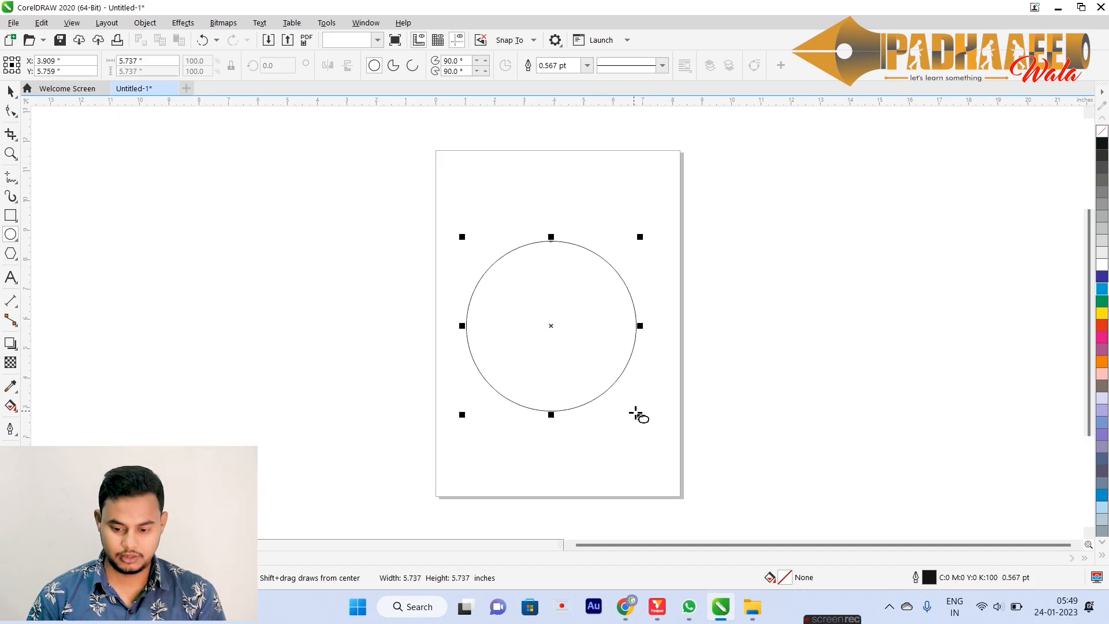
{"action": "key", "text": "shift+F2"}
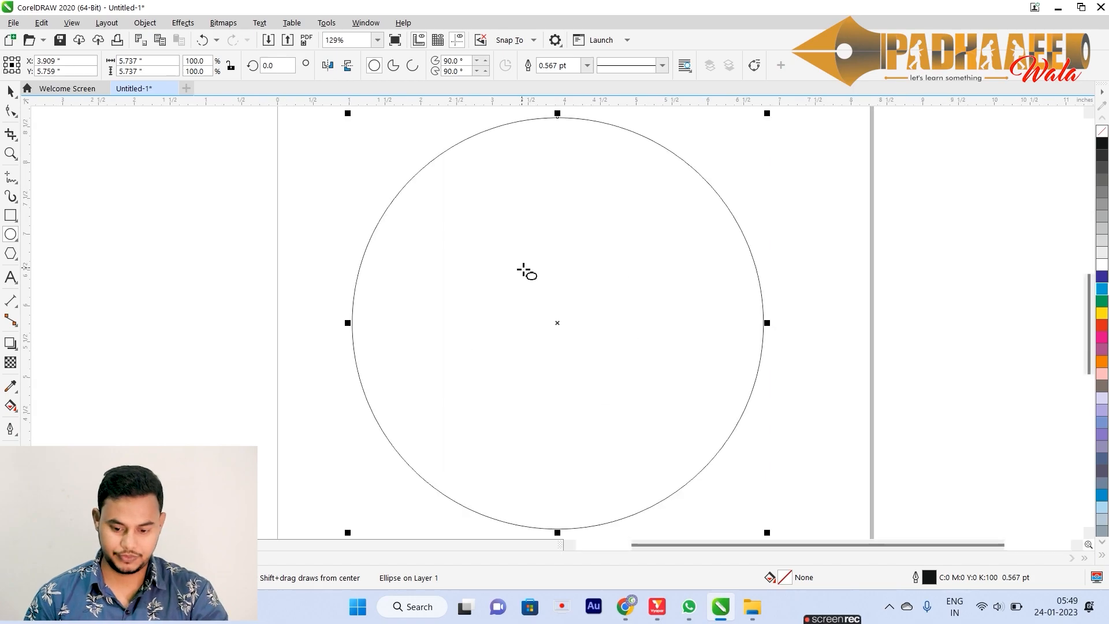
Step: Try cutting the circle into a pie slice by moving its top node around, and restore the full ellipse
{"action": "left_click", "coordinate": [11, 111]}
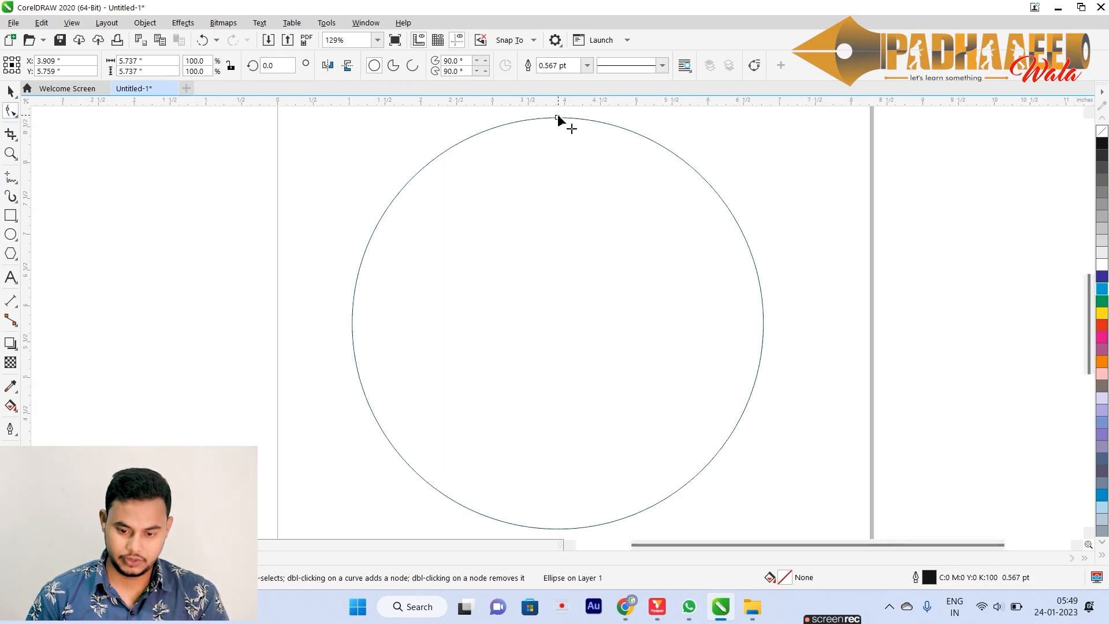
{"action": "mouse_move", "coordinate": [555, 117]}
{"action": "left_mouse_down"}
{"action": "mouse_move", "coordinate": [557, 198]}
{"action": "mouse_move", "coordinate": [555, 118]}
{"action": "left_mouse_up"}
{"action": "left_click_drag", "start_coordinate": [509, 146], "coordinate": [452, 362]}
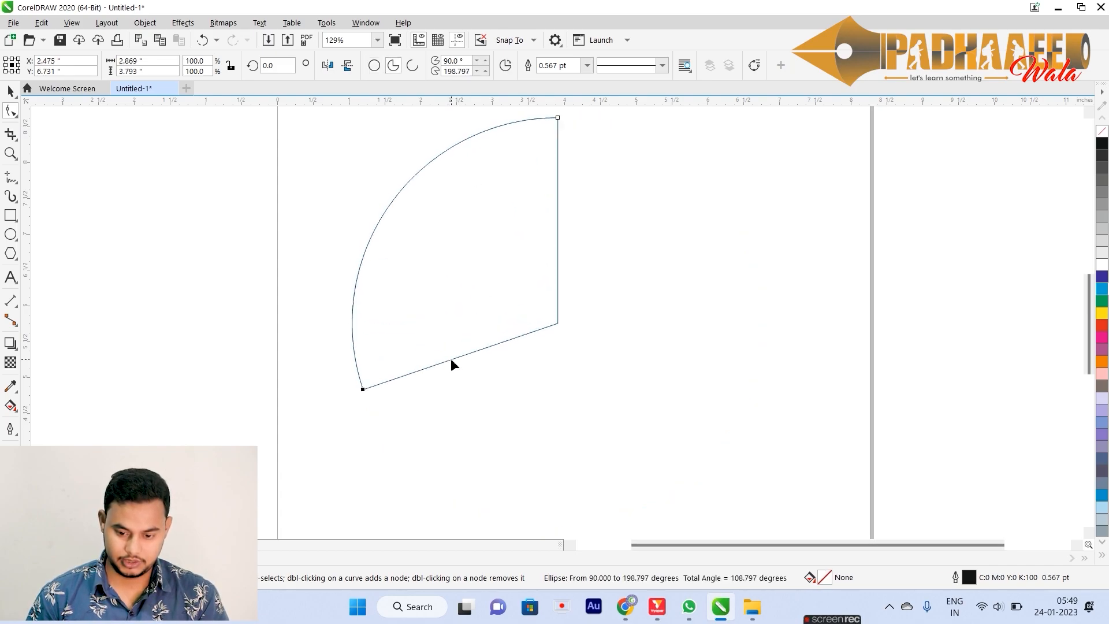
{"action": "key", "text": "space"}
{"action": "key", "text": "ctrl+z"}
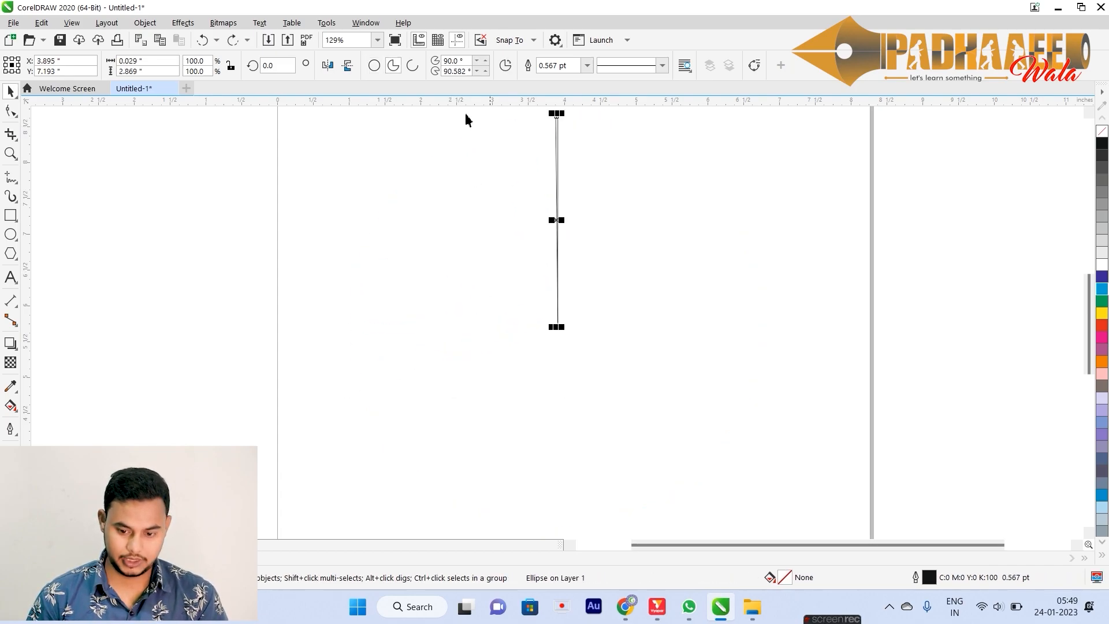
{"action": "left_click", "coordinate": [374, 65]}
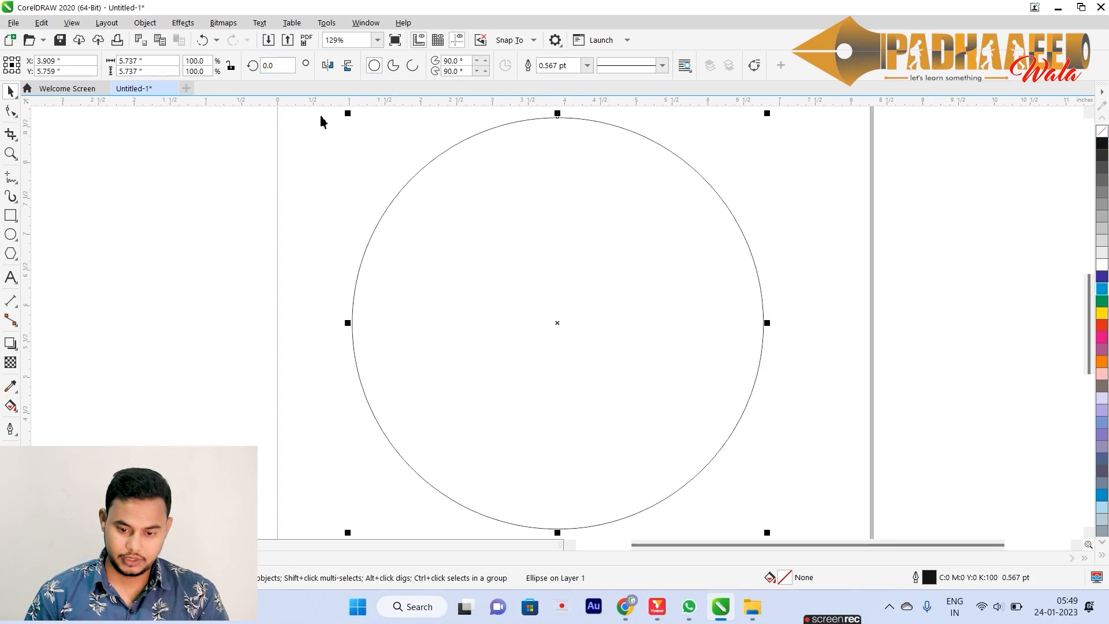
Step: Convert the ellipse to a pie and on to an open arc, and move it slightly up and left
{"action": "left_click", "coordinate": [394, 66]}
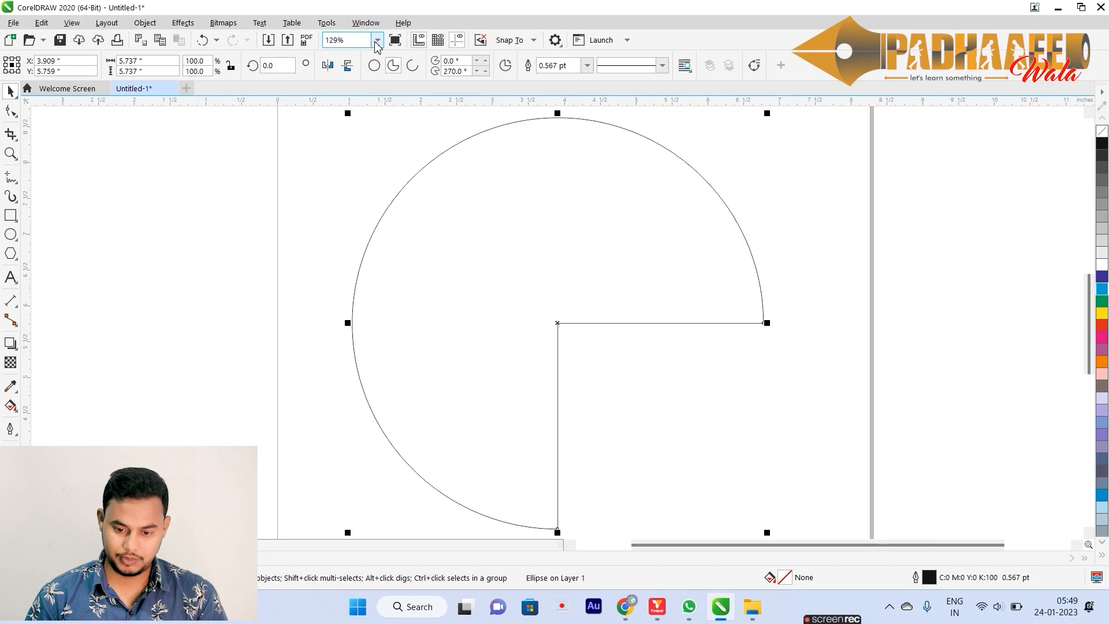
{"action": "left_click", "coordinate": [413, 66]}
{"action": "left_click_drag", "start_coordinate": [765, 322], "coordinate": [731, 312]}
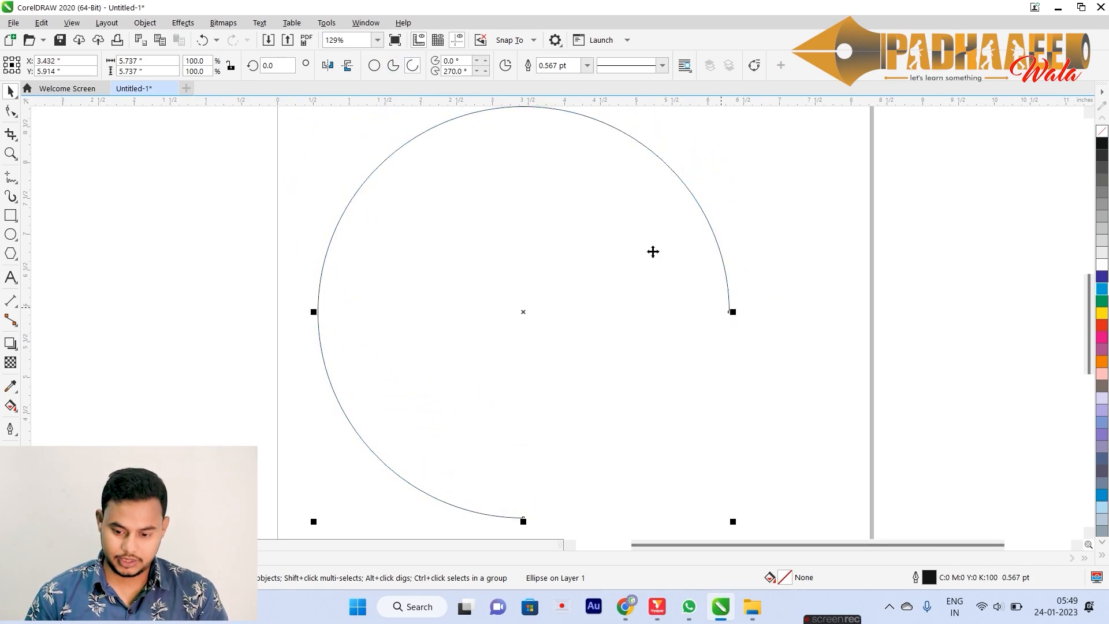
Step: Reshape the arc with its end nodes to span about 61.7° to 287.7°, and keep it as an open arc
{"action": "left_click", "coordinate": [11, 110]}
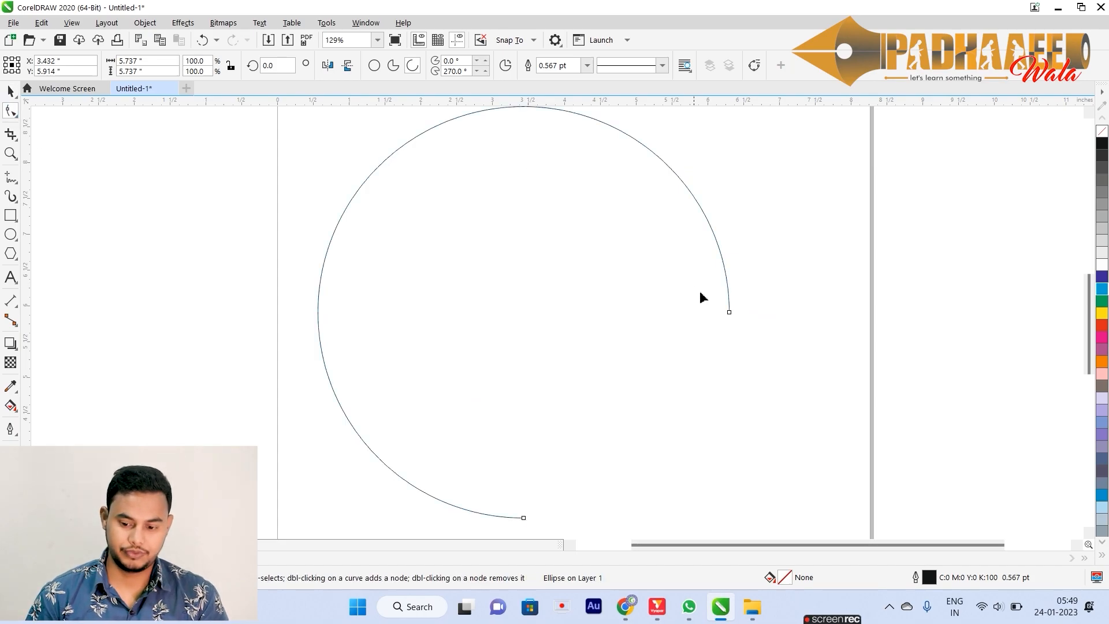
{"action": "left_click_drag", "start_coordinate": [731, 317], "coordinate": [632, 173]}
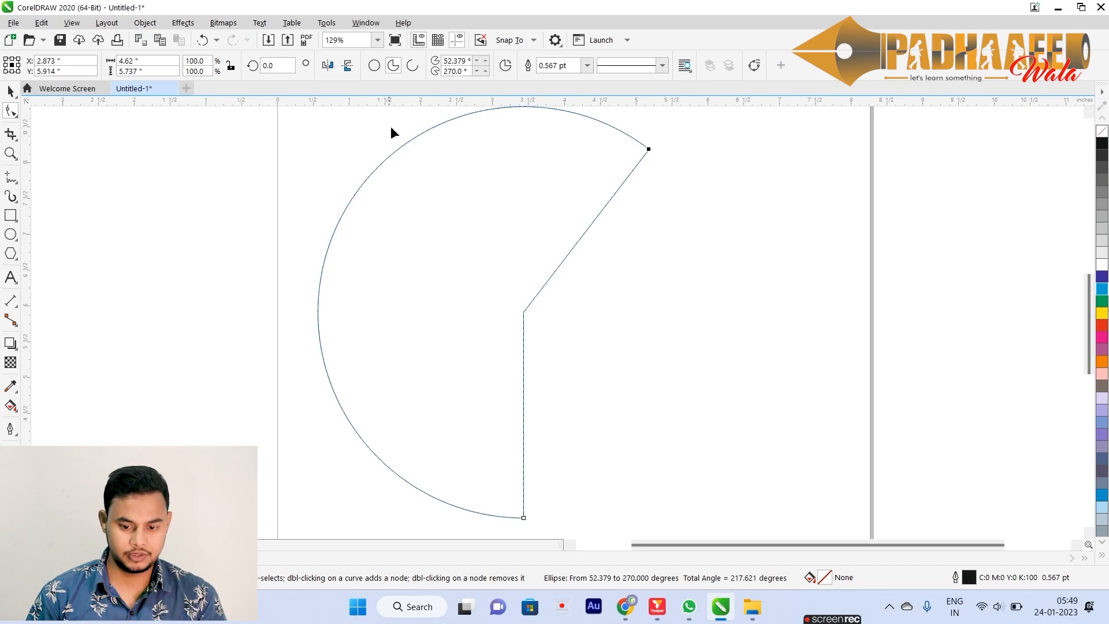
{"action": "left_click", "coordinate": [412, 65]}
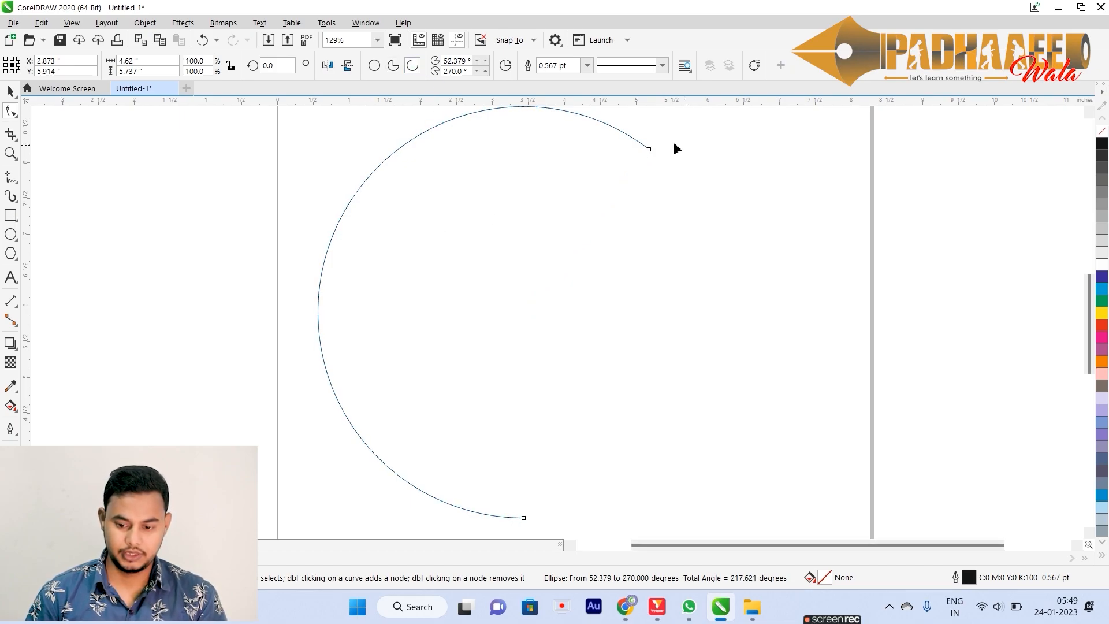
{"action": "left_click_drag", "start_coordinate": [649, 149], "coordinate": [561, 252]}
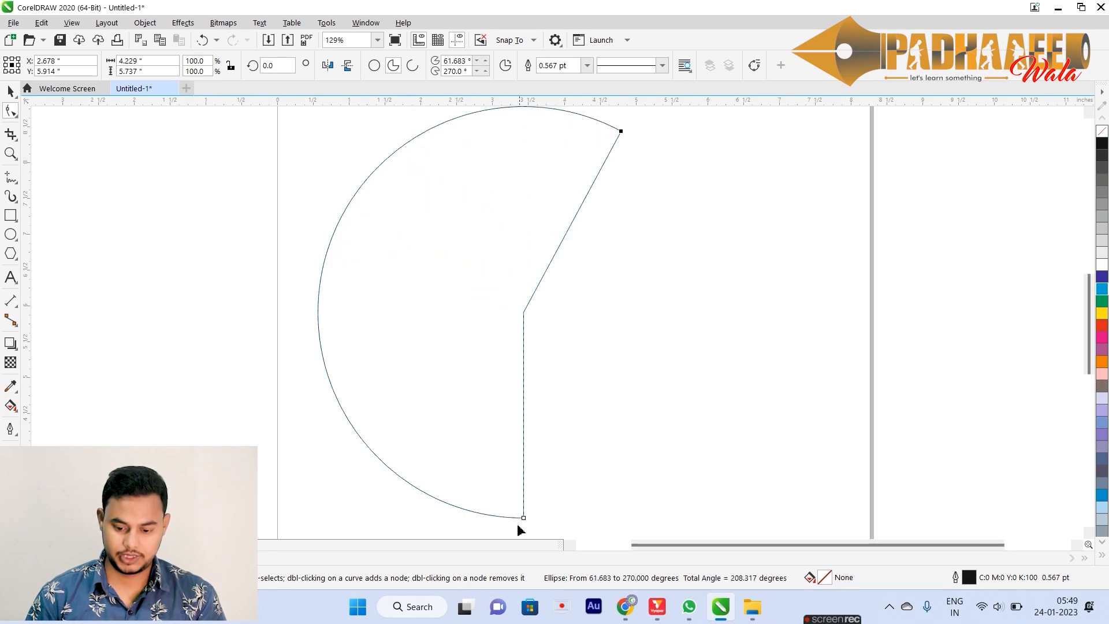
{"action": "left_click_drag", "start_coordinate": [523, 518], "coordinate": [586, 508]}
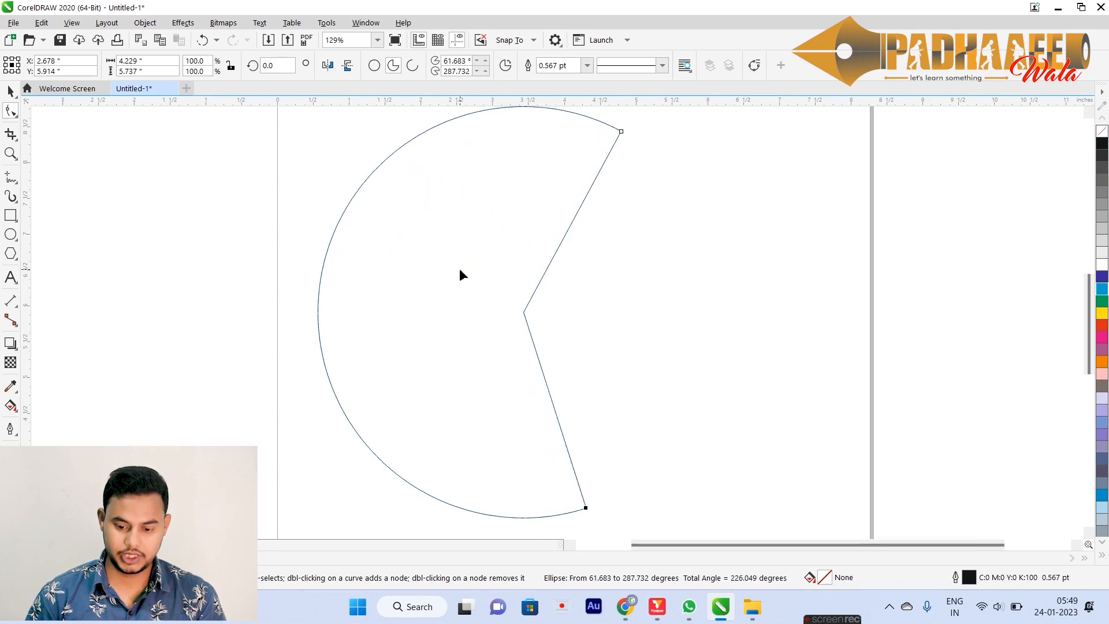
{"action": "left_click", "coordinate": [413, 65]}
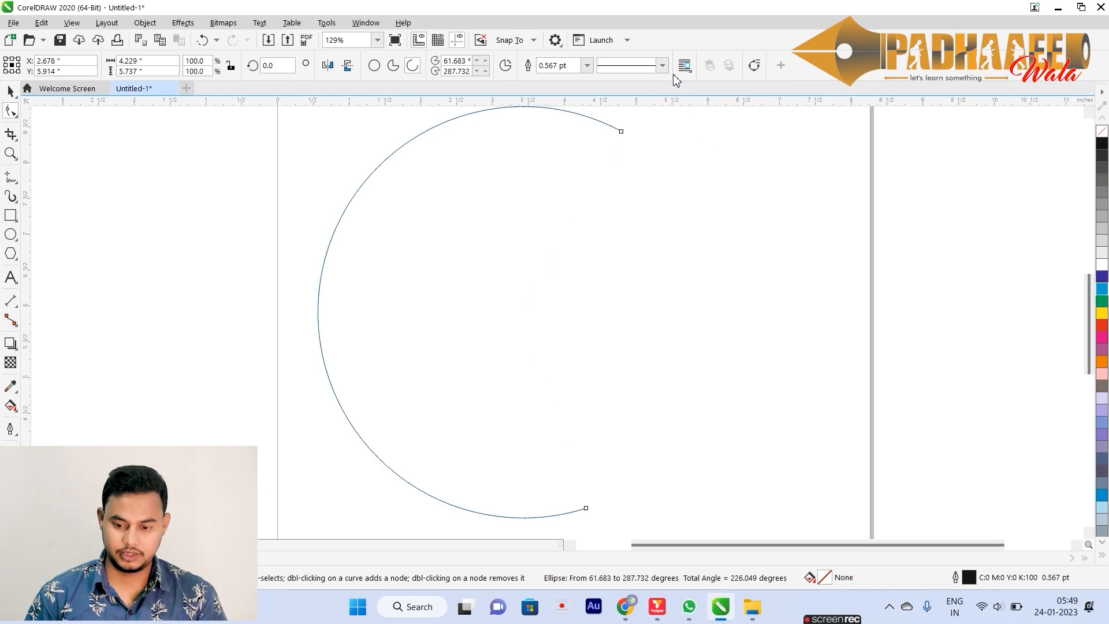
Step: Thicken the arc's outline, trying 10 pt first and settling on 24 pt
{"action": "left_click", "coordinate": [587, 65]}
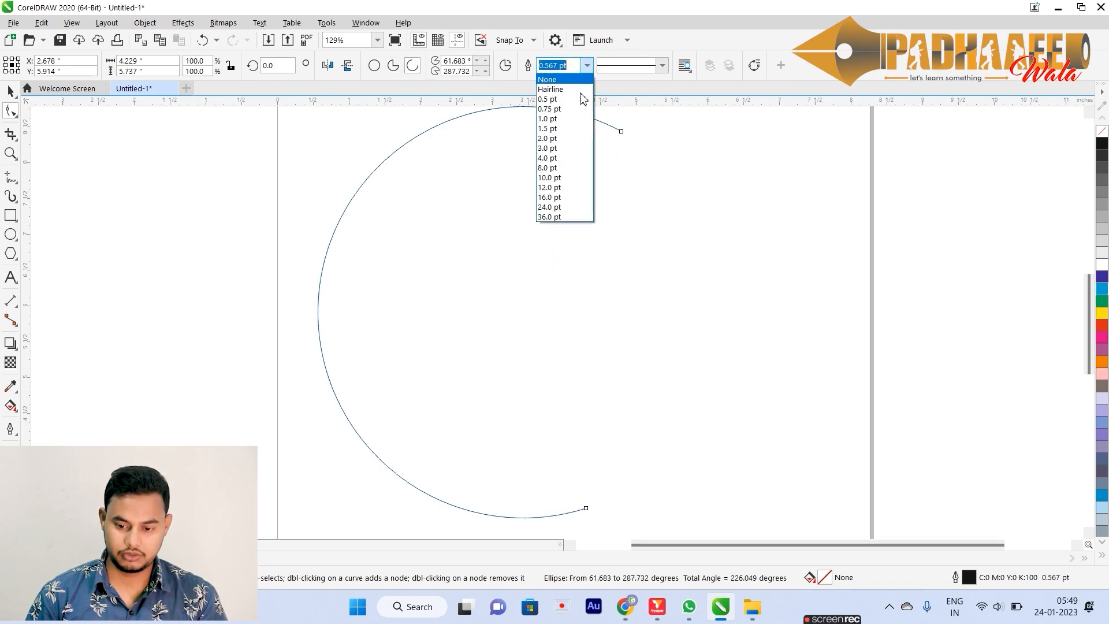
{"action": "left_click", "coordinate": [563, 178]}
{"action": "left_click", "coordinate": [587, 66]}
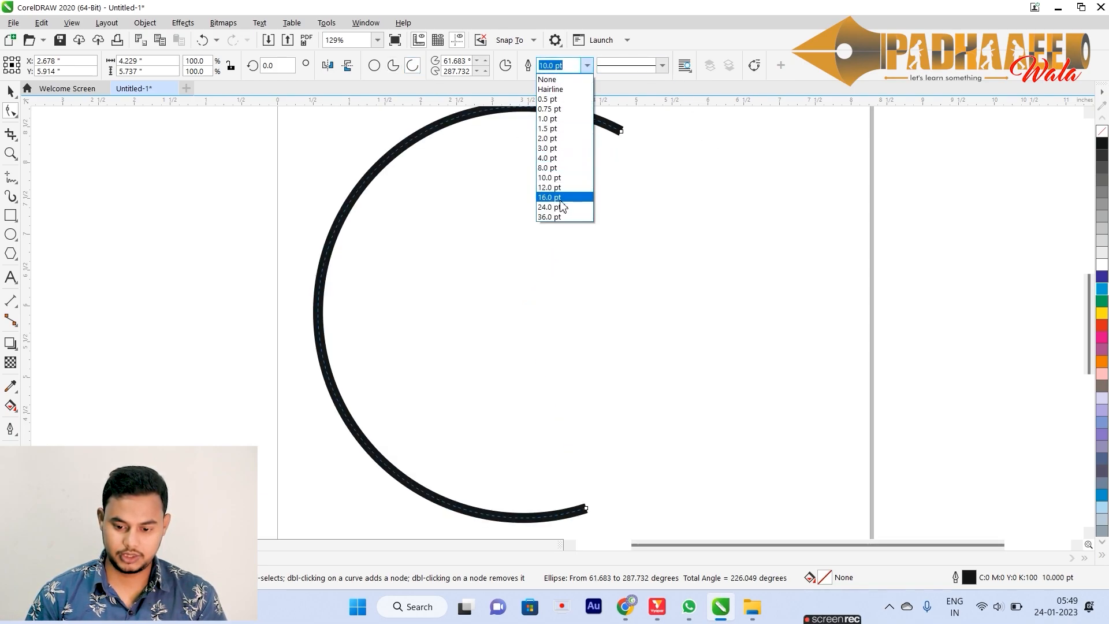
{"action": "left_click", "coordinate": [563, 207]}
{"action": "key", "text": "space"}
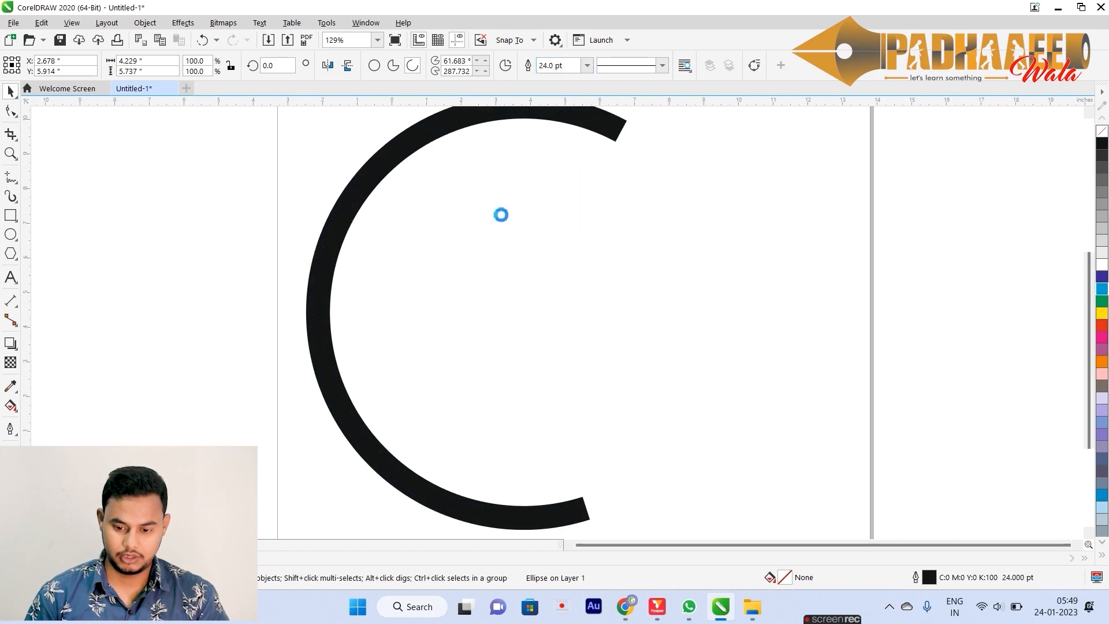
Step: Scale the arc down to about 73% and color both its fill and its outline orange
{"action": "scroll", "coordinate": [498, 212], "scroll_direction": "down", "scroll_amount": 2}
{"action": "left_click_drag", "start_coordinate": [564, 162], "coordinate": [522, 211]}
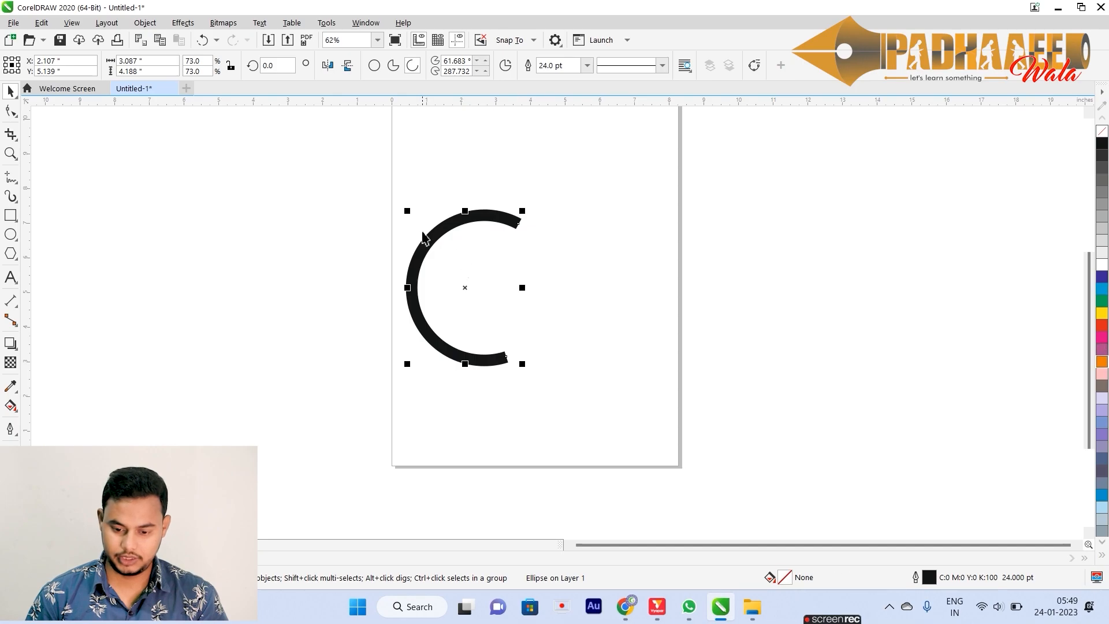
{"action": "left_click", "coordinate": [1101, 361]}
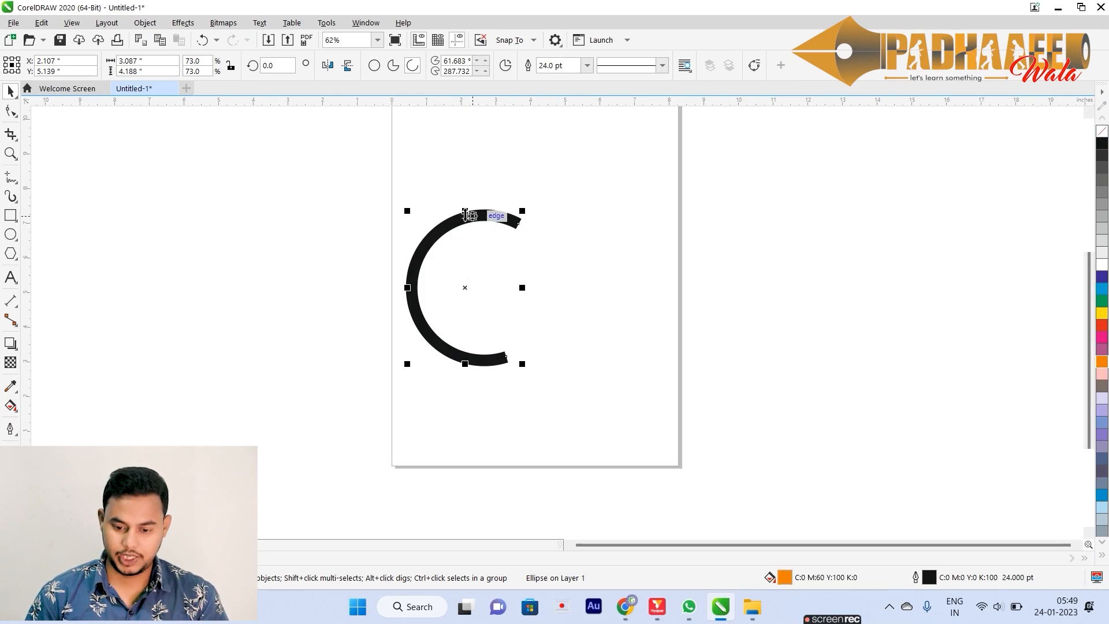
{"action": "right_click", "coordinate": [1102, 363]}
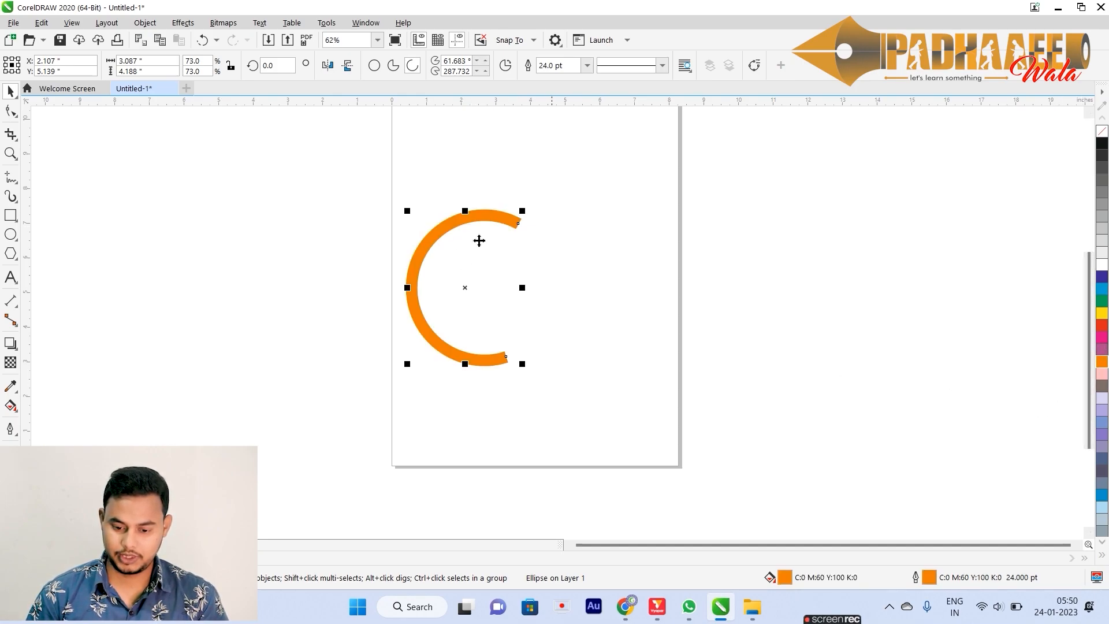
Step: Make a smaller copy of the orange arc at about 66% scale and color its fill and outline green
{"action": "left_click_drag", "start_coordinate": [522, 211], "coordinate": [516, 261]}
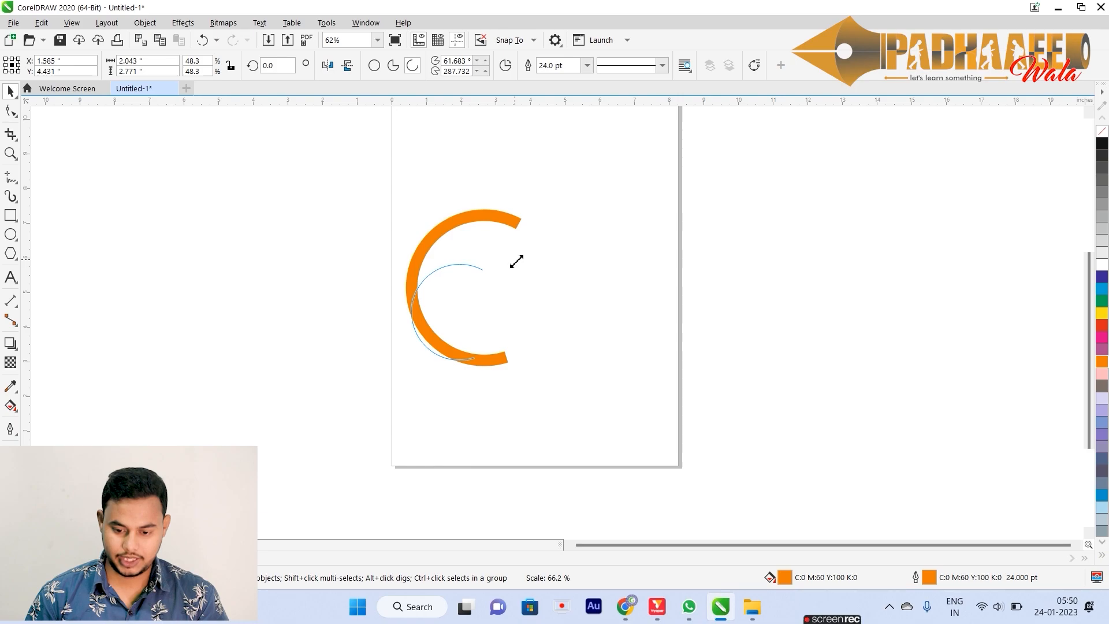
{"action": "left_click_drag", "start_coordinate": [517, 261], "coordinate": [512, 256]}
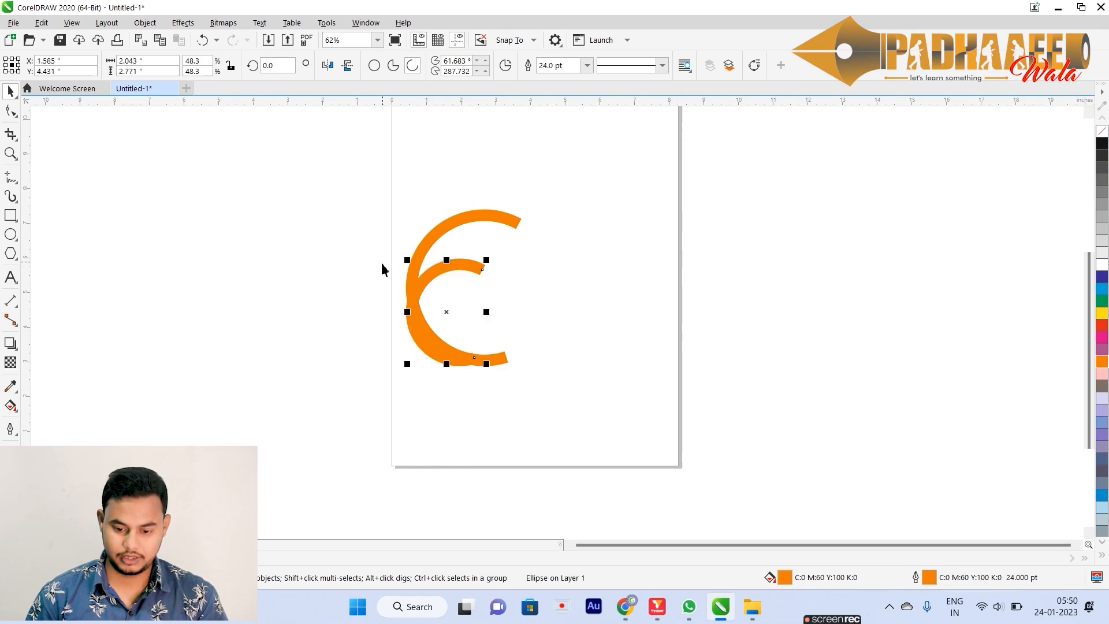
{"action": "left_click", "coordinate": [1102, 303]}
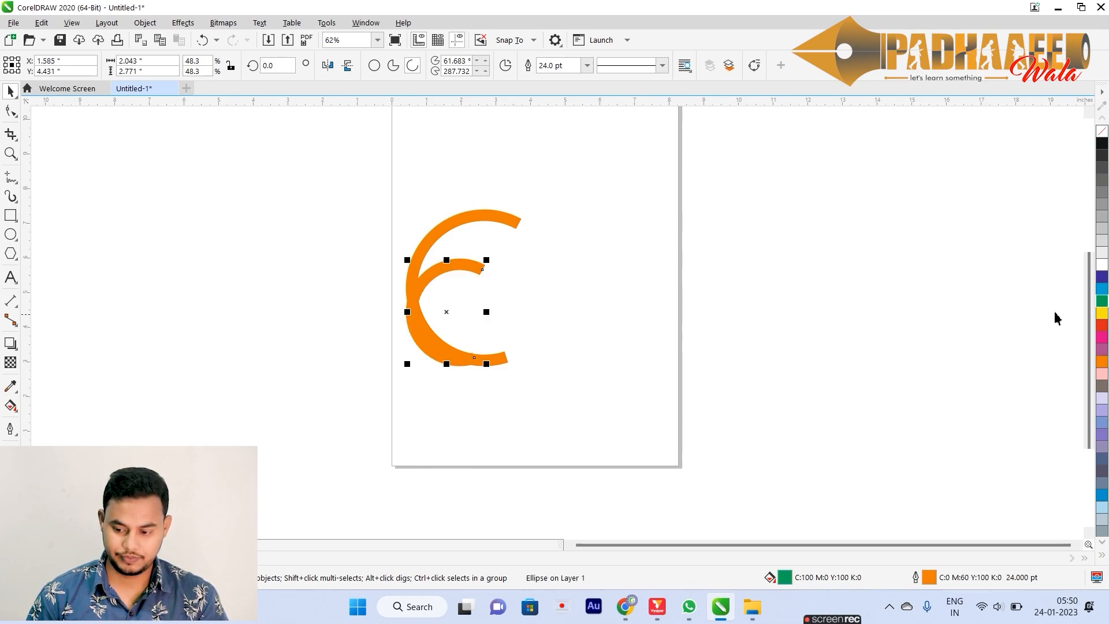
{"action": "right_click", "coordinate": [1102, 304]}
Step: Position the green arc inside the orange one so that their lower ends overlap
{"action": "left_click_drag", "start_coordinate": [478, 286], "coordinate": [504, 285]}
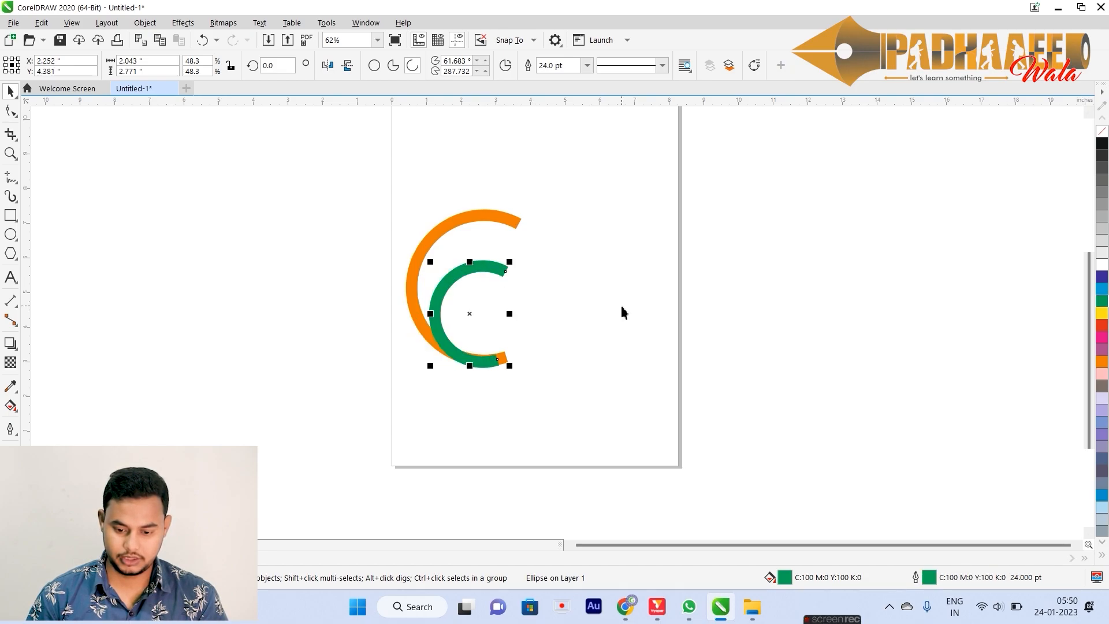
{"action": "left_click", "coordinate": [621, 312]}
{"action": "left_click_drag", "start_coordinate": [440, 317], "coordinate": [448, 319]}
{"action": "left_click", "coordinate": [599, 308]}
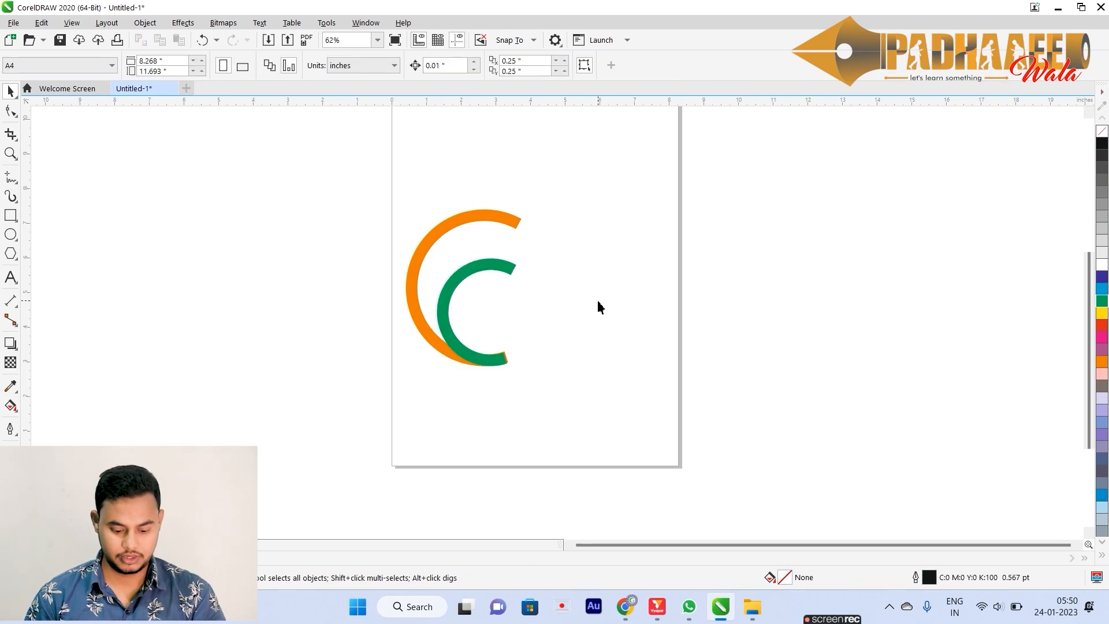
{"action": "scroll", "coordinate": [598, 308], "scroll_direction": "up", "scroll_amount": 4}
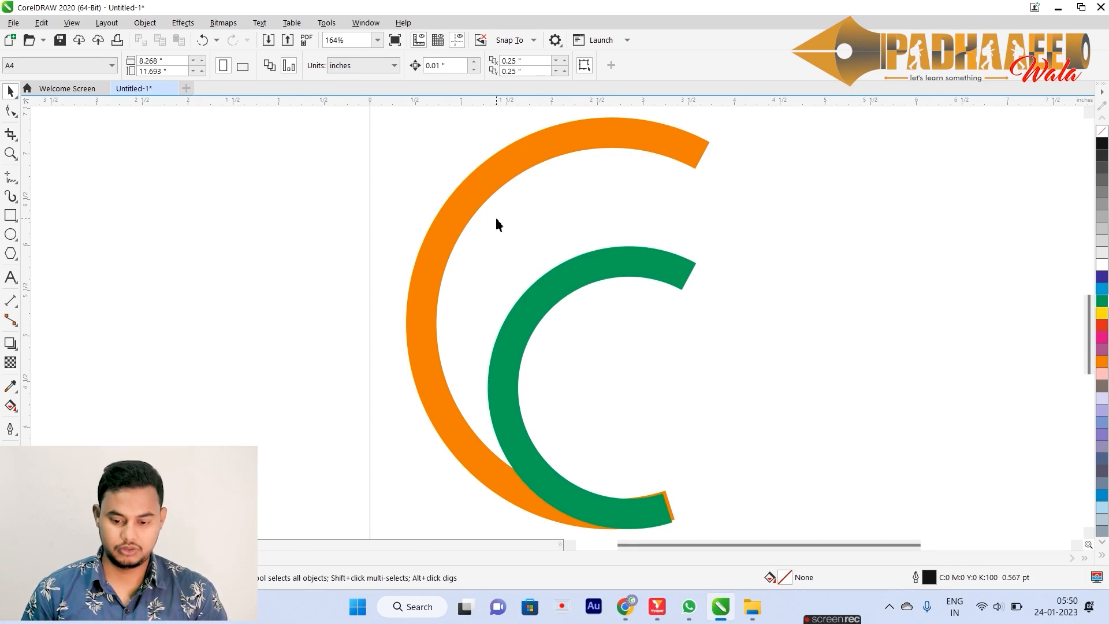
Step: Select both the orange and green arcs and delete them
{"action": "key", "text": "ctrl+a"}
{"action": "left_click", "coordinate": [550, 291]}
{"action": "key", "text": "ctrl+a"}
{"action": "key", "text": "Delete"}
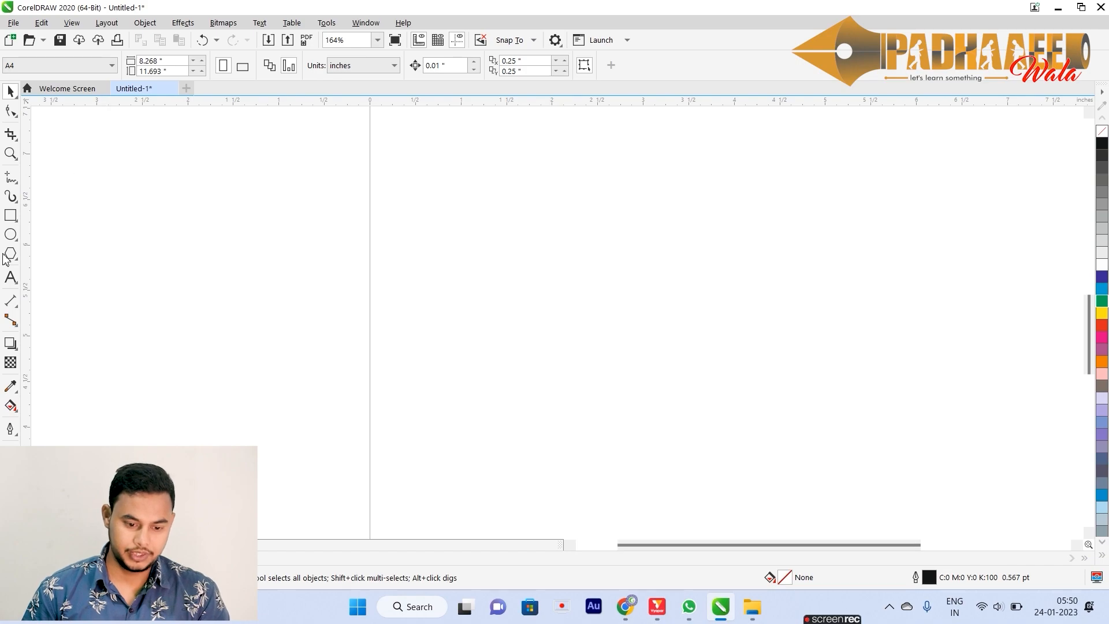
Step: Add the artistic text "a" on the page and leave it selected as an object
{"action": "left_click", "coordinate": [11, 277]}
{"action": "left_click", "coordinate": [488, 251]}
{"action": "type", "text": "a"}
{"action": "key", "text": "ctrl+space"}
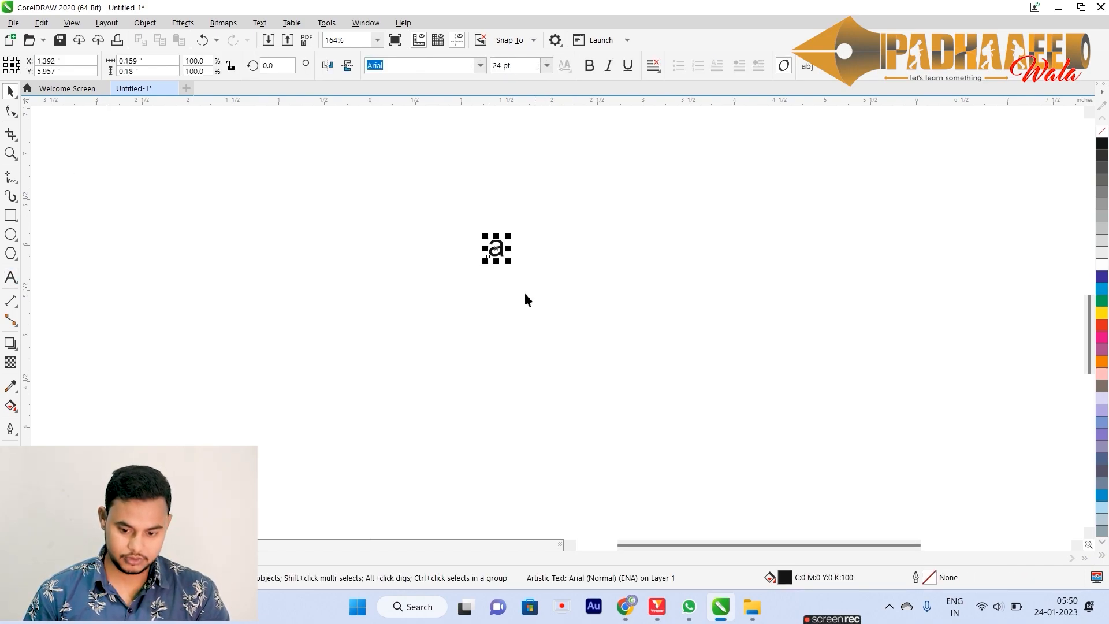
Step: Enlarge the letter "a" to about 284 pt and reposition it on the page
{"action": "left_click_drag", "start_coordinate": [509, 260], "coordinate": [747, 436]}
{"action": "left_click_drag", "start_coordinate": [622, 289], "coordinate": [653, 268]}
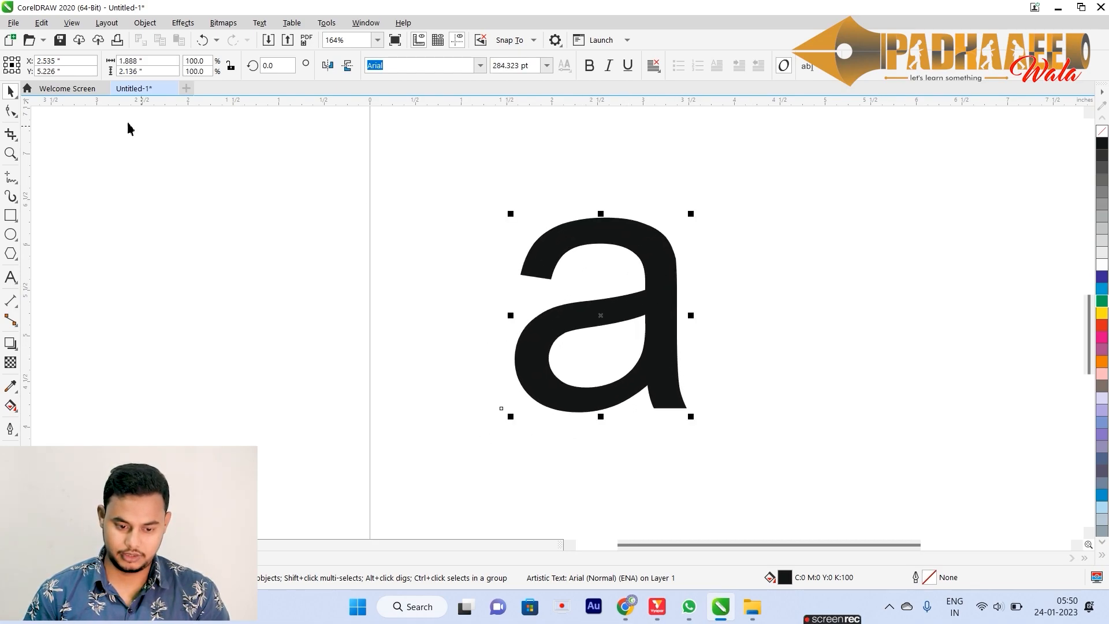
Step: Reopen the enlarged text for editing and erase the letter "a"
{"action": "left_click", "coordinate": [11, 110]}
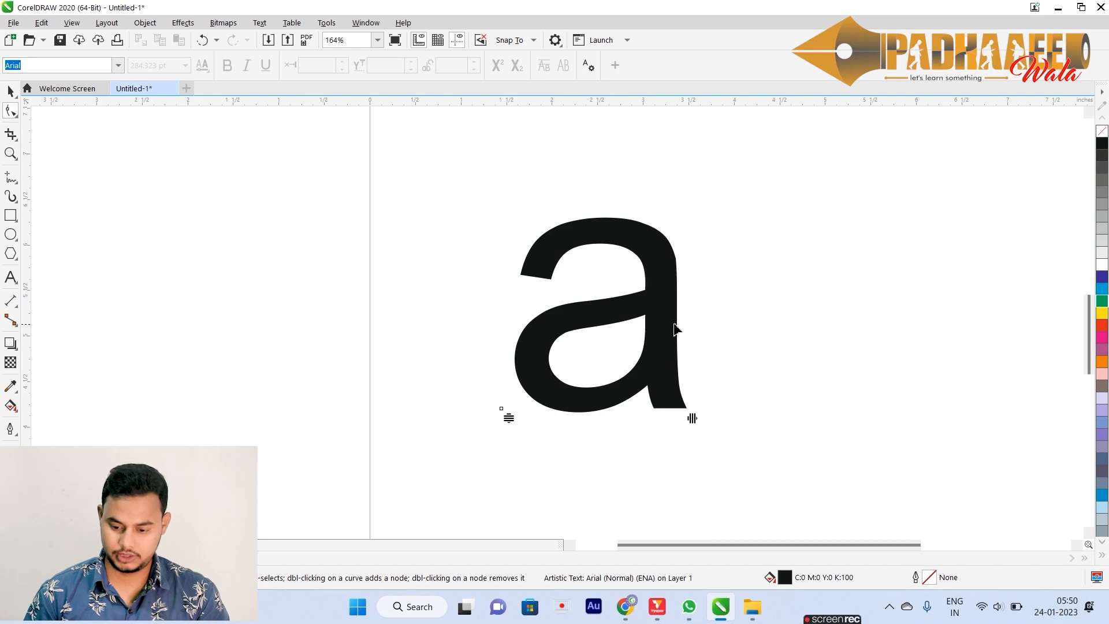
{"action": "key", "text": "F8"}
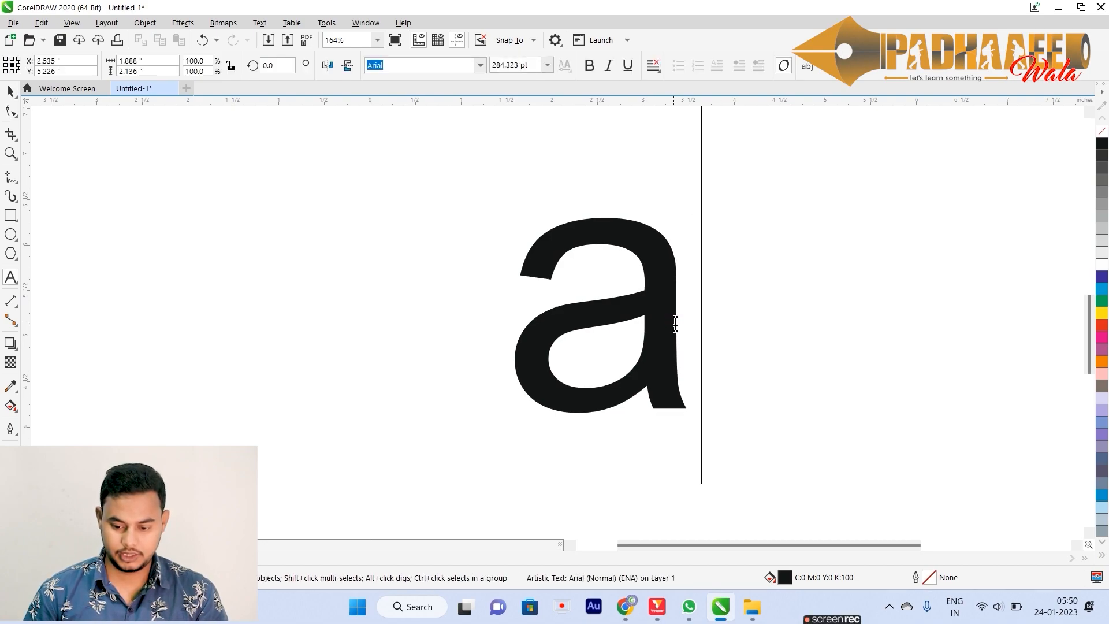
{"action": "key", "text": "BackSpace"}
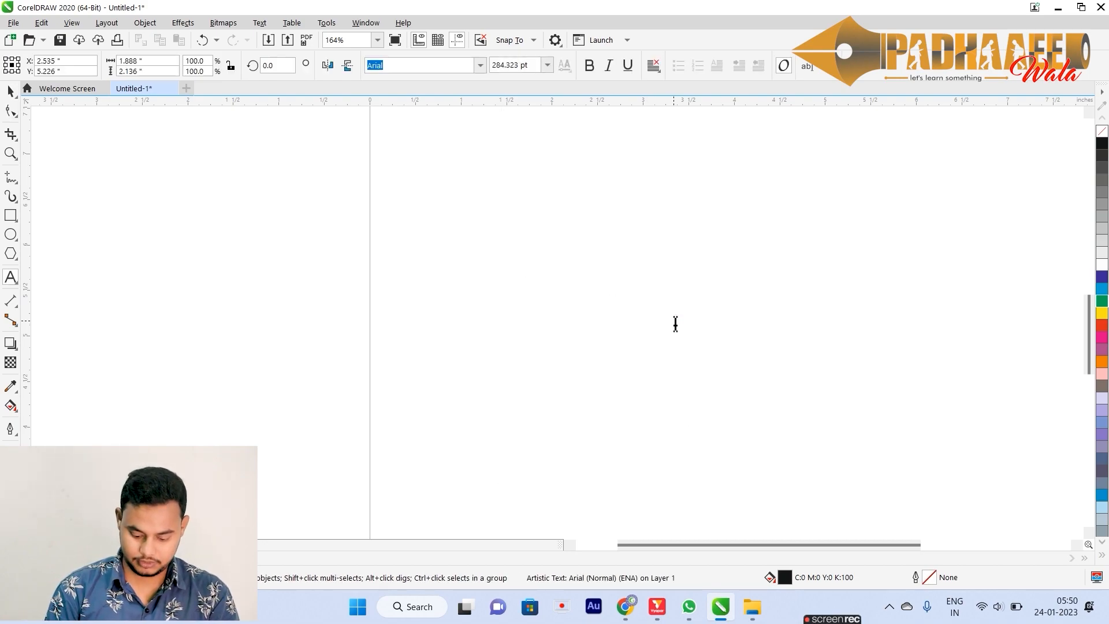
{"action": "type", "text": "cOREL"}
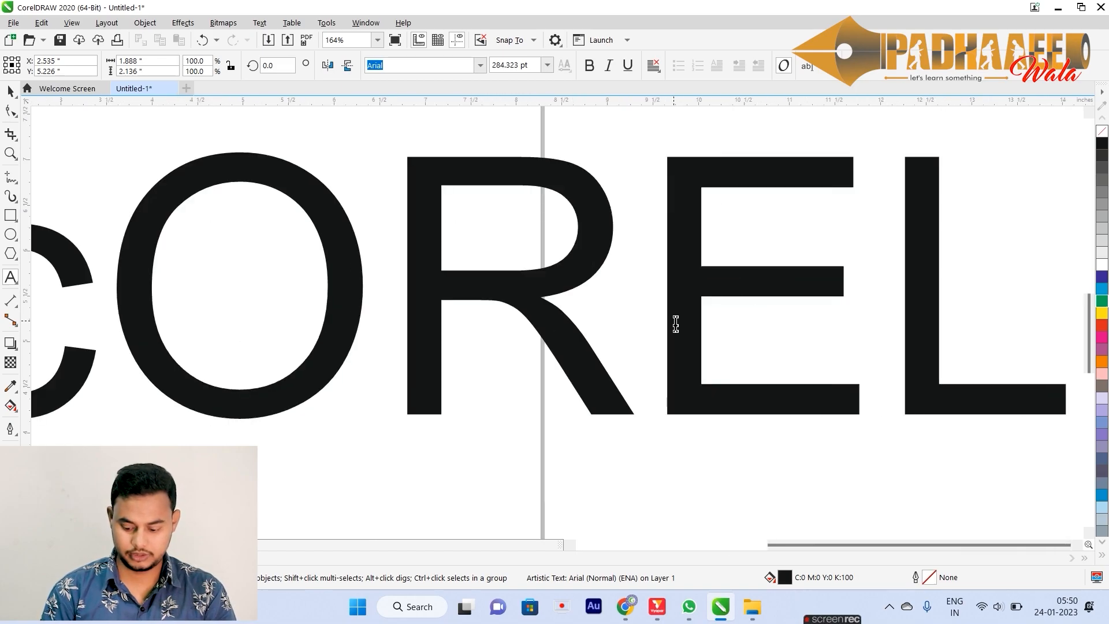
{"action": "key", "text": "BackSpace"}
{"action": "key", "text": "BackSpace"}
{"action": "key", "text": "BackSpace"}
{"action": "key", "text": "BackSpace"}
{"action": "key", "text": "BackSpace"}
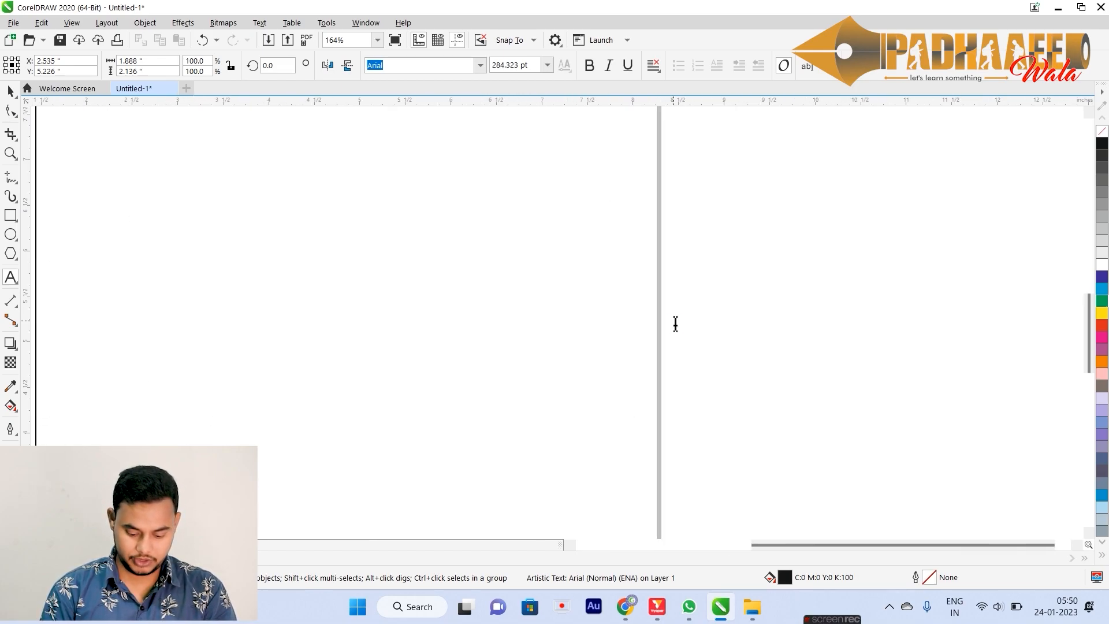
{"action": "type", "text": "CPRE;"}
{"action": "key", "text": "BackSpace"}
{"action": "key", "text": "BackSpace"}
{"action": "key", "text": "BackSpace"}
{"action": "key", "text": "BackSpace"}
{"action": "key", "text": "BackSpace"}
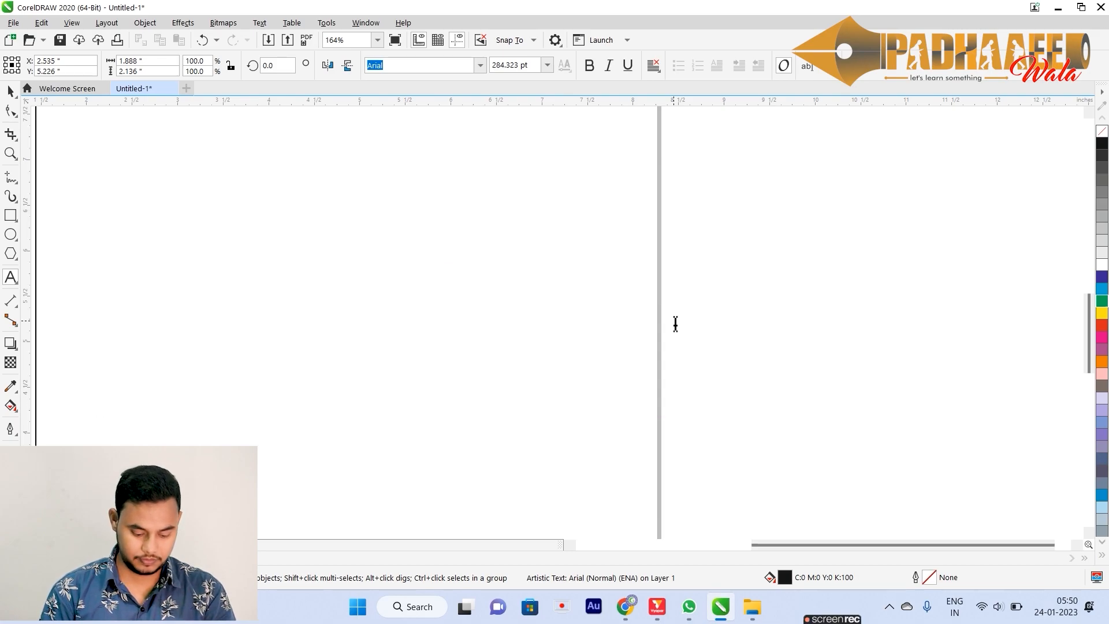
Step: Enter "Coreldraw" in the emptied text object and leave it selected as an object
{"action": "type", "text": "Corel"}
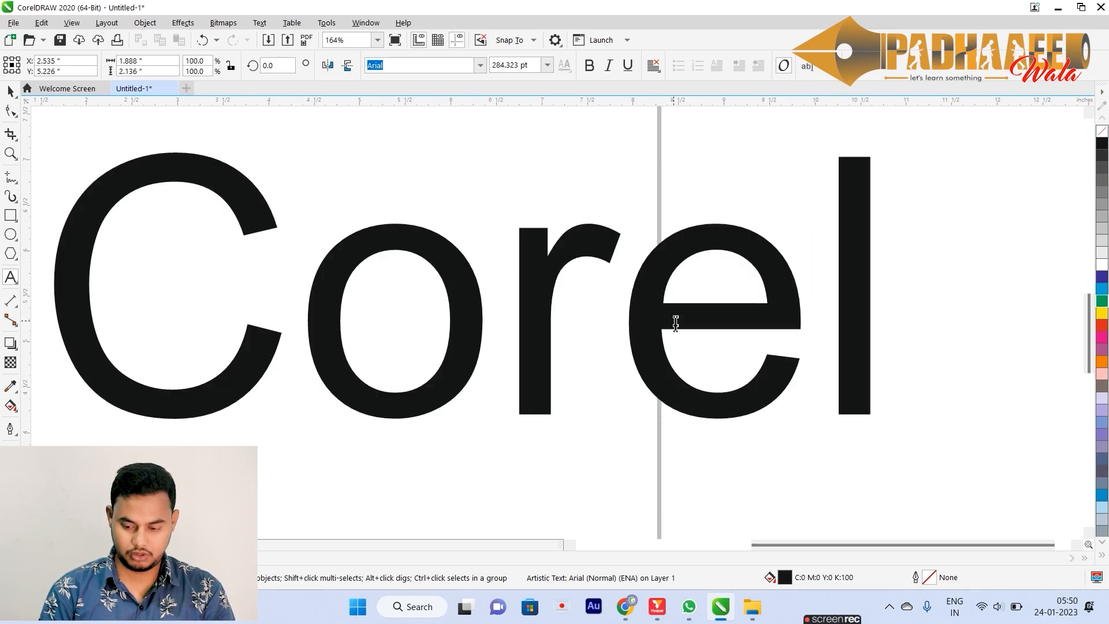
{"action": "type", "text": "draw"}
{"action": "key", "text": "ctrl+space"}
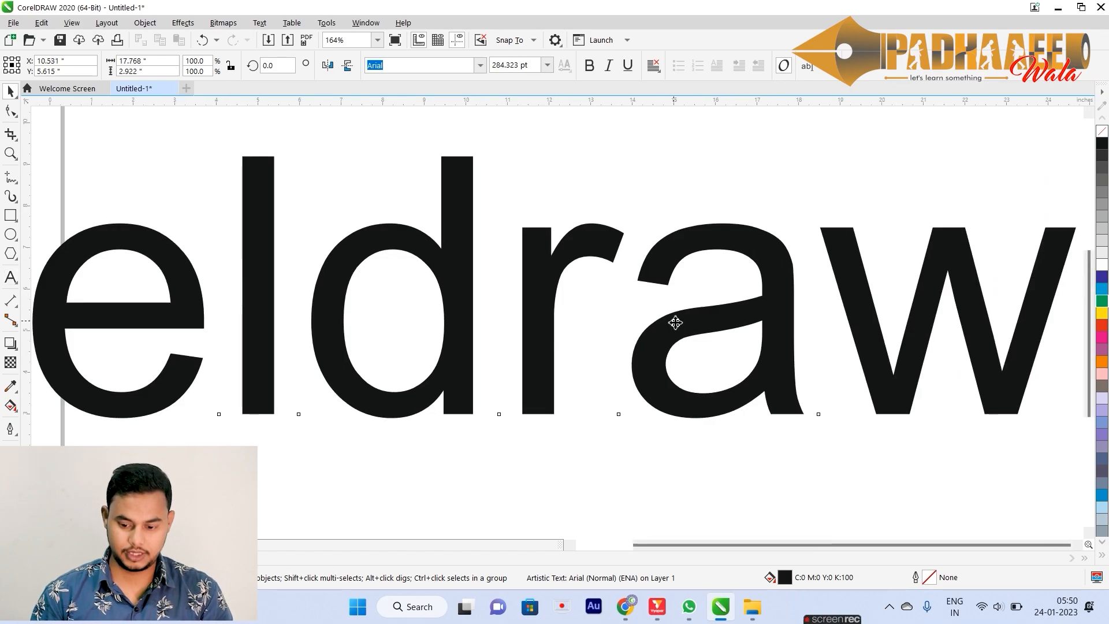
{"action": "scroll", "coordinate": [676, 323], "scroll_direction": "down", "scroll_amount": 2}
{"action": "scroll", "coordinate": [675, 321], "scroll_direction": "down", "scroll_amount": 2}
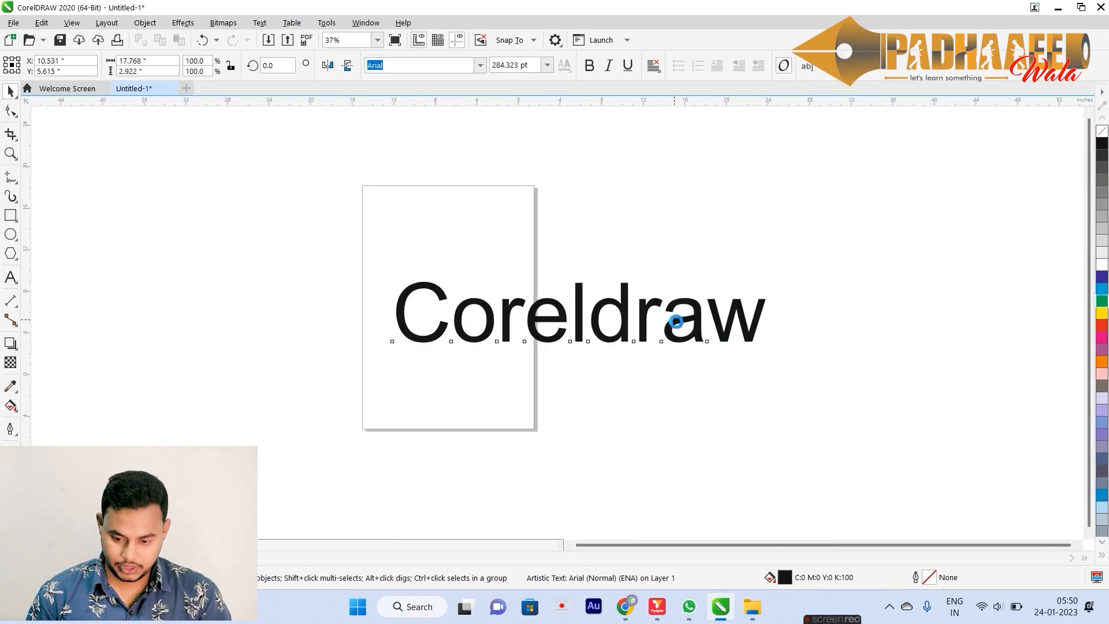
{"action": "scroll", "coordinate": [673, 320], "scroll_direction": "up", "scroll_amount": 2}
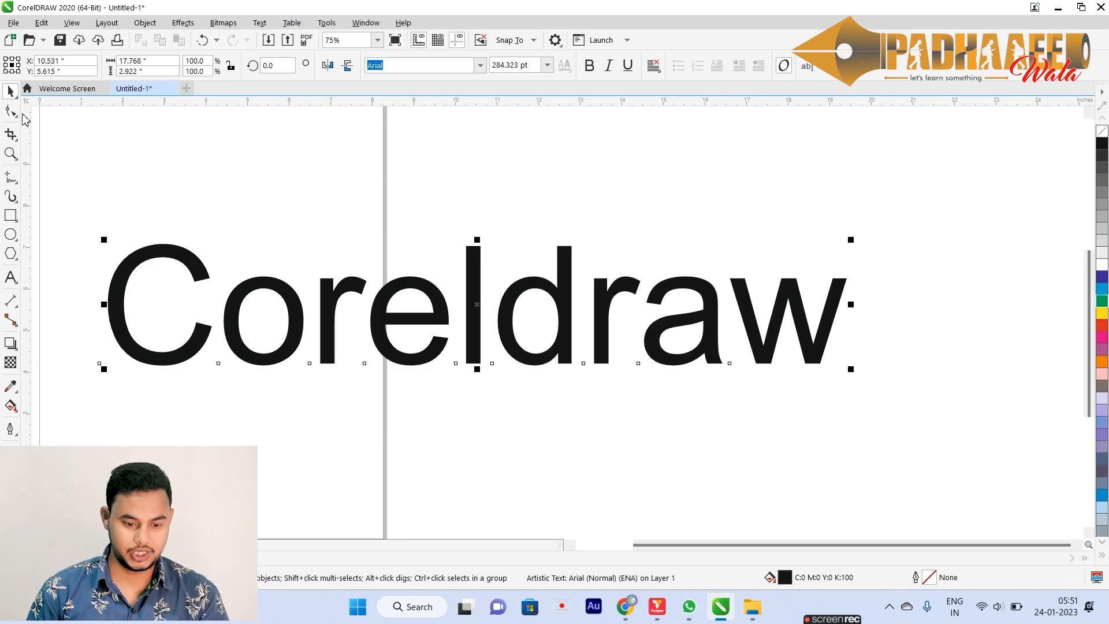
Step: Try widening the character spacing of "Coreldraw" with the Shape tool and undo the change
{"action": "left_click", "coordinate": [10, 110]}
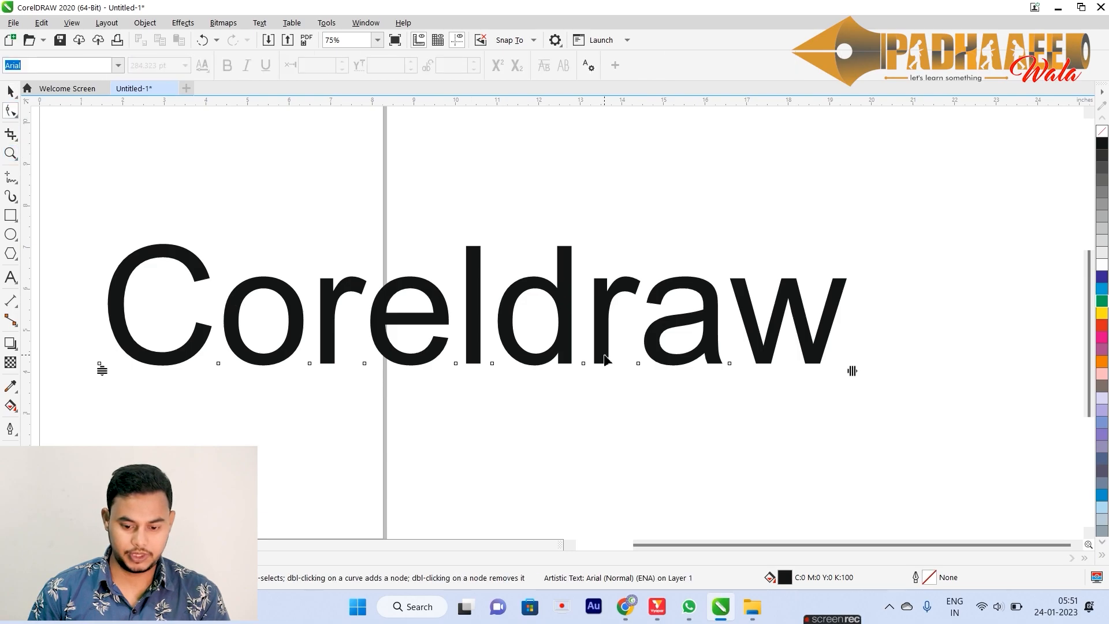
{"action": "left_click_drag", "start_coordinate": [854, 373], "coordinate": [1004, 373]}
{"action": "key", "text": "ctrl+z"}
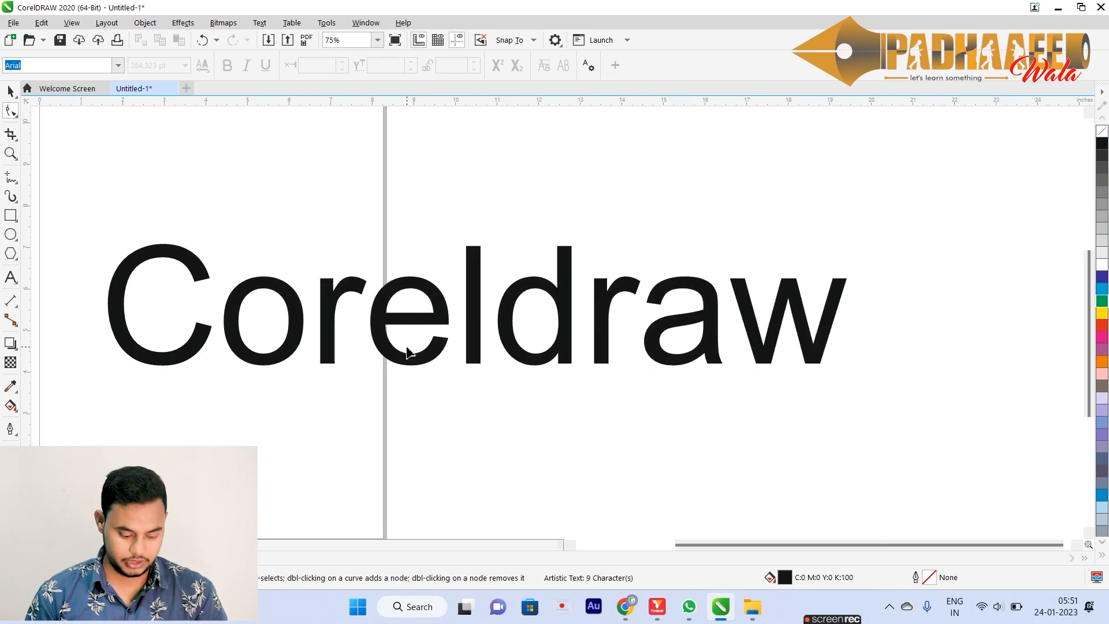
{"action": "key", "text": "space"}
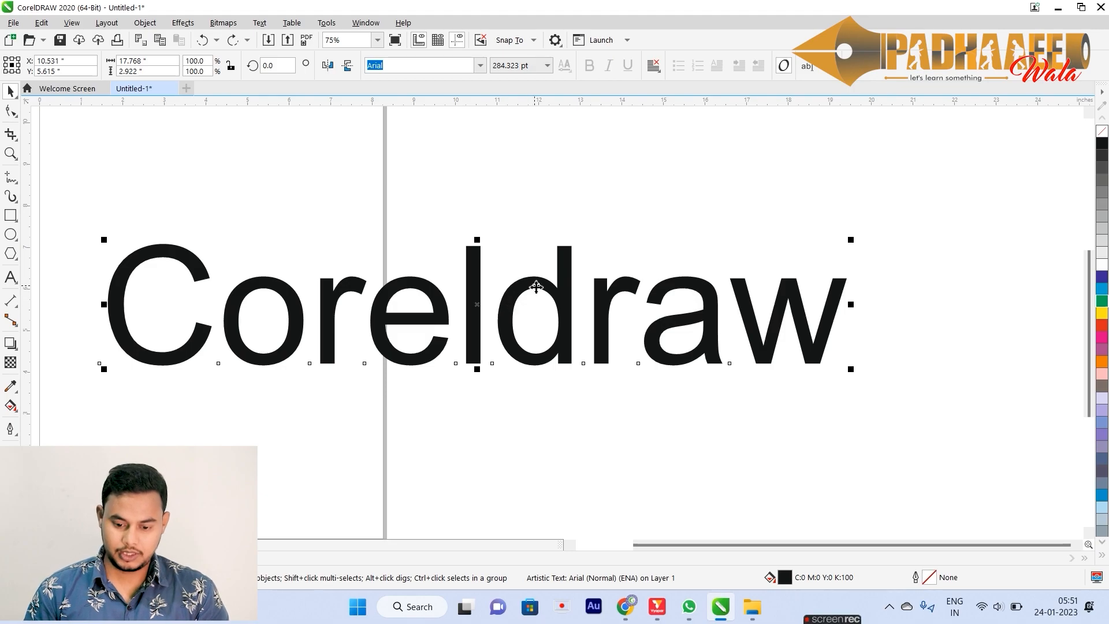
Step: Extend the text to "Coreldraw 2020" and scale it down to about 200 pt, repositioned within view
{"action": "double_click", "coordinate": [536, 287]}
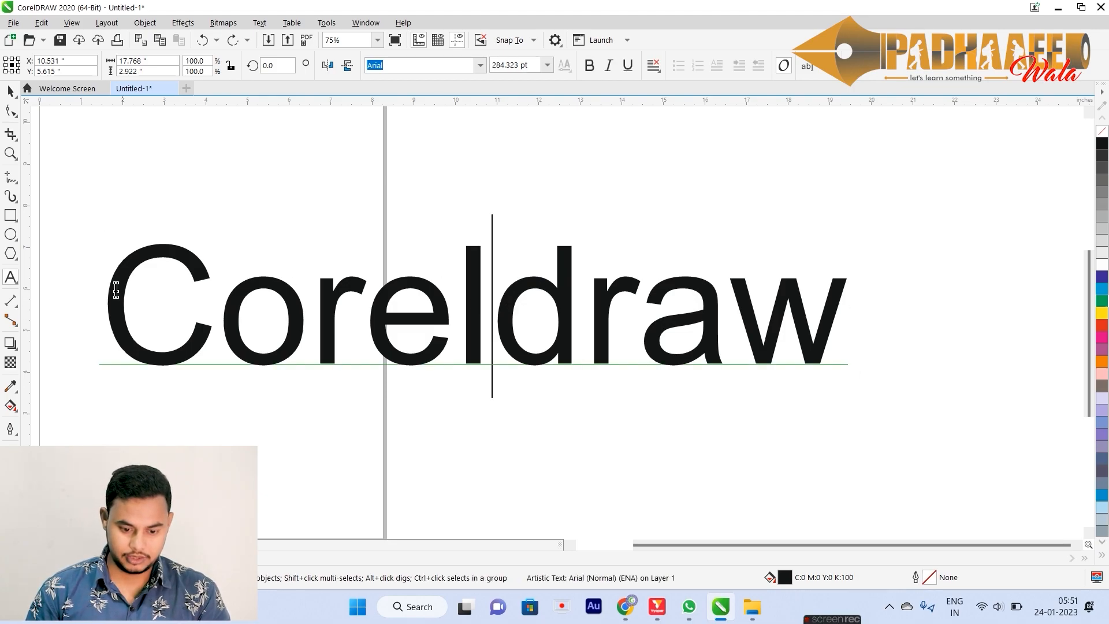
{"action": "left_click", "coordinate": [853, 289]}
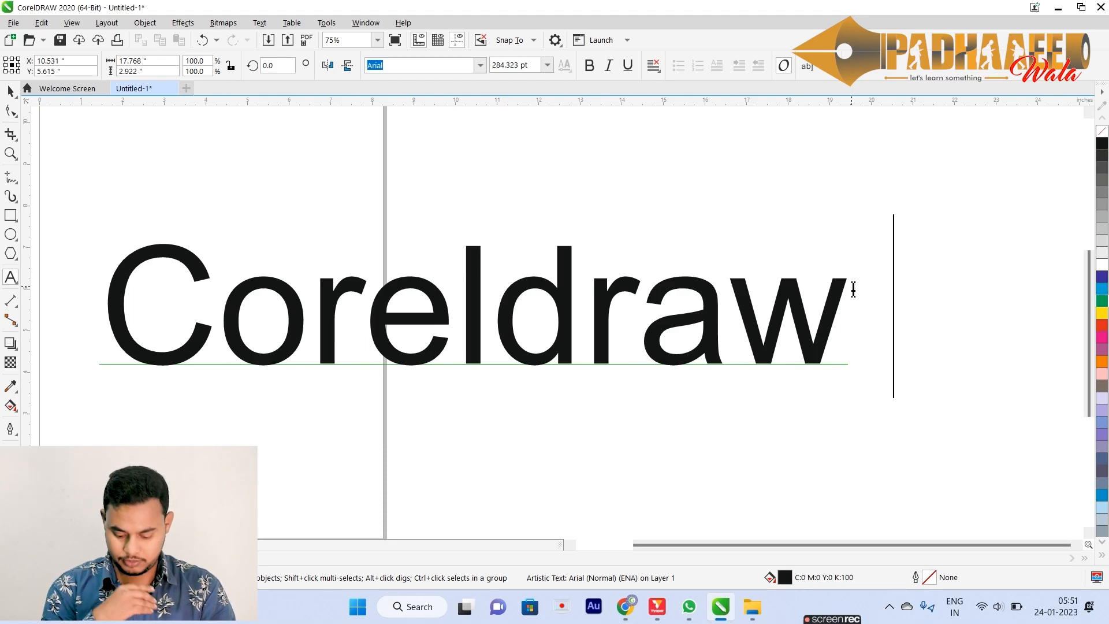
{"action": "type", "text": "2020"}
{"action": "key", "text": "ctrl+space"}
{"action": "left_click_drag", "start_coordinate": [1077, 372], "coordinate": [722, 388]}
{"action": "left_click_drag", "start_coordinate": [595, 265], "coordinate": [769, 278]}
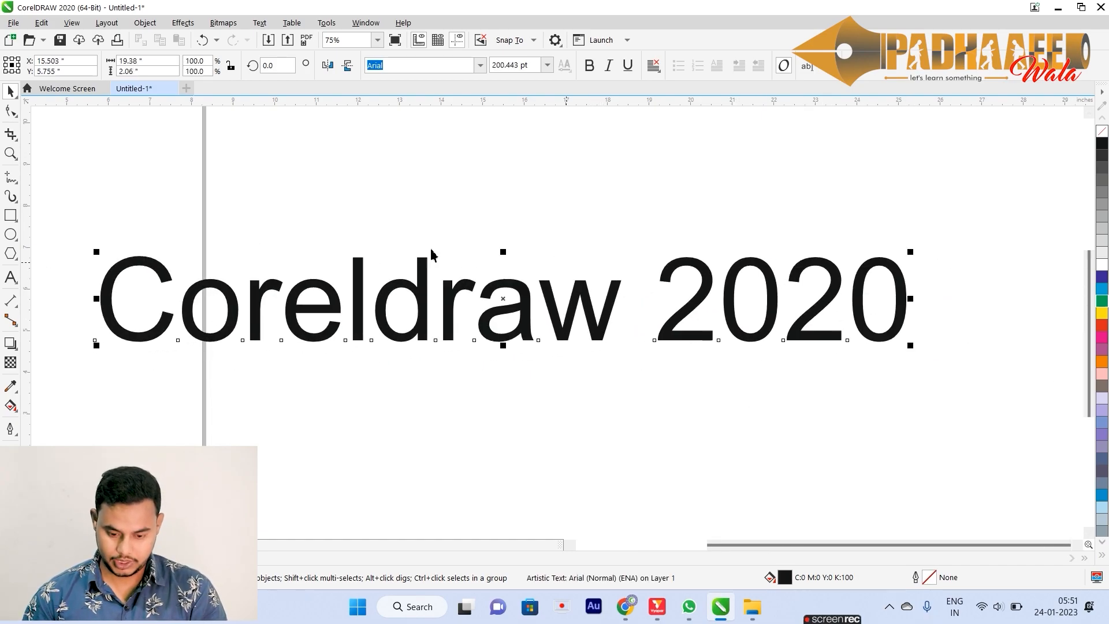
Step: Try tightening the character spacing of "Coreldraw 2020" with the Shape tool and undo it
{"action": "left_click", "coordinate": [10, 111]}
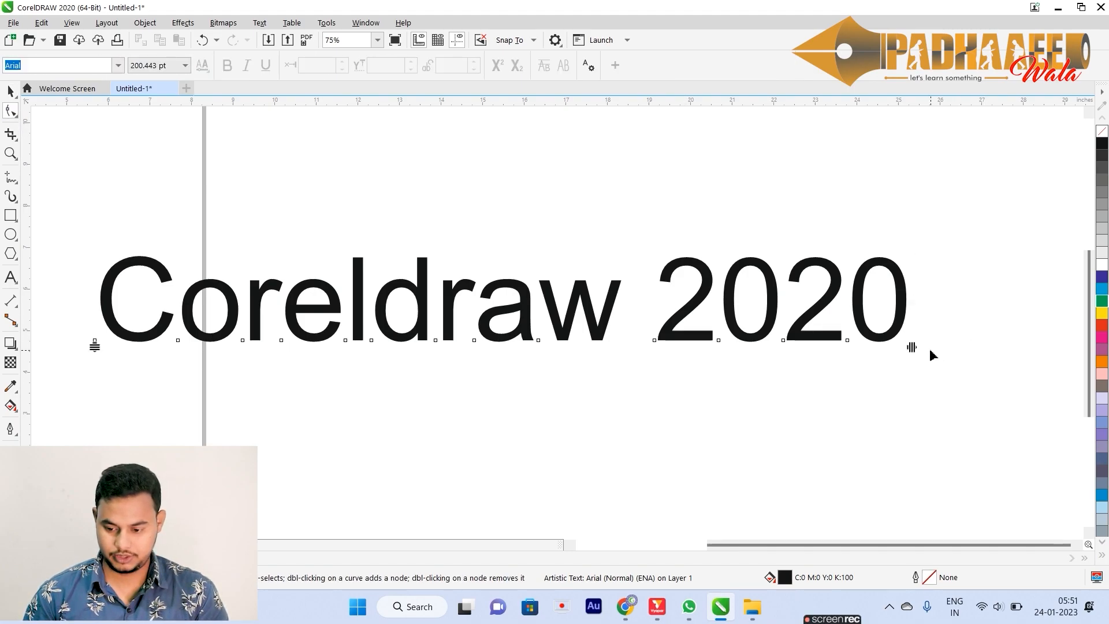
{"action": "left_click_drag", "start_coordinate": [915, 348], "coordinate": [738, 389]}
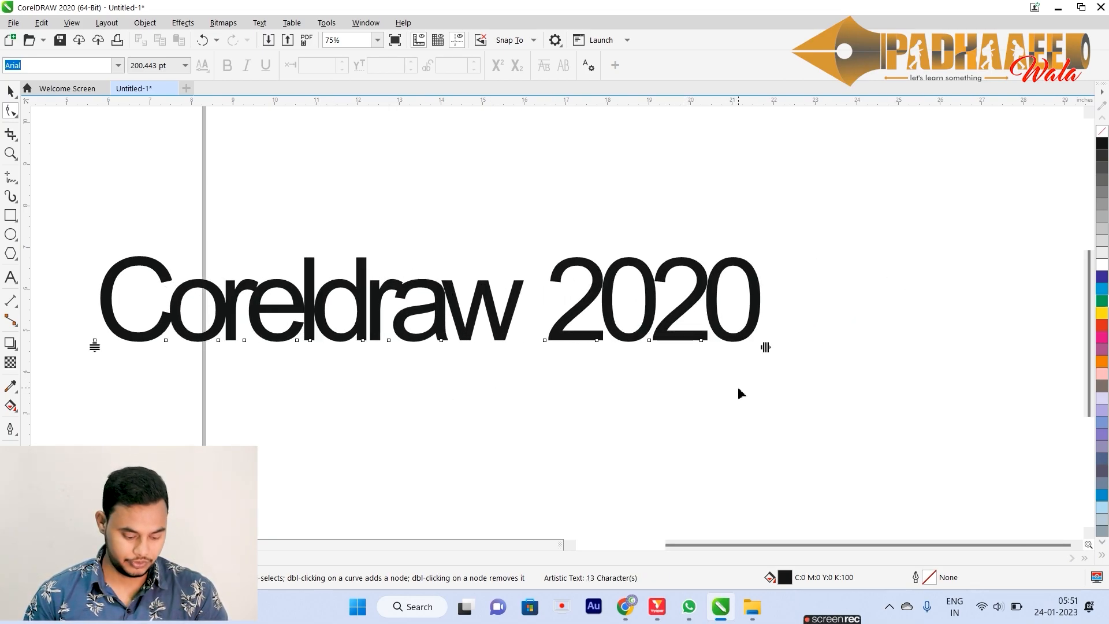
{"action": "key", "text": "ctrl+z"}
{"action": "key", "text": "space"}
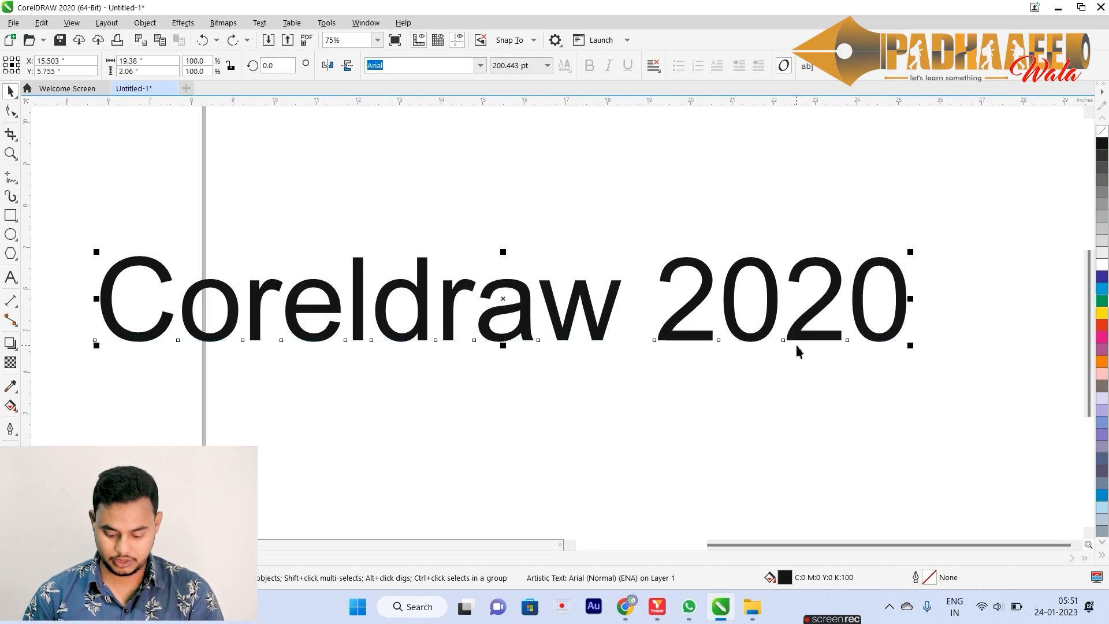
Step: Widen only the word gap between "Coreldraw" and "2020" with the Shape tool, making the text about 20.1 inches wide
{"action": "left_click", "coordinate": [11, 110]}
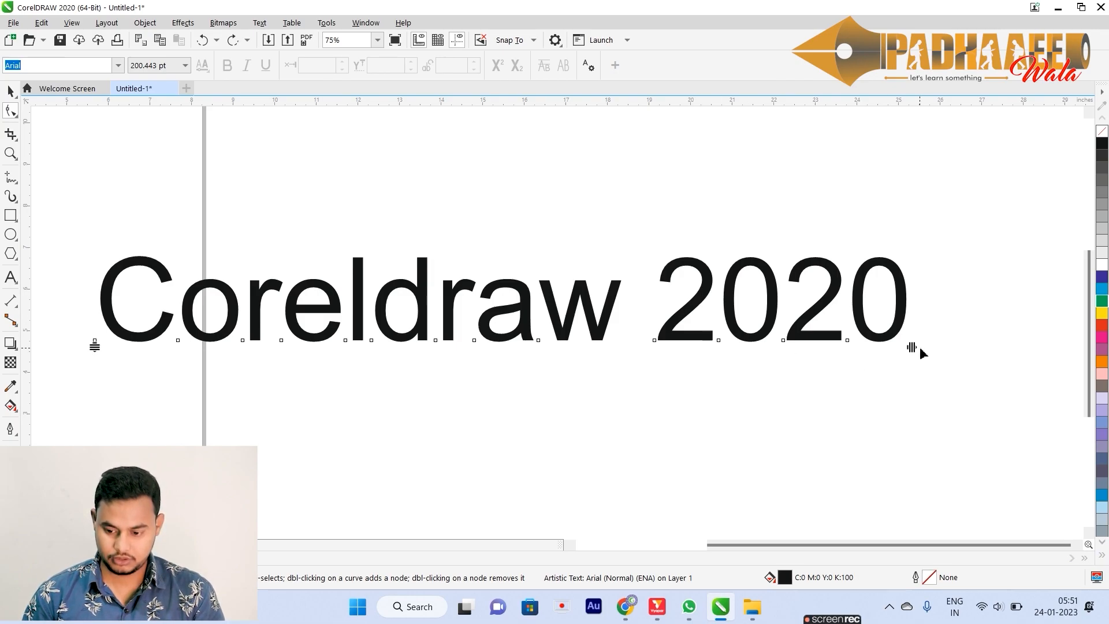
{"action": "left_click_drag", "start_coordinate": [914, 348], "coordinate": [939, 373]}
{"action": "key", "text": "space"}
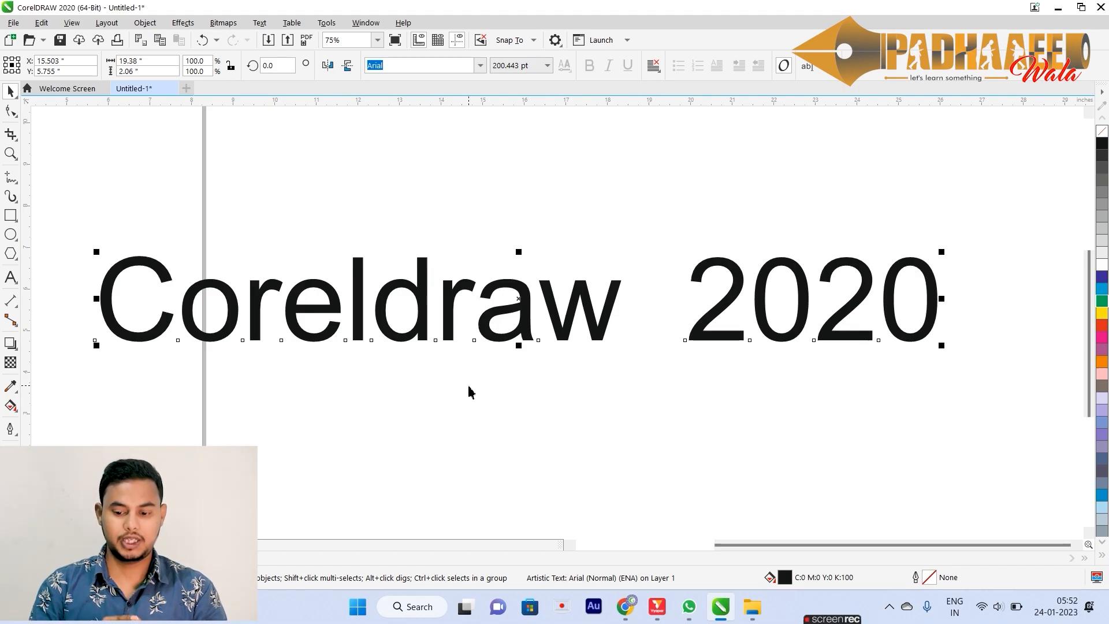
Step: Add two lines below "Coreldraw 2020" reading "dklajfdlfjaldf" and "fkmal;dfia;ldfk"
{"action": "double_click", "coordinate": [809, 282]}
{"action": "key", "text": "End"}
{"action": "key", "text": "Return"}
{"action": "type", "text": "dklajfdlfjaldf"}
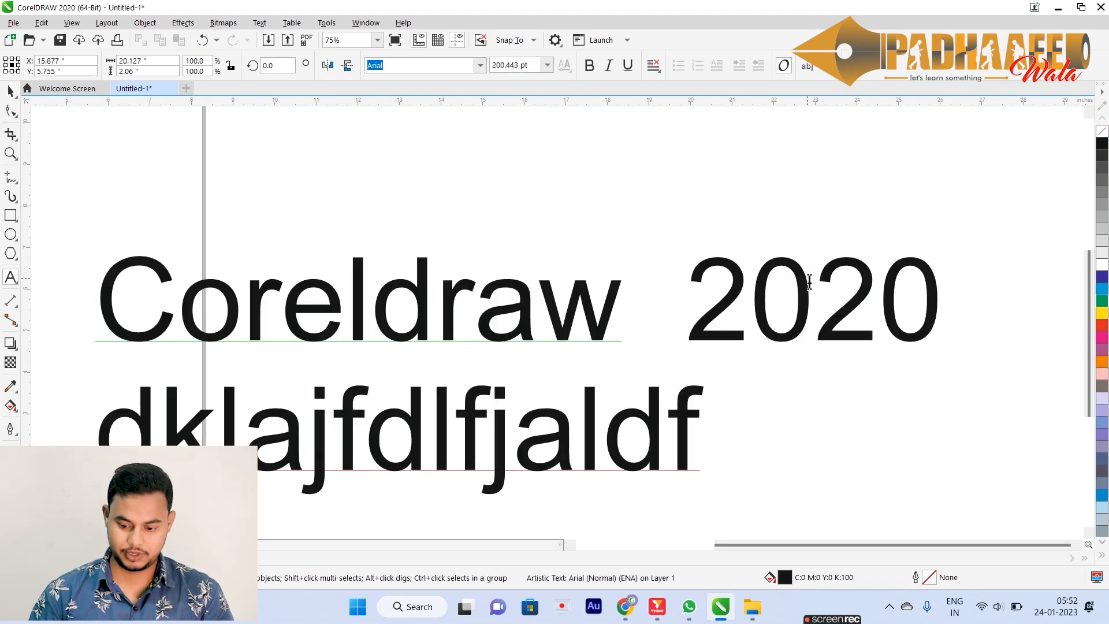
{"action": "key", "text": "Return"}
{"action": "type", "text": "fkmal;dfia;ldfk"}
{"action": "key", "text": "ctrl+space"}
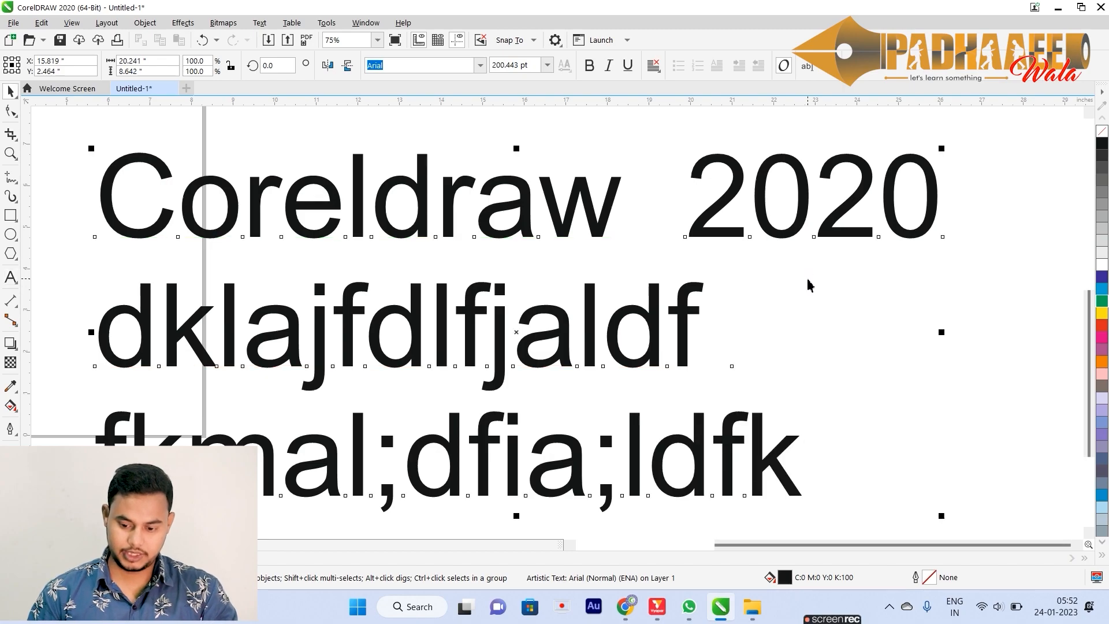
Step: Scale the three-line text down to about 92.5 pt and move it off the page to the right
{"action": "left_click_drag", "start_coordinate": [946, 516], "coordinate": [656, 418]}
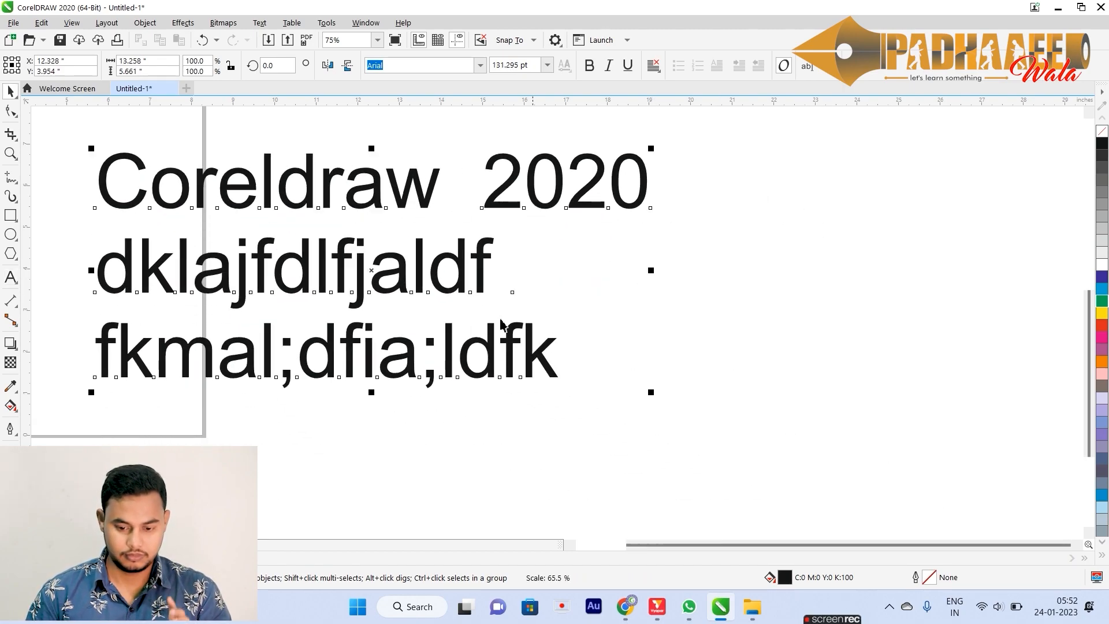
{"action": "left_click_drag", "start_coordinate": [469, 263], "coordinate": [687, 267]}
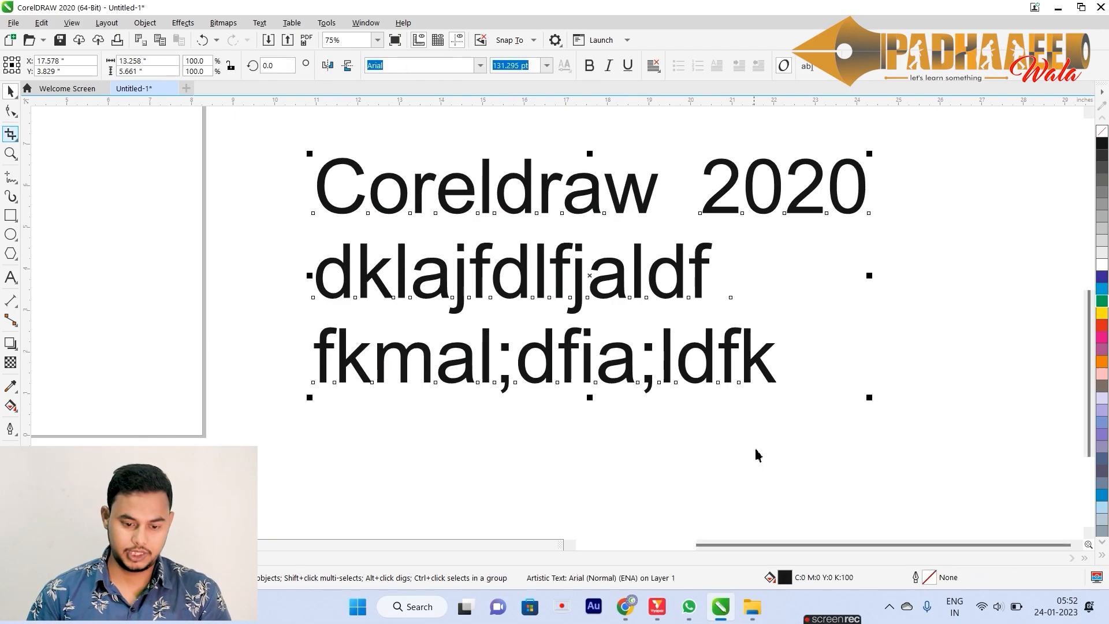
{"action": "left_click_drag", "start_coordinate": [870, 398], "coordinate": [705, 326]}
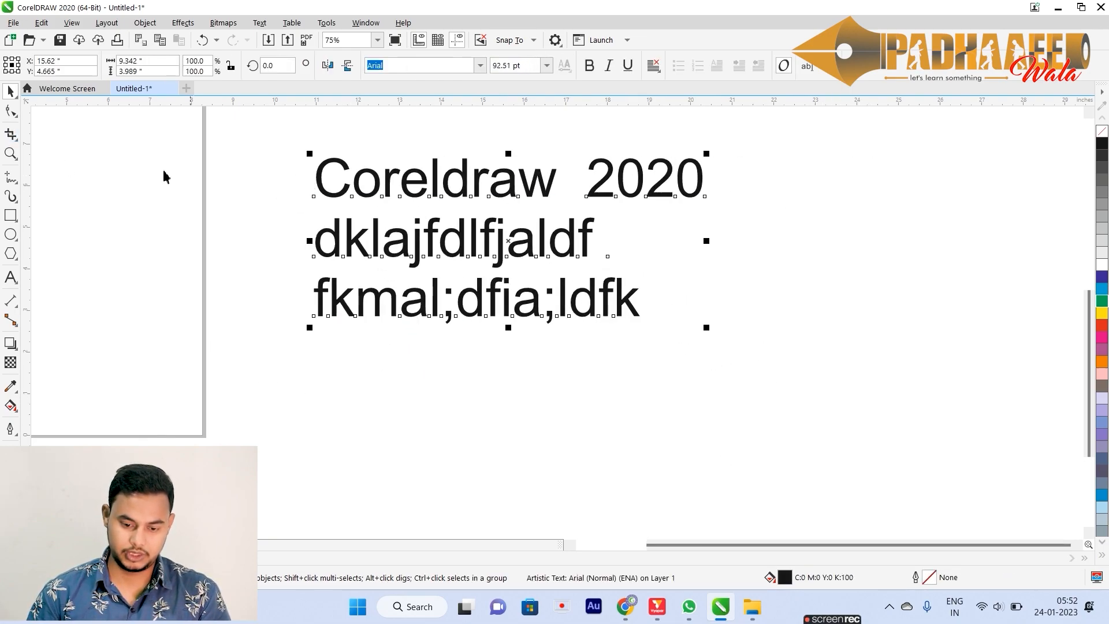
Step: Increase the line spacing of the three-line text with the Shape tool
{"action": "left_click", "coordinate": [11, 111]}
{"action": "left_click_drag", "start_coordinate": [309, 332], "coordinate": [354, 391]}
{"action": "key", "text": "space"}
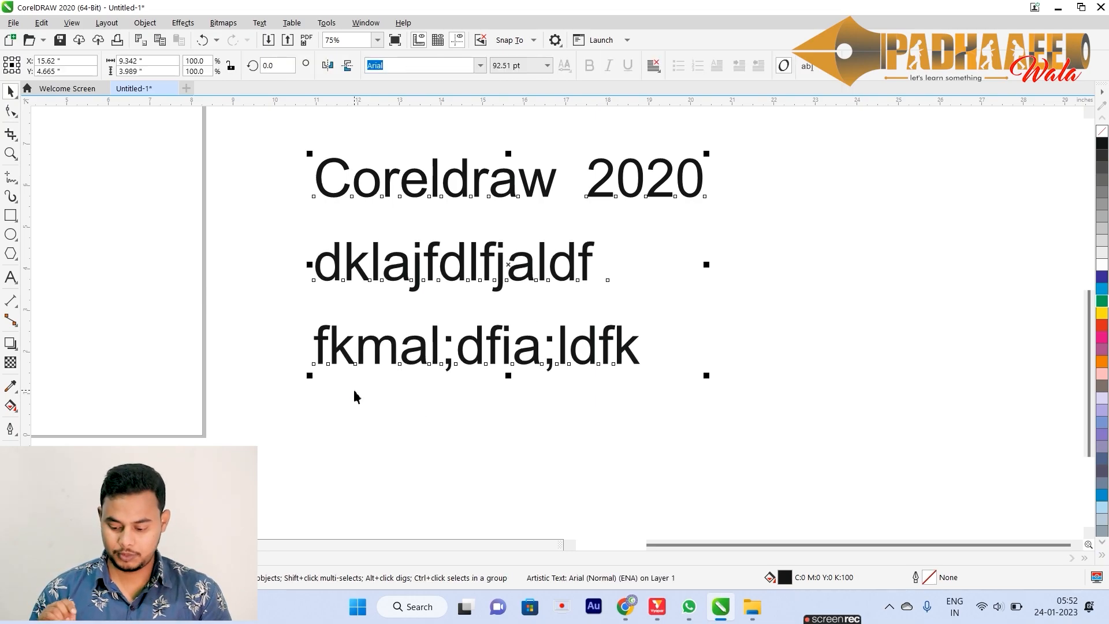
Step: Delete the three-line text and add new artistic text "a" beside the page
{"action": "key", "text": "Delete"}
{"action": "left_click", "coordinate": [10, 277]}
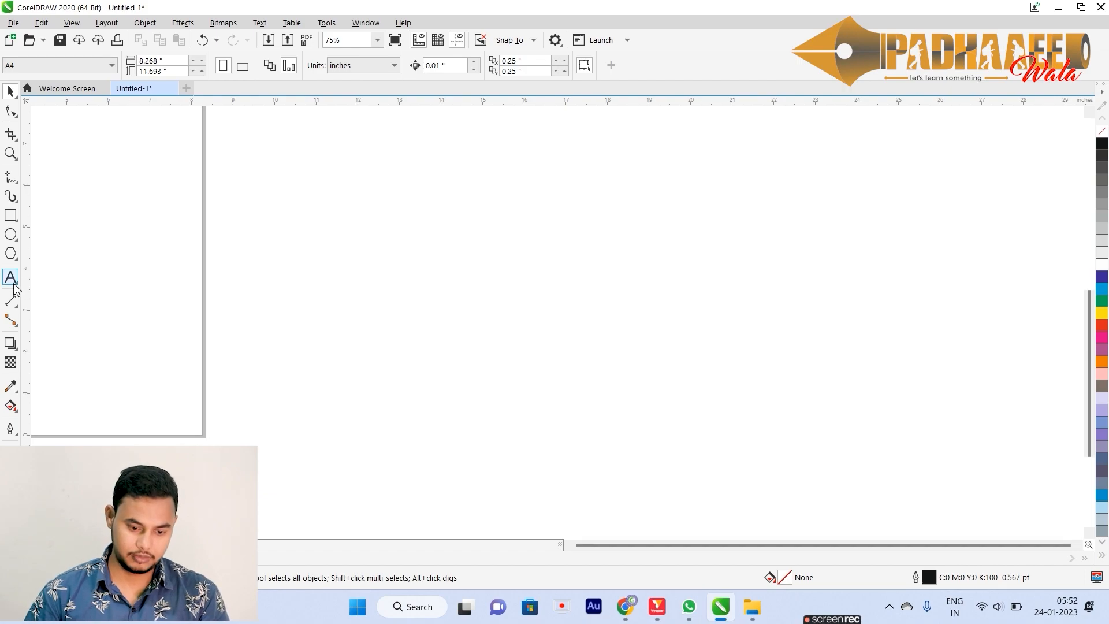
{"action": "left_click", "coordinate": [539, 230]}
{"action": "type", "text": "a"}
{"action": "key", "text": "ctrl+space"}
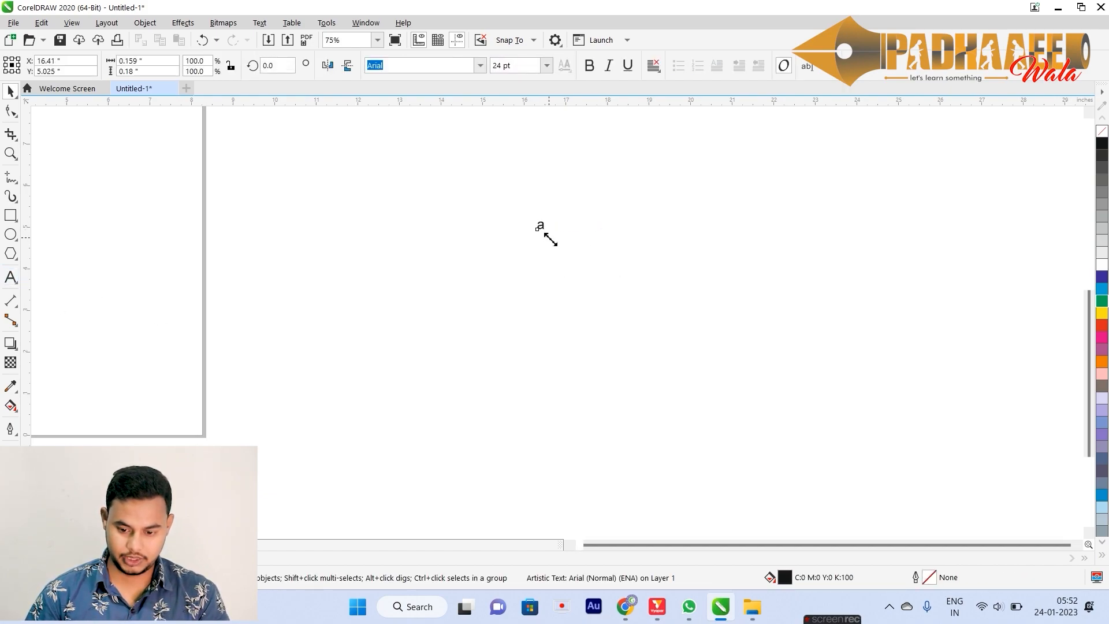
Step: Enlarge the new letter "a" to about 600 pt and move it within the empty area beside the page
{"action": "left_click_drag", "start_coordinate": [549, 238], "coordinate": [673, 326]}
{"action": "left_click_drag", "start_coordinate": [601, 198], "coordinate": [608, 279]}
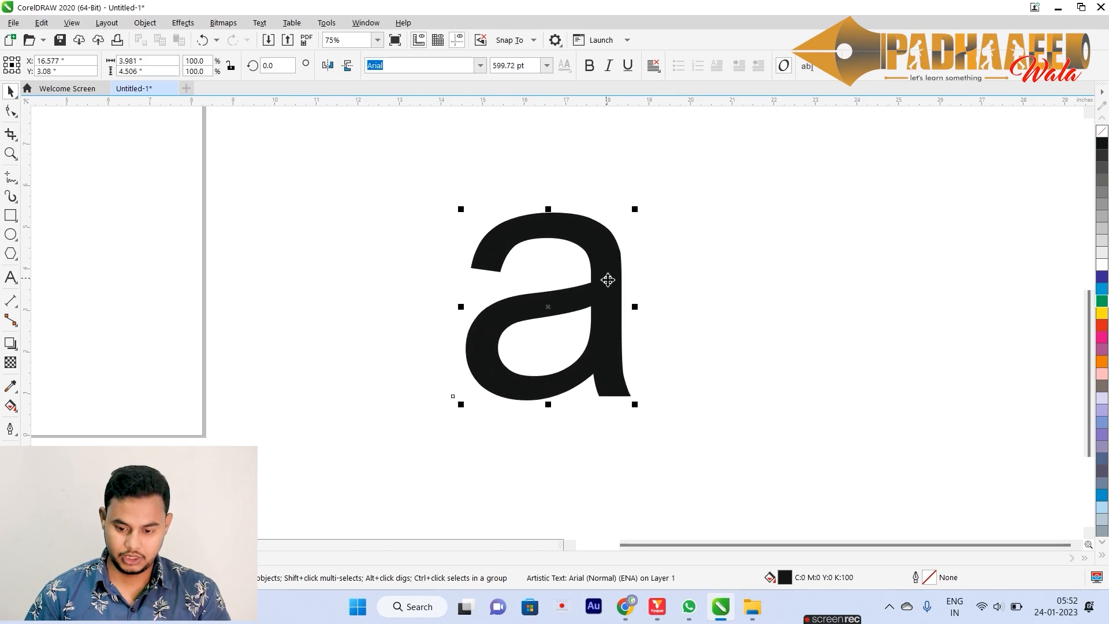
Step: Convert the letter "a" to curves and shift it slightly down and to the left
{"action": "right_click", "coordinate": [596, 245]}
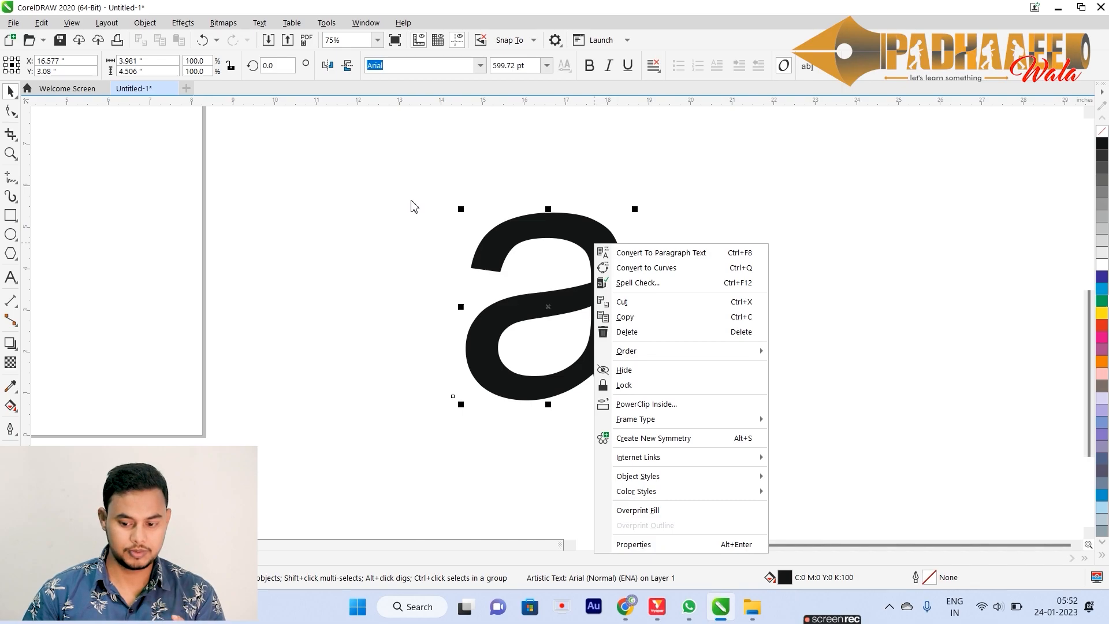
{"action": "left_click", "coordinate": [658, 267]}
{"action": "left_click_drag", "start_coordinate": [584, 235], "coordinate": [565, 263]}
Step: Open the converted letter "a" for node editing with the Shape tool
{"action": "double_click", "coordinate": [571, 266]}
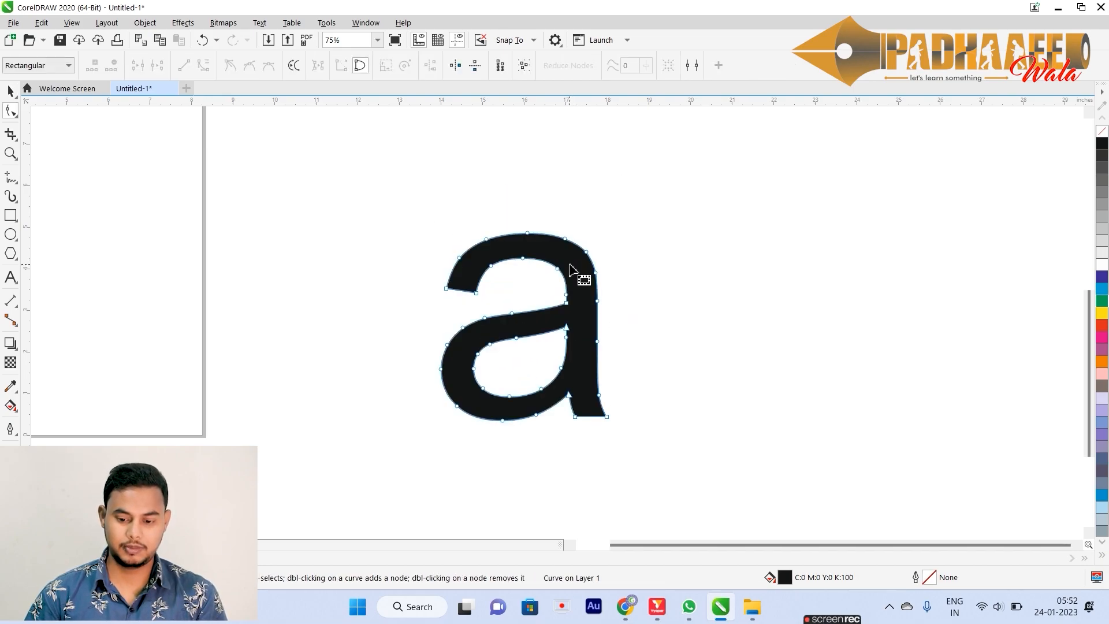
{"action": "key", "text": "space"}
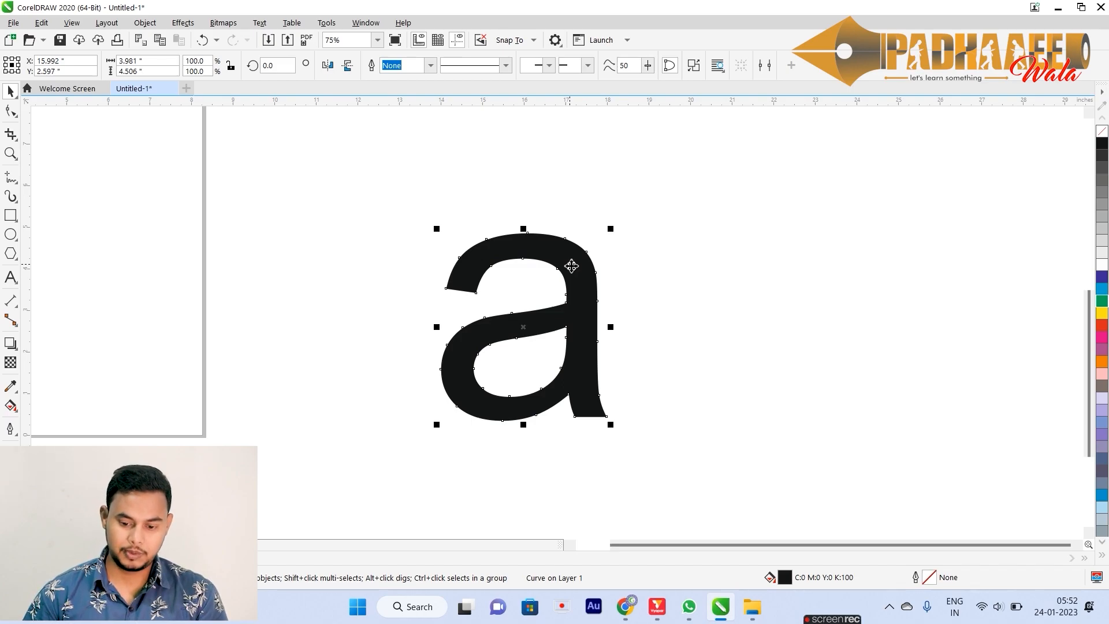
{"action": "left_click", "coordinate": [571, 266]}
{"action": "left_click", "coordinate": [10, 110]}
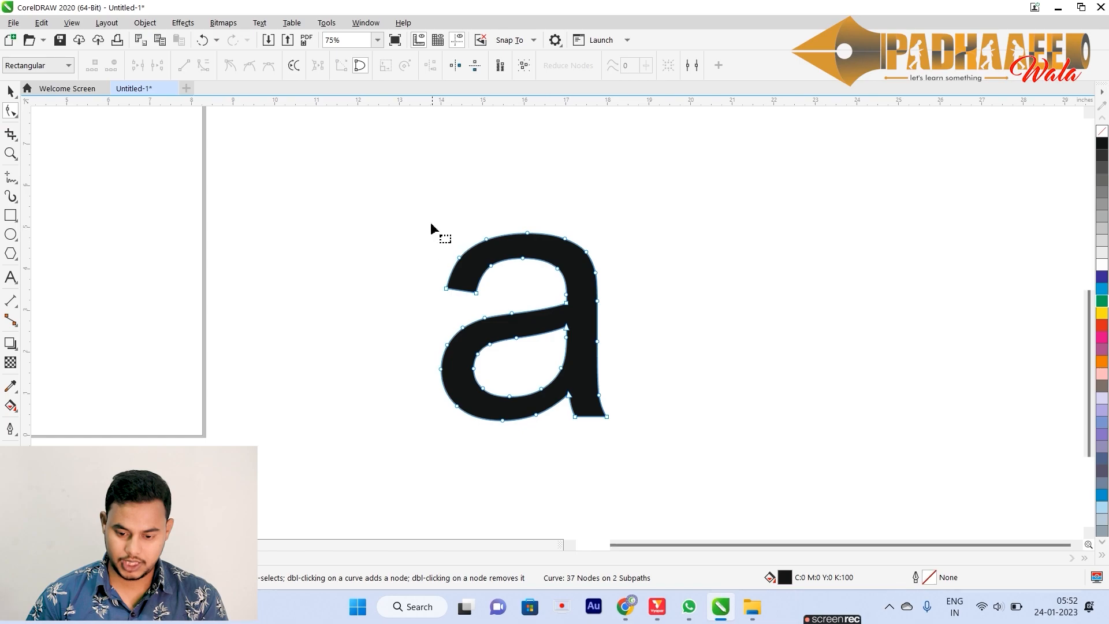
Step: Try raising the five nodes along the outer top edge of the letter "a" to thicken its arch, and undo the change
{"action": "scroll", "coordinate": [468, 256], "scroll_direction": "up", "scroll_amount": 2}
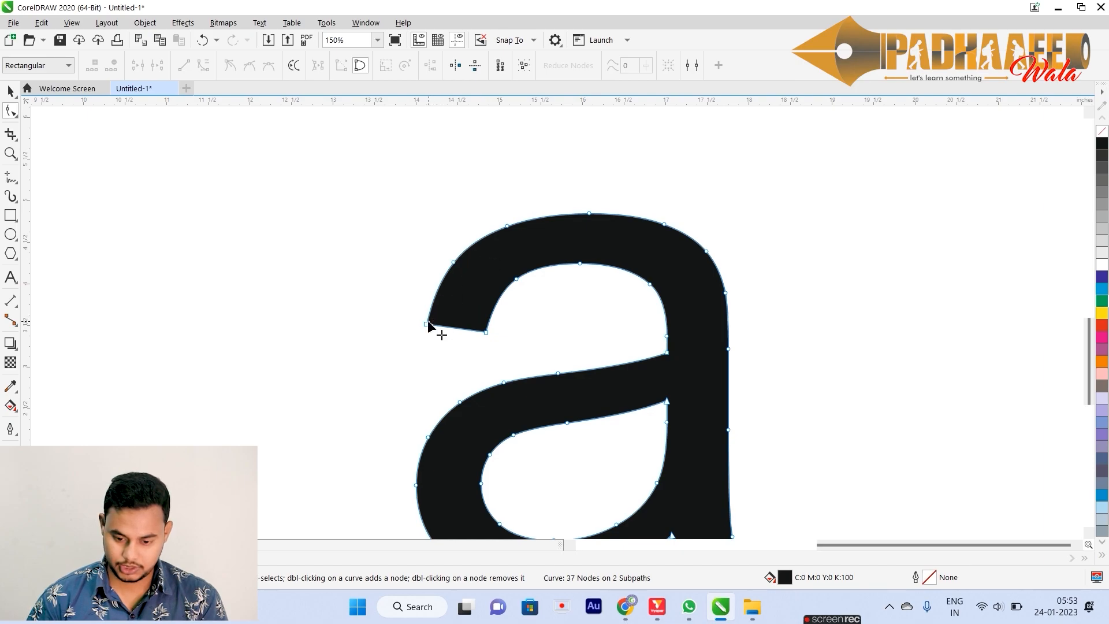
{"action": "left_click", "coordinate": [454, 263]}
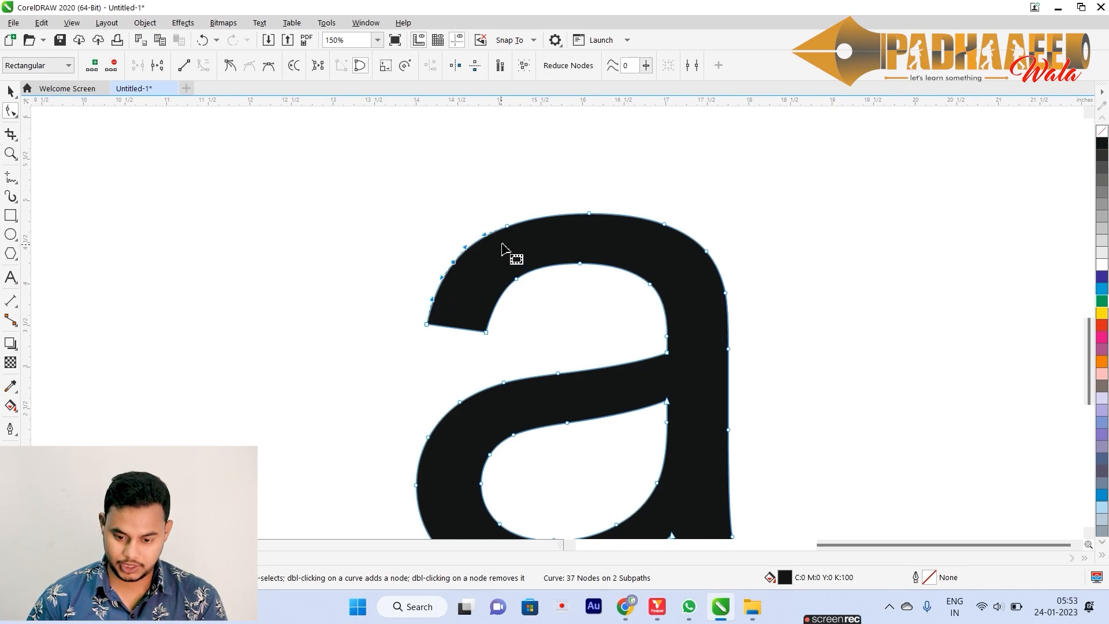
{"action": "left_click", "coordinate": [588, 214], "text": "shift"}
{"action": "left_click", "coordinate": [664, 225], "text": "shift"}
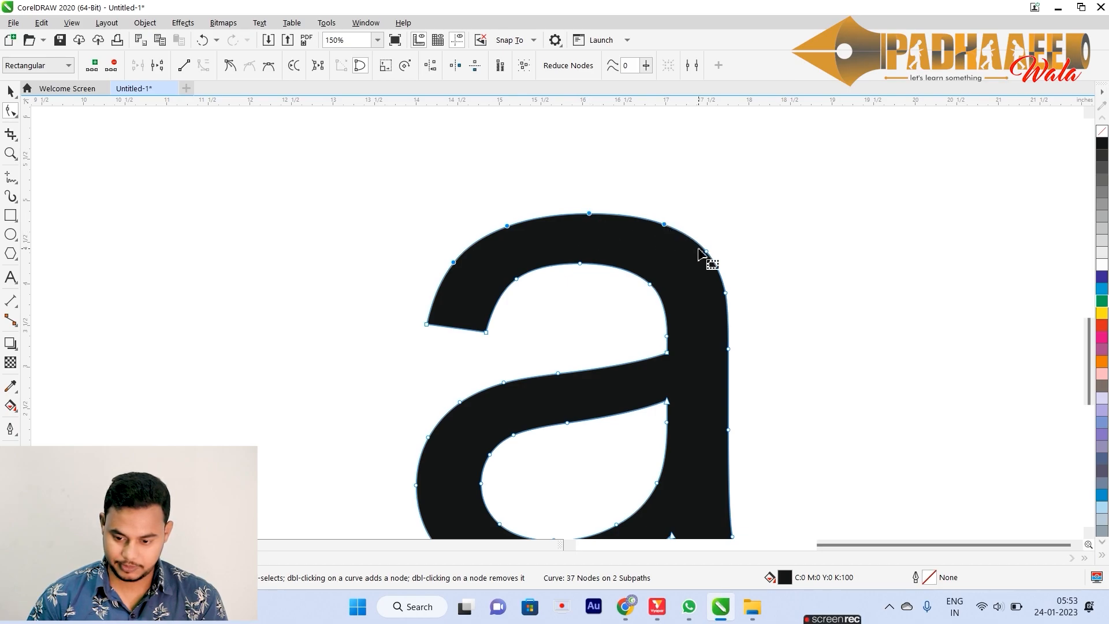
{"action": "left_click", "coordinate": [707, 252], "text": "shift"}
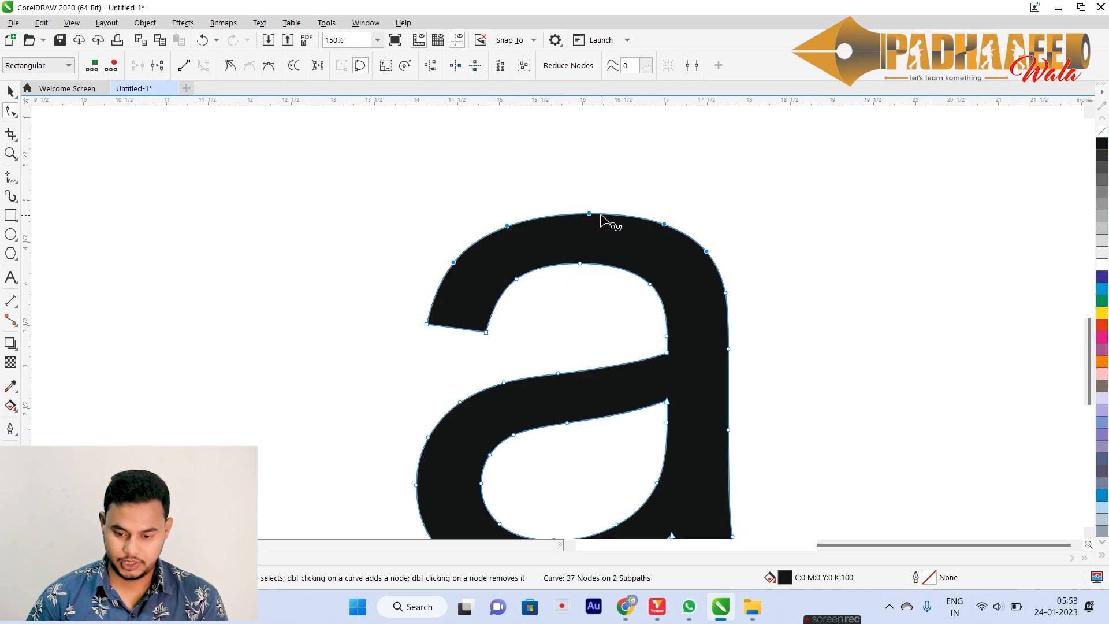
{"action": "left_click_drag", "start_coordinate": [589, 215], "coordinate": [593, 181]}
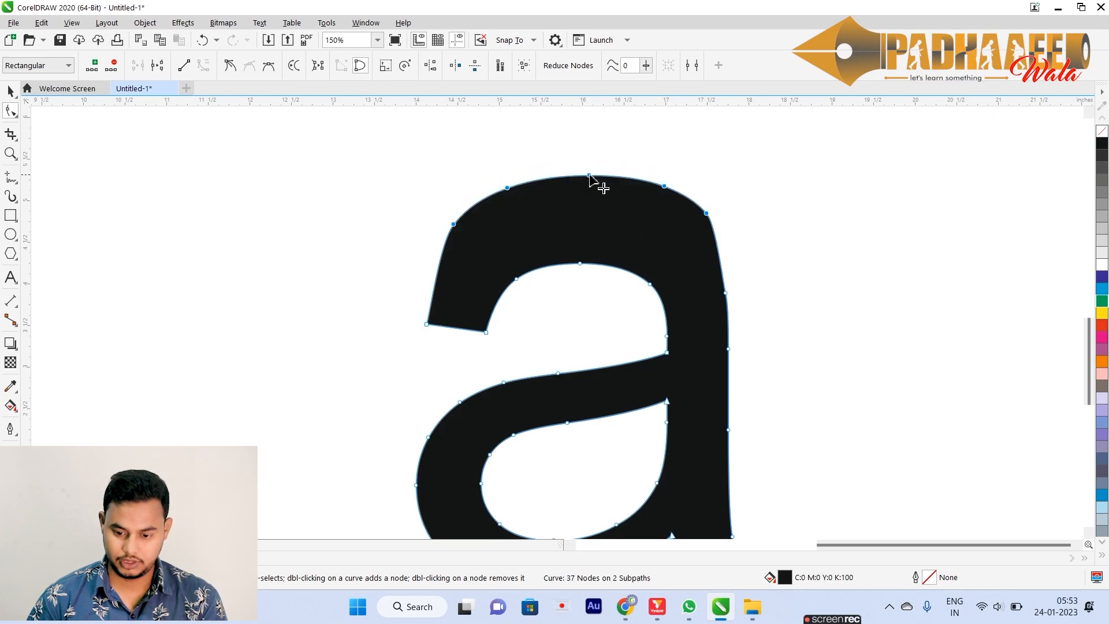
{"action": "scroll", "coordinate": [582, 218], "scroll_direction": "down", "scroll_amount": 1}
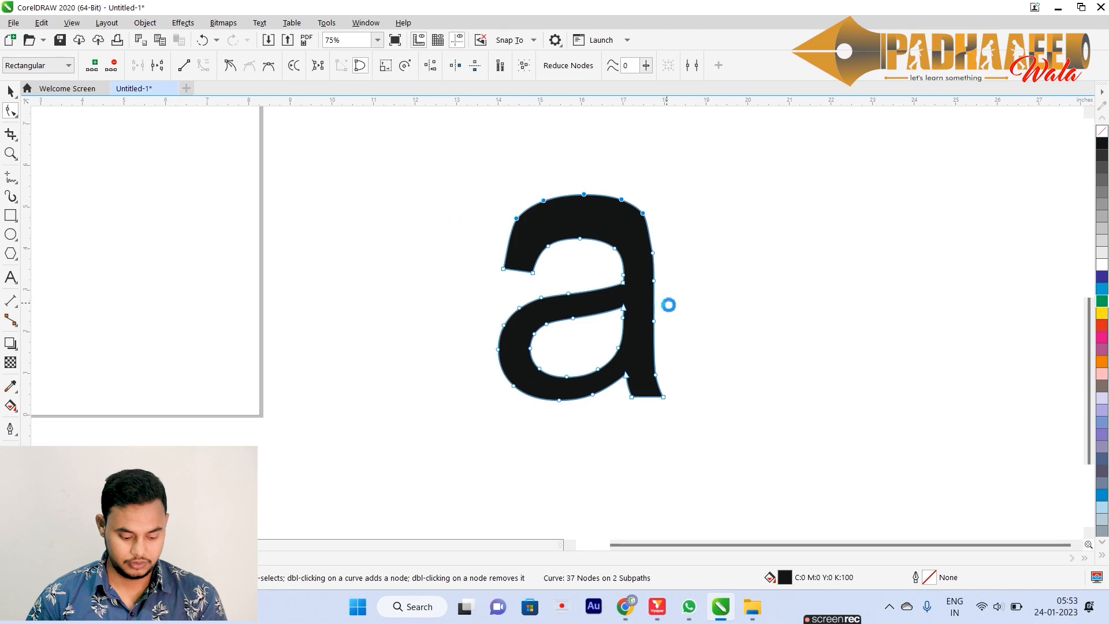
{"action": "left_click", "coordinate": [668, 306]}
Step: Break the converted letter "a" apart into separate shapes and deselect them
{"action": "key", "text": "space"}
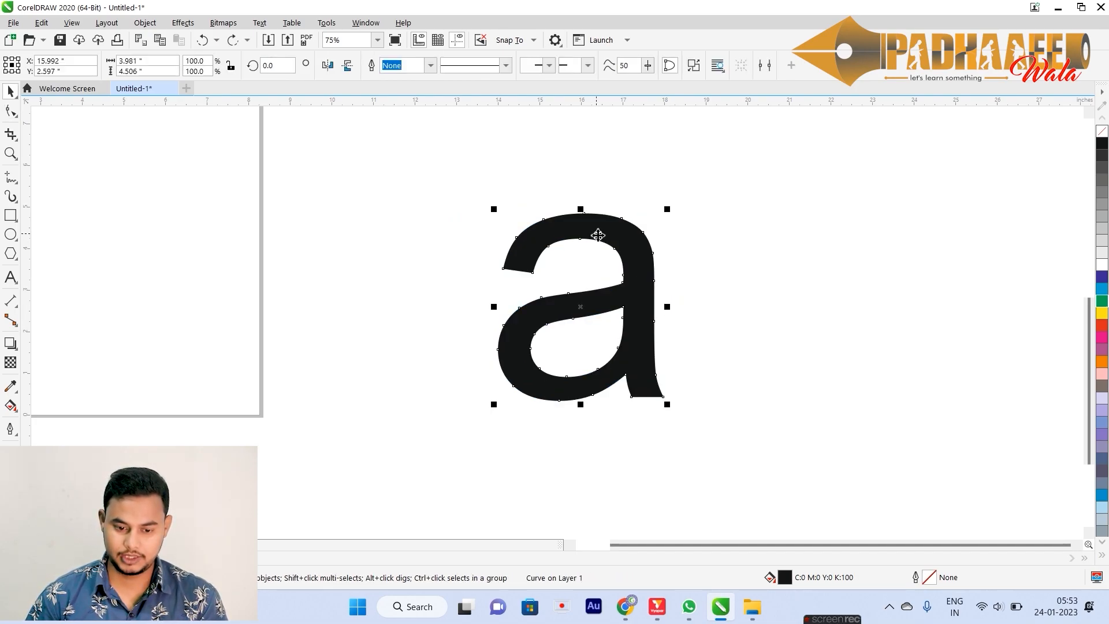
{"action": "right_click", "coordinate": [598, 235]}
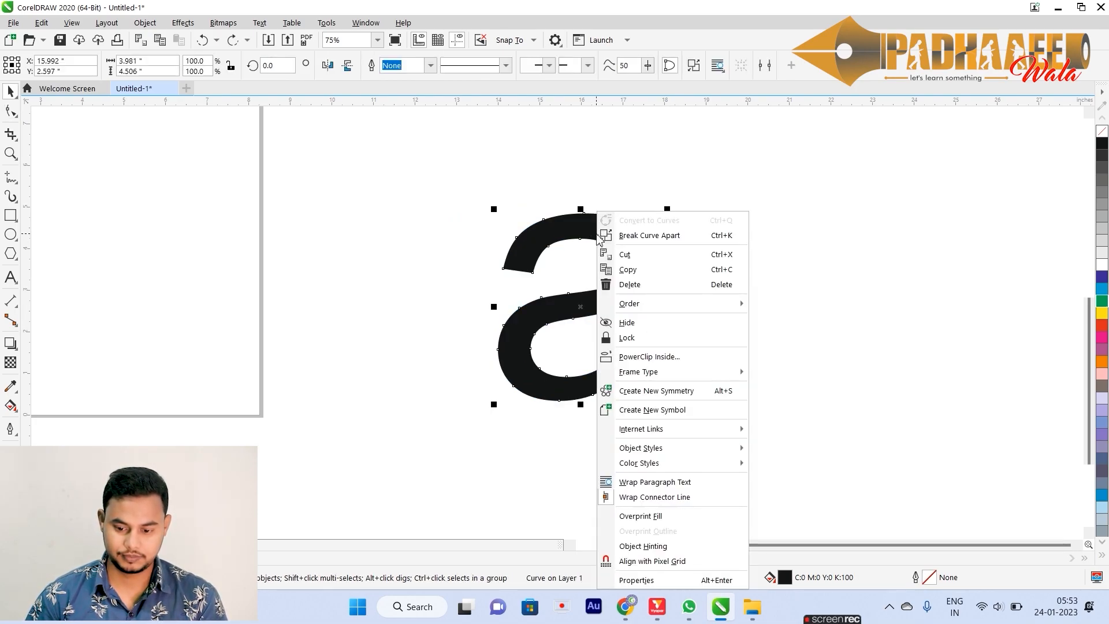
{"action": "left_click", "coordinate": [644, 236]}
{"action": "left_click", "coordinate": [450, 288]}
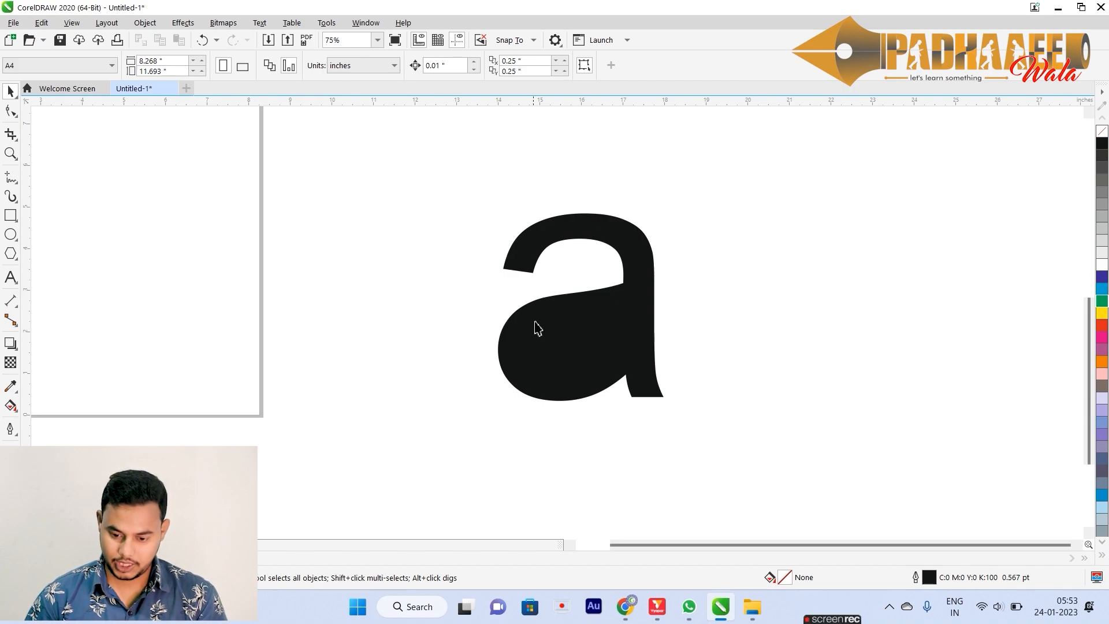
Step: Try moving the inner counter shape out of the letter "a" to its left, and undo the move
{"action": "left_click", "coordinate": [570, 349]}
{"action": "left_click", "coordinate": [554, 344]}
{"action": "left_click_drag", "start_coordinate": [576, 347], "coordinate": [393, 362]}
{"action": "key", "text": "ctrl+z"}
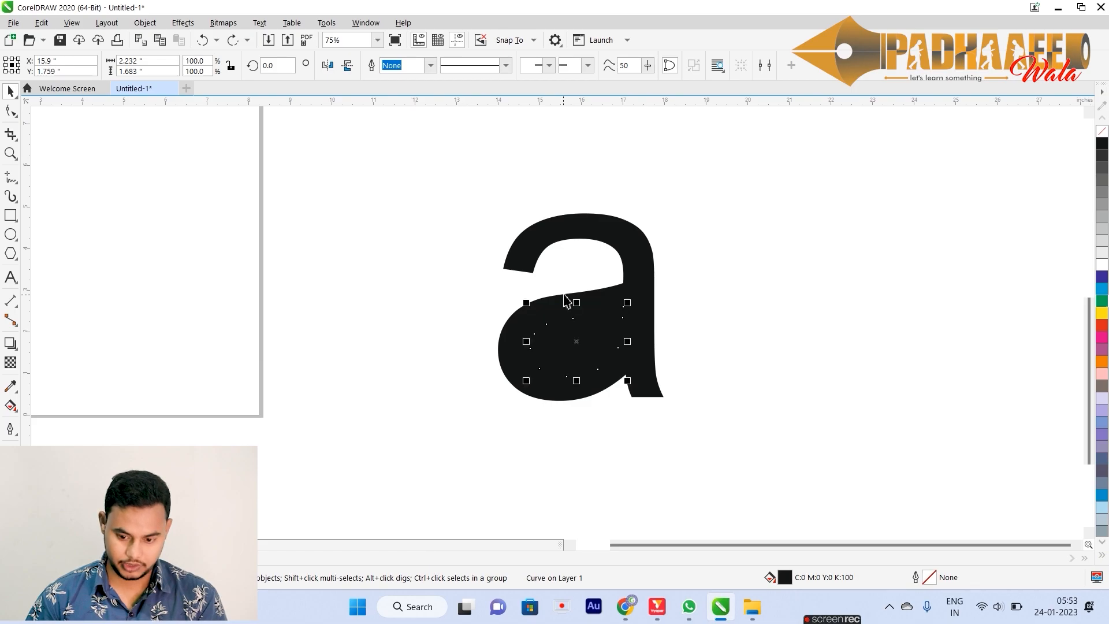
Step: Fill the inner counter shape of the "a" with yellow and bring it to the front of the layer
{"action": "left_click", "coordinate": [1103, 314]}
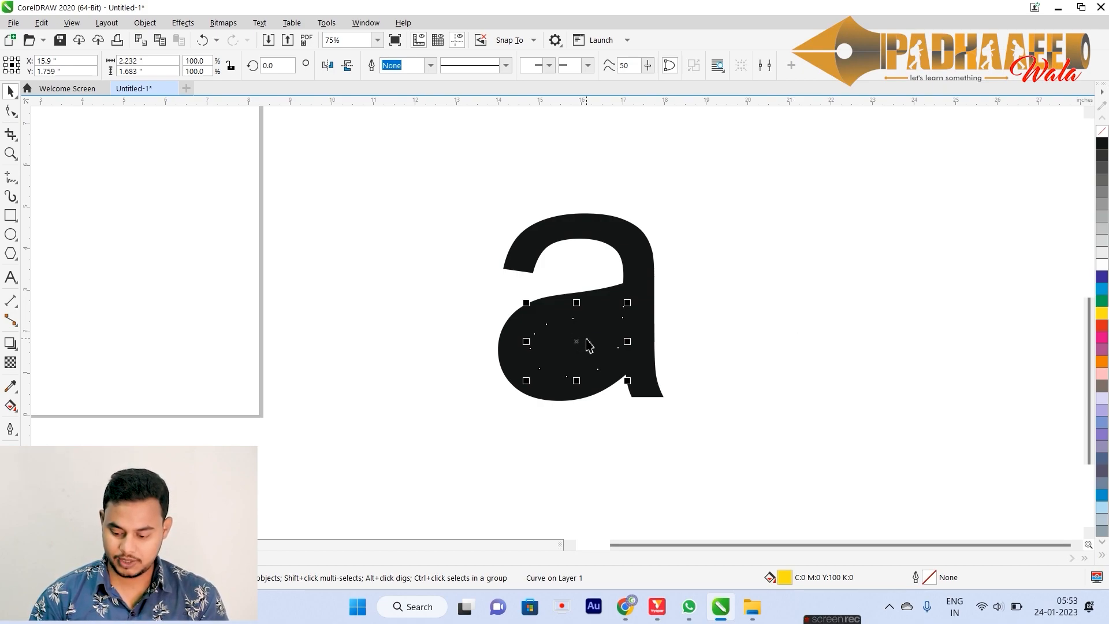
{"action": "key", "text": "shift+Page_Up"}
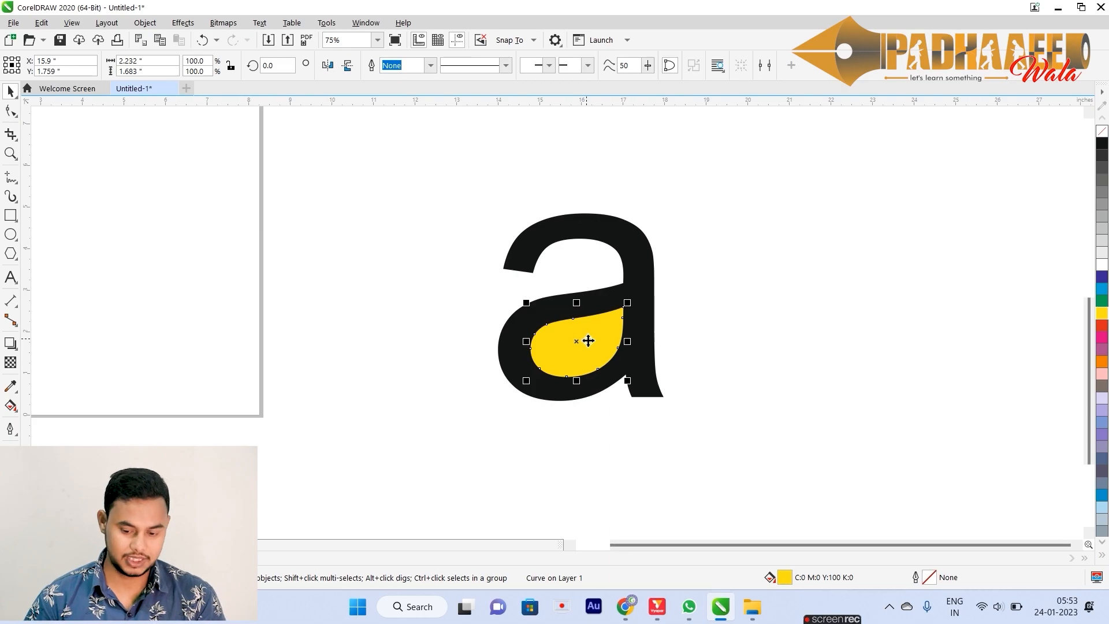
Step: Send the yellow counter shape to the back of the page and reselect it behind the black letter
{"action": "right_click", "coordinate": [588, 341]}
{"action": "mouse_move", "coordinate": [633, 305]}
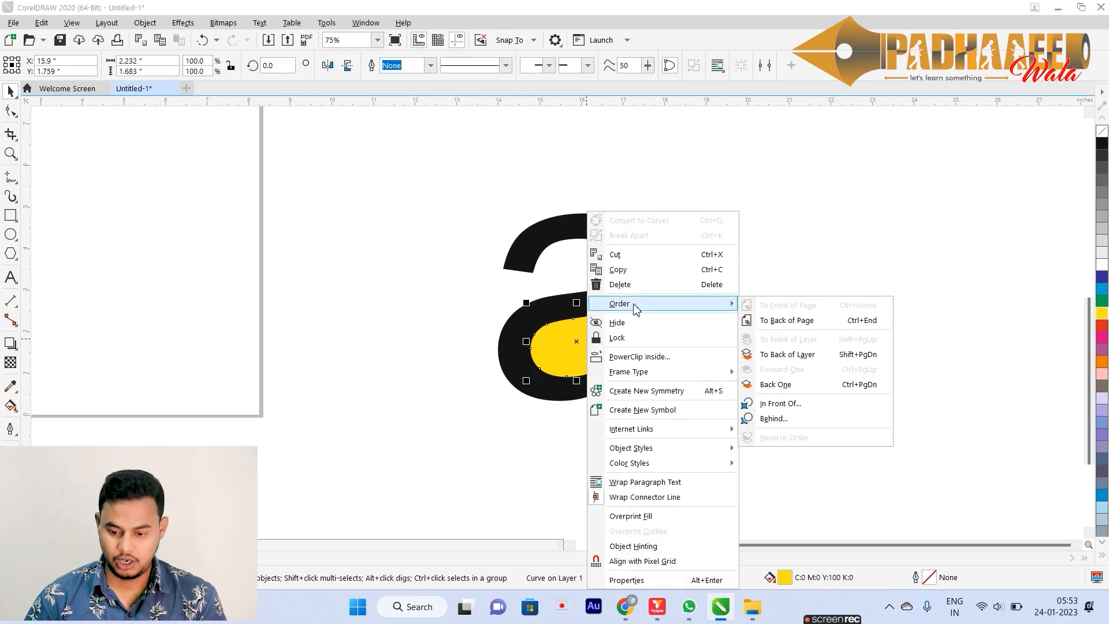
{"action": "left_click", "coordinate": [819, 321]}
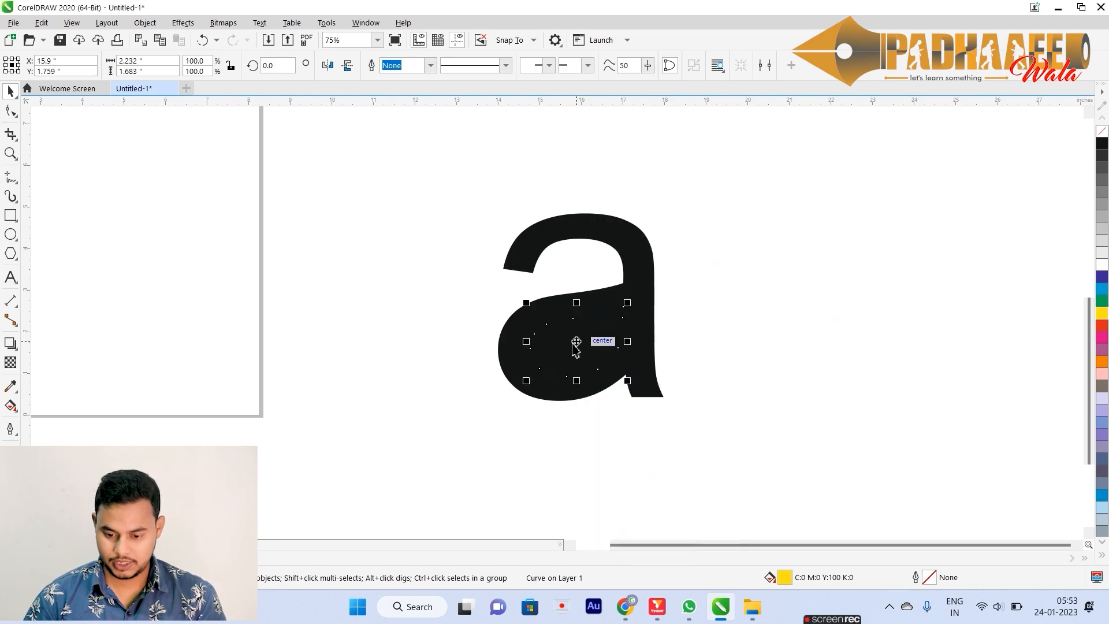
{"action": "right_click", "coordinate": [574, 341]}
{"action": "left_click", "coordinate": [466, 368]}
{"action": "left_click", "coordinate": [562, 357]}
{"action": "left_click", "coordinate": [574, 354], "text": "alt"}
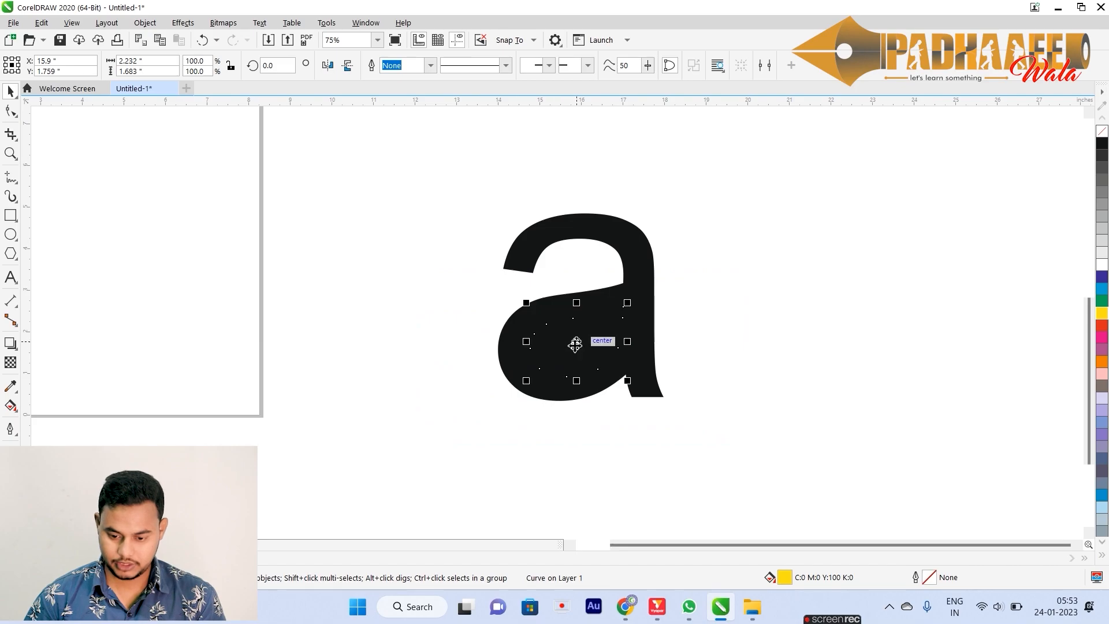
Step: Bring the yellow counter shape to the front of the page, review the remaining order options, and deselect it
{"action": "right_click", "coordinate": [573, 345]}
{"action": "mouse_move", "coordinate": [641, 303]}
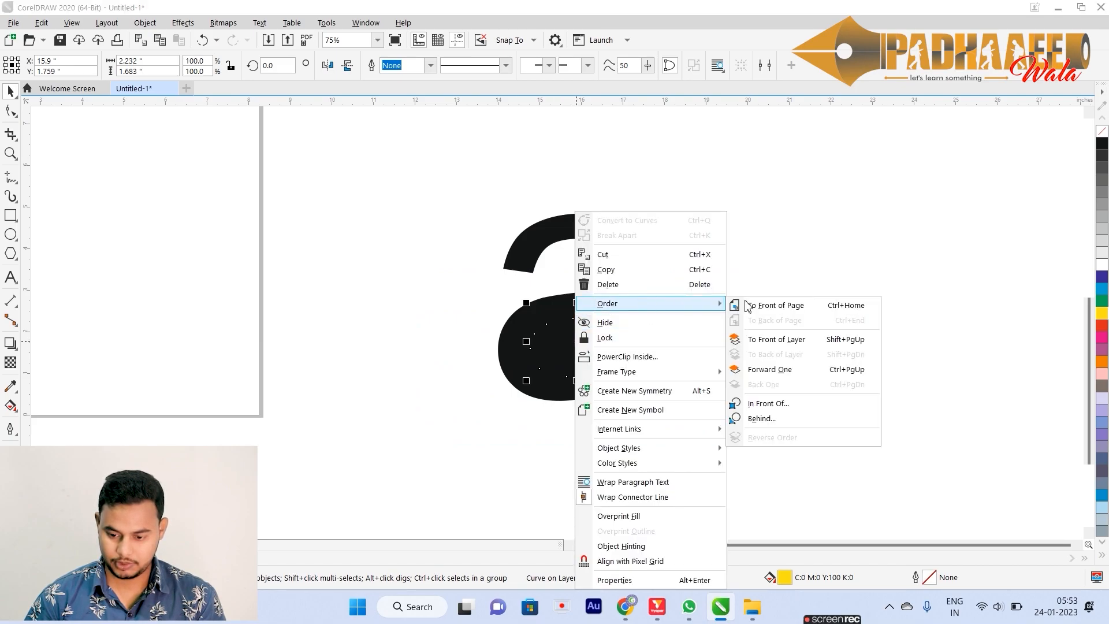
{"action": "left_click", "coordinate": [789, 306]}
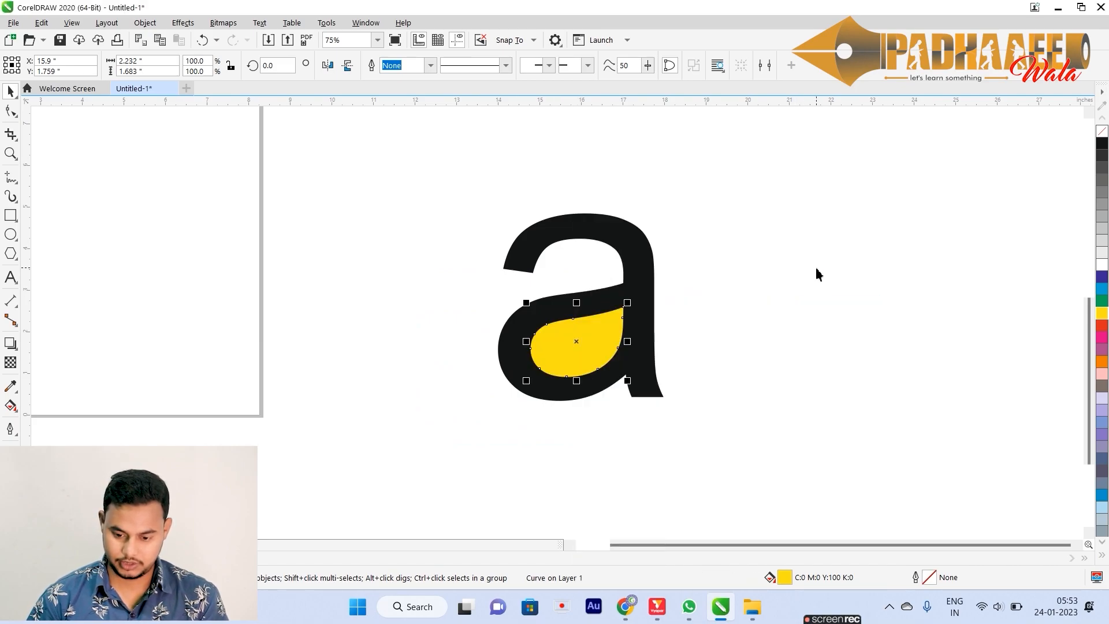
{"action": "right_click", "coordinate": [580, 338]}
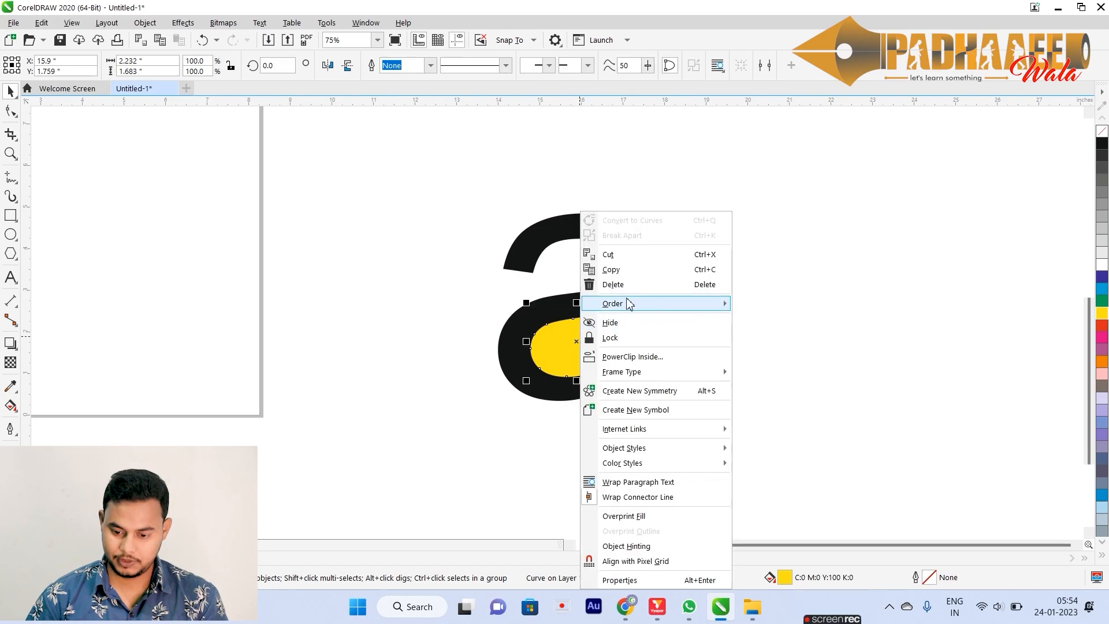
{"action": "mouse_move", "coordinate": [629, 303]}
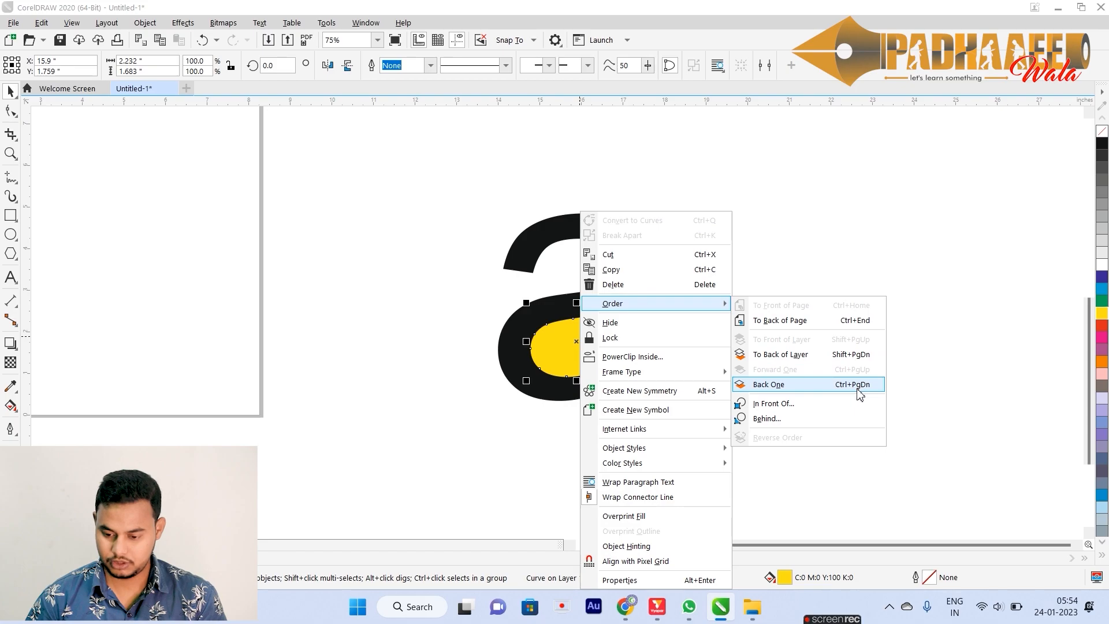
{"action": "left_click", "coordinate": [897, 246]}
{"action": "left_click", "coordinate": [406, 317]}
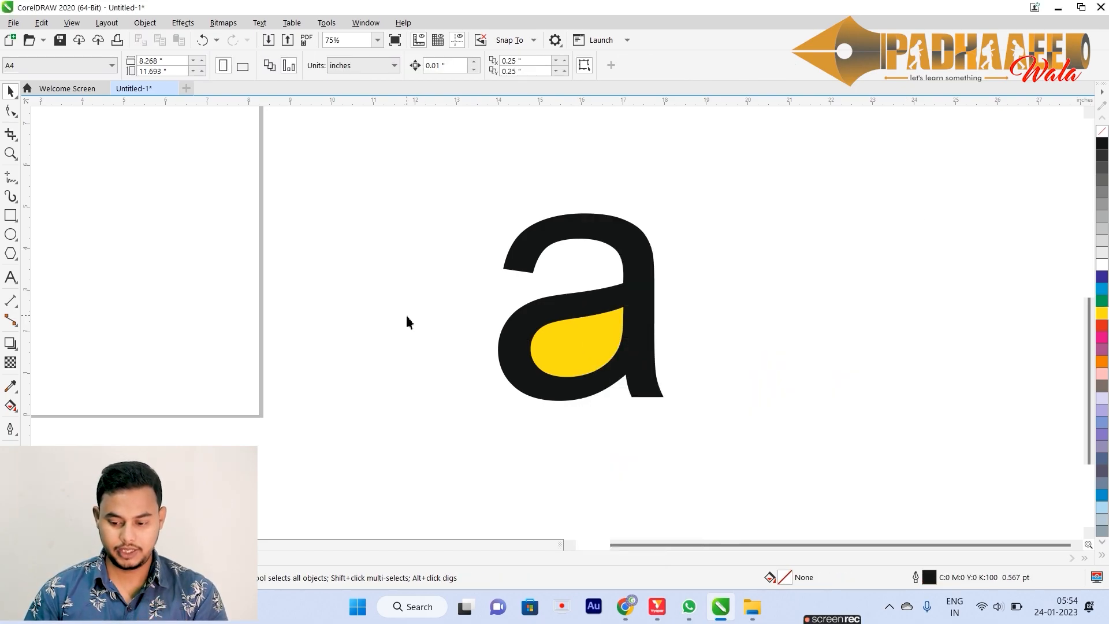
Step: Delete the yellow counter shape and the black body of the letter "a"
{"action": "left_click", "coordinate": [577, 332]}
{"action": "key", "text": "Delete"}
{"action": "left_click", "coordinate": [579, 333]}
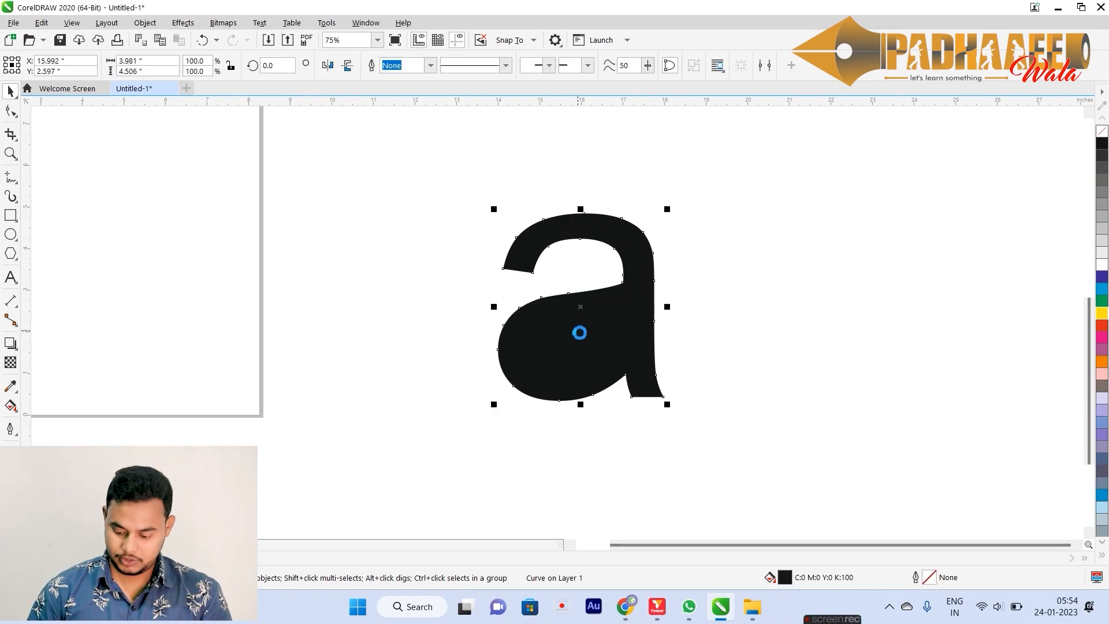
{"action": "key", "text": "Delete"}
Step: Add new artistic text "A" in the empty area beside the page
{"action": "left_click", "coordinate": [11, 277]}
{"action": "left_click", "coordinate": [514, 281]}
{"action": "type", "text": "A"}
{"action": "key", "text": "ctrl+space"}
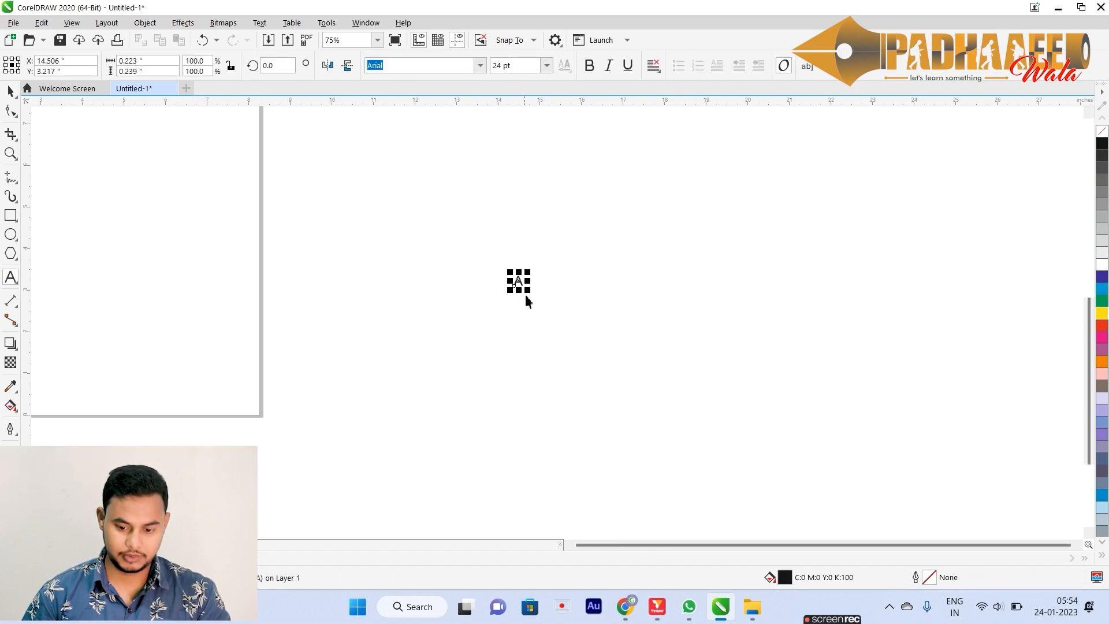
Step: Make the letter "A" bold and enlarge it to about 500 pt within the empty area beside the page
{"action": "left_click_drag", "start_coordinate": [527, 291], "coordinate": [730, 414]}
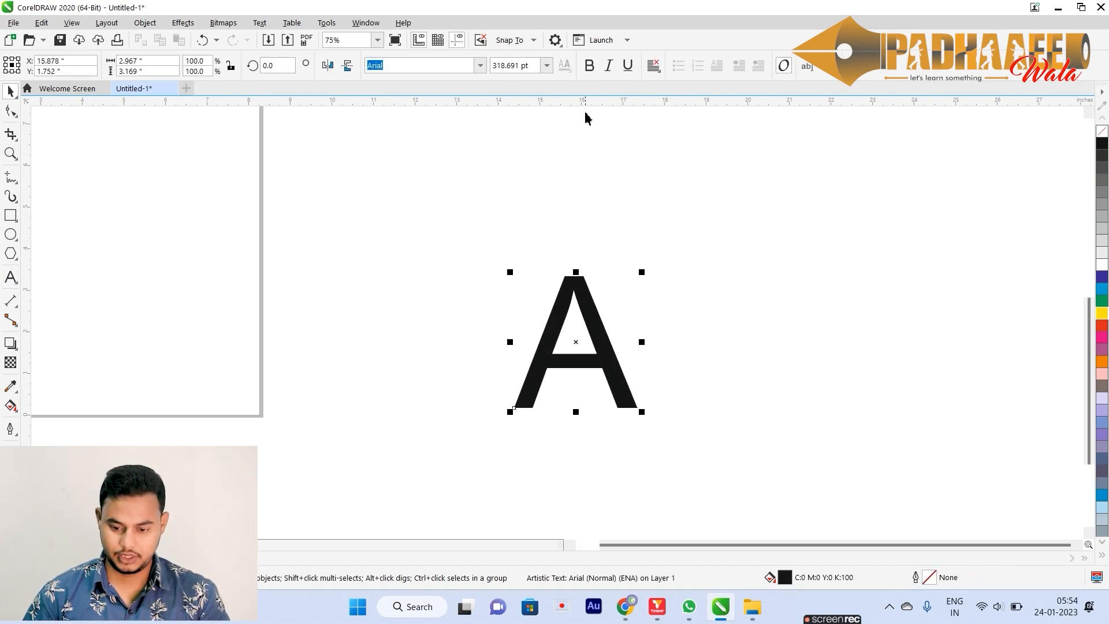
{"action": "left_click", "coordinate": [589, 66]}
{"action": "left_click_drag", "start_coordinate": [590, 292], "coordinate": [597, 225]}
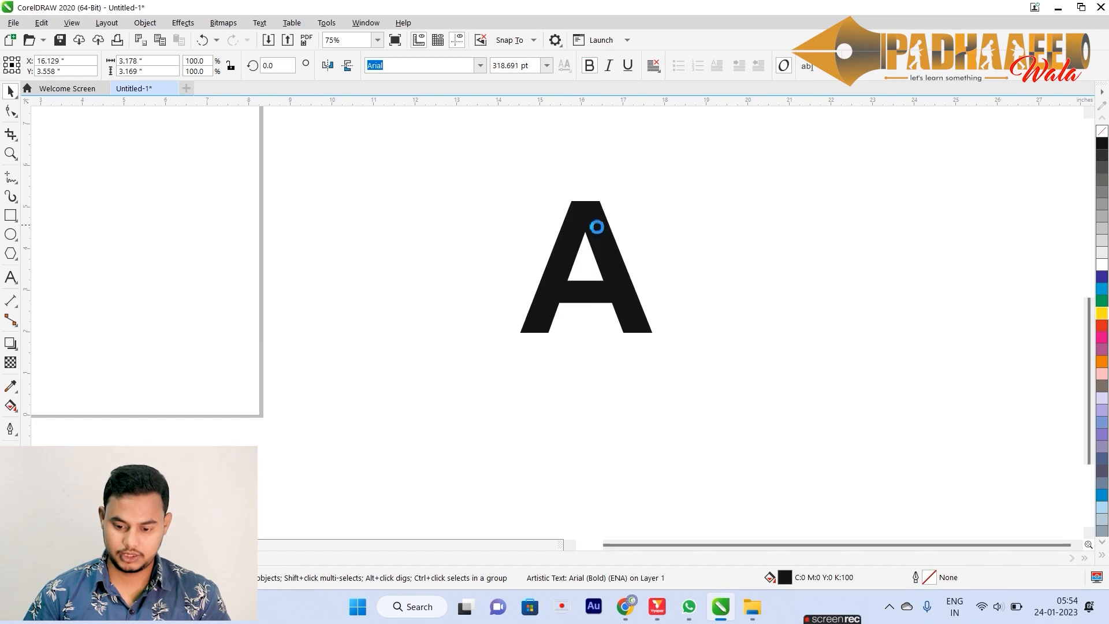
{"action": "left_click_drag", "start_coordinate": [653, 341], "coordinate": [733, 428]}
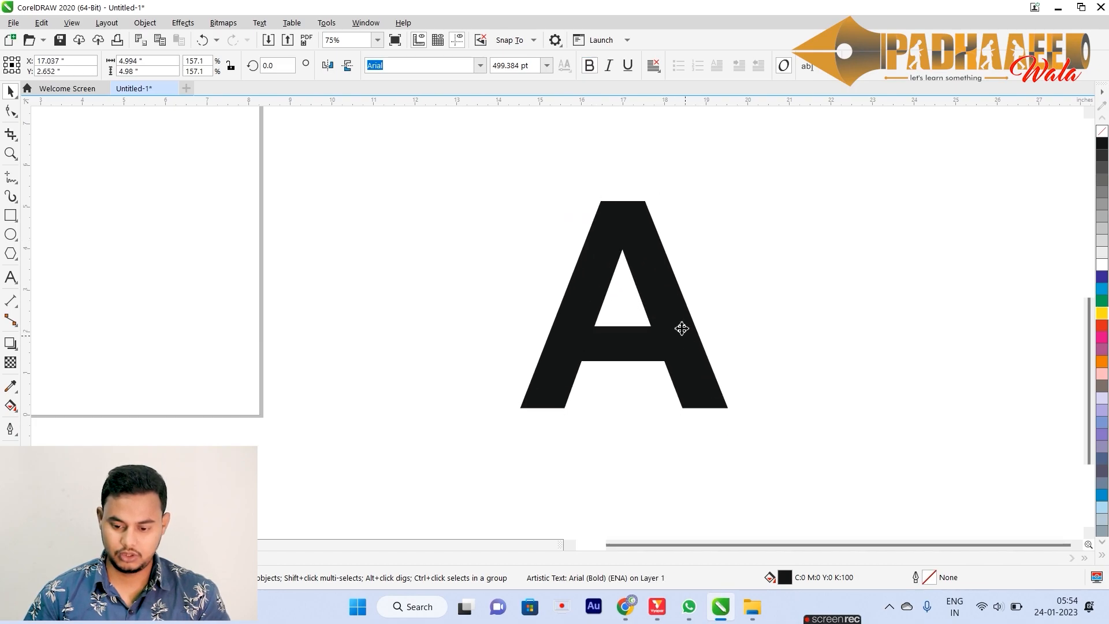
Step: Convert the bold letter "A" to curves and break the curve apart
{"action": "right_click", "coordinate": [656, 285]}
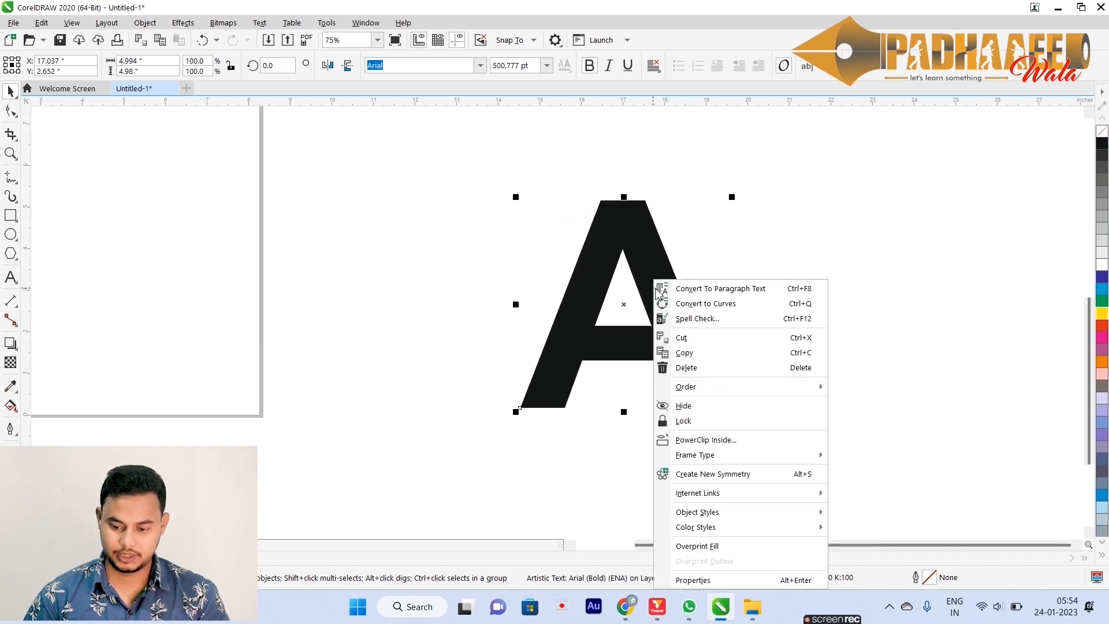
{"action": "left_click", "coordinate": [715, 306]}
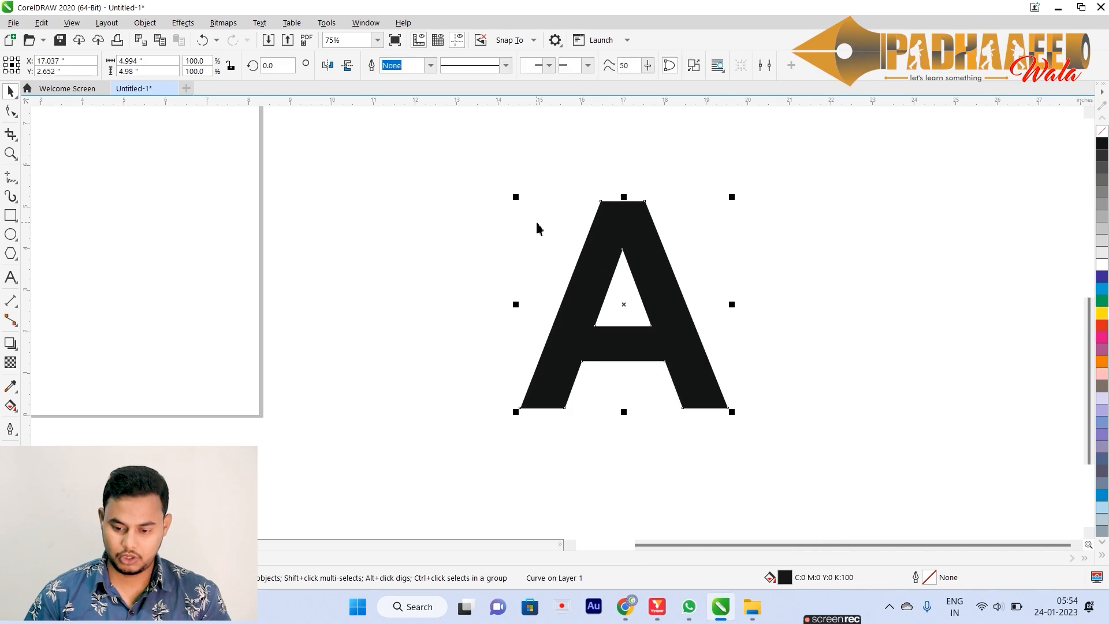
{"action": "right_click", "coordinate": [614, 221]}
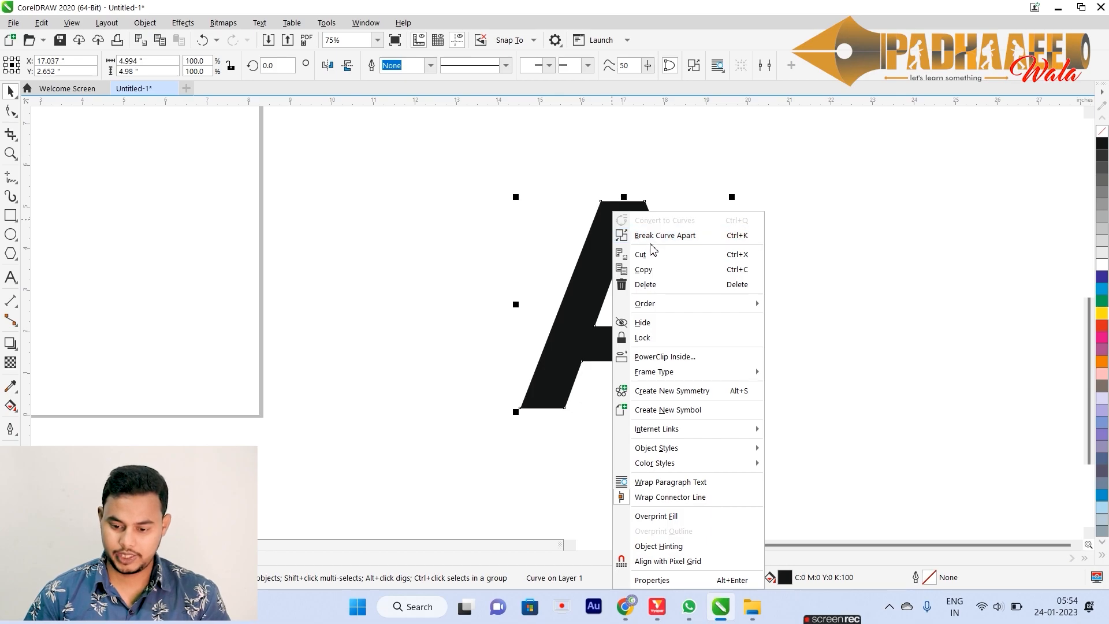
{"action": "left_click", "coordinate": [661, 237]}
Step: Select only the inner triangle of the "A", fill it with red and deselect it
{"action": "left_click_drag", "start_coordinate": [419, 221], "coordinate": [744, 387]}
{"action": "left_click", "coordinate": [1103, 326]}
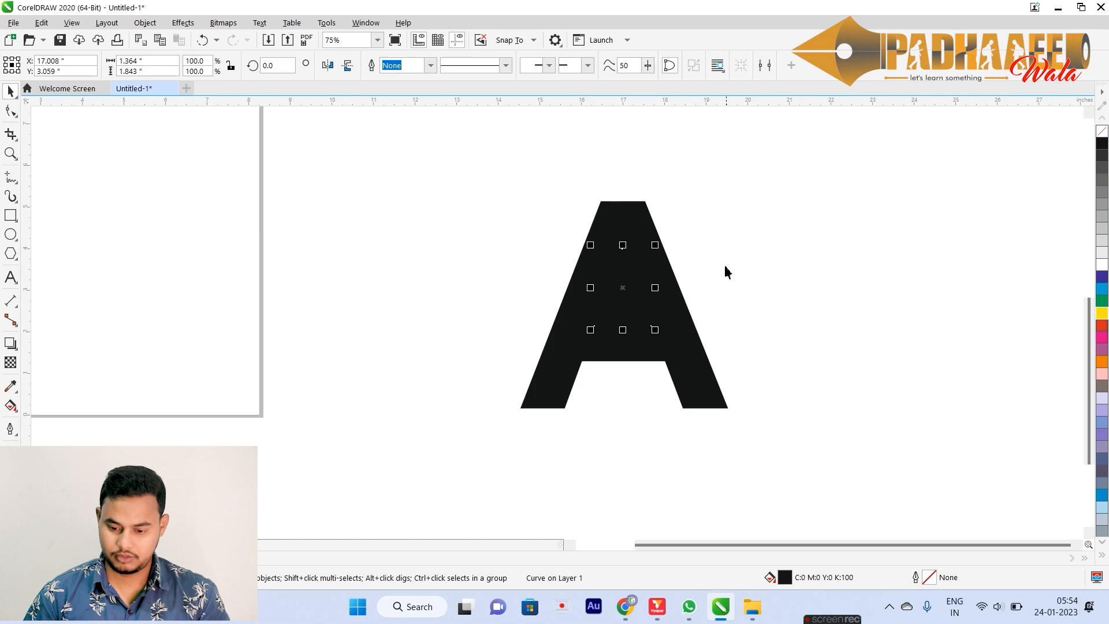
{"action": "left_click", "coordinate": [788, 286]}
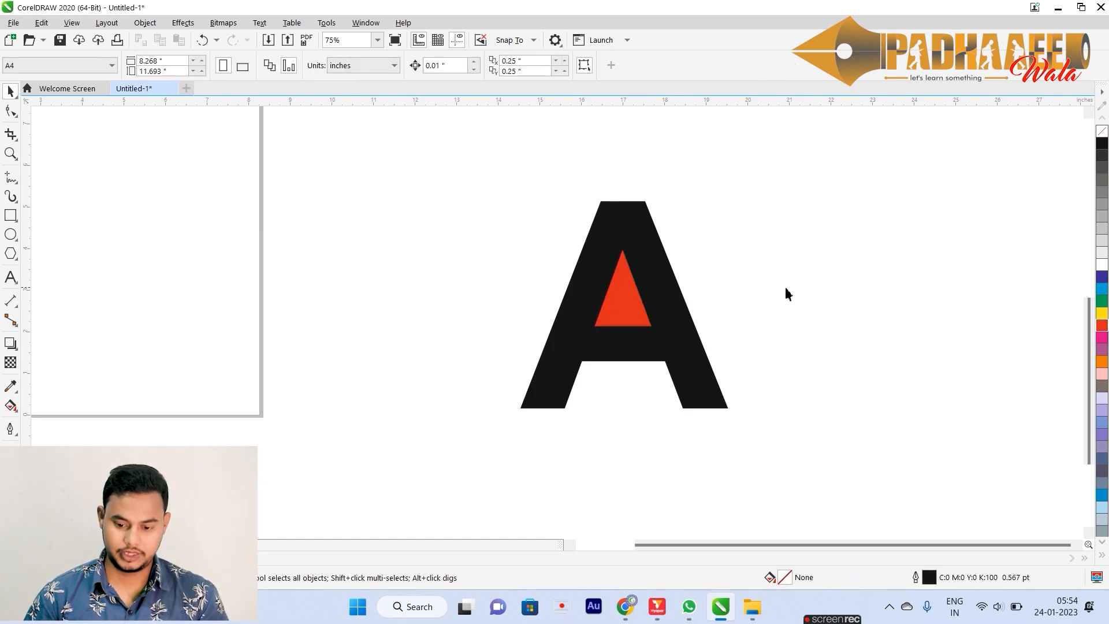
Step: Pull the red triangle's lower-right node about 1.07 in right and 0.95 in down with the Shape tool, and fill the triangle white
{"action": "left_click", "coordinate": [621, 292]}
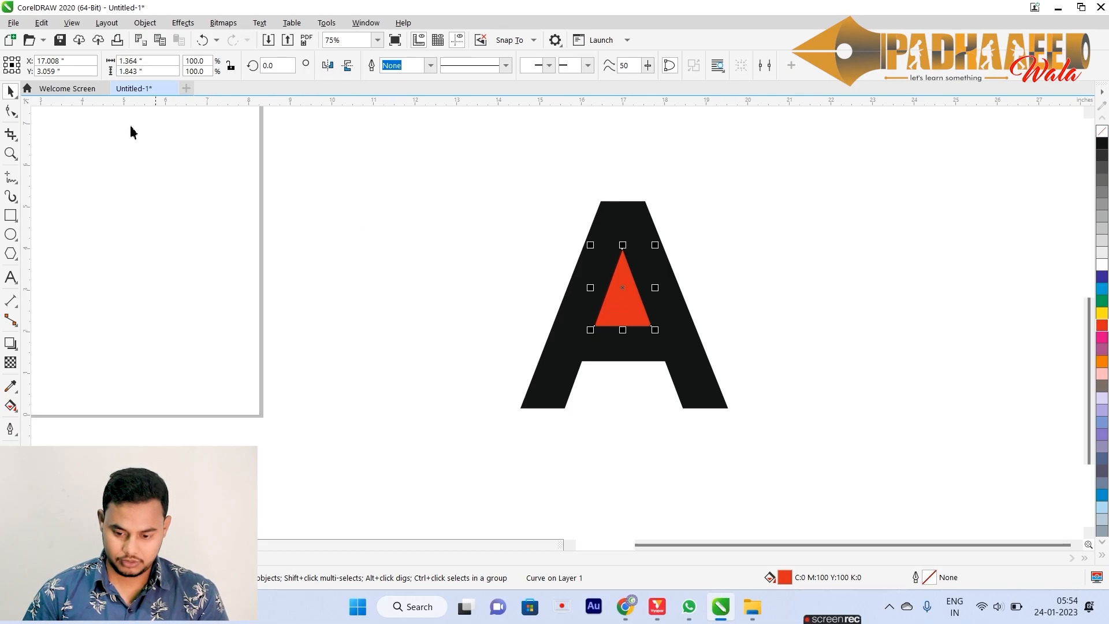
{"action": "left_click", "coordinate": [10, 112]}
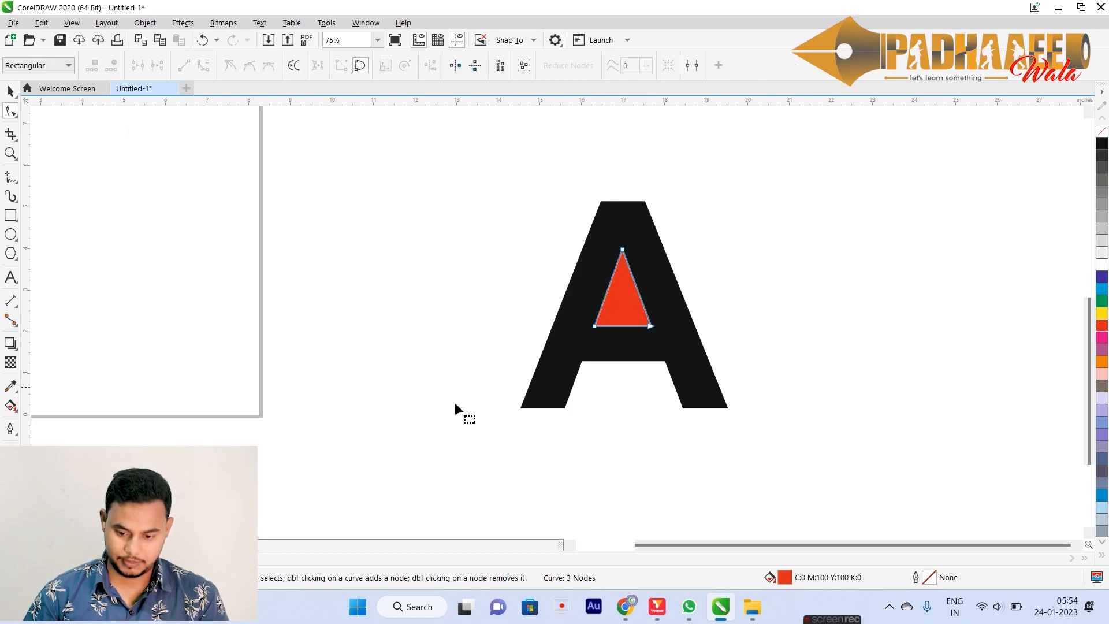
{"action": "scroll", "coordinate": [649, 309], "scroll_direction": "up", "scroll_amount": 2}
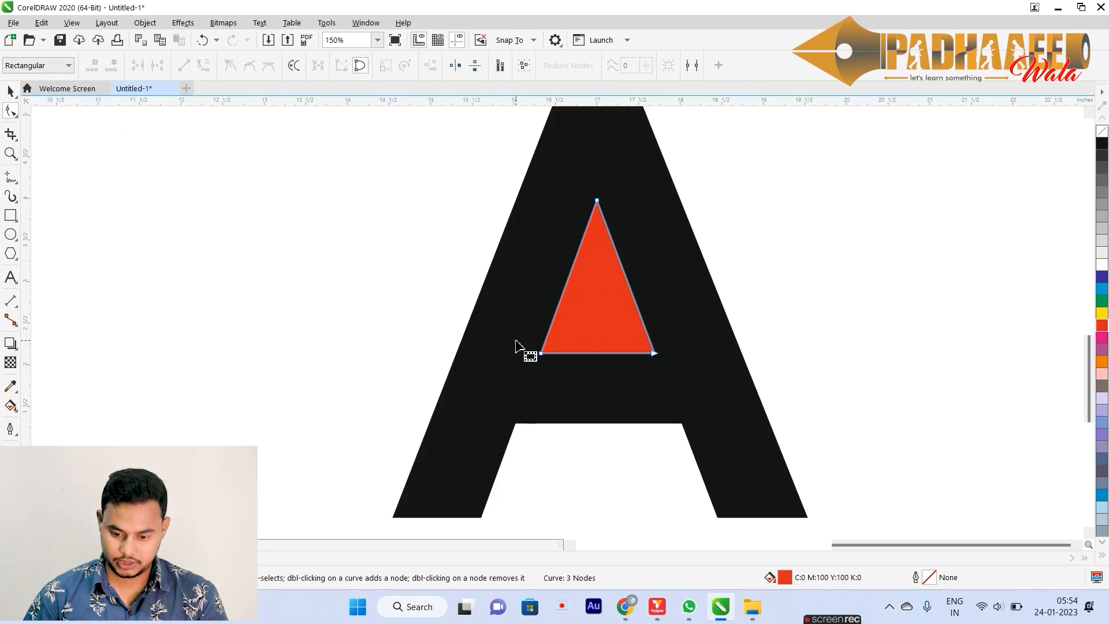
{"action": "left_click_drag", "start_coordinate": [654, 353], "coordinate": [741, 430]}
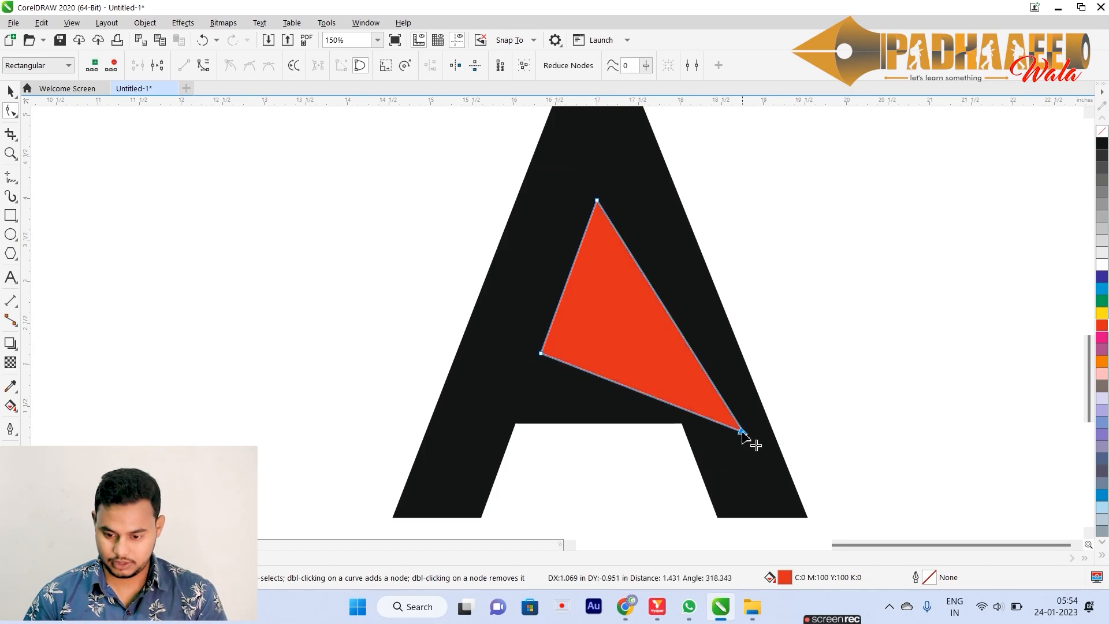
{"action": "key", "text": "space"}
{"action": "left_click", "coordinate": [1103, 266]}
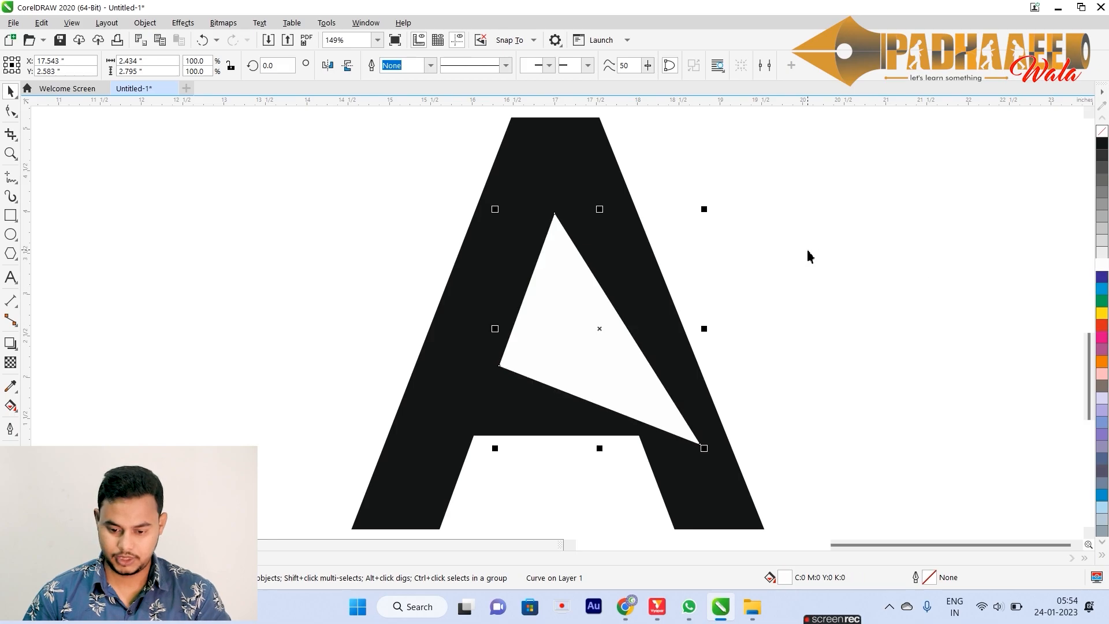
Step: Select all pieces of the letter "A" beside the page and delete them
{"action": "left_click", "coordinate": [820, 269]}
{"action": "scroll", "coordinate": [819, 268], "scroll_direction": "down", "scroll_amount": 2}
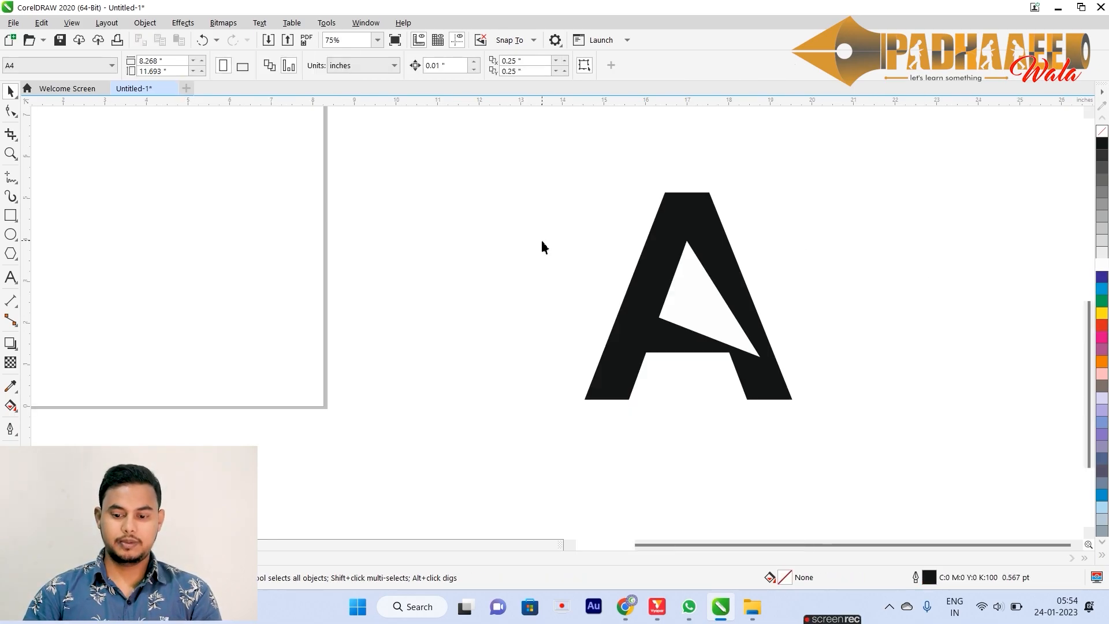
{"action": "left_click", "coordinate": [693, 294]}
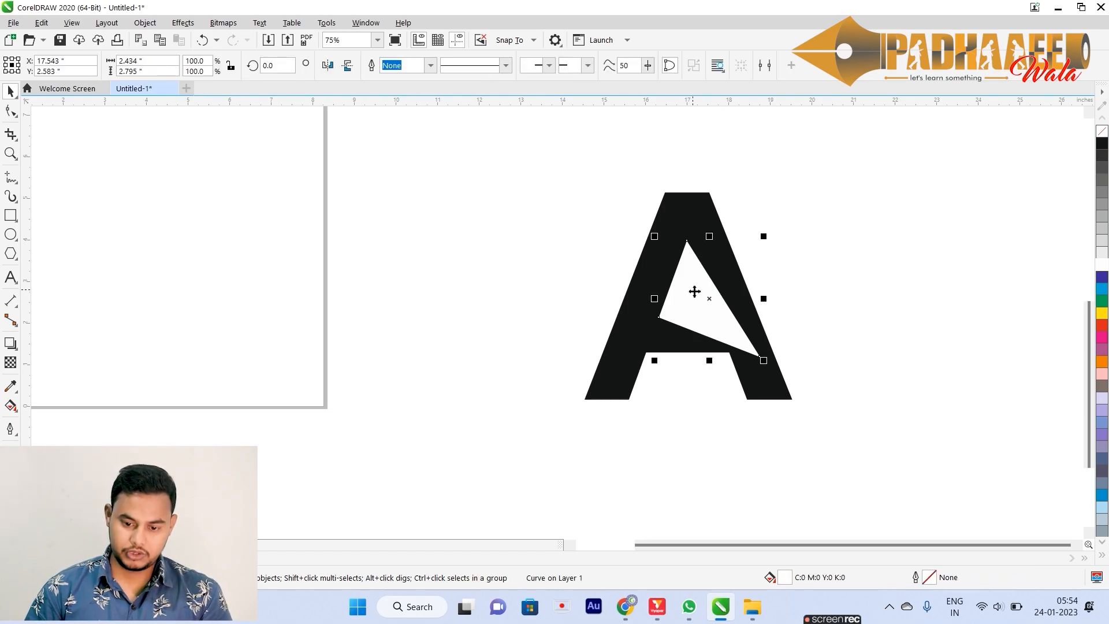
{"action": "key", "text": "space"}
{"action": "key", "text": "space"}
{"action": "left_click_drag", "start_coordinate": [517, 144], "coordinate": [881, 450]}
{"action": "key", "text": "Delete"}
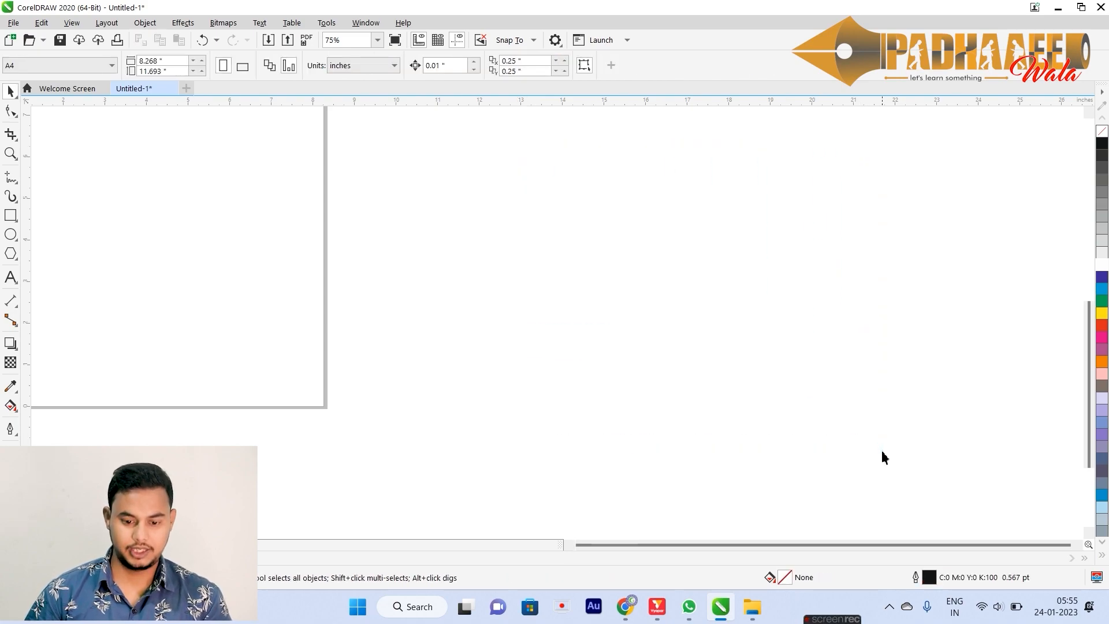
Step: Add a rectangle covering the whole A4 page and convert it to curves
{"action": "key", "text": "shift+F4"}
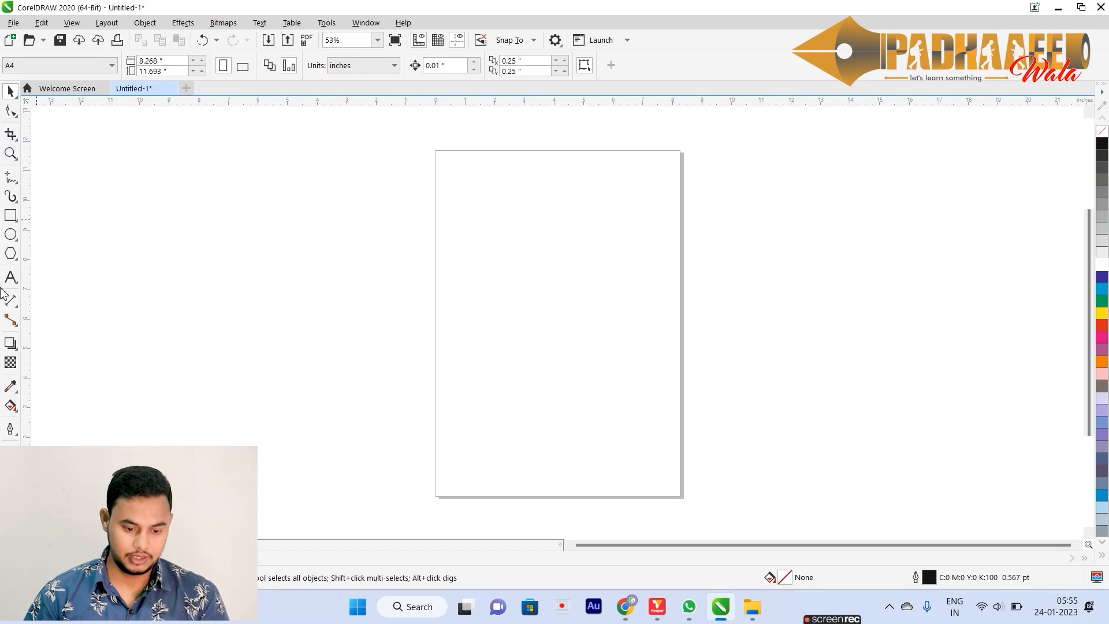
{"action": "left_click", "coordinate": [10, 214]}
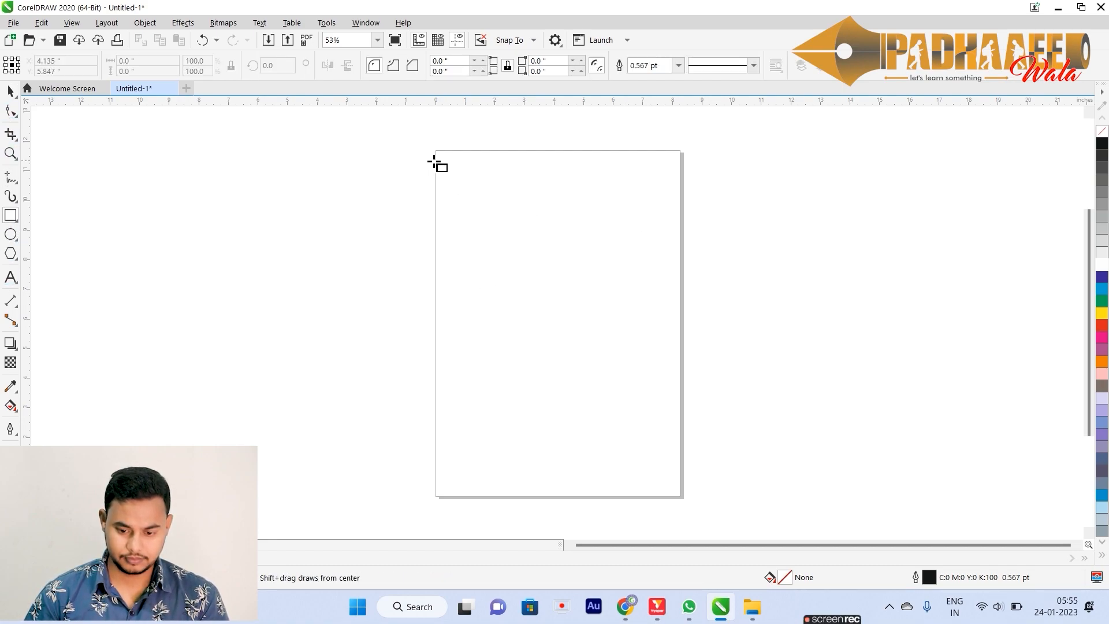
{"action": "double_click", "coordinate": [9, 217]}
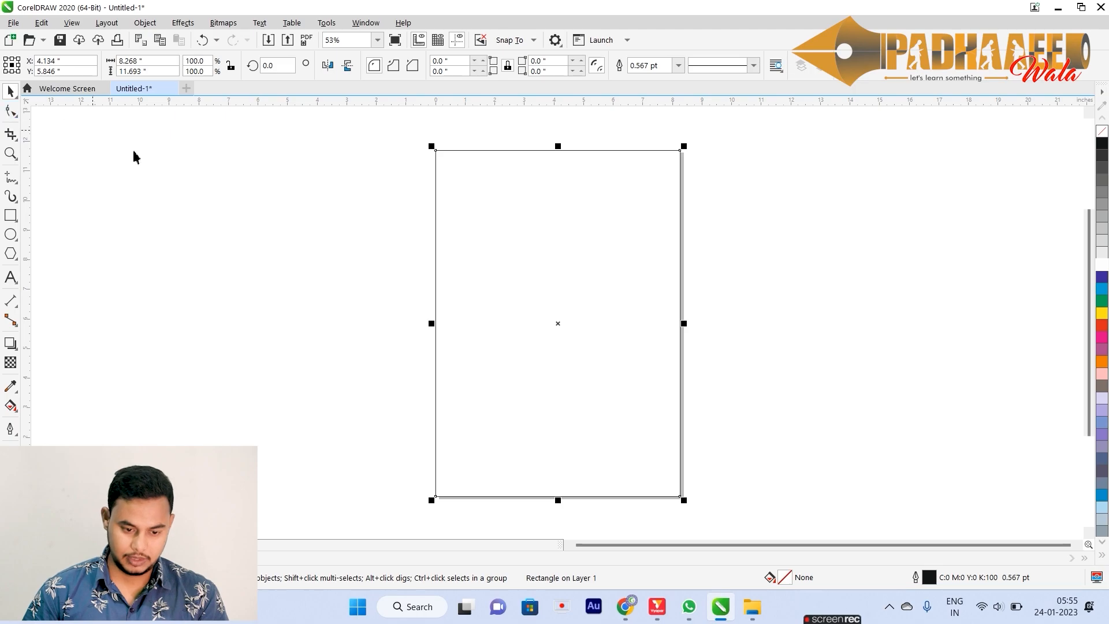
{"action": "right_click", "coordinate": [486, 188]}
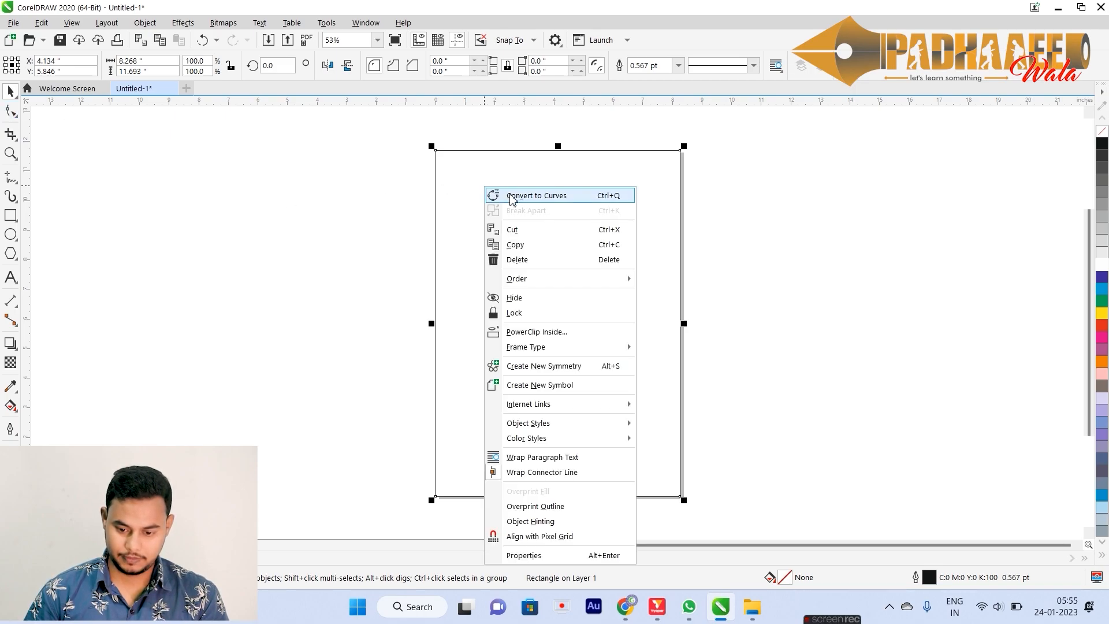
{"action": "left_click", "coordinate": [511, 196]}
Step: Convert the page rectangle's top edge to a curved segment with the Shape tool and bend it down into a dip
{"action": "left_click", "coordinate": [12, 113]}
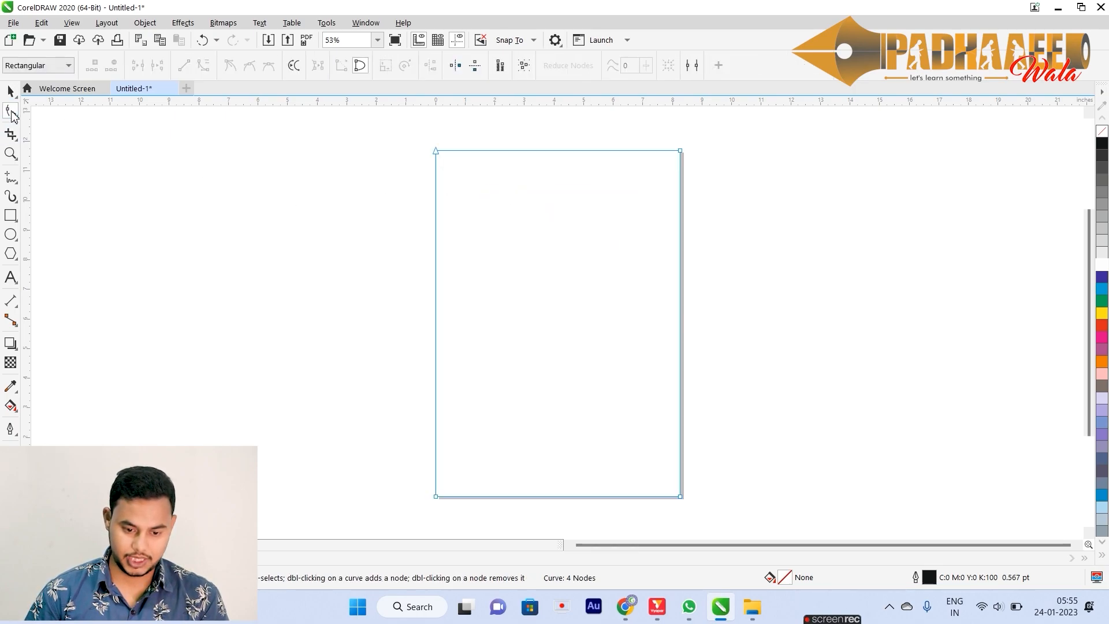
{"action": "left_click_drag", "start_coordinate": [702, 167], "coordinate": [727, 169]}
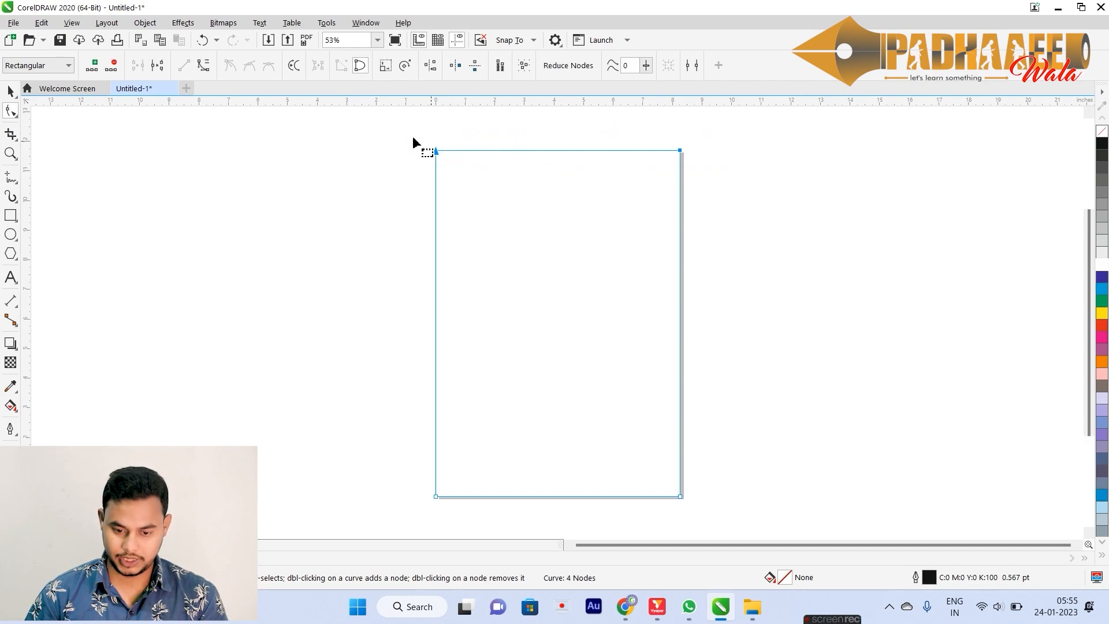
{"action": "left_click", "coordinate": [203, 65]}
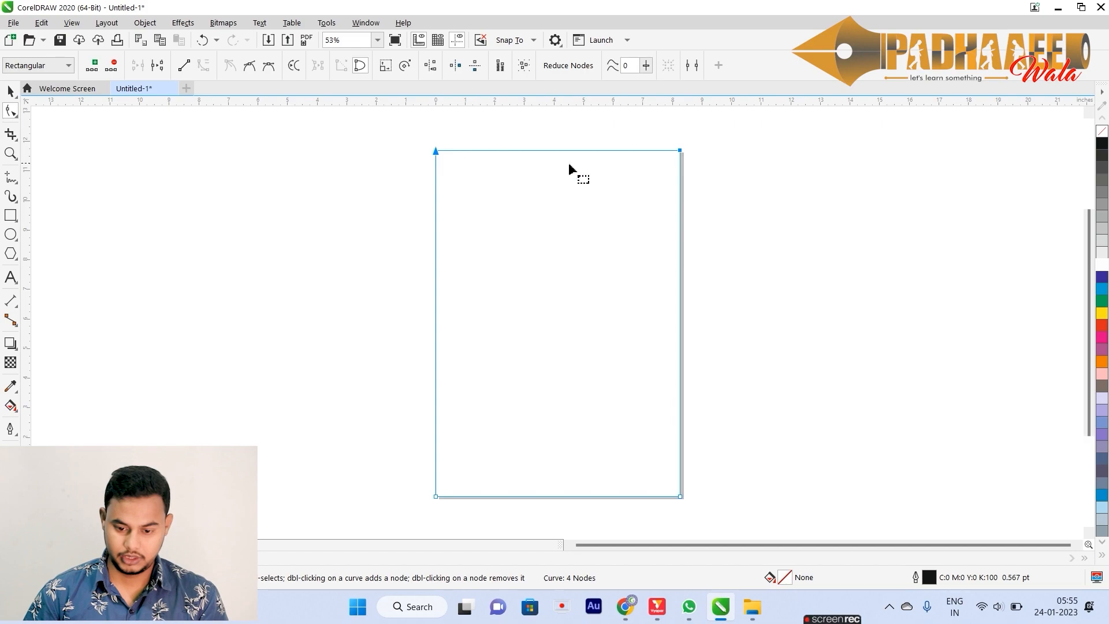
{"action": "left_click_drag", "start_coordinate": [564, 153], "coordinate": [560, 202]}
{"action": "left_click_drag", "start_coordinate": [394, 144], "coordinate": [517, 160]}
{"action": "left_click_drag", "start_coordinate": [595, 220], "coordinate": [610, 290]}
{"action": "left_click_drag", "start_coordinate": [517, 160], "coordinate": [497, 224]}
{"action": "left_click_drag", "start_coordinate": [611, 290], "coordinate": [565, 166]}
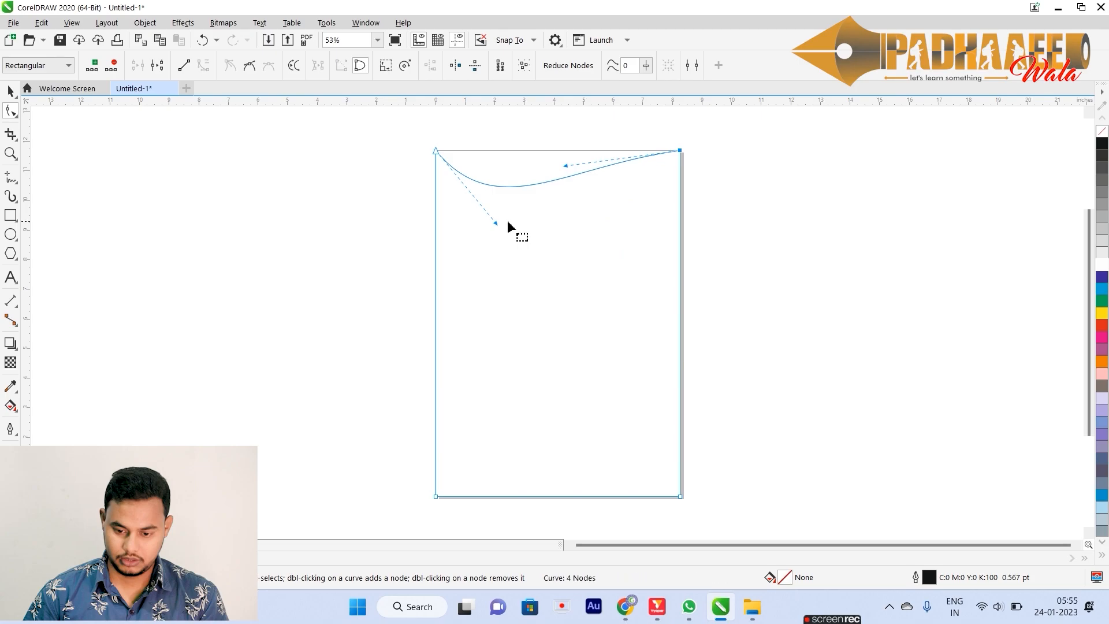
{"action": "left_click_drag", "start_coordinate": [497, 226], "coordinate": [524, 284]}
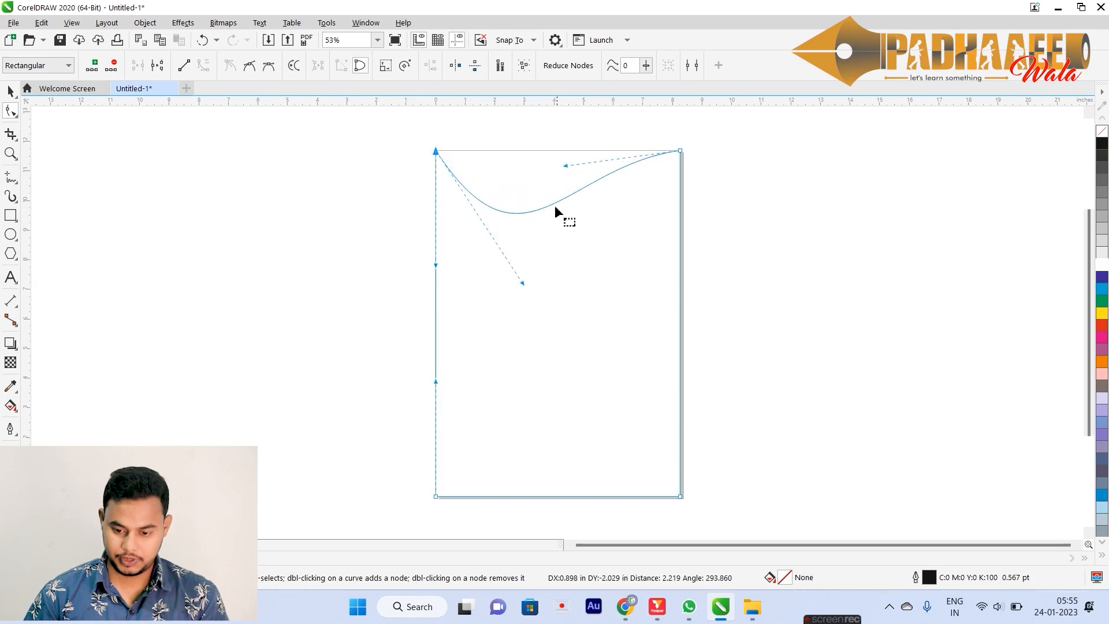
{"action": "left_click_drag", "start_coordinate": [564, 166], "coordinate": [573, 190]}
Step: Move both upper nodes down about 3.51 in and reshape the top edge into an S-shaped wave, rising at left and dipping at right
{"action": "left_click_drag", "start_coordinate": [359, 151], "coordinate": [771, 235]}
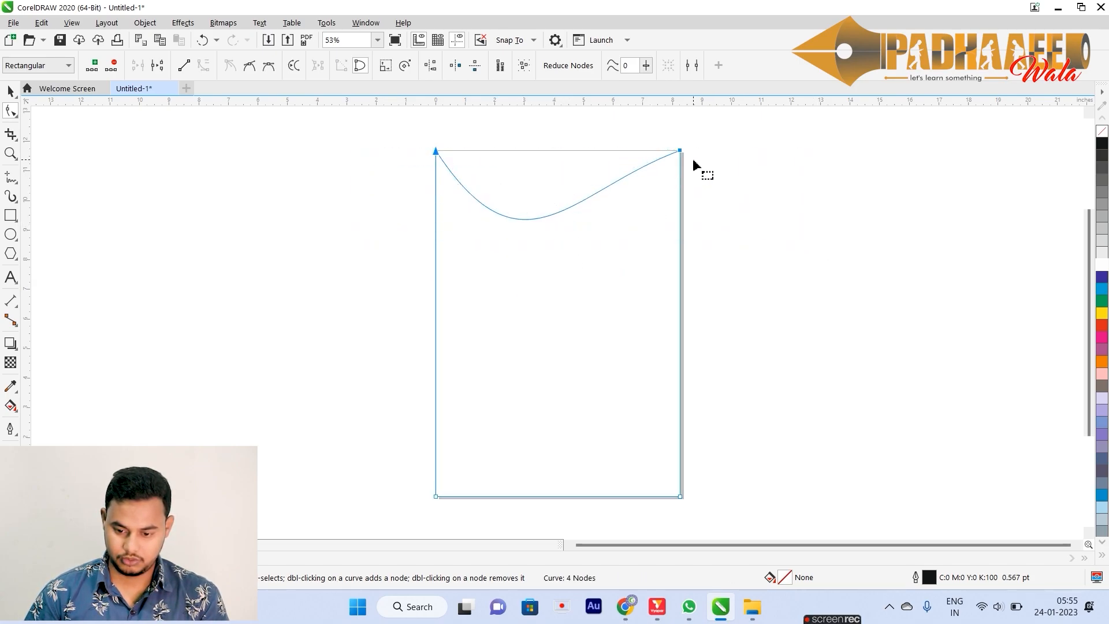
{"action": "left_click_drag", "start_coordinate": [681, 151], "coordinate": [682, 255]}
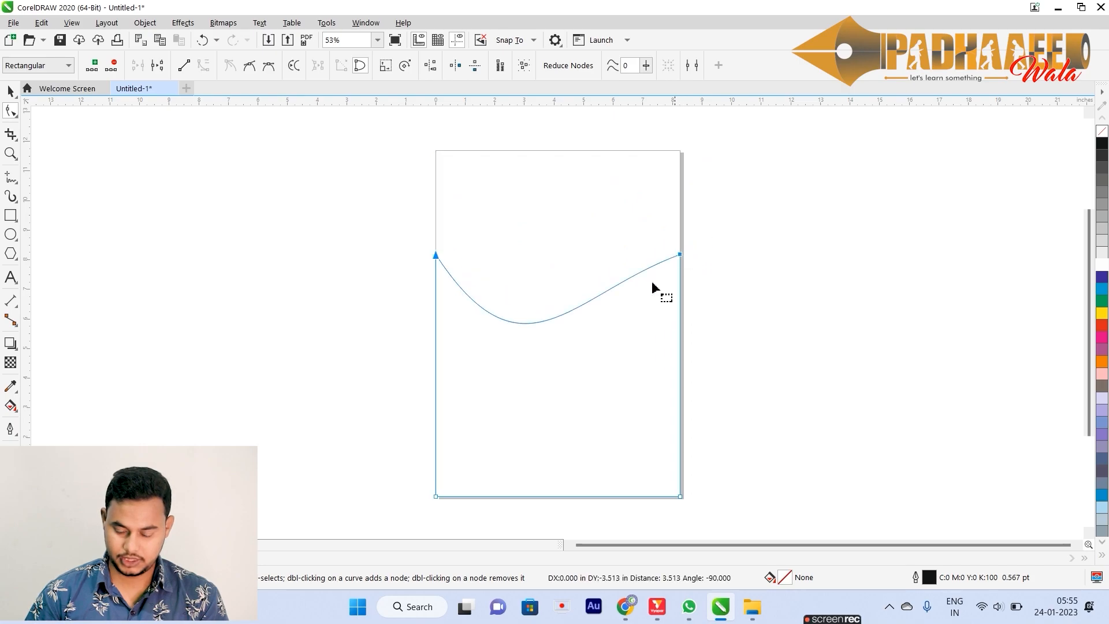
{"action": "left_click", "coordinate": [514, 322]}
{"action": "left_click_drag", "start_coordinate": [524, 390], "coordinate": [534, 222]}
{"action": "left_click_drag", "start_coordinate": [573, 293], "coordinate": [556, 343]}
{"action": "left_click_drag", "start_coordinate": [535, 218], "coordinate": [544, 205]}
{"action": "key", "text": "space"}
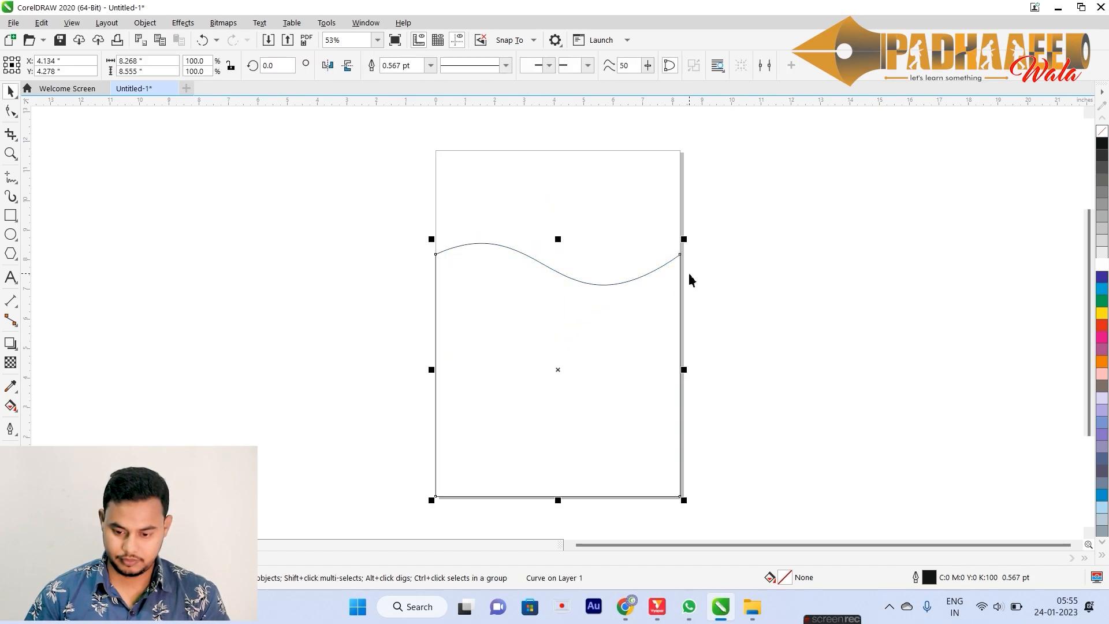
Step: Fill the wave shape with cyan (C:100 M:0 Y:0 K:0), remove its outline and deselect it
{"action": "left_click", "coordinate": [1103, 302]}
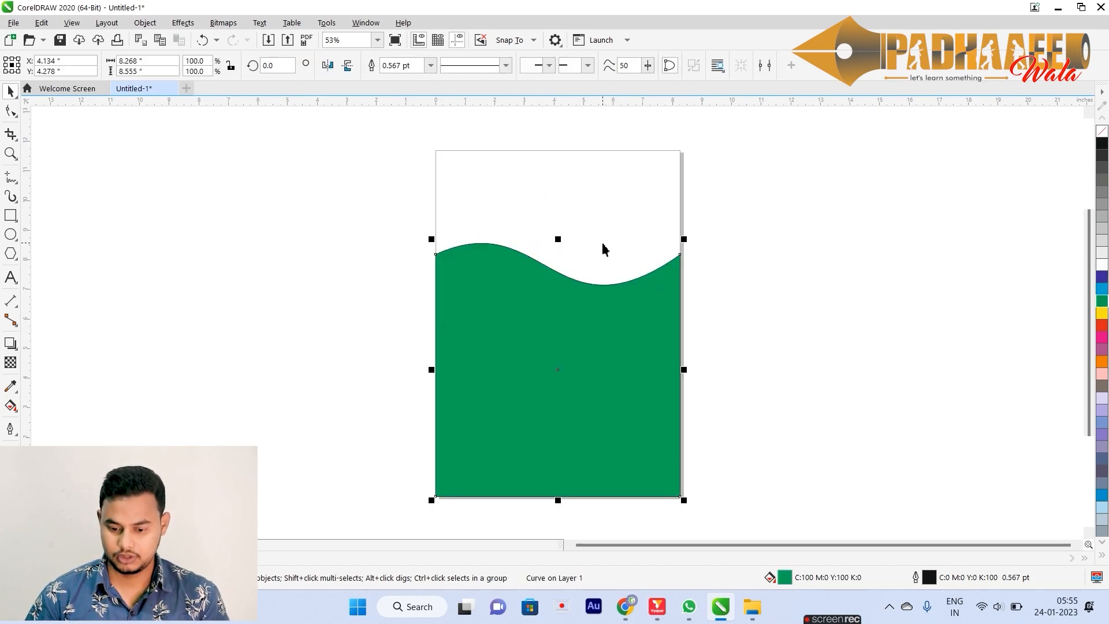
{"action": "left_click", "coordinate": [1101, 291]}
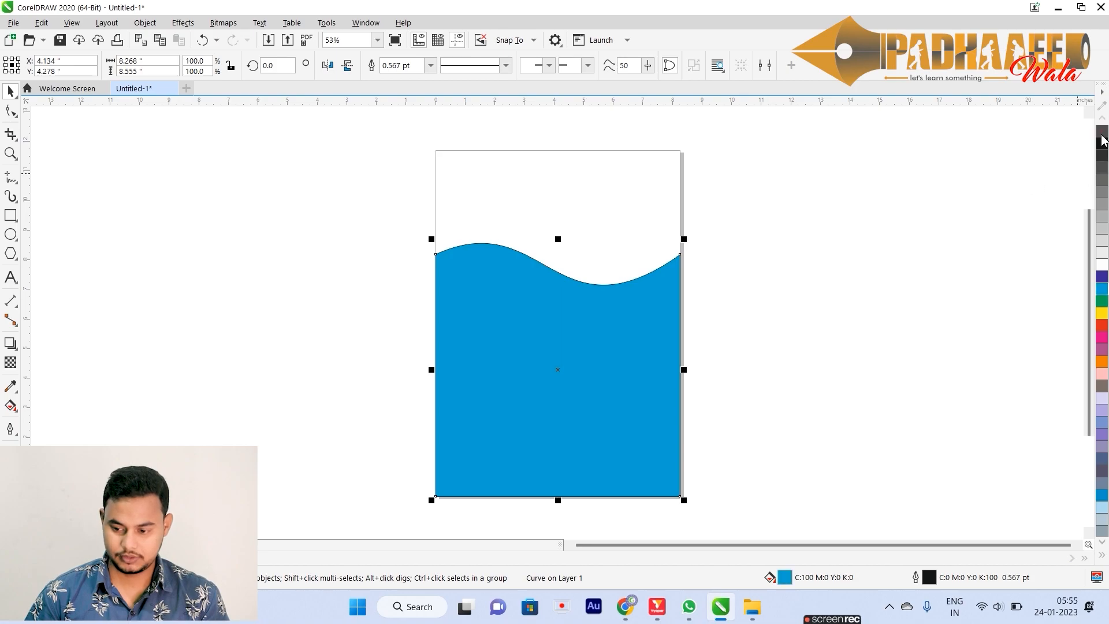
{"action": "left_click", "coordinate": [782, 238]}
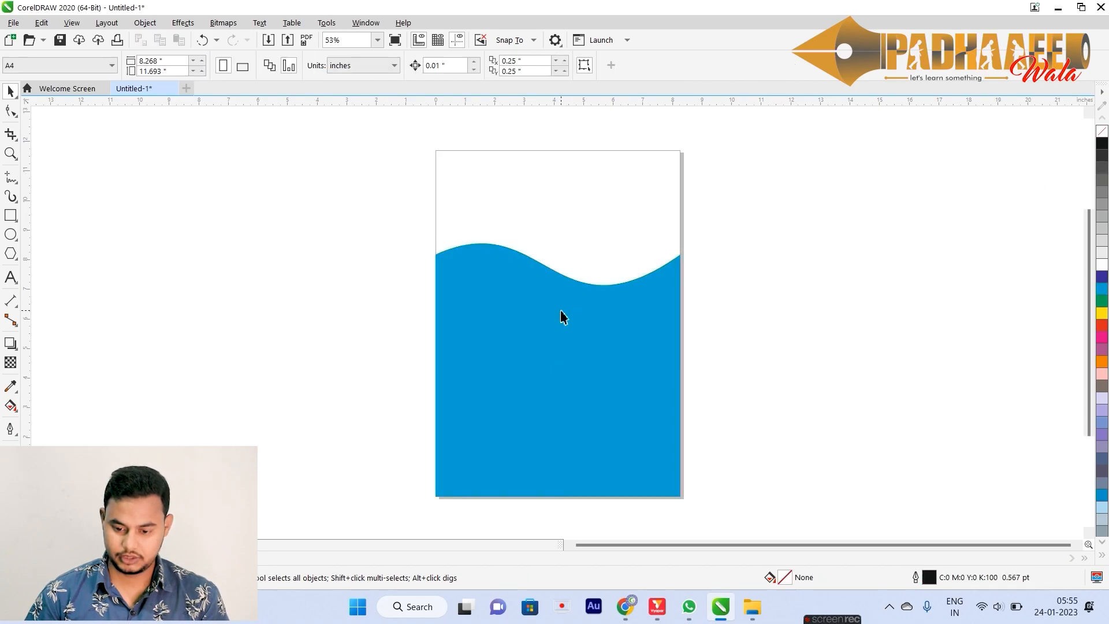
Step: Copy the cyan wave shape and paste the duplicate in place over it
{"action": "left_click", "coordinate": [626, 299]}
{"action": "scroll", "coordinate": [584, 255], "scroll_direction": "up", "scroll_amount": 2}
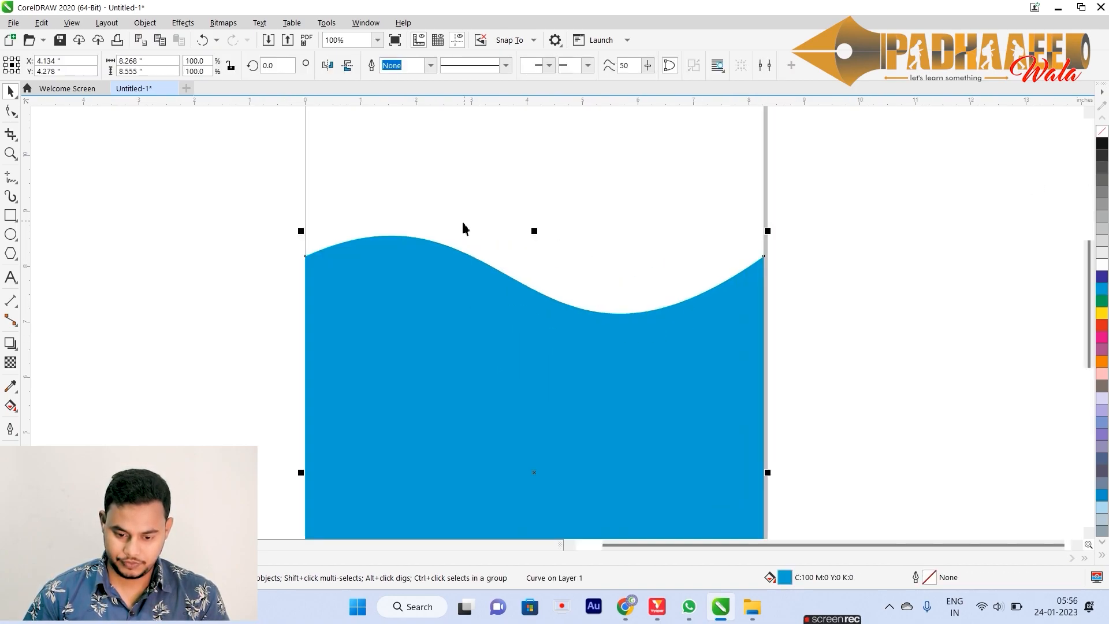
{"action": "right_click", "coordinate": [463, 302]}
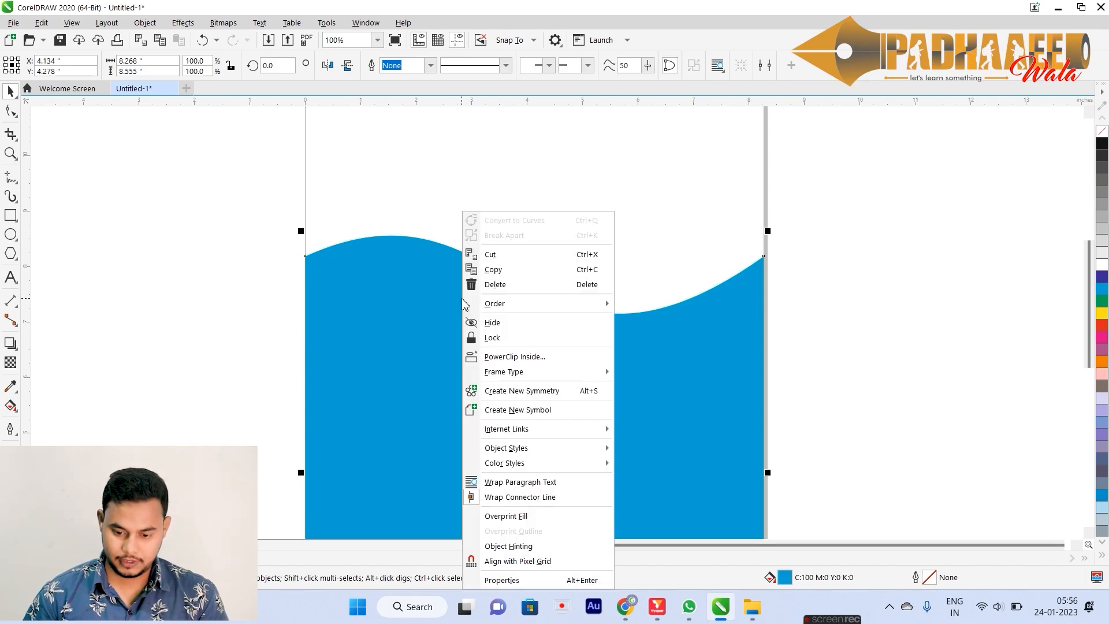
{"action": "left_click", "coordinate": [501, 269]}
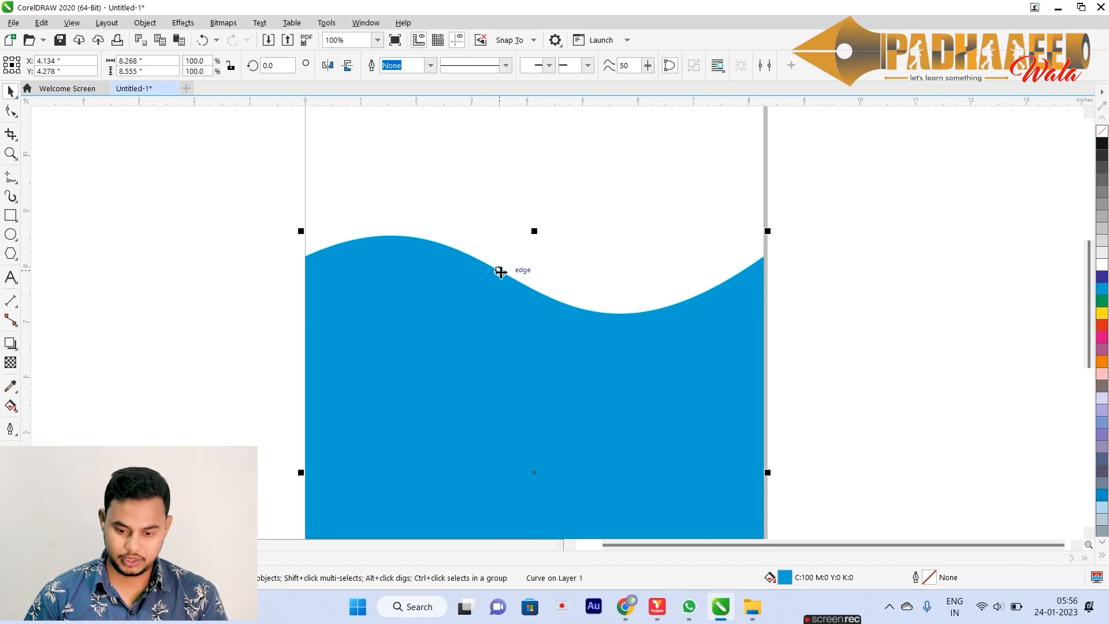
{"action": "right_click", "coordinate": [450, 202]}
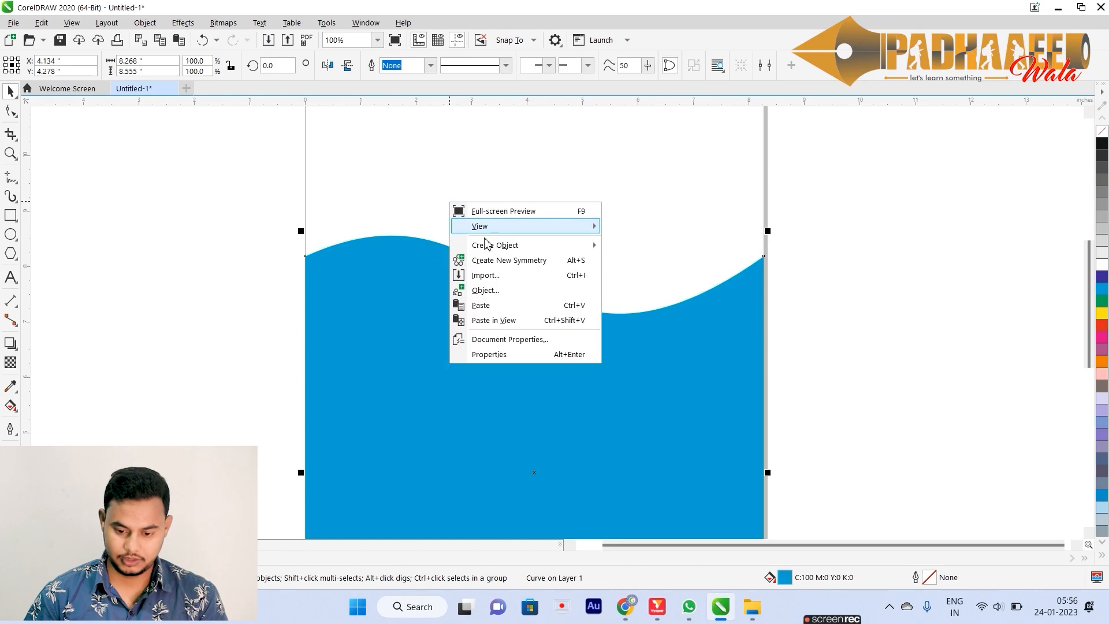
{"action": "left_click", "coordinate": [487, 304]}
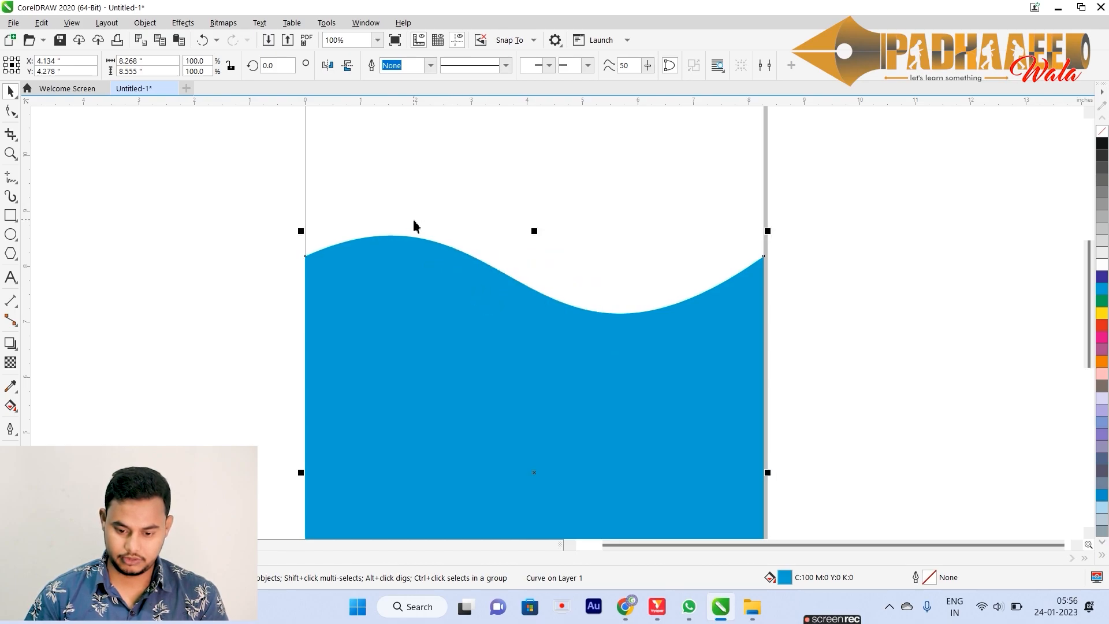
Step: Raise the duplicate's two upper nodes about 0.19 in with the Shape tool and fill the duplicate red
{"action": "left_click", "coordinate": [7, 113]}
{"action": "left_click_drag", "start_coordinate": [220, 206], "coordinate": [658, 302]}
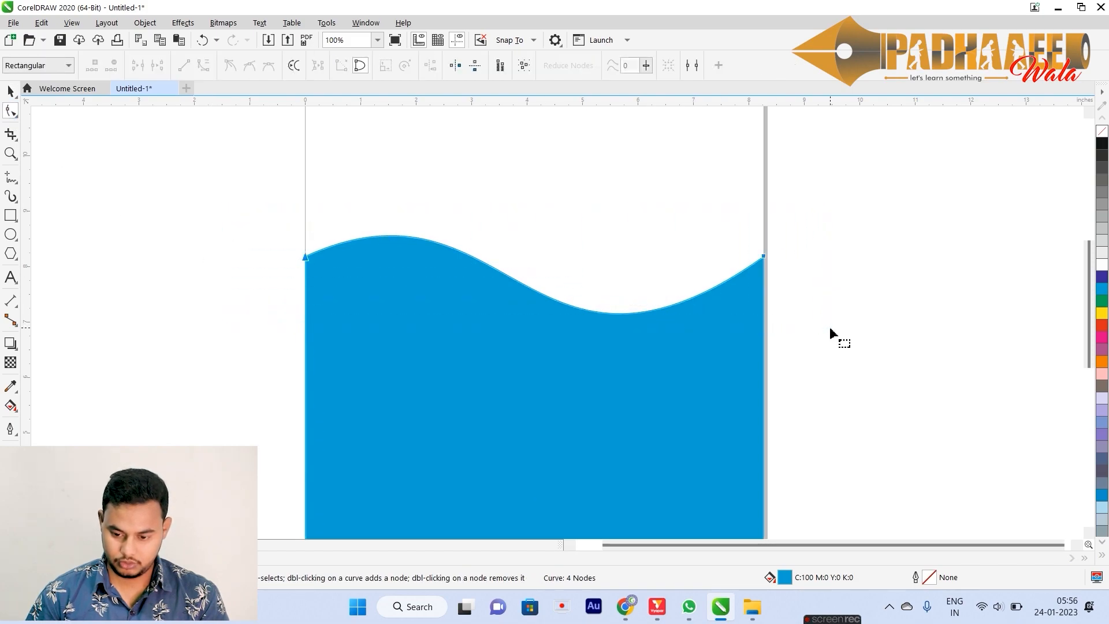
{"action": "left_click_drag", "start_coordinate": [765, 252], "coordinate": [765, 245]}
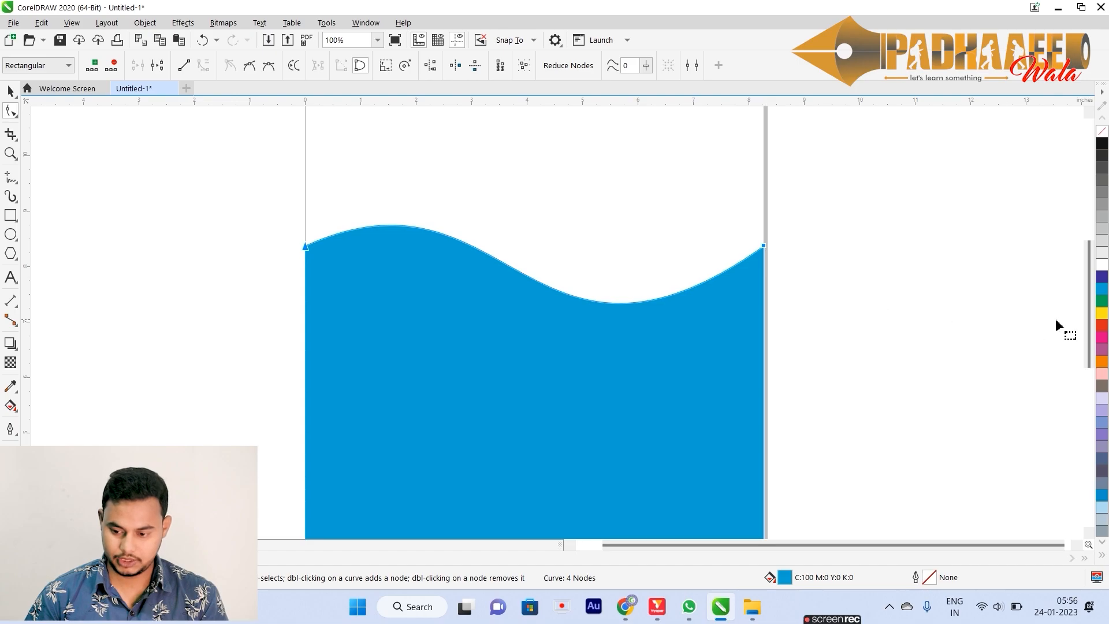
{"action": "left_click", "coordinate": [1095, 324]}
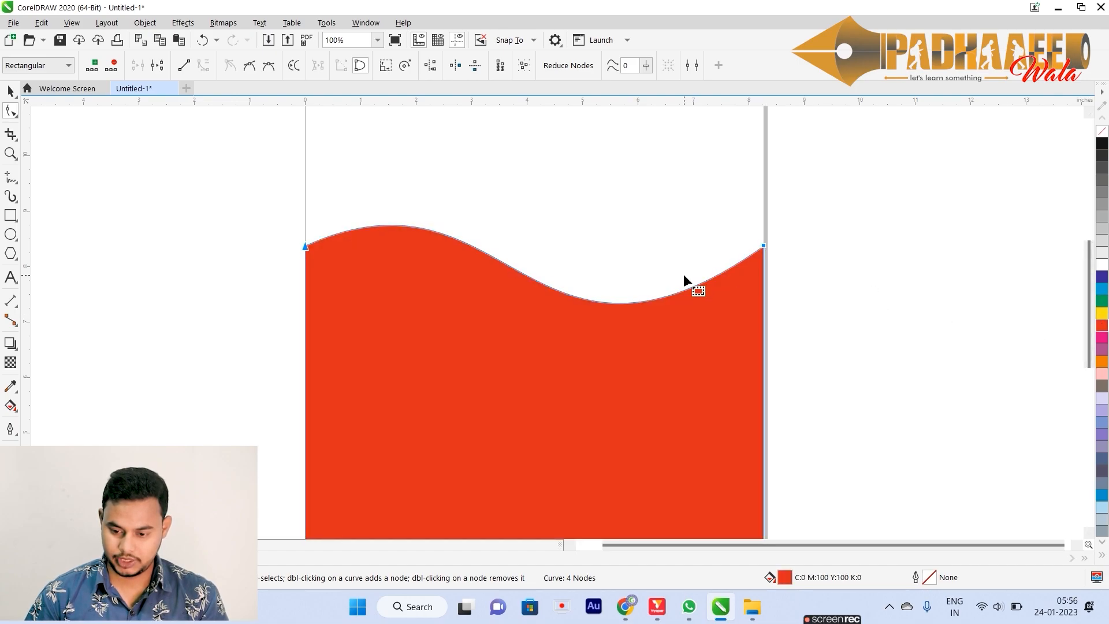
Step: Order the red wave shape to the back of the page, behind the cyan shape, and deselect it
{"action": "key", "text": "space"}
{"action": "right_click", "coordinate": [628, 371]}
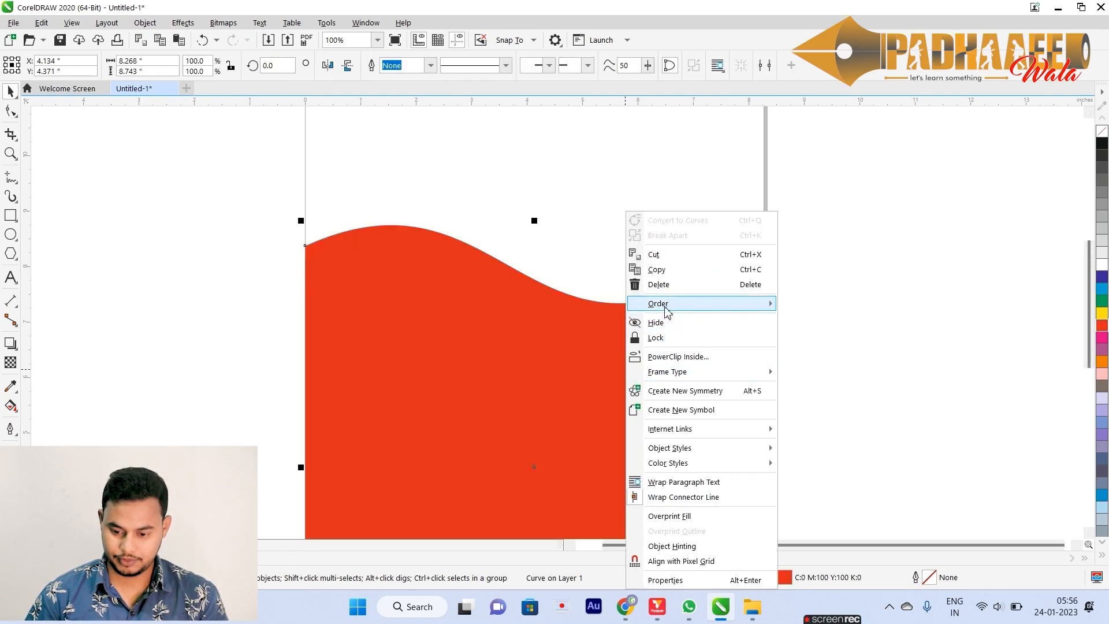
{"action": "mouse_move", "coordinate": [667, 310]}
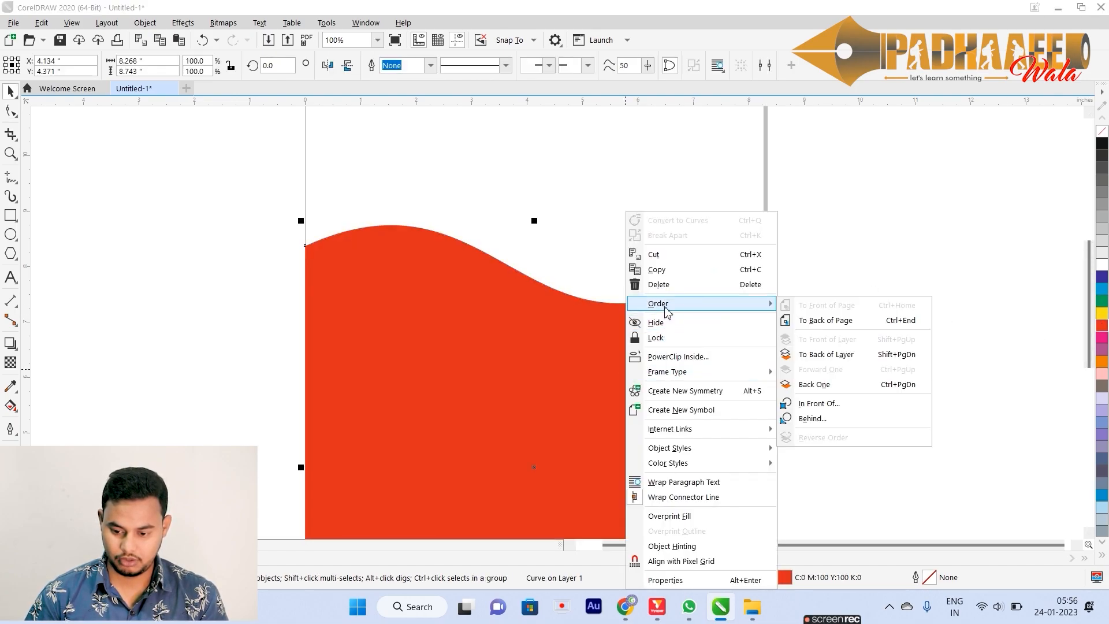
{"action": "left_click", "coordinate": [846, 321]}
{"action": "left_click", "coordinate": [841, 303]}
{"action": "scroll", "coordinate": [840, 304], "scroll_direction": "down", "scroll_amount": 1}
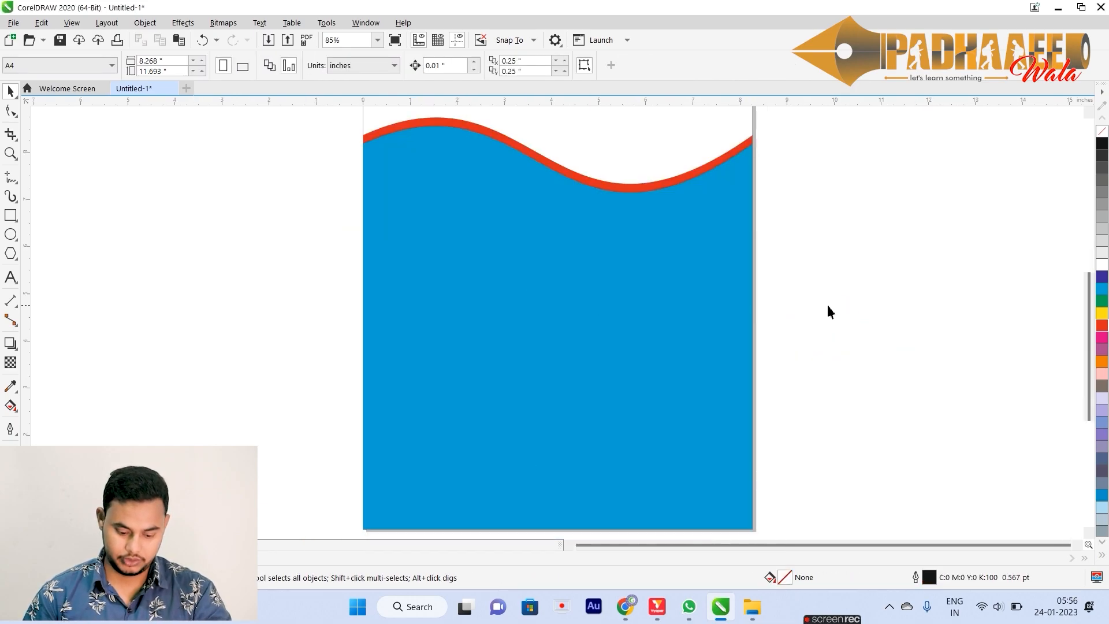
{"action": "scroll", "coordinate": [589, 179], "scroll_direction": "up", "scroll_amount": 2}
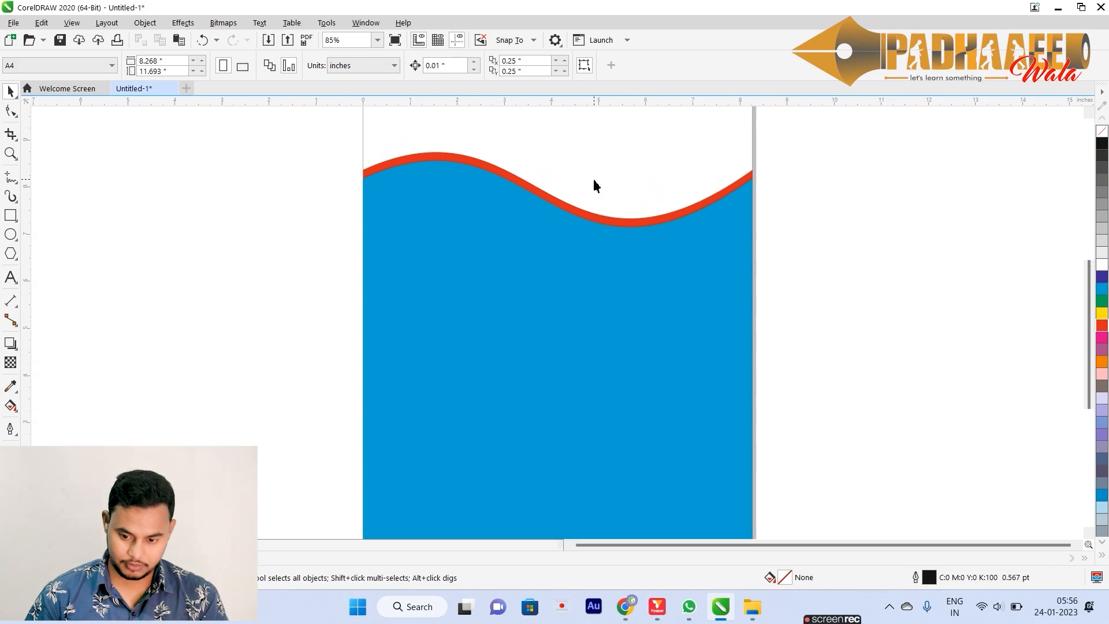
{"action": "scroll", "coordinate": [594, 180], "scroll_direction": "down", "scroll_amount": 3}
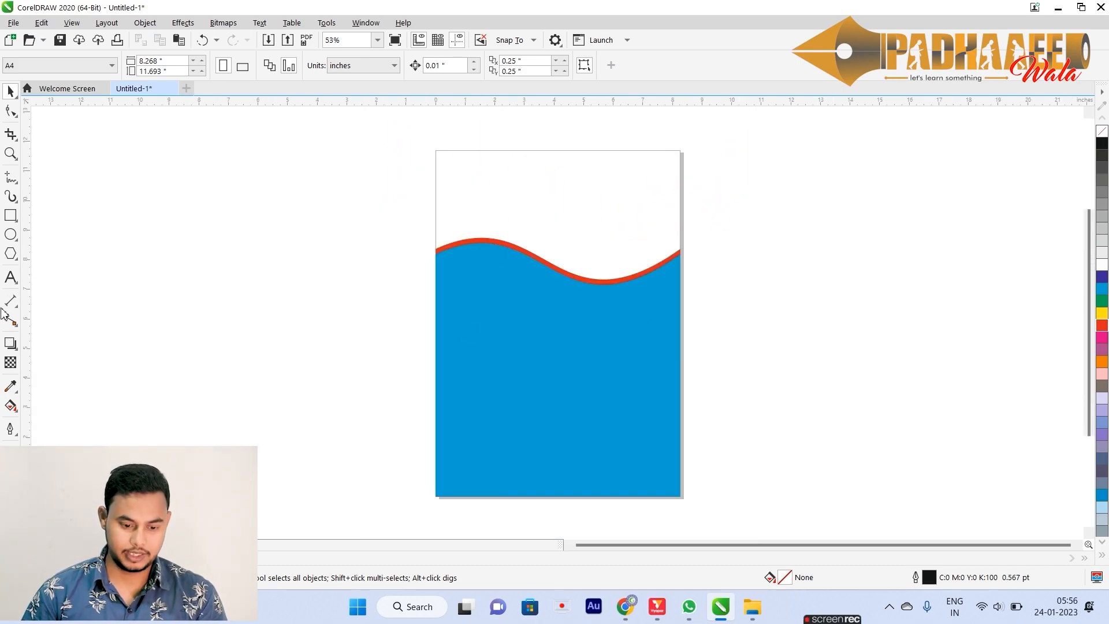
Step: Add the text "Subscribe" in the white area above the wave, make it bold and enlarge it to about 74 pt
{"action": "left_click", "coordinate": [11, 277]}
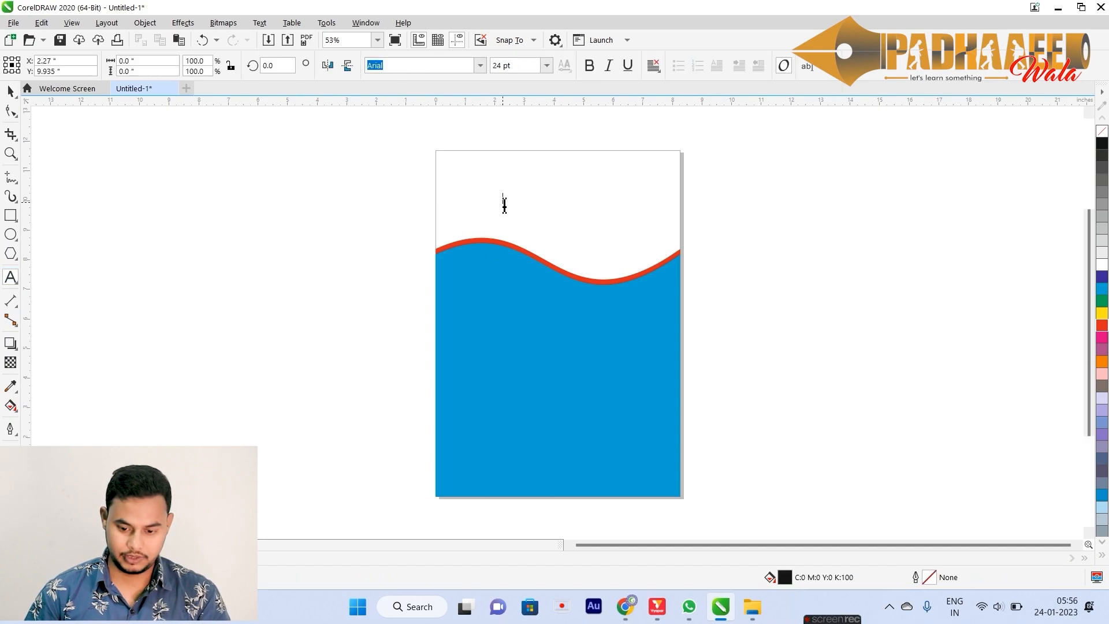
{"action": "left_click", "coordinate": [504, 205]}
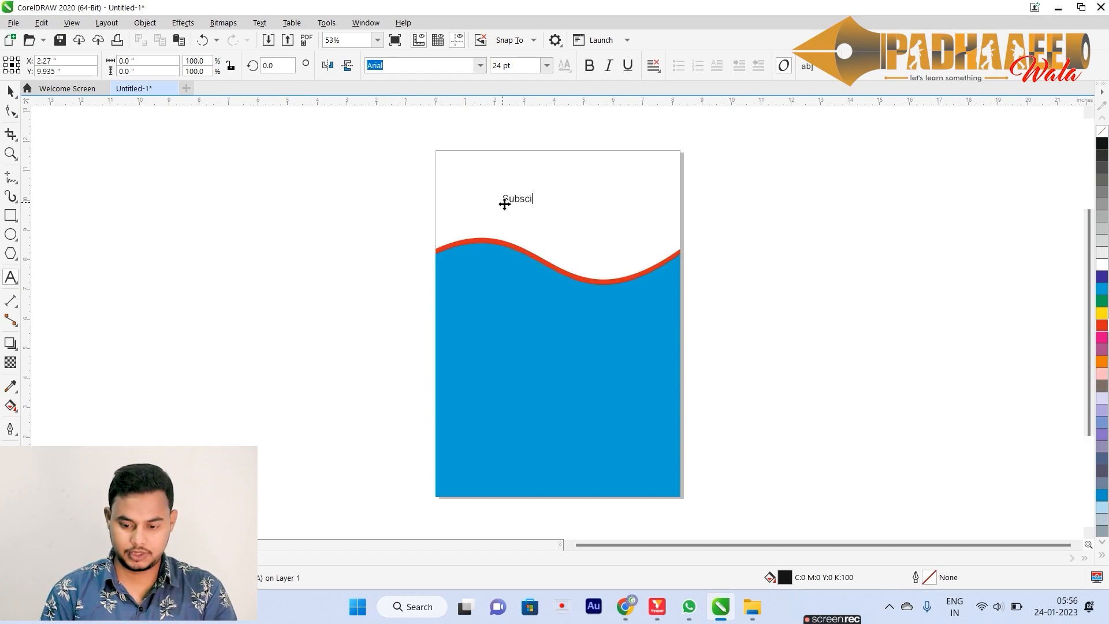
{"action": "type", "text": "Subscribe"}
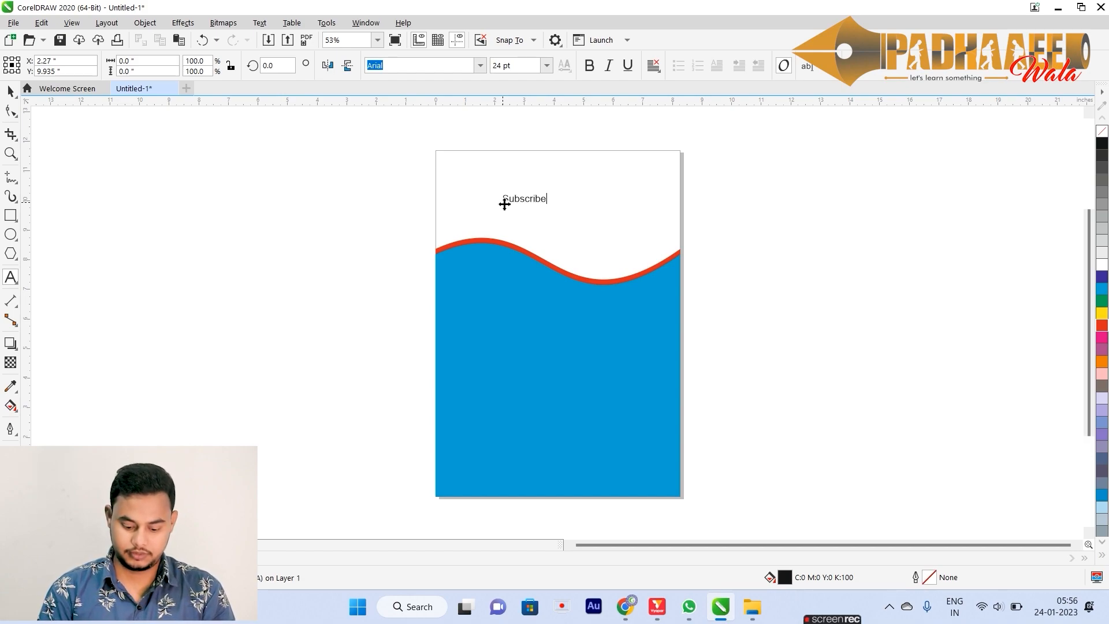
{"action": "key", "text": "ctrl+space"}
{"action": "left_click", "coordinate": [589, 66]}
{"action": "left_click_drag", "start_coordinate": [554, 206], "coordinate": [649, 267]}
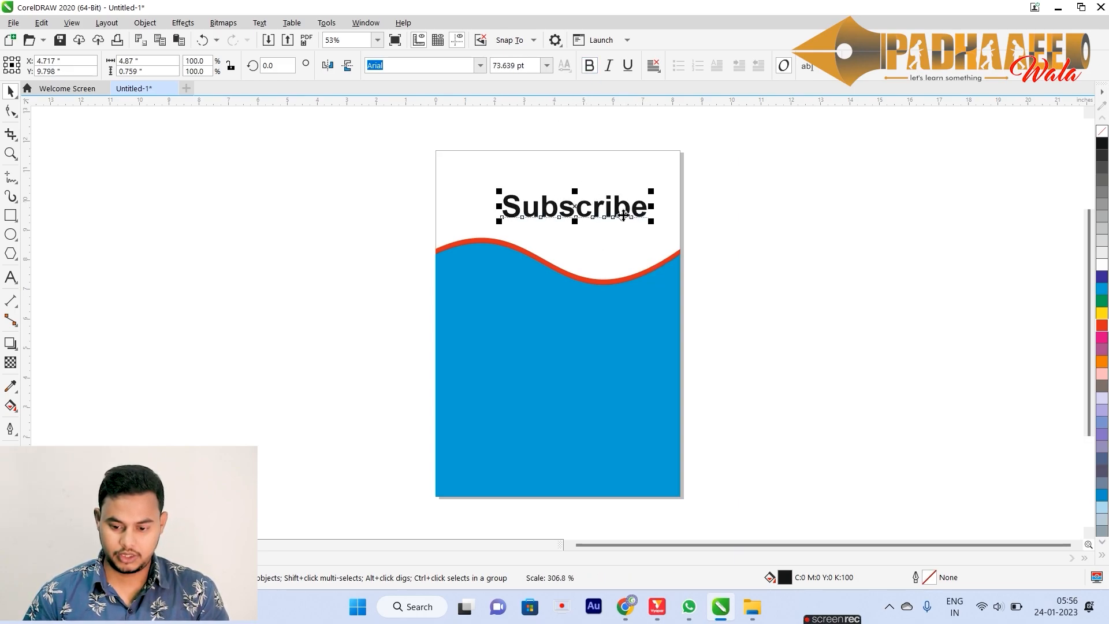
Step: Duplicate the "Subscribe" text just below the original and change the copy's wording to "My Channel"
{"action": "left_click_drag", "start_coordinate": [620, 209], "coordinate": [674, 254]}
{"action": "right_click", "coordinate": [674, 254]}
{"action": "double_click", "coordinate": [674, 254]}
{"action": "double_click", "coordinate": [674, 254]}
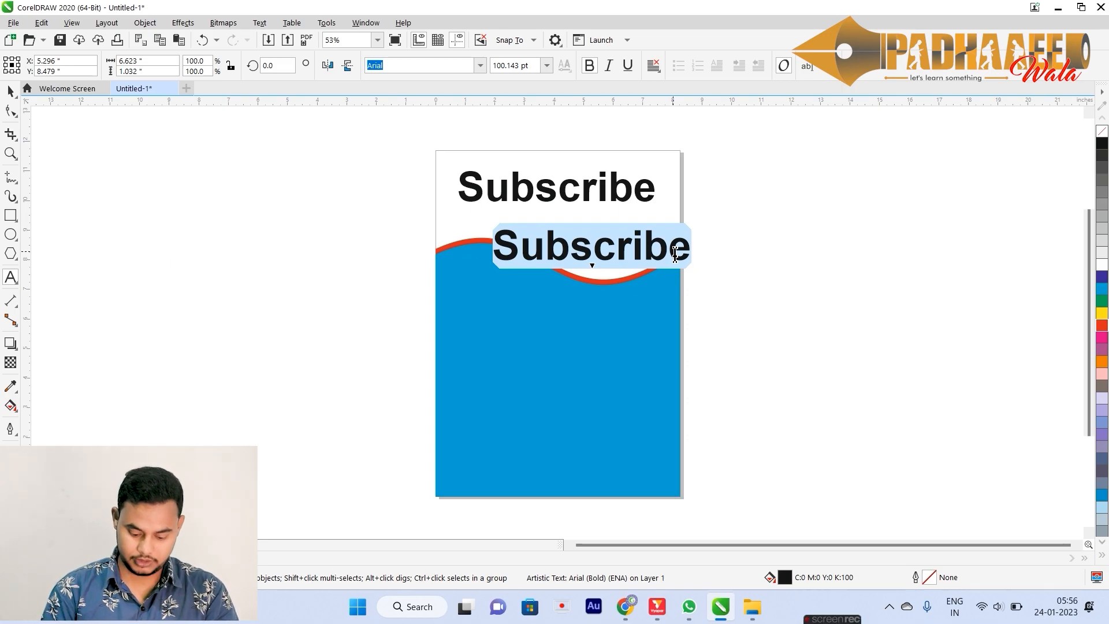
{"action": "type", "text": "My Channel"}
{"action": "key", "text": "ctrl+space"}
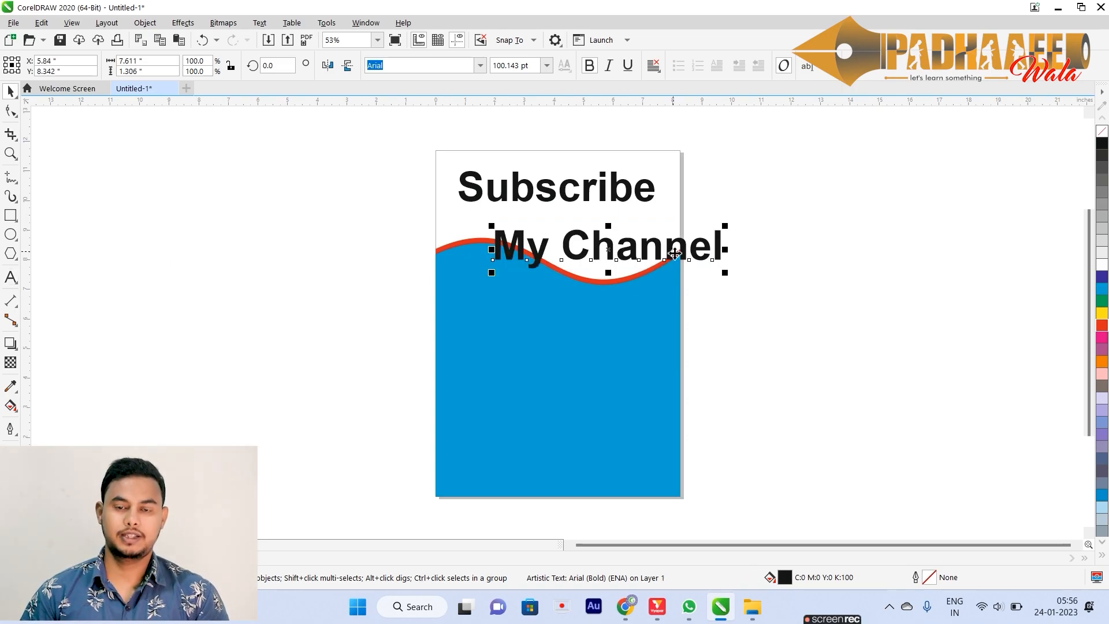
Step: Shrink the "My Channel" text to about 72 pt directly beneath "Subscribe", fill it red and deselect it
{"action": "left_click_drag", "start_coordinate": [725, 273], "coordinate": [645, 228]}
{"action": "left_click", "coordinate": [1103, 327]}
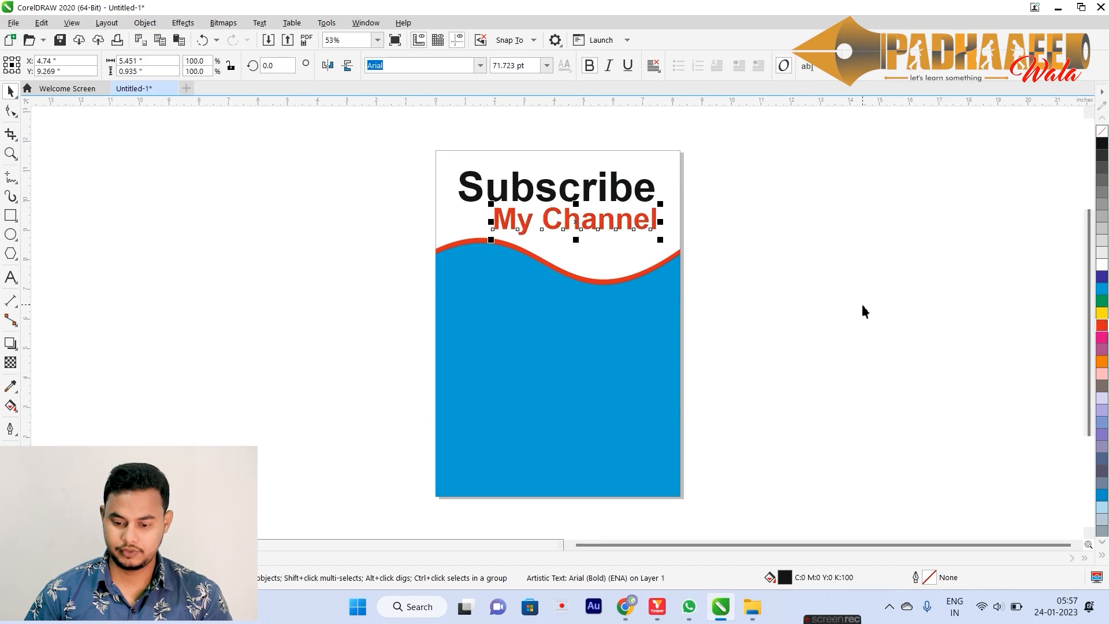
{"action": "left_click", "coordinate": [861, 312]}
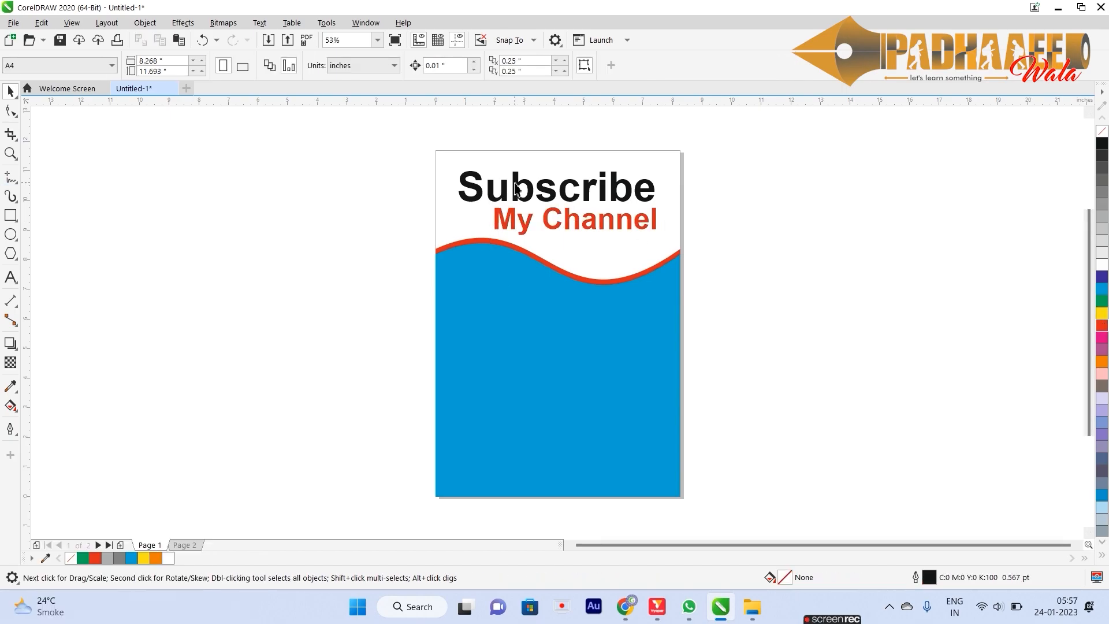